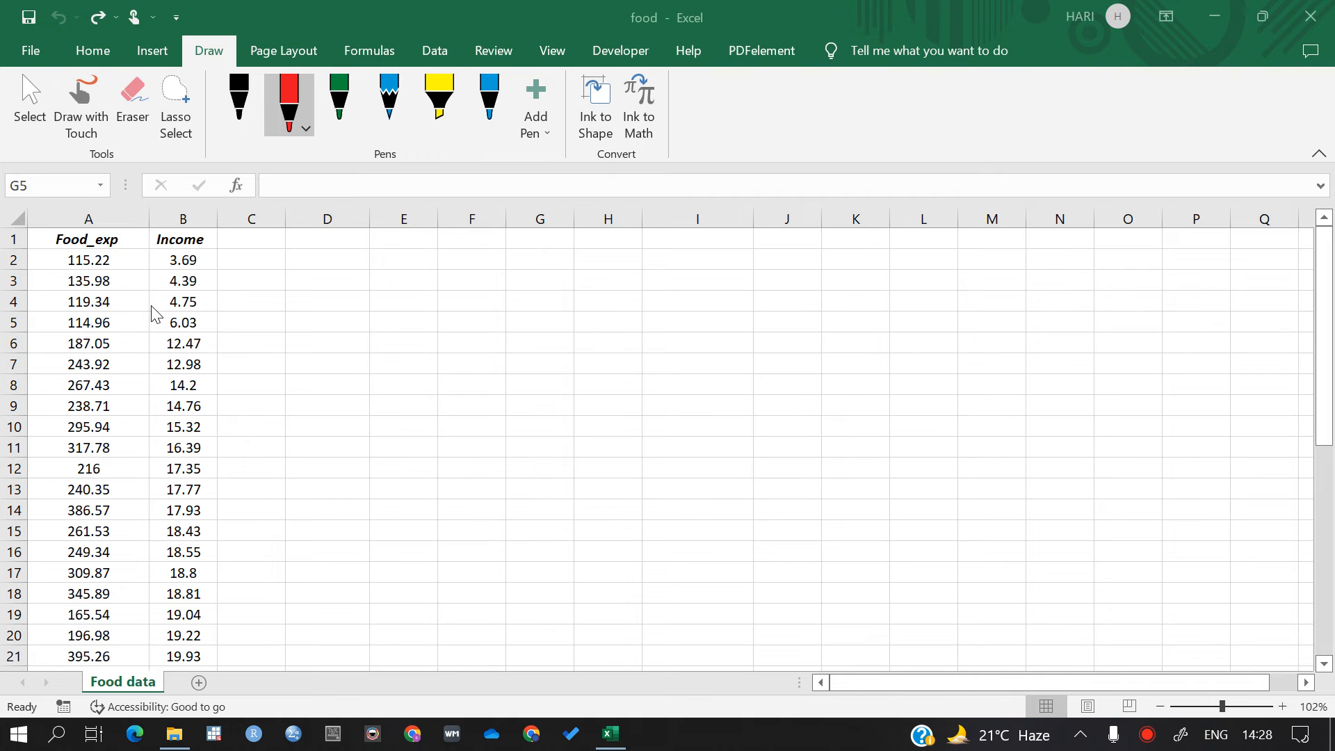
# Handwrite the red title "Linear Regression" in row 2 around columns L to O, with the equation Y = β1 + β2 X beneath it.
pyautogui.click(947, 268)
pyautogui.moveTo(931, 247)
pyautogui.mouseDown()
pyautogui.moveTo(947, 268)
pyautogui.moveTo(1060, 266)
pyautogui.moveTo(1055, 285)
pyautogui.moveTo(1088, 262)
pyautogui.moveTo(1137, 263)
pyautogui.mouseUp()
pyautogui.hscroll(3, 667, 445)
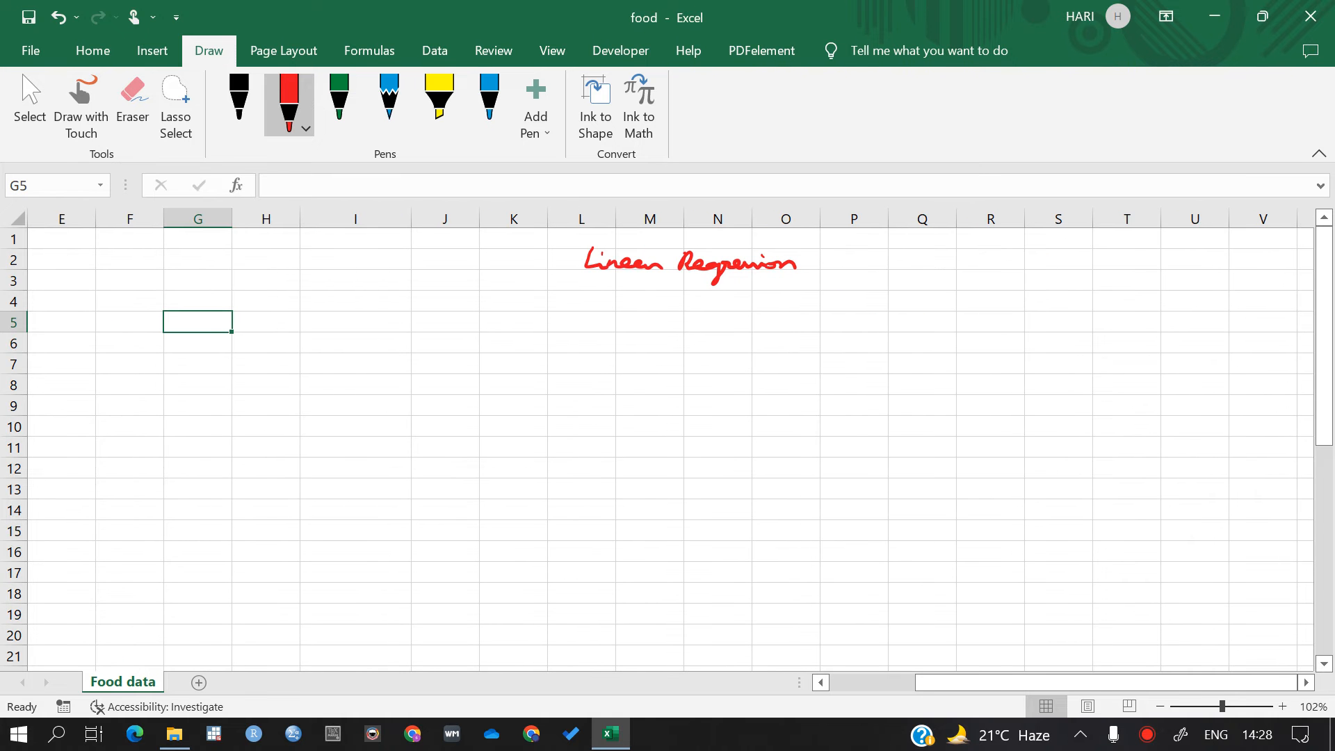
pyautogui.moveTo(695, 316); pyautogui.dragTo(714, 313)
pyautogui.moveTo(712, 314)
pyautogui.mouseDown()
pyautogui.moveTo(706, 336)
pyautogui.moveTo(767, 342)
pyautogui.mouseUp()
pyautogui.moveTo(780, 325); pyautogui.dragTo(813, 324)
pyautogui.moveTo(807, 318); pyautogui.dragTo(818, 348)
pyautogui.moveTo(821, 321)
pyautogui.mouseDown()
pyautogui.moveTo(829, 341)
pyautogui.moveTo(869, 331)
pyautogui.mouseUp()
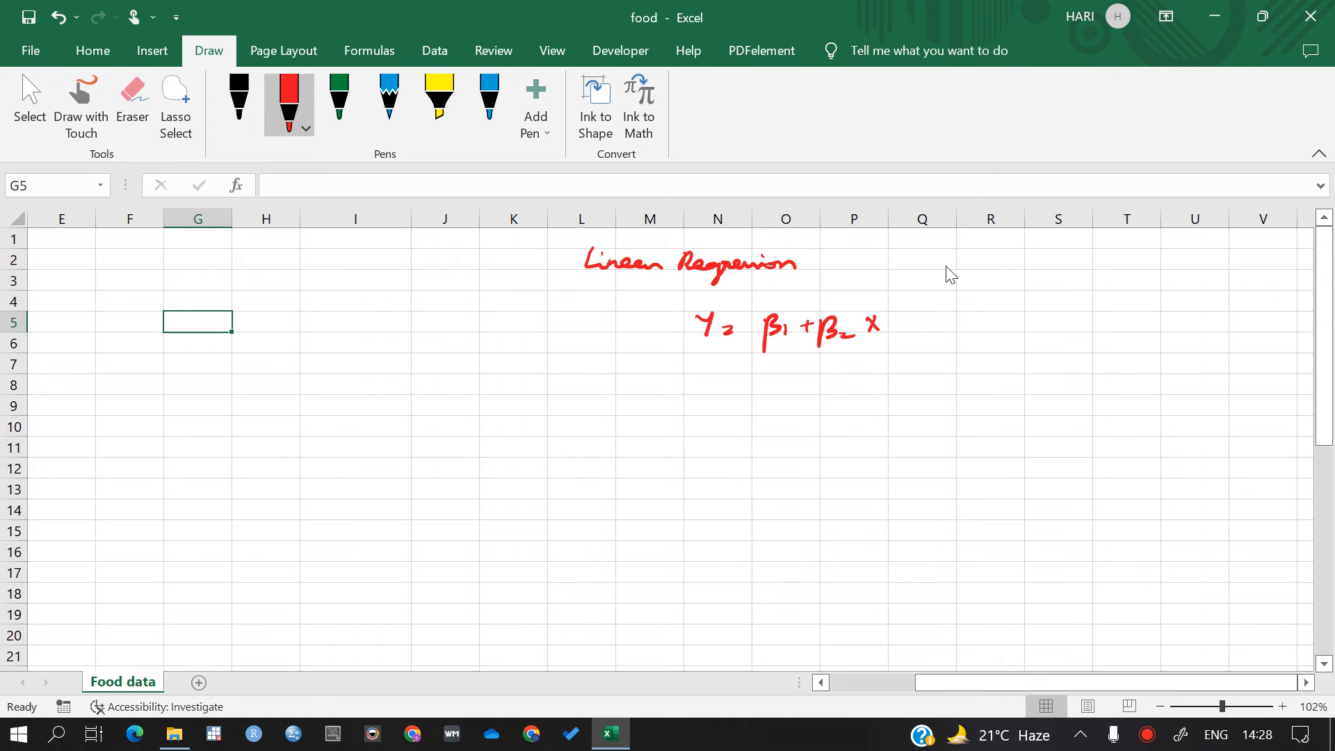
# Handwrite the red note "X = ind. var" below the regression equation.
pyautogui.moveTo(713, 410); pyautogui.dragTo(728, 427)
pyautogui.moveTo(727, 410)
pyautogui.mouseDown()
pyautogui.moveTo(713, 427)
pyautogui.moveTo(751, 419)
pyautogui.mouseUp()
pyautogui.moveTo(739, 424); pyautogui.dragTo(751, 423)
pyautogui.moveTo(774, 413); pyautogui.dragTo(806, 423)
pyautogui.moveTo(812, 402); pyautogui.dragTo(819, 422)
pyautogui.moveTo(832, 409); pyautogui.dragTo(870, 414)
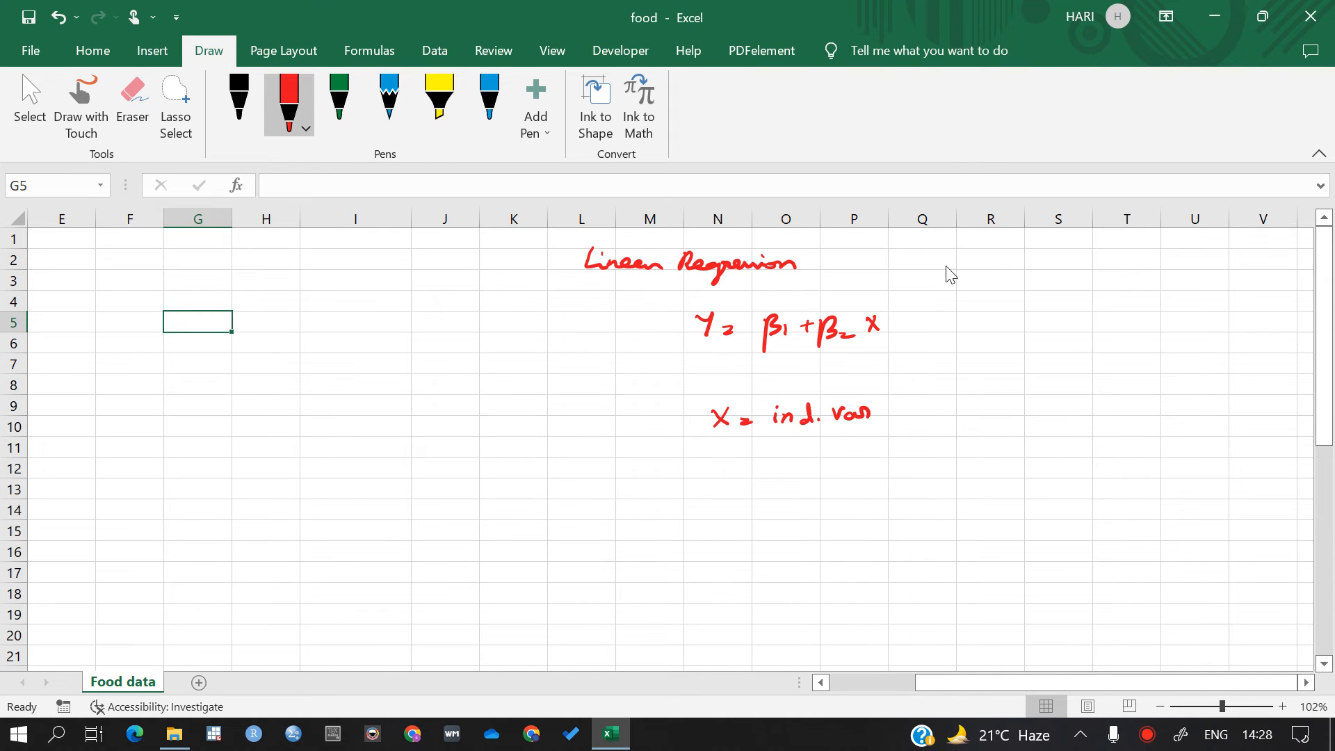
# Handwrite "Y = dep. var" in red directly under the X definition.
pyautogui.moveTo(723, 447); pyautogui.dragTo(732, 459)
pyautogui.moveTo(737, 450)
pyautogui.mouseDown()
pyautogui.moveTo(730, 475)
pyautogui.moveTo(760, 470)
pyautogui.mouseUp()
pyautogui.moveTo(748, 475); pyautogui.dragTo(781, 475)
pyautogui.moveTo(788, 456); pyautogui.dragTo(805, 478)
pyautogui.moveTo(807, 464)
pyautogui.mouseDown()
pyautogui.moveTo(811, 489)
pyautogui.moveTo(822, 475)
pyautogui.mouseUp()
pyautogui.moveTo(828, 474); pyautogui.dragTo(856, 464)
pyautogui.moveTo(862, 466); pyautogui.dragTo(887, 470)
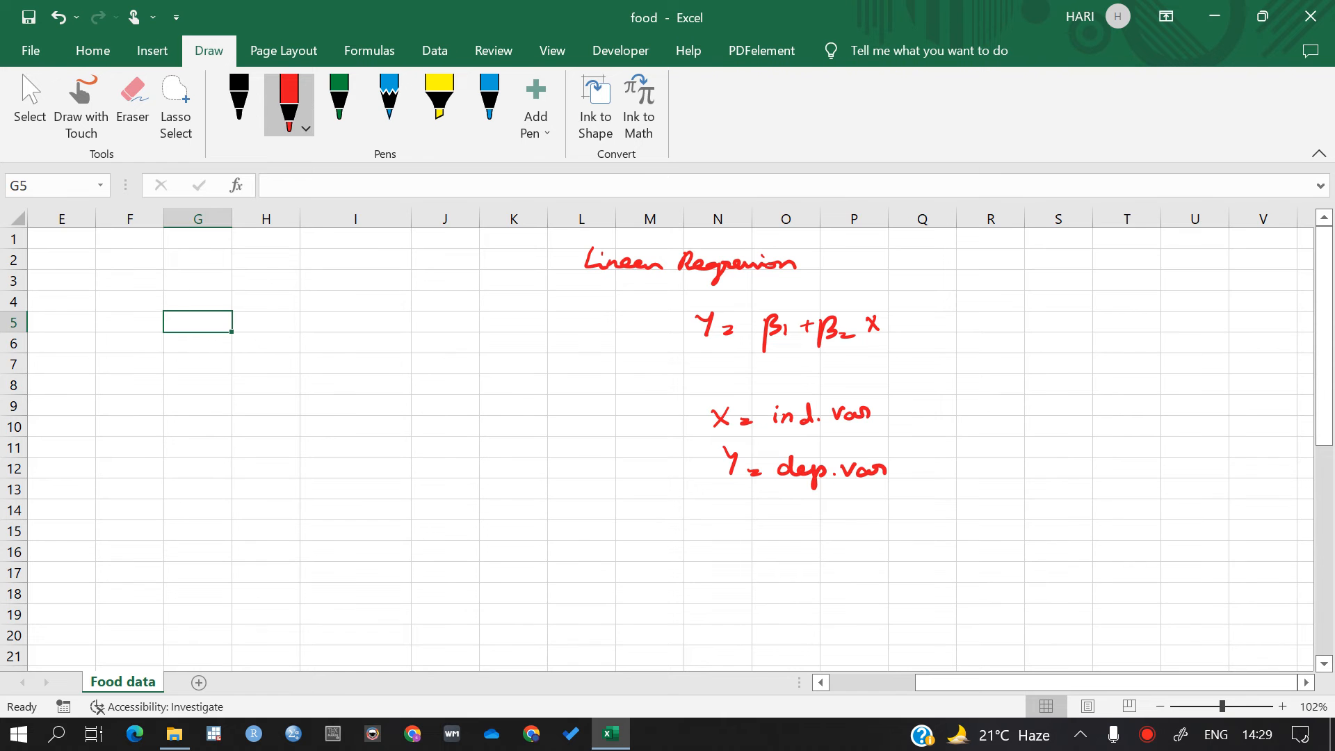
# Handwrite "X = income." in green beneath the red variable definitions.
pyautogui.hscroll(-4, 668, 438)
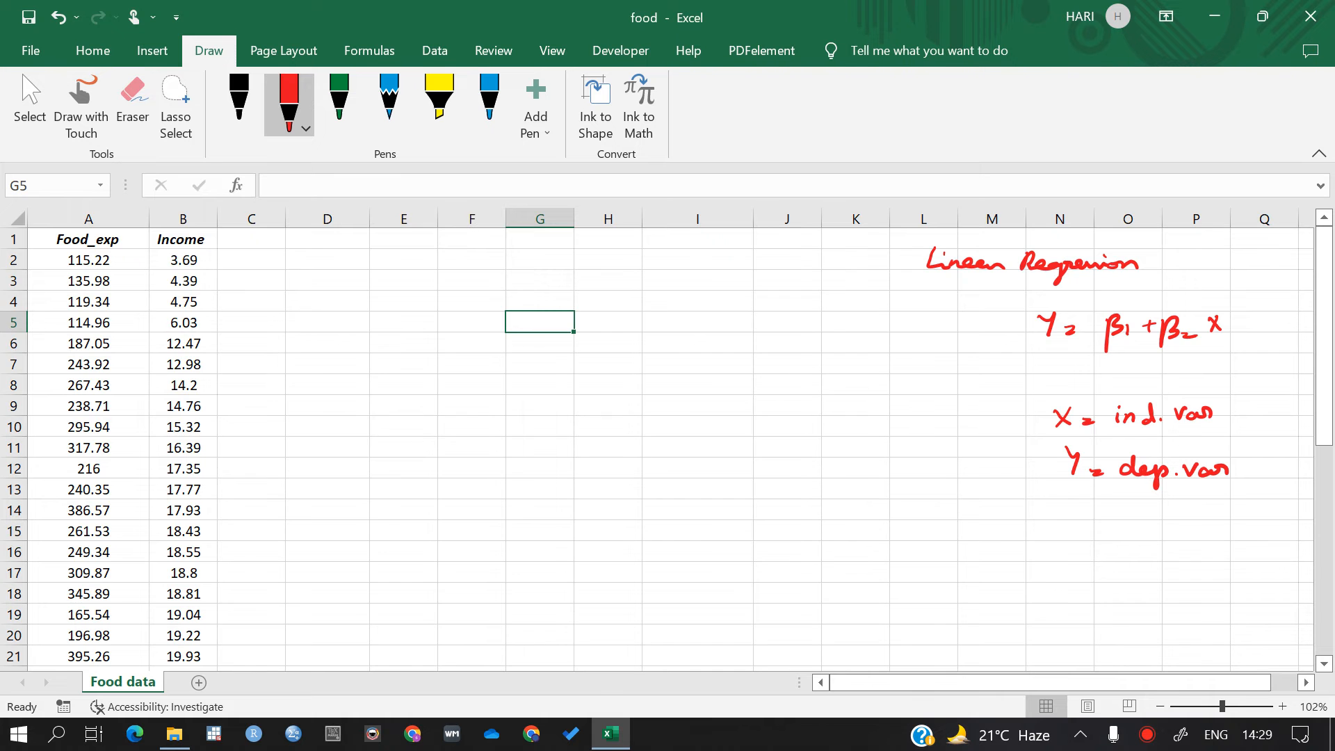
pyautogui.hscroll(4, 668, 438)
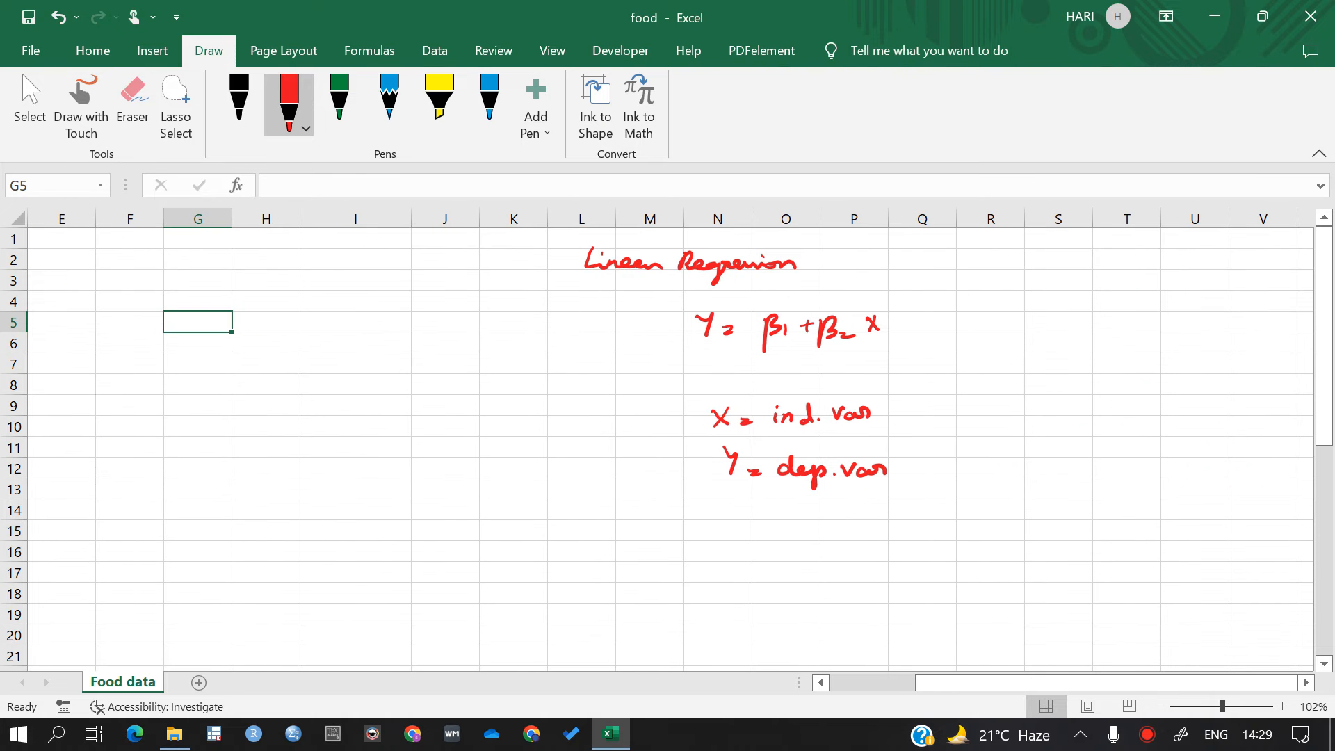
pyautogui.click(339, 104)
pyautogui.moveTo(748, 530)
pyautogui.mouseDown()
pyautogui.moveTo(730, 555)
pyautogui.moveTo(749, 552)
pyautogui.mouseUp()
pyautogui.moveTo(766, 542); pyautogui.dragTo(835, 548)
pyautogui.click(806, 530)
pyautogui.moveTo(841, 542); pyautogui.dragTo(885, 548)
pyautogui.moveTo(886, 544); pyautogui.dragTo(905, 547)
pyautogui.click(907, 547)
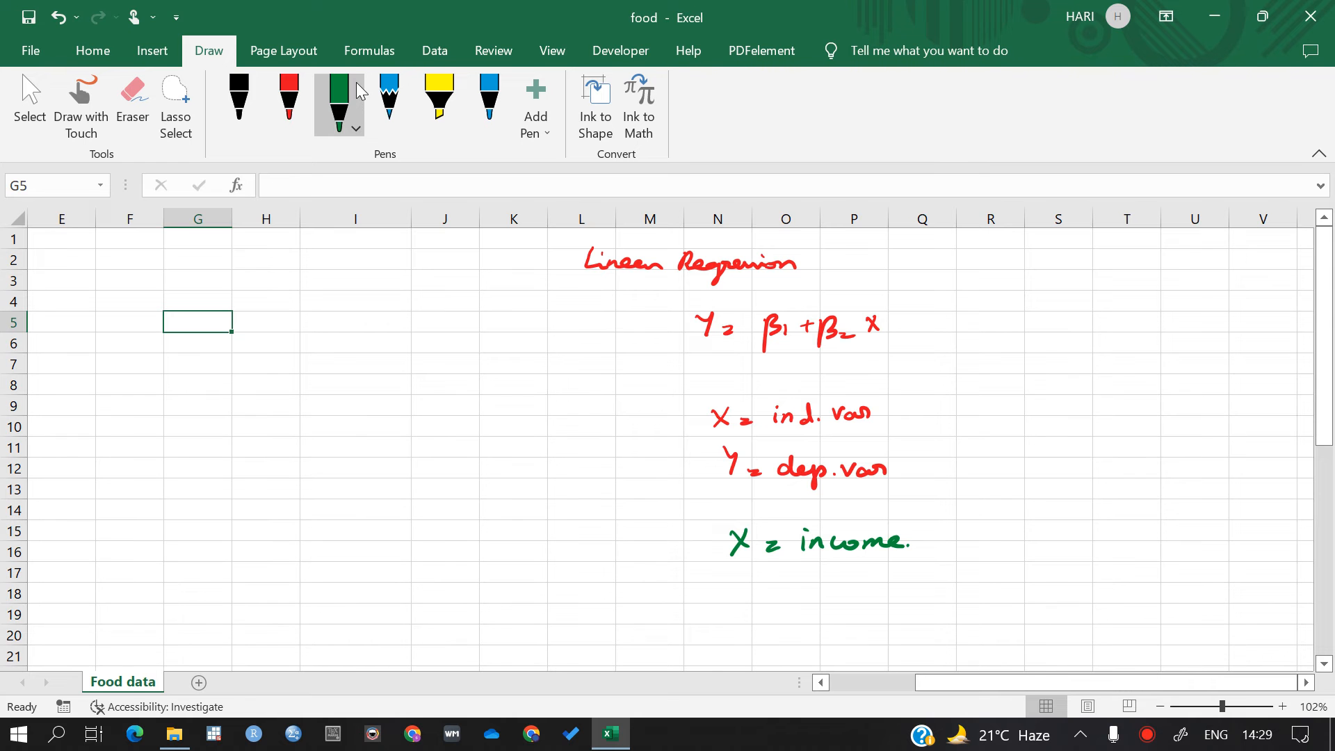
# Handwrite "Y = food exp." in green under the income note.
pyautogui.moveTo(738, 576); pyautogui.dragTo(742, 604)
pyautogui.moveTo(764, 597); pyautogui.dragTo(802, 622)
pyautogui.moveTo(798, 609)
pyautogui.mouseDown()
pyautogui.moveTo(822, 600)
pyautogui.moveTo(812, 607)
pyautogui.mouseUp()
pyautogui.moveTo(835, 598)
pyautogui.mouseDown()
pyautogui.moveTo(827, 608)
pyautogui.moveTo(890, 592)
pyautogui.moveTo(881, 603)
pyautogui.mouseUp()
pyautogui.moveTo(897, 592); pyautogui.dragTo(923, 599)
pyautogui.click(931, 599)
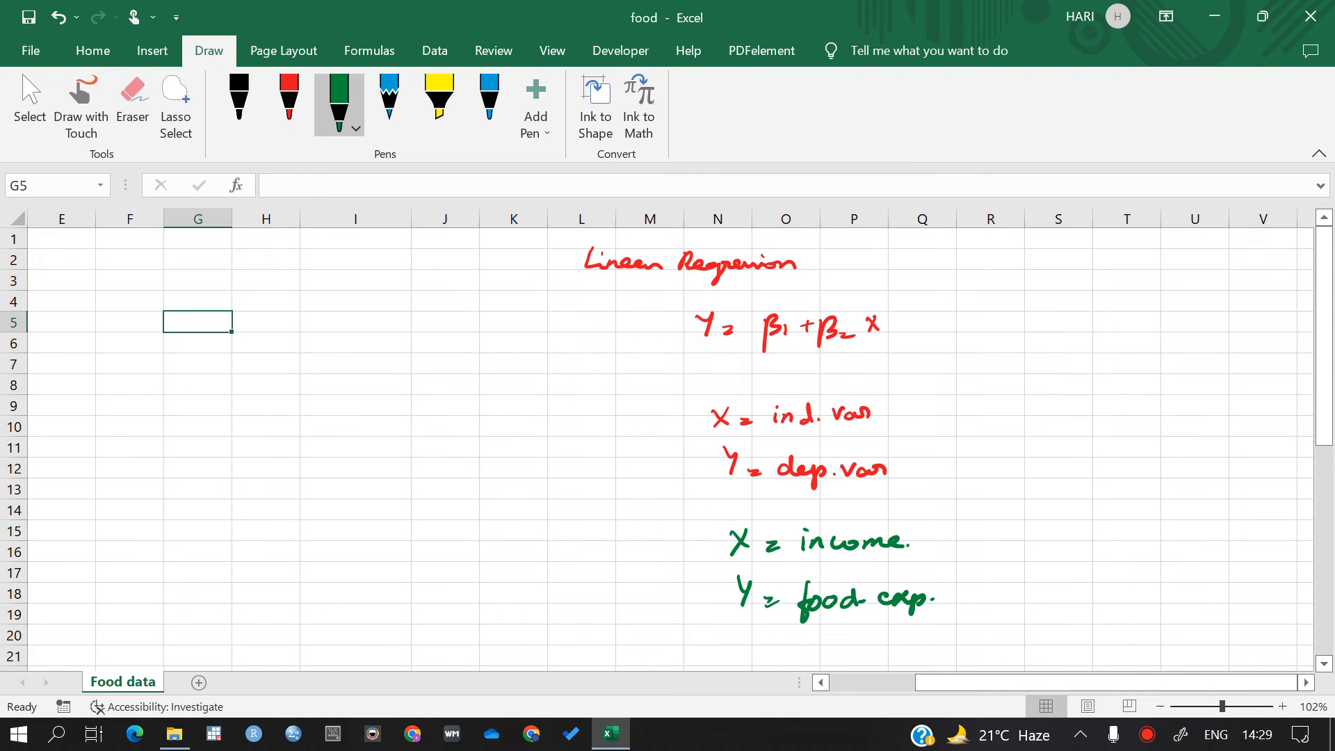
# Handwrite the green model equation food exp = β1 + β2 (income) beside the title, around columns S to X.
pyautogui.hscroll(5, 674, 438)
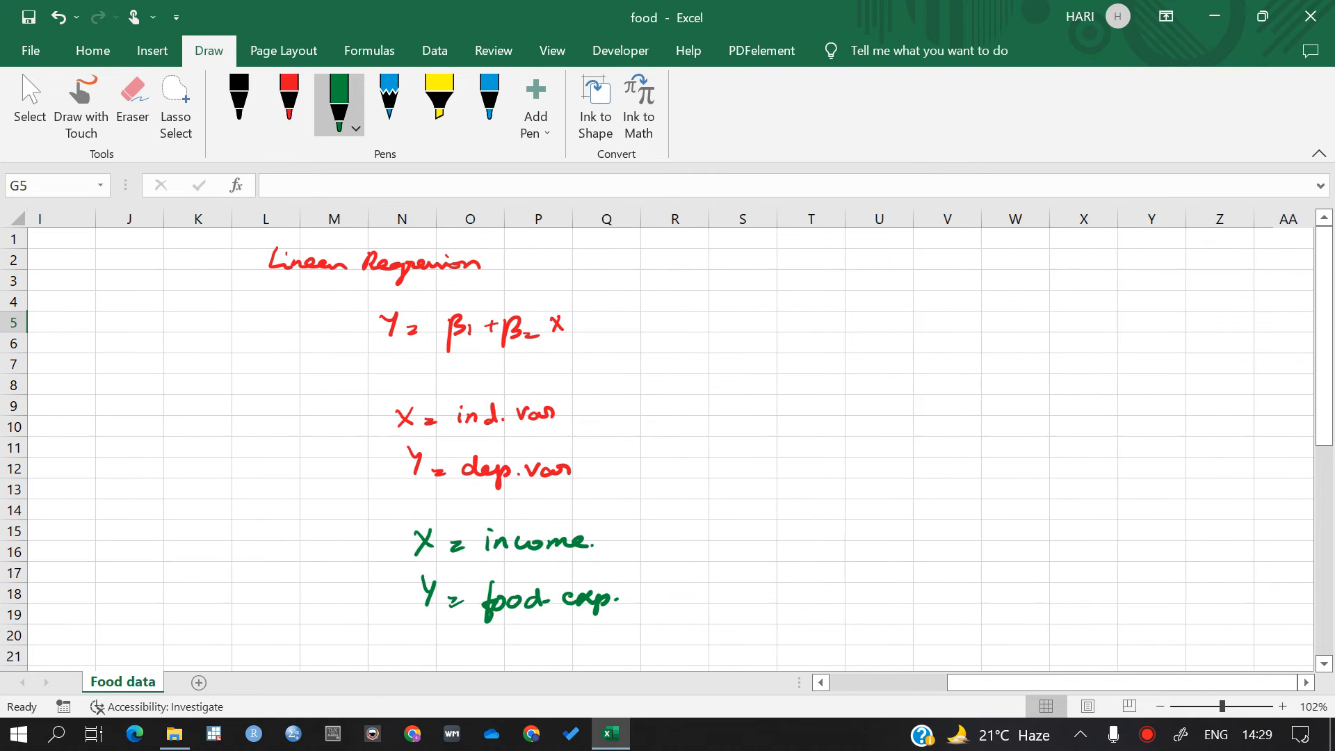
pyautogui.moveTo(653, 278); pyautogui.dragTo(655, 318)
pyautogui.moveTo(646, 301)
pyautogui.mouseDown()
pyautogui.moveTo(684, 299)
pyautogui.moveTo(699, 282)
pyautogui.moveTo(735, 301)
pyautogui.mouseUp()
pyautogui.click(706, 299)
pyautogui.moveTo(753, 290)
pyautogui.mouseDown()
pyautogui.moveTo(753, 315)
pyautogui.moveTo(770, 299)
pyautogui.mouseUp()
pyautogui.moveTo(775, 297)
pyautogui.mouseDown()
pyautogui.moveTo(808, 318)
pyautogui.moveTo(822, 306)
pyautogui.mouseUp()
pyautogui.moveTo(829, 291)
pyautogui.mouseDown()
pyautogui.moveTo(831, 304)
pyautogui.moveTo(852, 296)
pyautogui.mouseUp()
pyautogui.moveTo(848, 288); pyautogui.dragTo(868, 315)
pyautogui.moveTo(873, 284)
pyautogui.mouseDown()
pyautogui.moveTo(877, 306)
pyautogui.moveTo(905, 302)
pyautogui.mouseUp()
pyautogui.moveTo(921, 287); pyautogui.dragTo(947, 297)
pyautogui.moveTo(957, 287)
pyautogui.mouseDown()
pyautogui.moveTo(999, 287)
pyautogui.moveTo(1006, 300)
pyautogui.mouseUp()
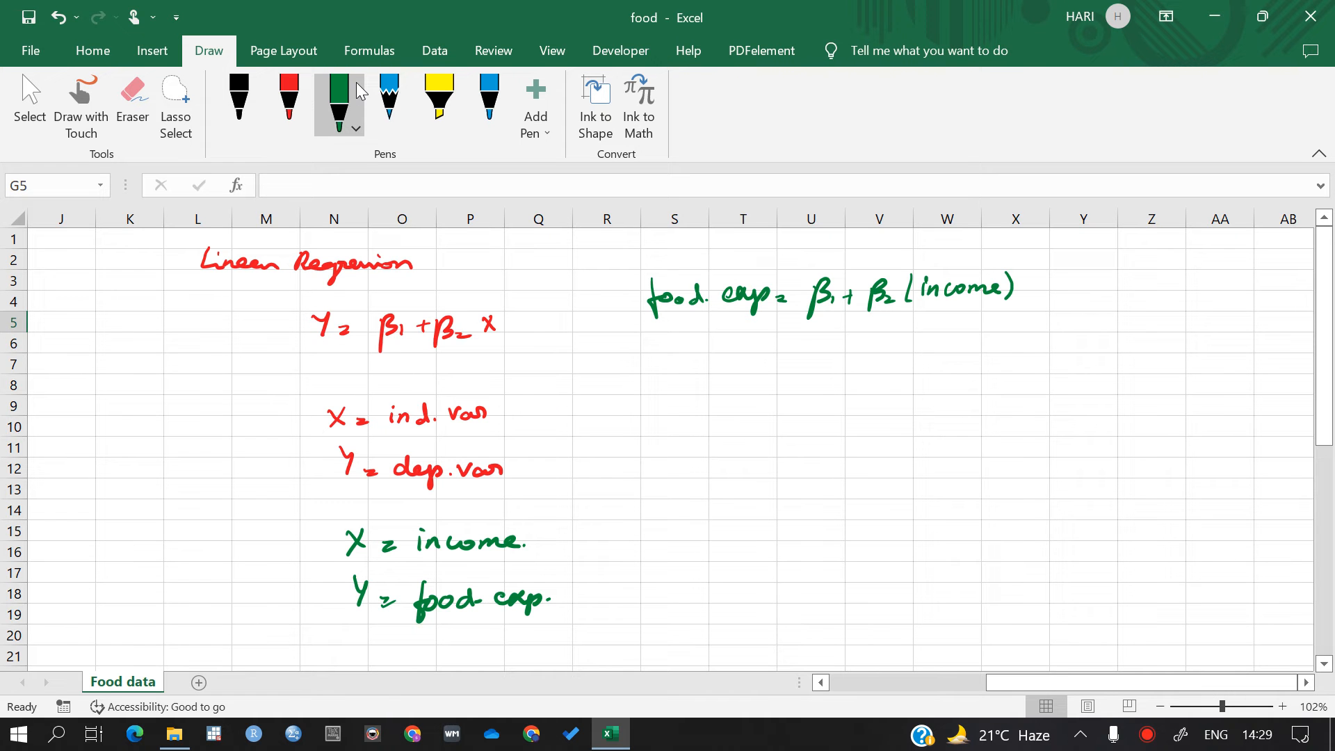
# Draw a green brace under β1 and β2 in the food expenditure equation and label it "OLS estimates".
pyautogui.moveTo(814, 324)
pyautogui.mouseDown()
pyautogui.moveTo(827, 336)
pyautogui.moveTo(881, 332)
pyautogui.moveTo(885, 319)
pyautogui.mouseUp()
pyautogui.moveTo(810, 363); pyautogui.dragTo(827, 376)
pyautogui.moveTo(839, 365)
pyautogui.mouseDown()
pyautogui.moveTo(830, 377)
pyautogui.moveTo(887, 375)
pyautogui.mouseUp()
pyautogui.moveTo(884, 354)
pyautogui.mouseDown()
pyautogui.moveTo(883, 375)
pyautogui.moveTo(901, 374)
pyautogui.mouseUp()
pyautogui.moveTo(904, 358); pyautogui.dragTo(990, 369)
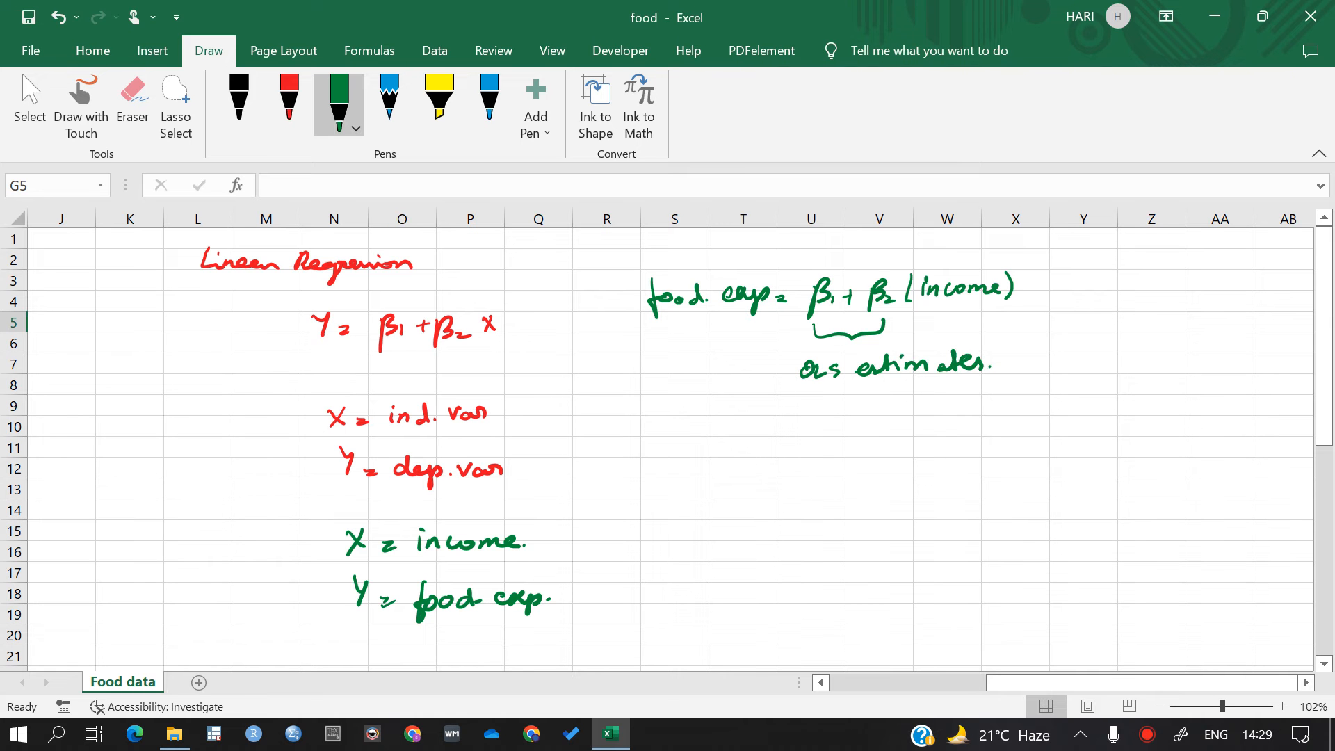
# Handwrite "β1 = intercept." in green below the OLS estimates label.
pyautogui.moveTo(689, 438); pyautogui.dragTo(681, 473)
pyautogui.moveTo(688, 437)
pyautogui.mouseDown()
pyautogui.moveTo(705, 466)
pyautogui.moveTo(780, 456)
pyautogui.mouseUp()
pyautogui.moveTo(784, 432)
pyautogui.mouseDown()
pyautogui.moveTo(786, 458)
pyautogui.moveTo(818, 457)
pyautogui.mouseUp()
pyautogui.moveTo(838, 450)
pyautogui.mouseDown()
pyautogui.moveTo(827, 459)
pyautogui.moveTo(844, 452)
pyautogui.mouseUp()
pyautogui.moveTo(847, 445)
pyautogui.mouseDown()
pyautogui.moveTo(845, 473)
pyautogui.moveTo(862, 456)
pyautogui.mouseUp()
pyautogui.moveTo(864, 434)
pyautogui.mouseDown()
pyautogui.moveTo(866, 457)
pyautogui.moveTo(870, 440)
pyautogui.mouseUp()
pyautogui.click(880, 456)
# Handwrite "β2 = Slope coefficient / parameter." in green under the intercept note.
pyautogui.moveTo(690, 509)
pyautogui.mouseDown()
pyautogui.moveTo(684, 536)
pyautogui.moveTo(798, 529)
pyautogui.mouseUp()
pyautogui.moveTo(804, 520); pyautogui.dragTo(821, 539)
pyautogui.moveTo(832, 520)
pyautogui.mouseDown()
pyautogui.moveTo(902, 521)
pyautogui.moveTo(892, 539)
pyautogui.mouseUp()
pyautogui.moveTo(912, 494)
pyautogui.mouseDown()
pyautogui.moveTo(910, 531)
pyautogui.moveTo(958, 520)
pyautogui.moveTo(963, 539)
pyautogui.moveTo(1001, 518)
pyautogui.moveTo(1070, 520)
pyautogui.moveTo(1086, 501)
pyautogui.moveTo(1112, 513)
pyautogui.mouseUp()
pyautogui.click(942, 517)
pyautogui.click(1116, 515)
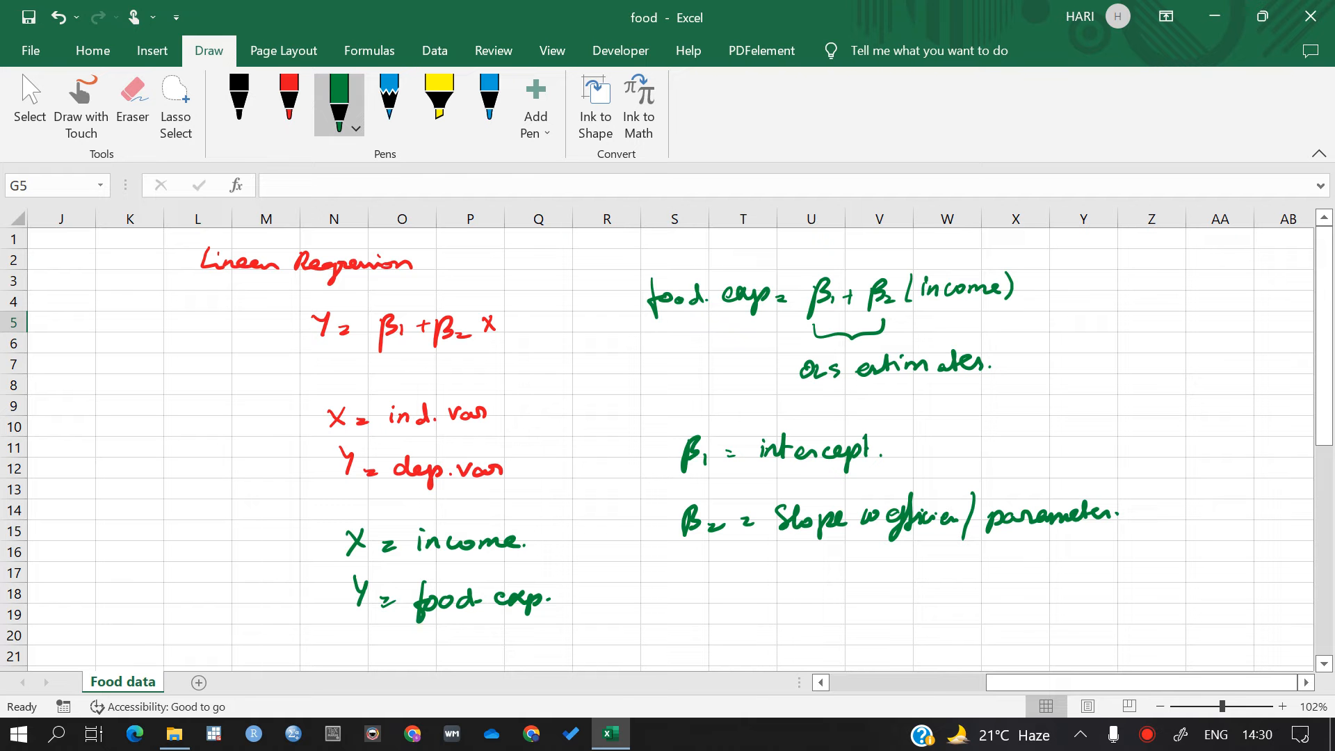
# Handwrite the blue list item "1) formulas" with "OLS formula β1 & β2" beneath it, around rows 20 to 23.
pyautogui.hscroll(1, 670, 449)
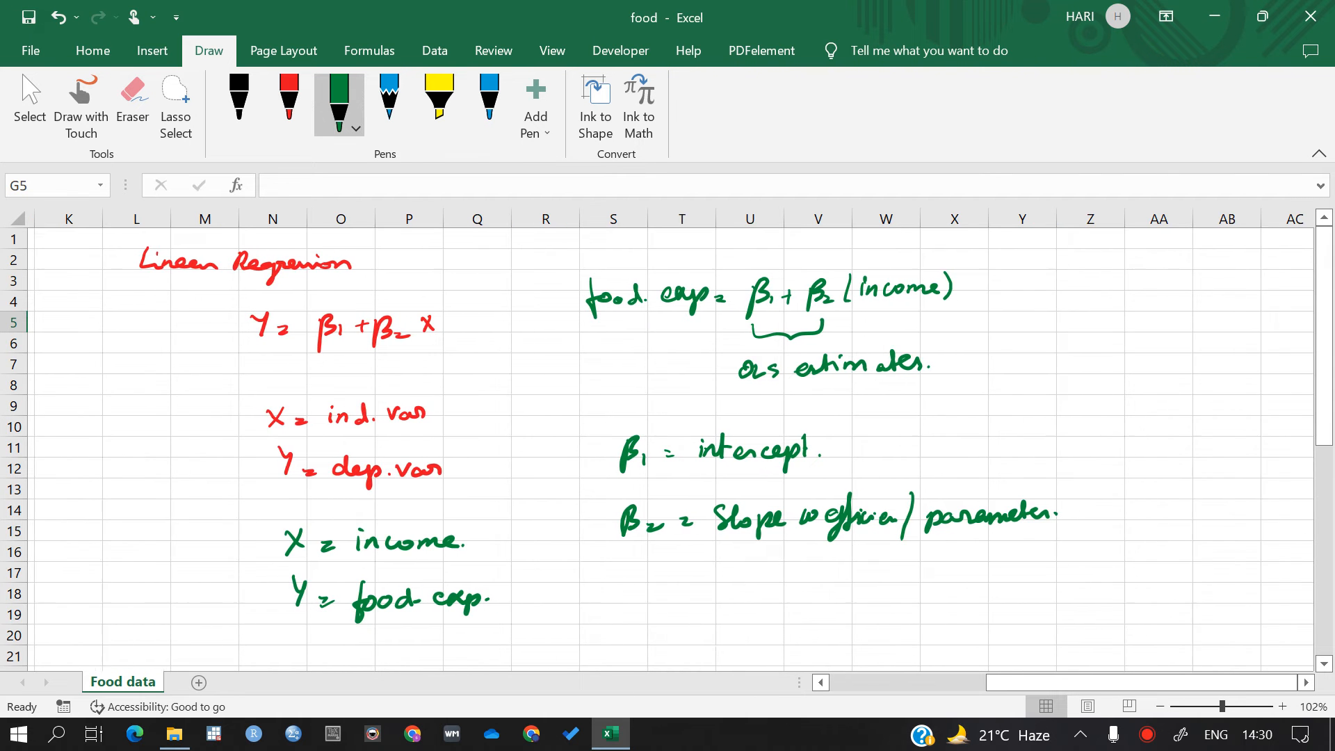
pyautogui.scroll(-3, 671, 449)
pyautogui.click(488, 104)
pyautogui.click(81, 104)
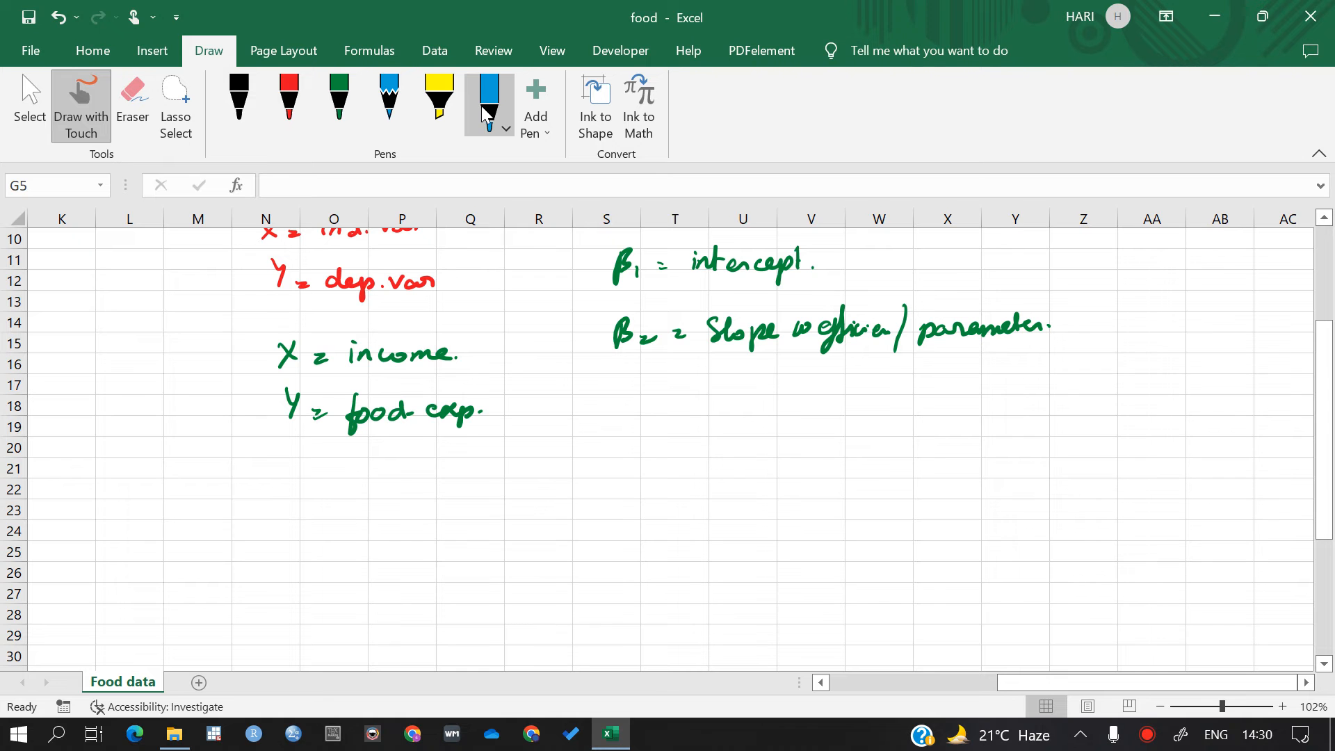
pyautogui.moveTo(619, 436); pyautogui.dragTo(610, 467)
pyautogui.moveTo(666, 422); pyautogui.dragTo(661, 472)
pyautogui.moveTo(657, 455)
pyautogui.mouseDown()
pyautogui.moveTo(677, 442)
pyautogui.moveTo(784, 449)
pyautogui.moveTo(772, 495)
pyautogui.moveTo(823, 492)
pyautogui.moveTo(853, 522)
pyautogui.moveTo(878, 502)
pyautogui.moveTo(950, 491)
pyautogui.moveTo(960, 504)
pyautogui.moveTo(1053, 487)
pyautogui.moveTo(1078, 507)
pyautogui.mouseUp()
pyautogui.click(987, 491)
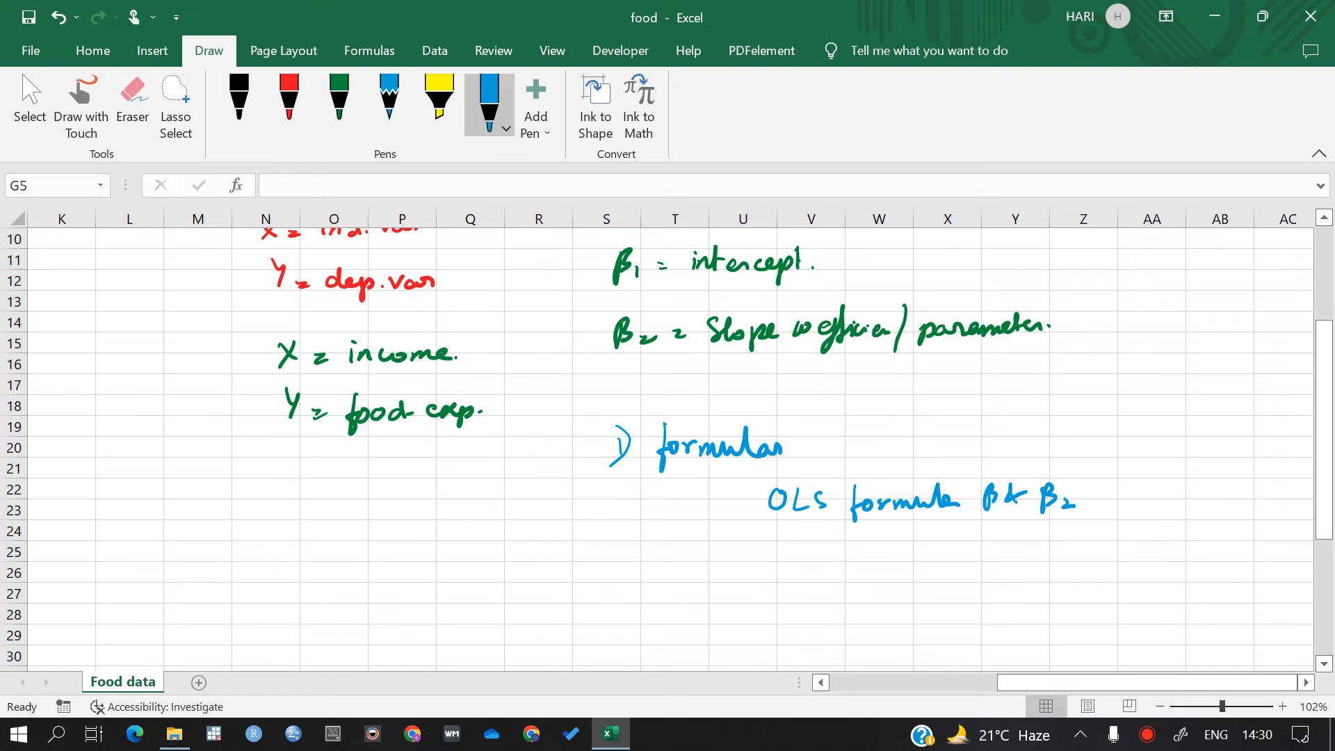
# Handwrite the blue list item "2) in-built" around row 27 and complete the subscript of β1 in the line above.
pyautogui.scroll(-2, 668, 445)
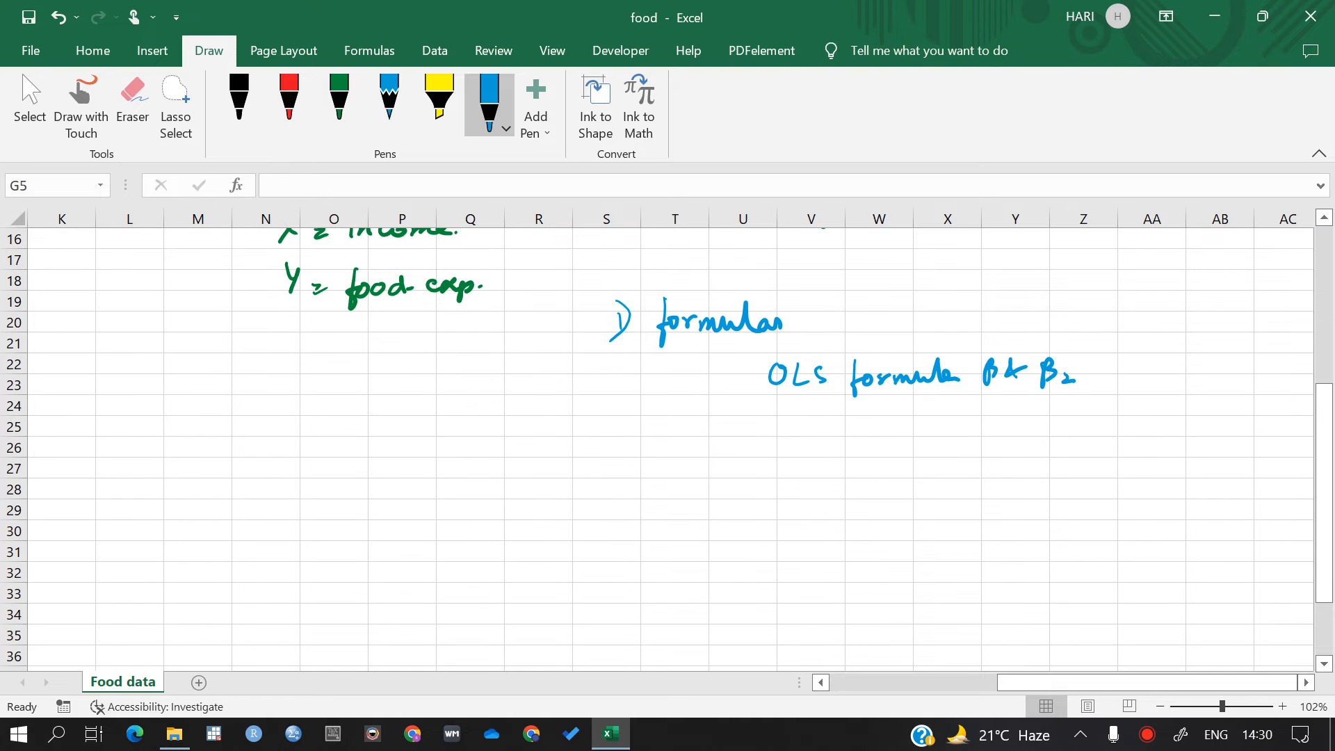
pyautogui.moveTo(614, 470)
pyautogui.mouseDown()
pyautogui.moveTo(624, 491)
pyautogui.moveTo(695, 485)
pyautogui.mouseUp()
pyautogui.moveTo(698, 479); pyautogui.dragTo(764, 484)
pyautogui.moveTo(769, 468); pyautogui.dragTo(769, 483)
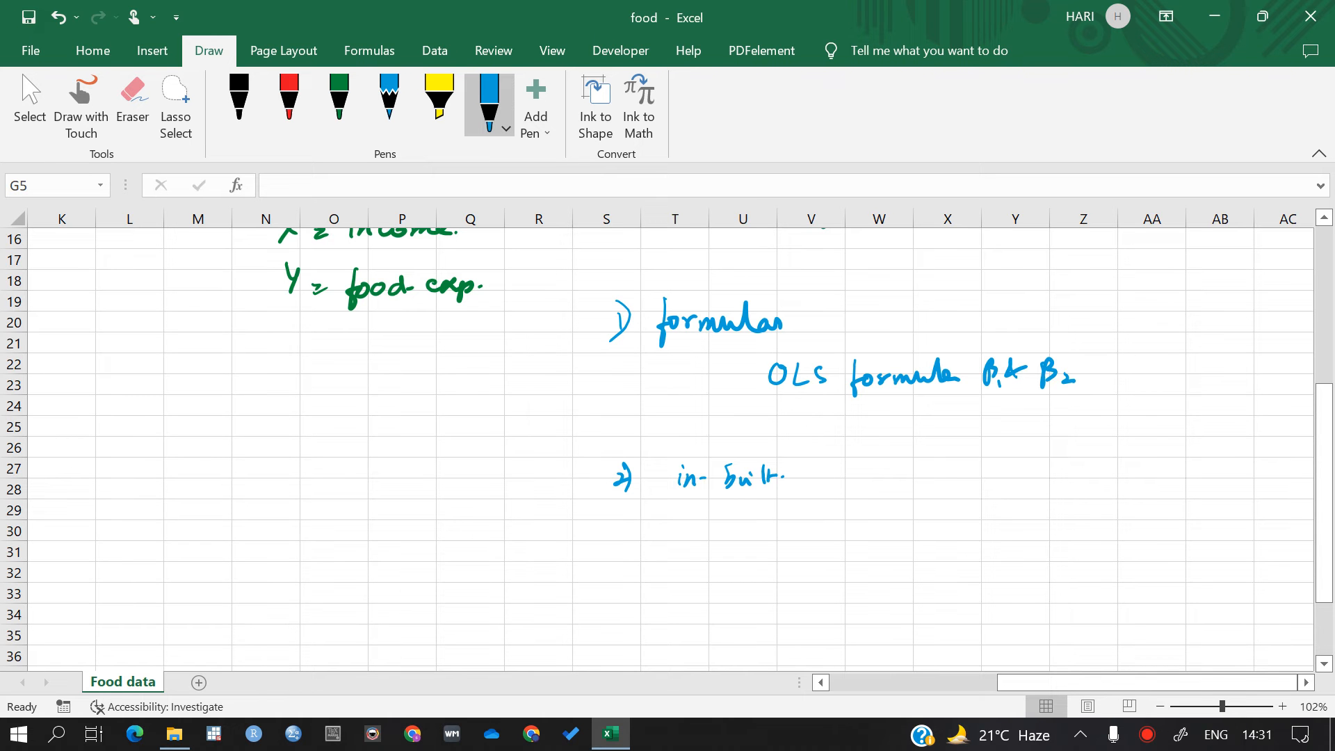
pyautogui.click(879, 467)
pyautogui.click(674, 385)
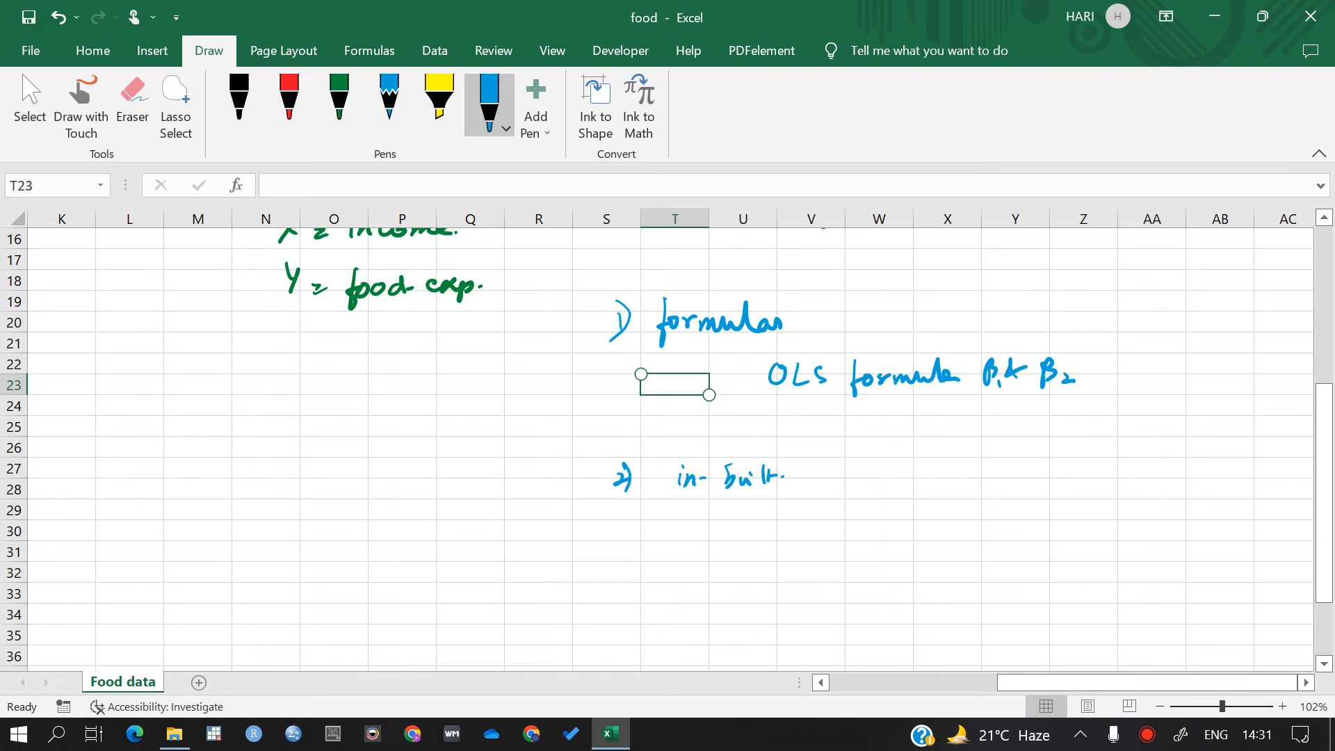
# Handwrite the intercept formula β1 = Ȳ − β2 X̄ in black around row 32, below the blue list.
pyautogui.scroll(3, 668, 445)
pyautogui.hscroll(2, 667, 444)
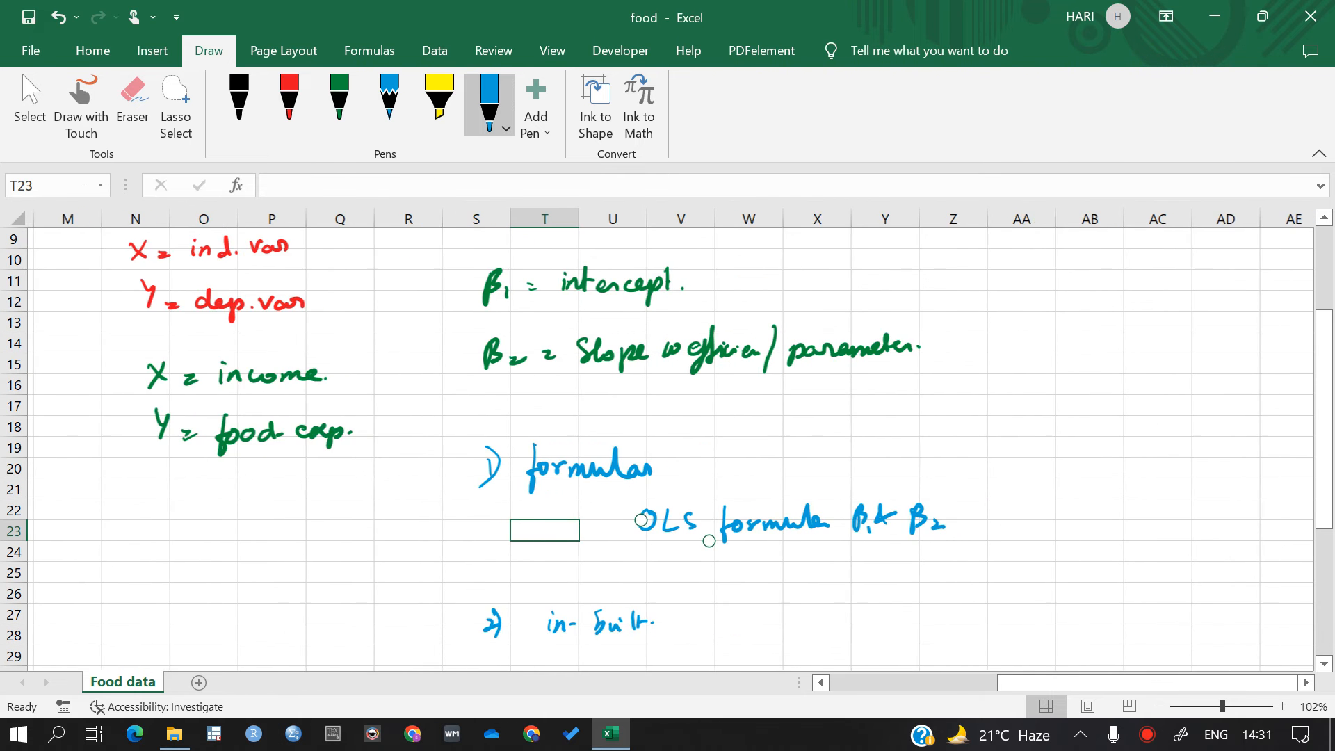
pyautogui.scroll(-4, 668, 445)
pyautogui.click(238, 105)
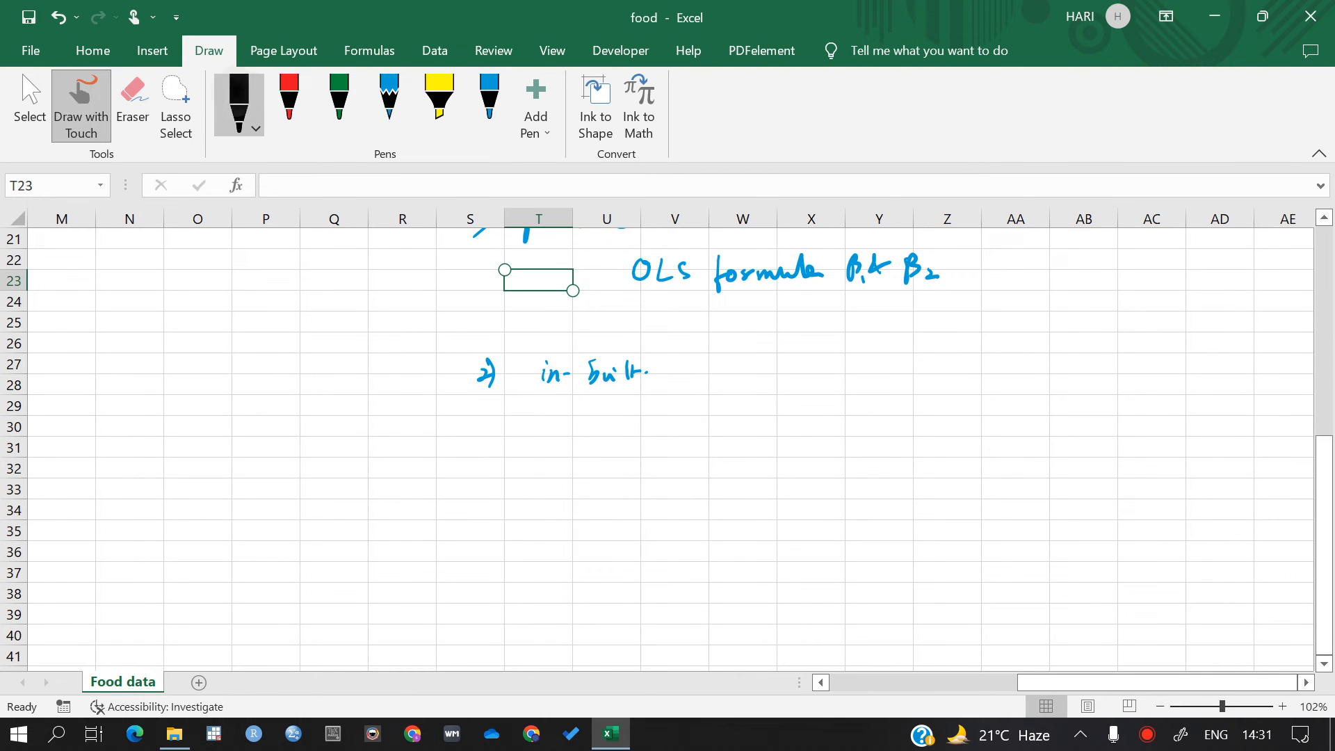
pyautogui.moveTo(550, 456); pyautogui.dragTo(548, 489)
pyautogui.moveTo(549, 458); pyautogui.dragTo(557, 475)
pyautogui.moveTo(574, 465)
pyautogui.mouseDown()
pyautogui.moveTo(573, 478)
pyautogui.moveTo(643, 461)
pyautogui.mouseUp()
pyautogui.moveTo(648, 445)
pyautogui.mouseDown()
pyautogui.moveTo(636, 489)
pyautogui.moveTo(643, 437)
pyautogui.moveTo(695, 485)
pyautogui.mouseUp()
pyautogui.moveTo(696, 456); pyautogui.dragTo(723, 475)
pyautogui.moveTo(738, 450)
pyautogui.mouseDown()
pyautogui.moveTo(730, 464)
pyautogui.moveTo(738, 440)
pyautogui.mouseUp()
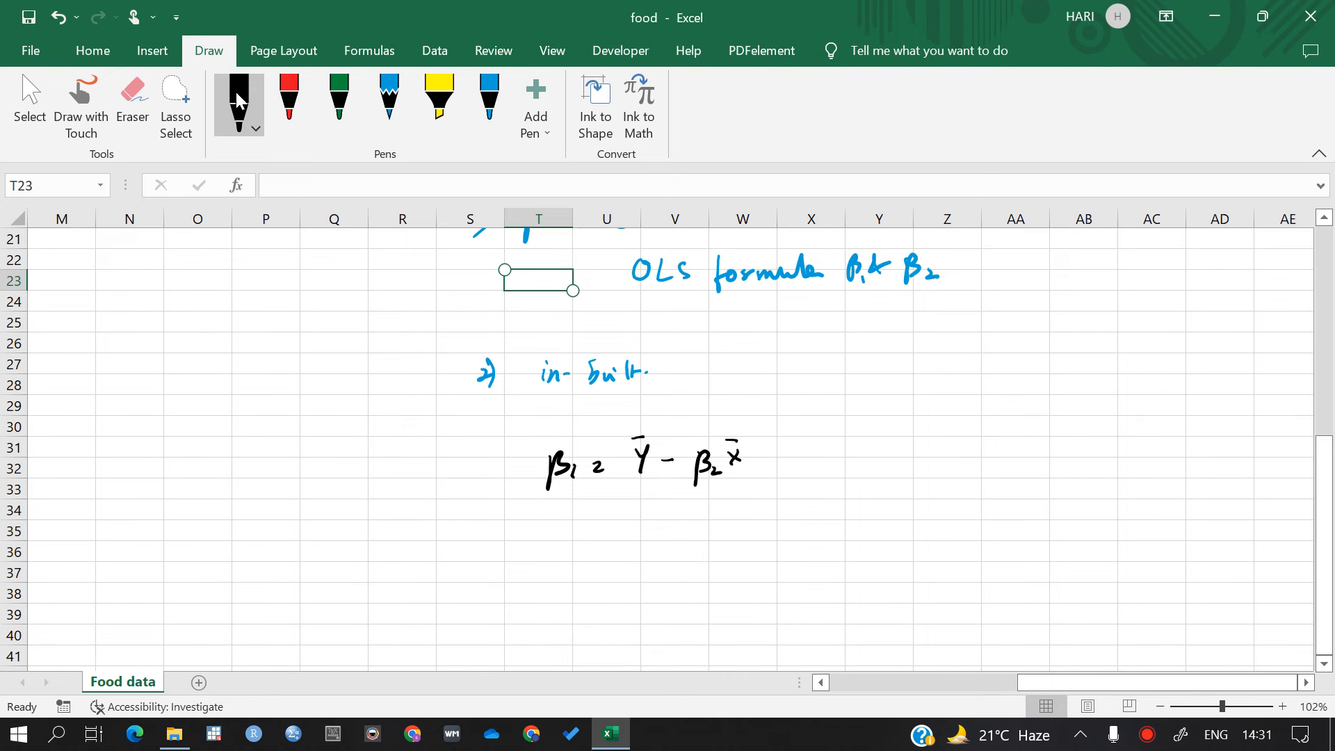
# Handwrite the slope formula β2 = Σ(X−X̄)(Y−Ȳ) / Σ(X−X̄)² in black, and mark both formulas in blue.
pyautogui.moveTo(559, 541); pyautogui.dragTo(561, 565)
pyautogui.moveTo(690, 529); pyautogui.dragTo(702, 556)
pyautogui.moveTo(715, 533)
pyautogui.mouseDown()
pyautogui.moveTo(765, 555)
pyautogui.moveTo(796, 550)
pyautogui.mouseUp()
pyautogui.moveTo(802, 541); pyautogui.dragTo(849, 553)
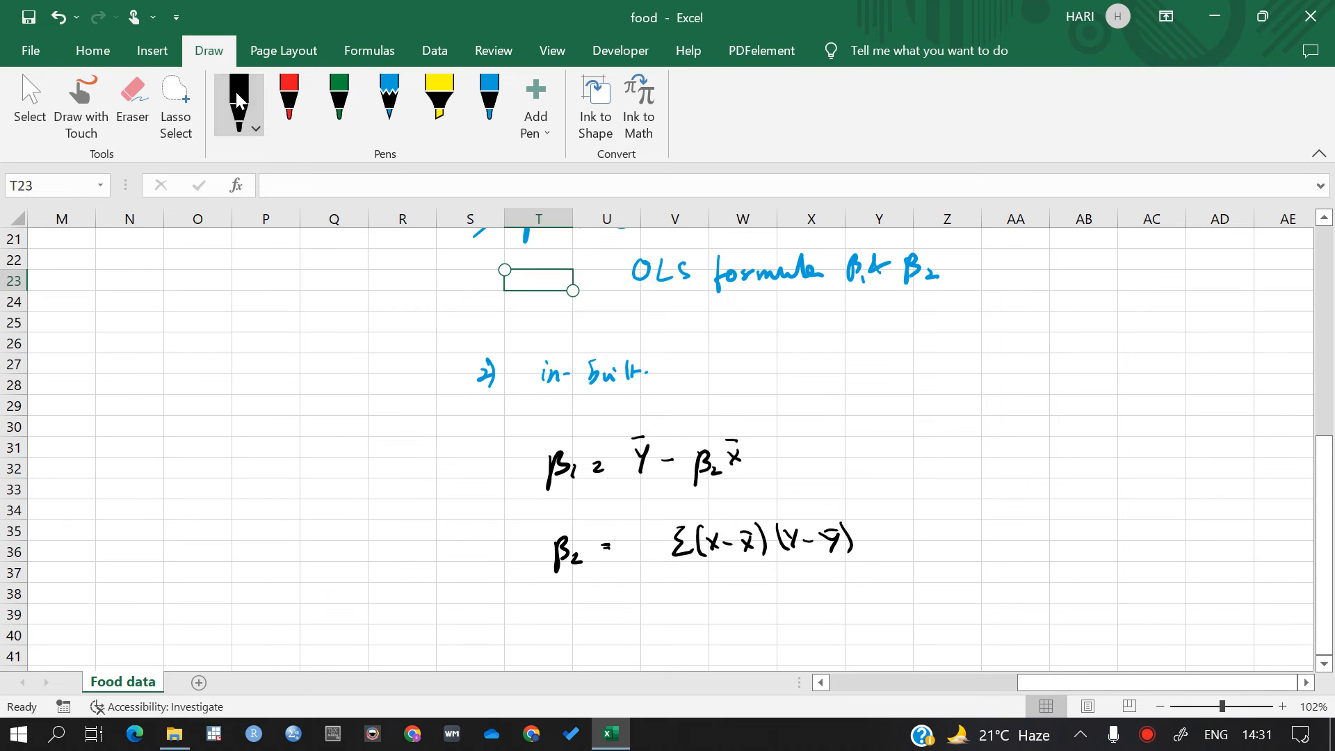
pyautogui.moveTo(652, 578); pyautogui.dragTo(870, 568)
pyautogui.moveTo(723, 589)
pyautogui.mouseDown()
pyautogui.moveTo(727, 614)
pyautogui.moveTo(842, 594)
pyautogui.mouseUp()
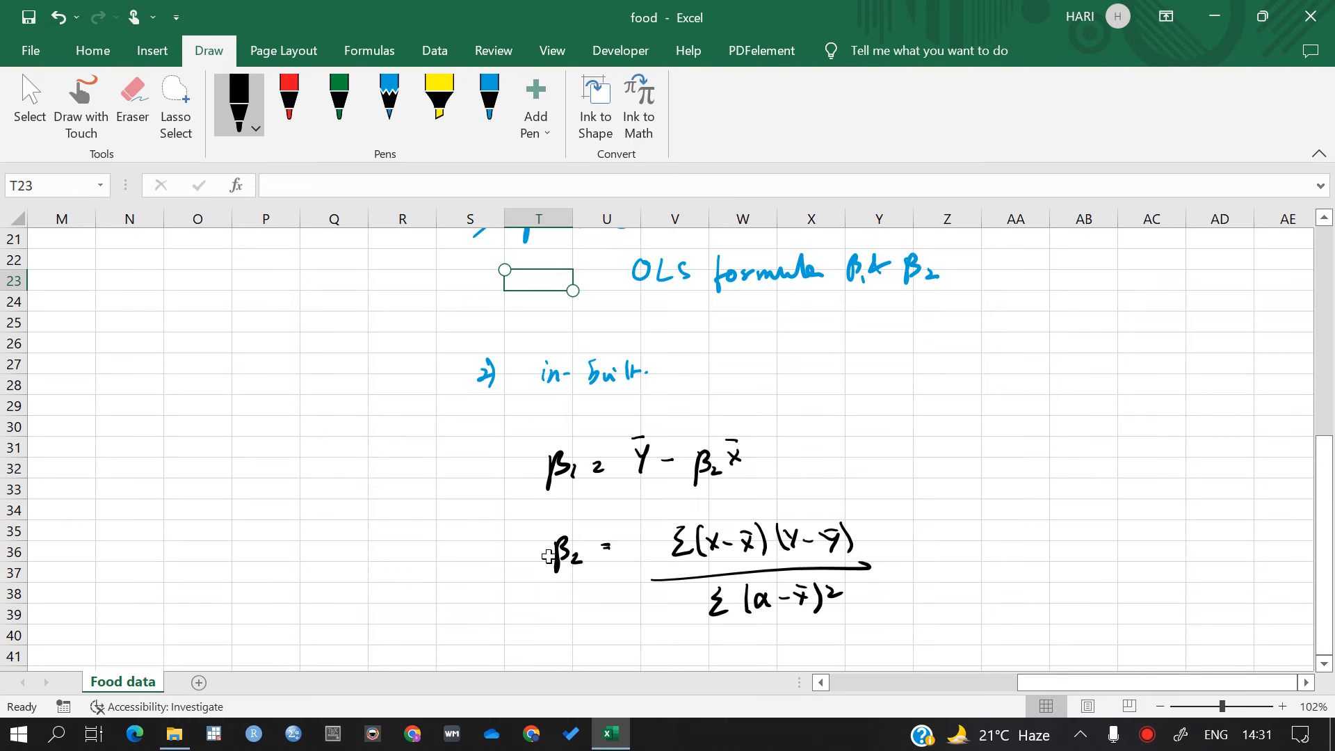
pyautogui.click(490, 104)
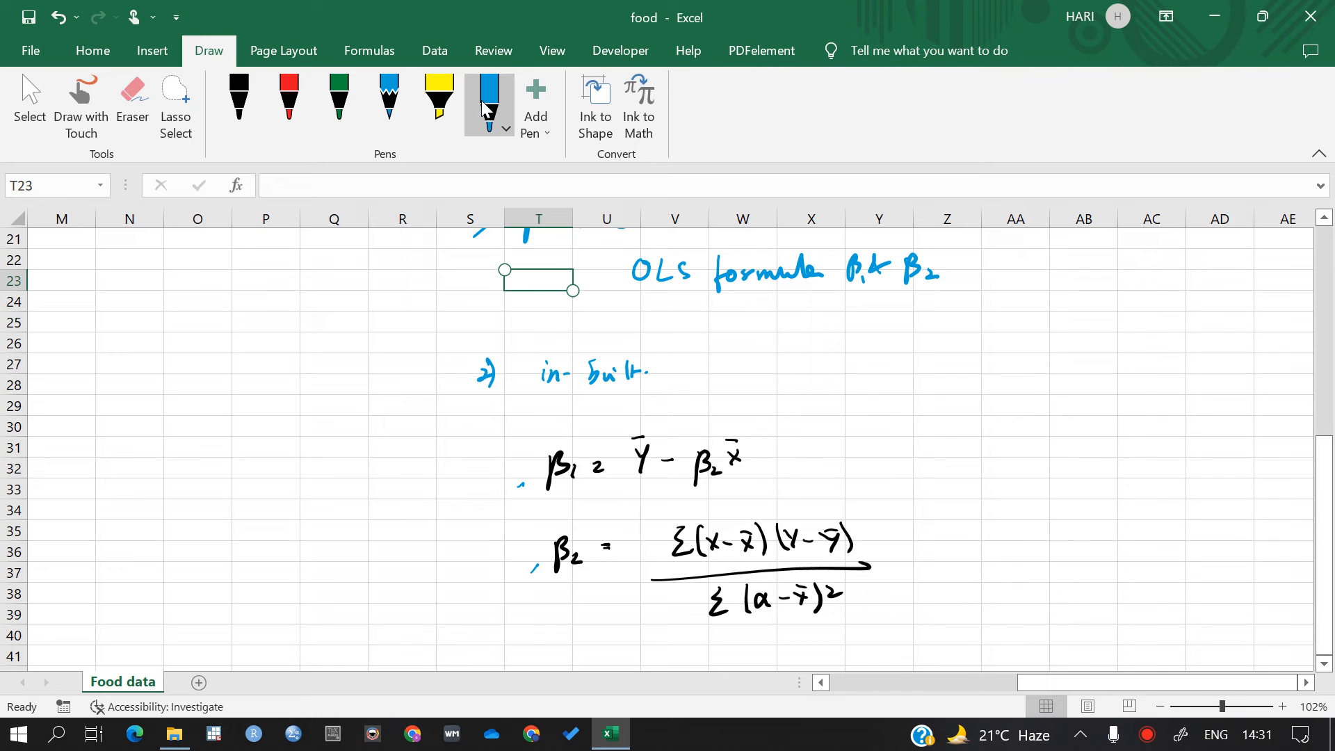
pyautogui.moveTo(881, 400)
pyautogui.mouseDown()
pyautogui.moveTo(884, 420)
pyautogui.moveTo(921, 416)
pyautogui.moveTo(852, 434)
pyautogui.mouseUp()
# Enter the labels "Y_bar =" in D4 and "X_bar =" in D5, and make the D5 label bold.
pyautogui.hscroll(-6, 376, 360)
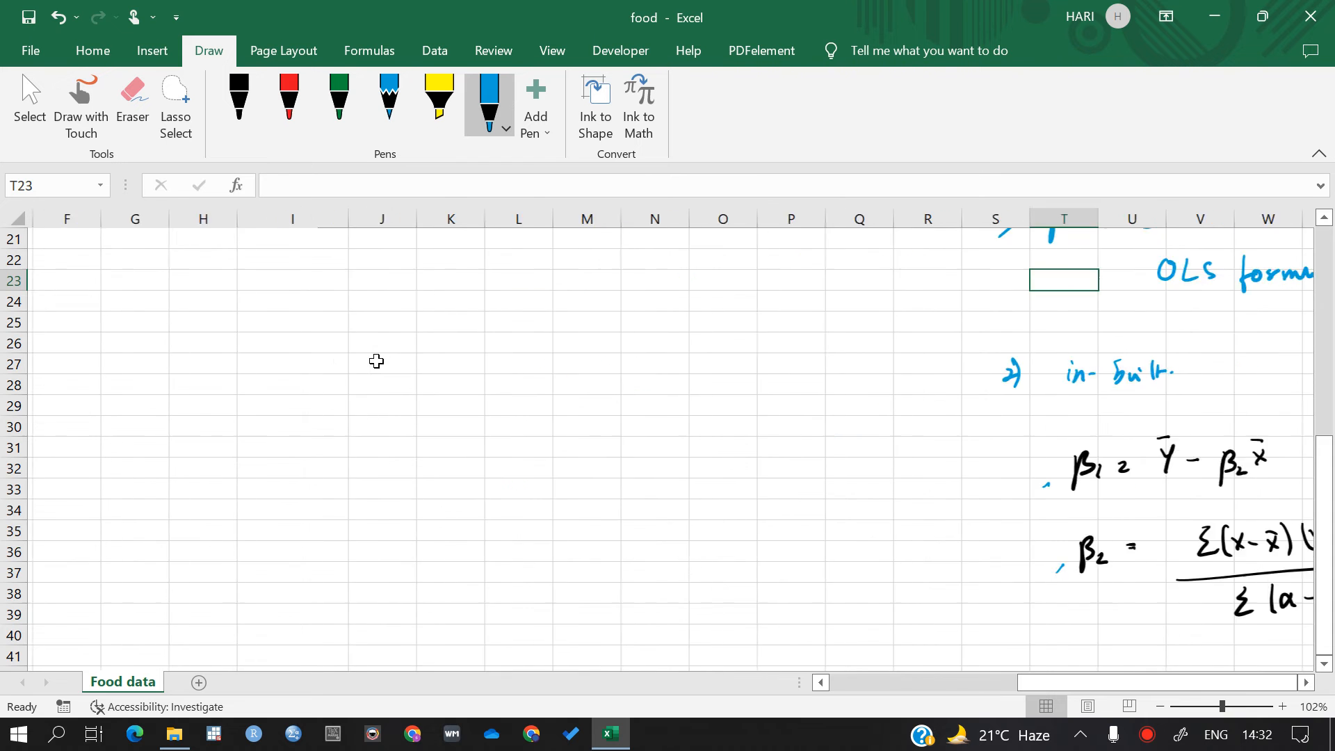
pyautogui.scroll(2, 376, 360)
pyautogui.scroll(5, 376, 361)
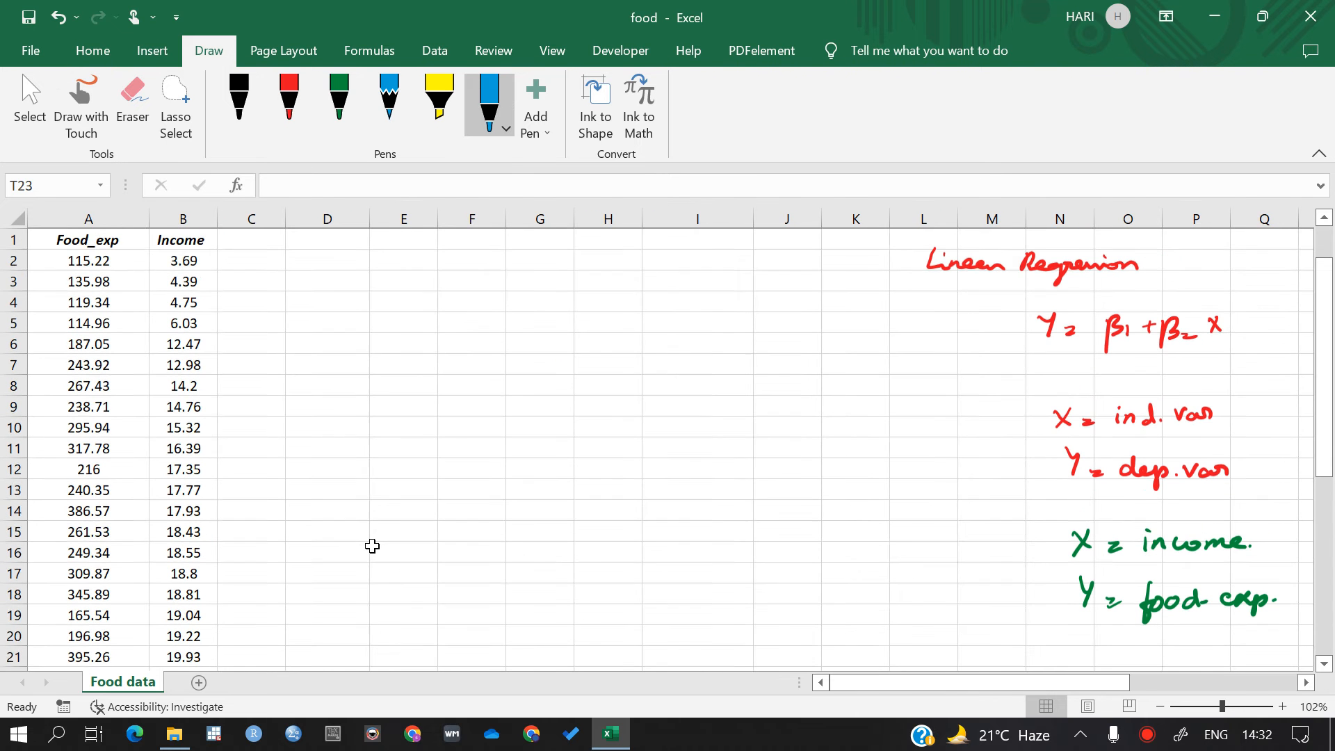
pyautogui.doubleClick(298, 298)
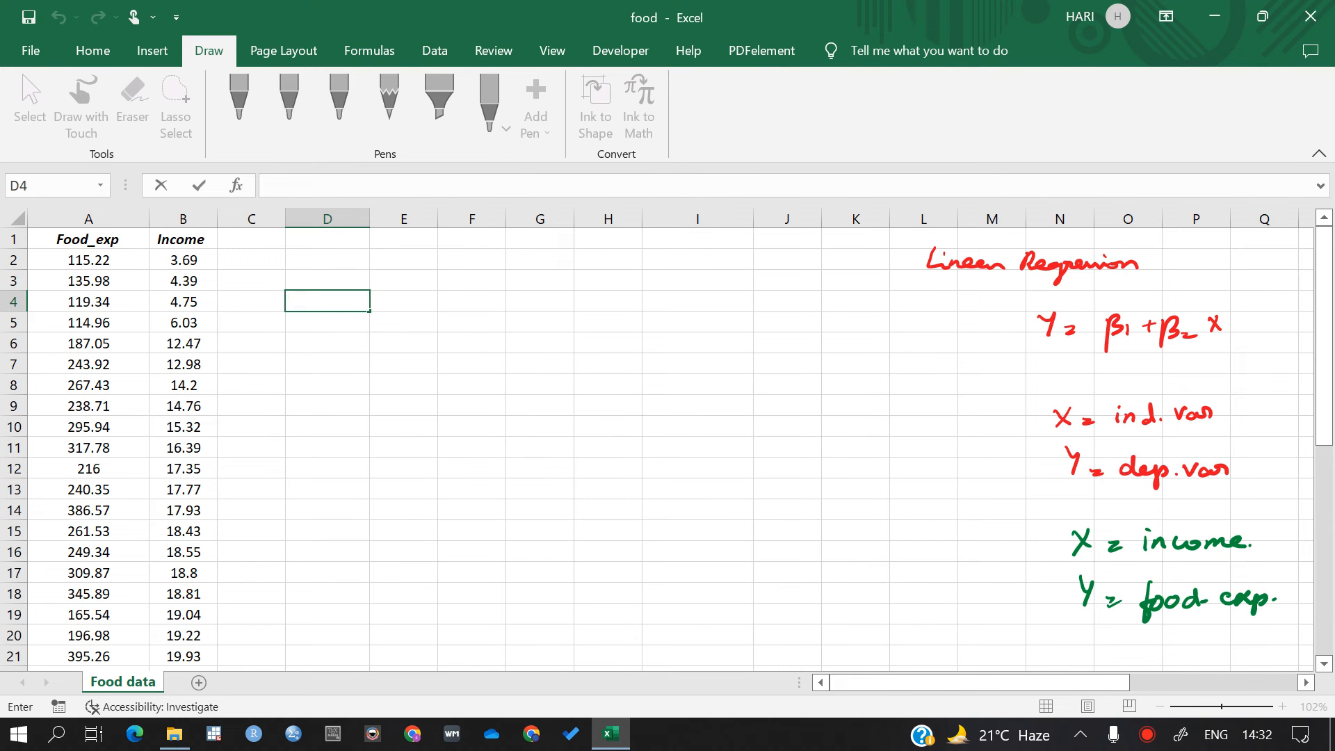
pyautogui.write('Y_bar =')
pyautogui.press('Return')
pyautogui.write('X')
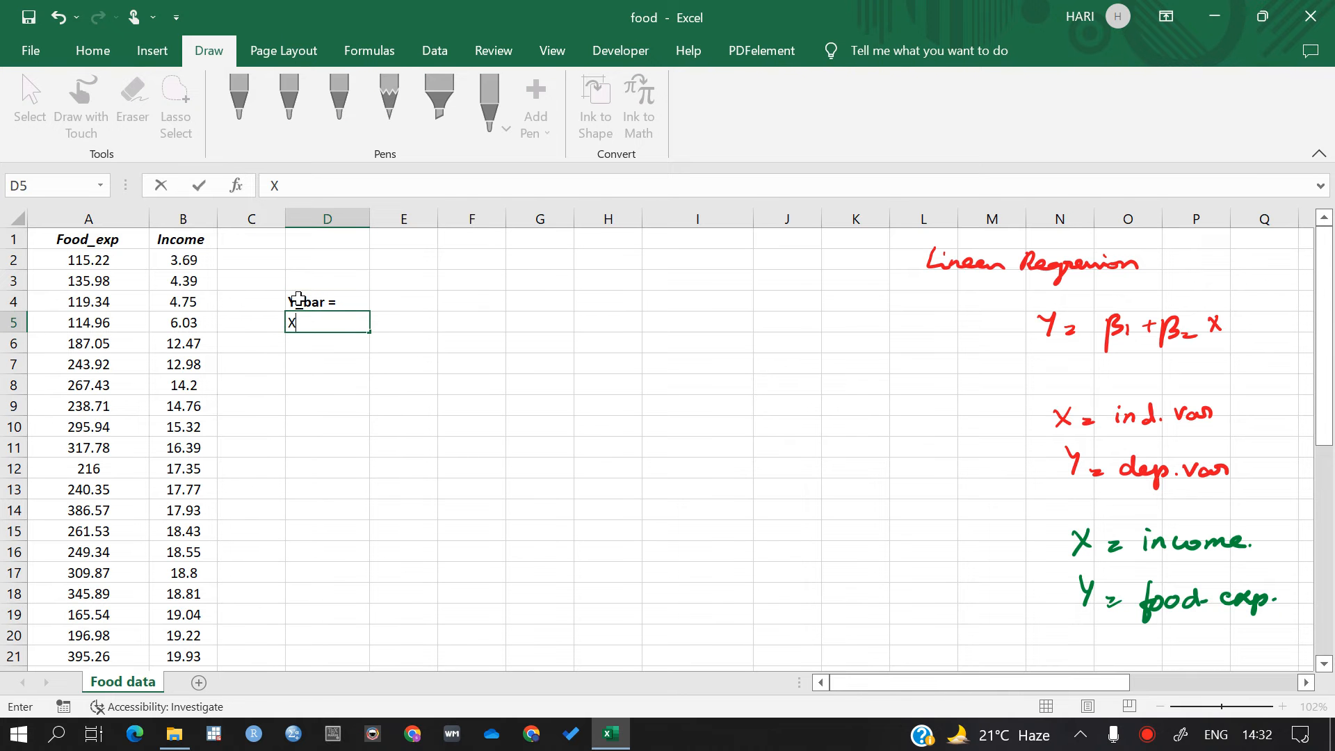
pyautogui.write('_bar =')
pyautogui.press('Return')
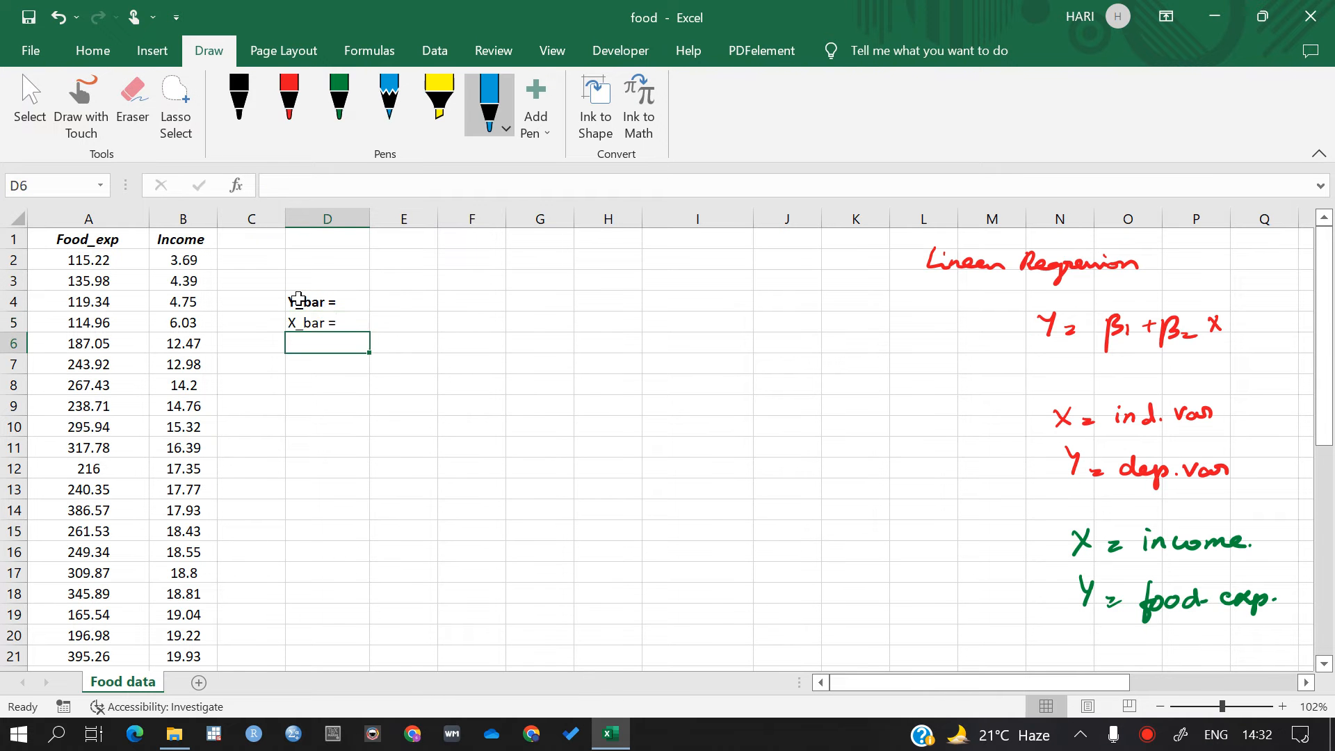
pyautogui.click(324, 325)
pyautogui.hotkey('ctrl', 'b')
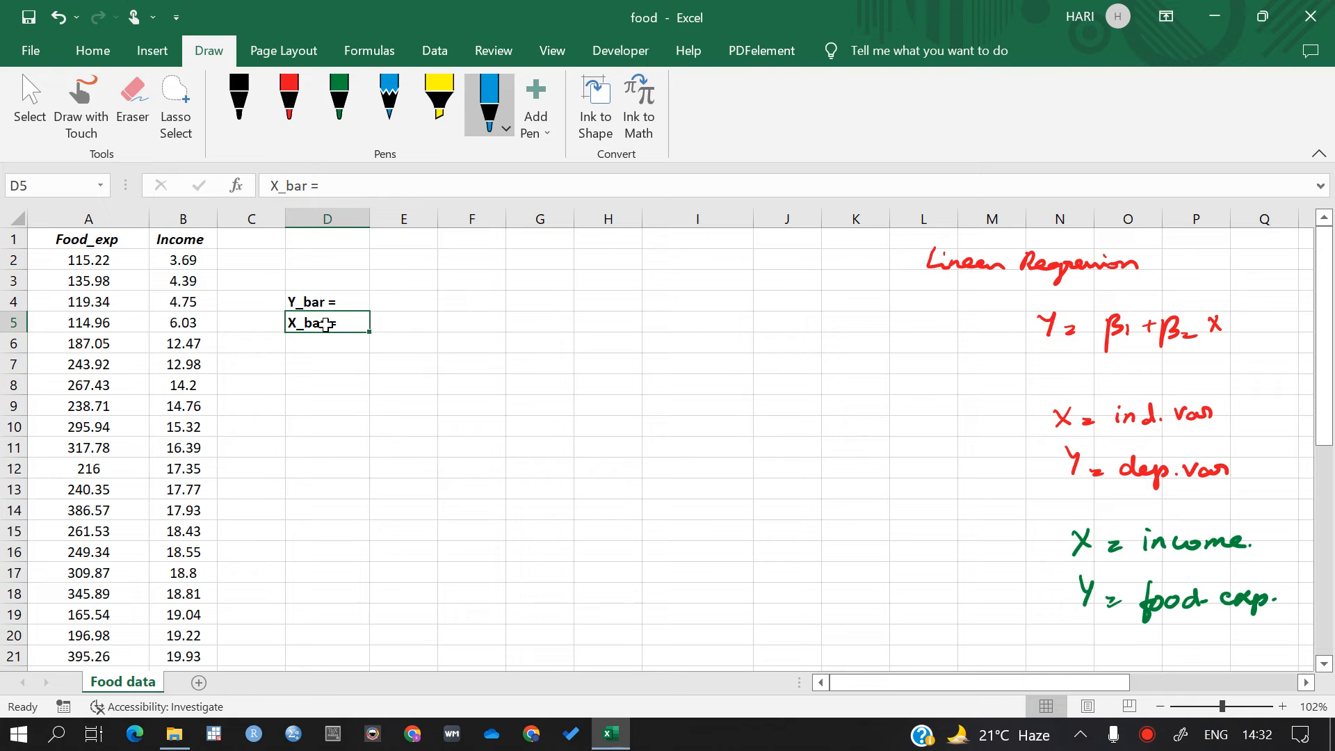
# Calculate the mean of Food_exp in E4 with the AVERAGE function over A2:A41.
pyautogui.doubleClick(401, 305)
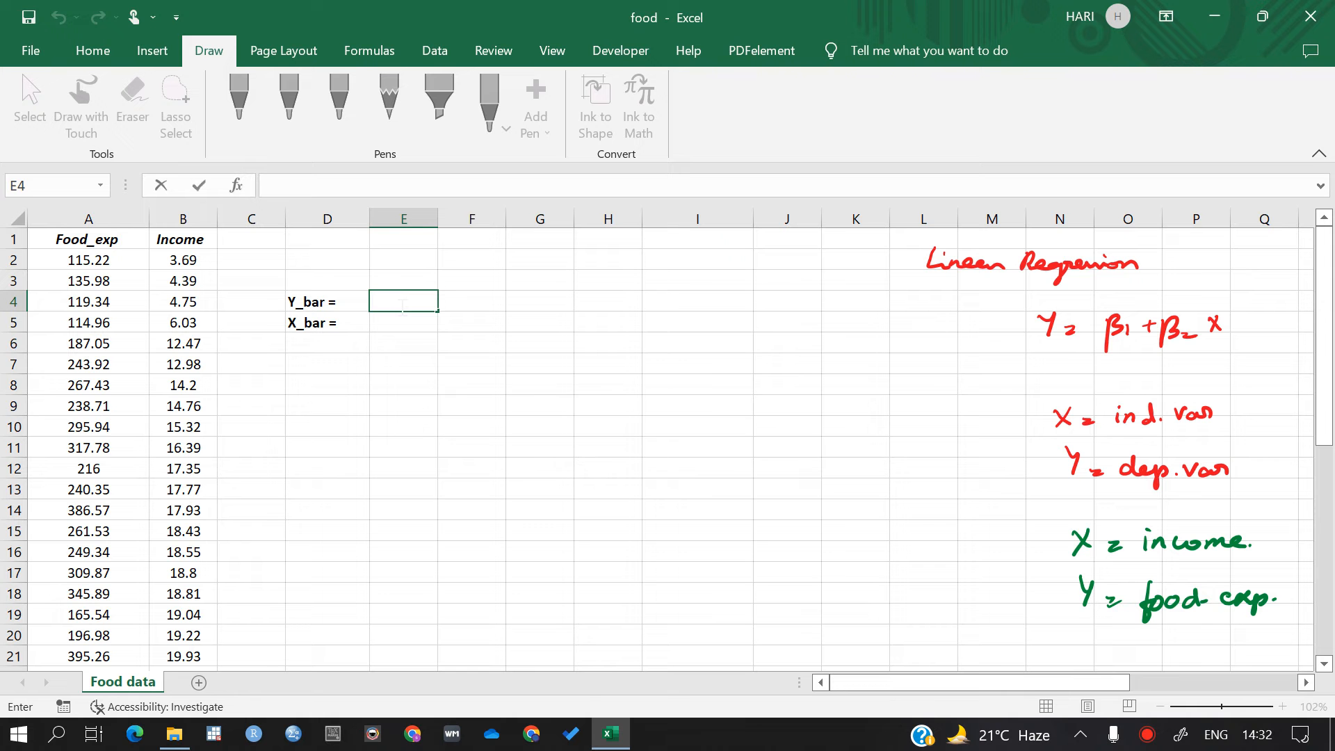
pyautogui.write('=avera')
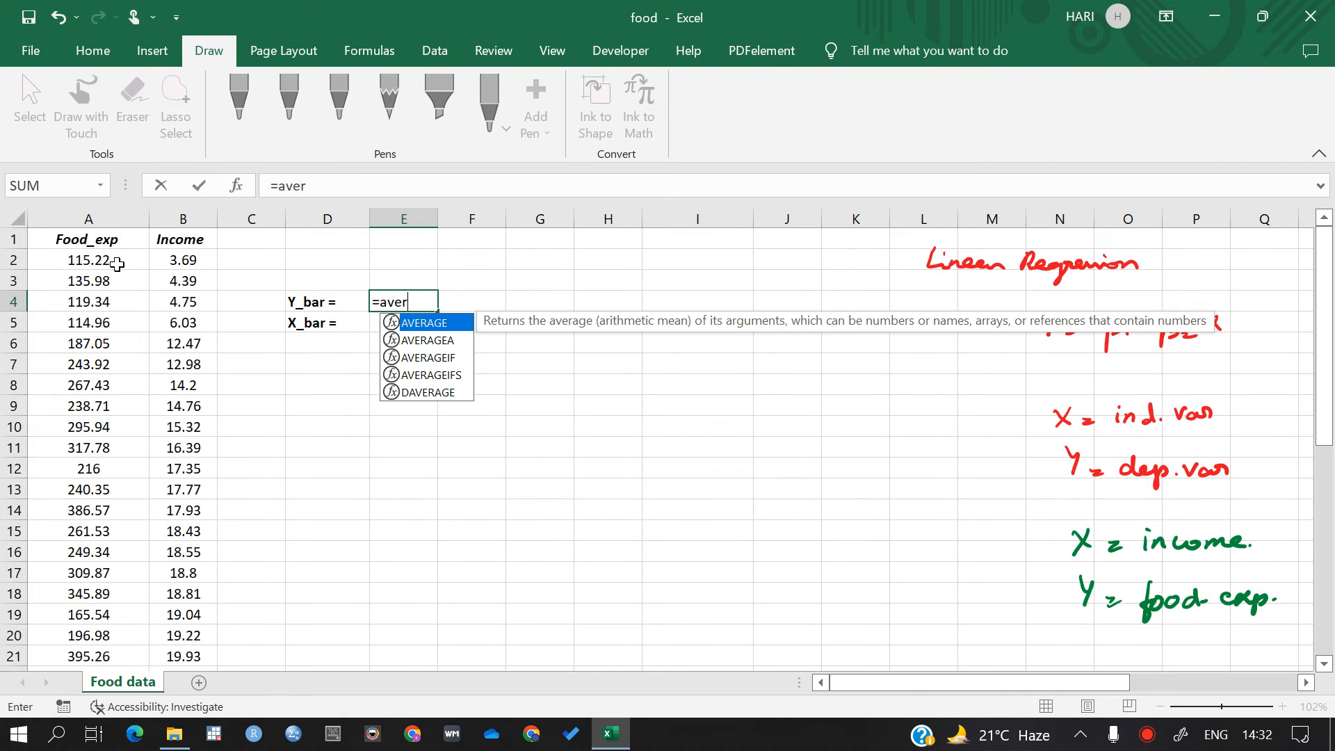
pyautogui.doubleClick(415, 323)
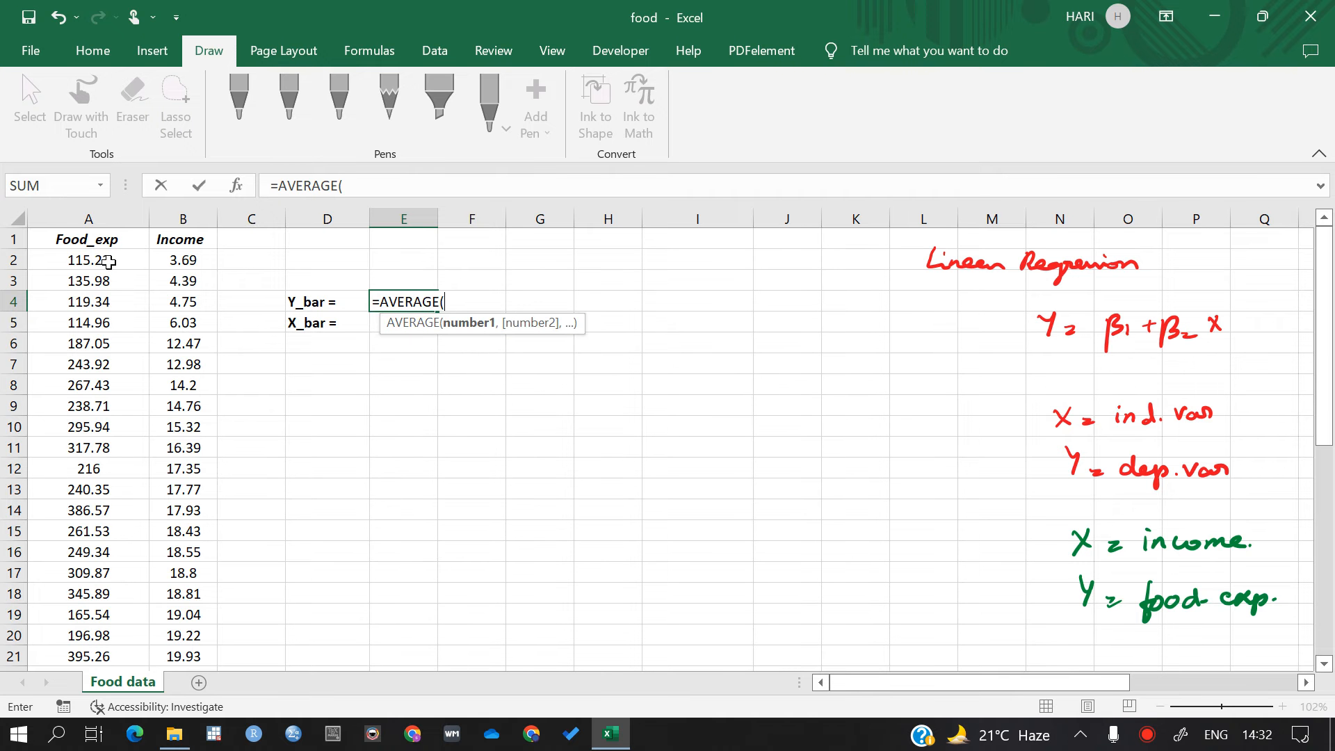
pyautogui.moveTo(108, 261); pyautogui.dragTo(65, 629)
pyautogui.scroll(7, 159, 539)
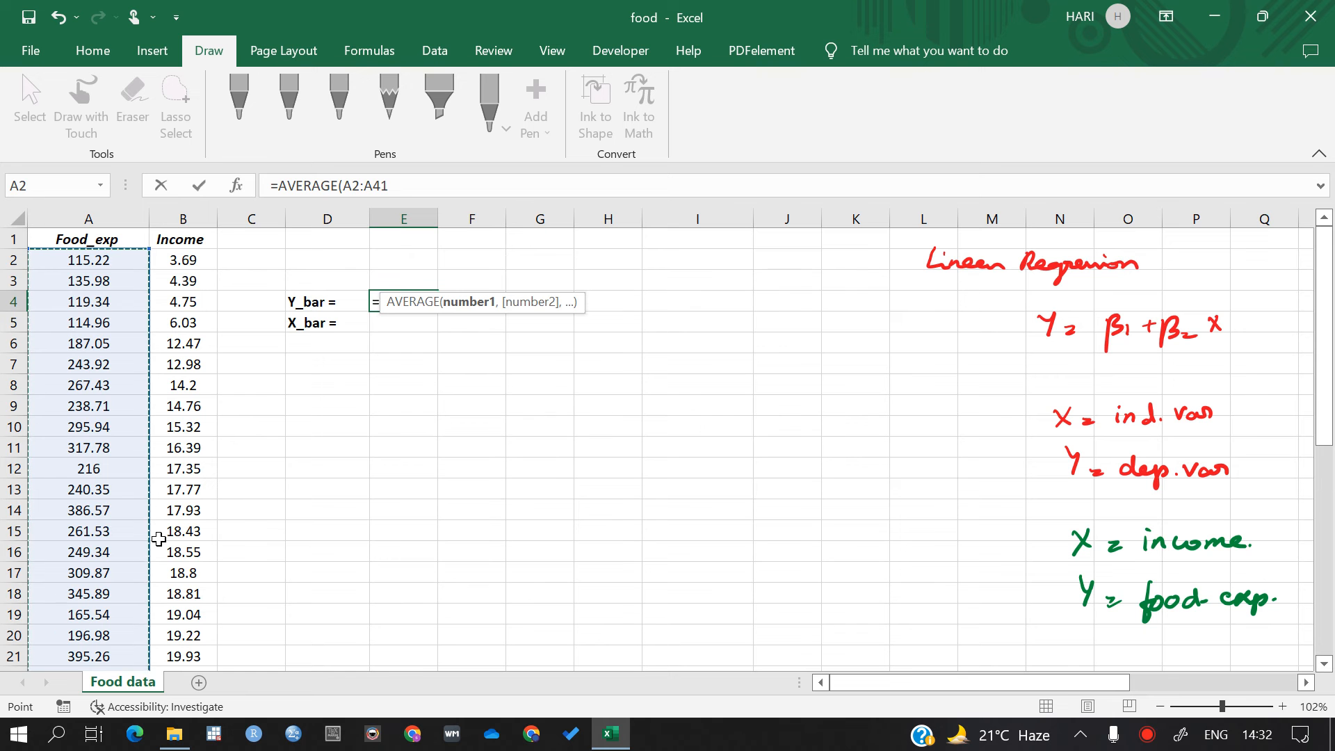
pyautogui.press('Return')
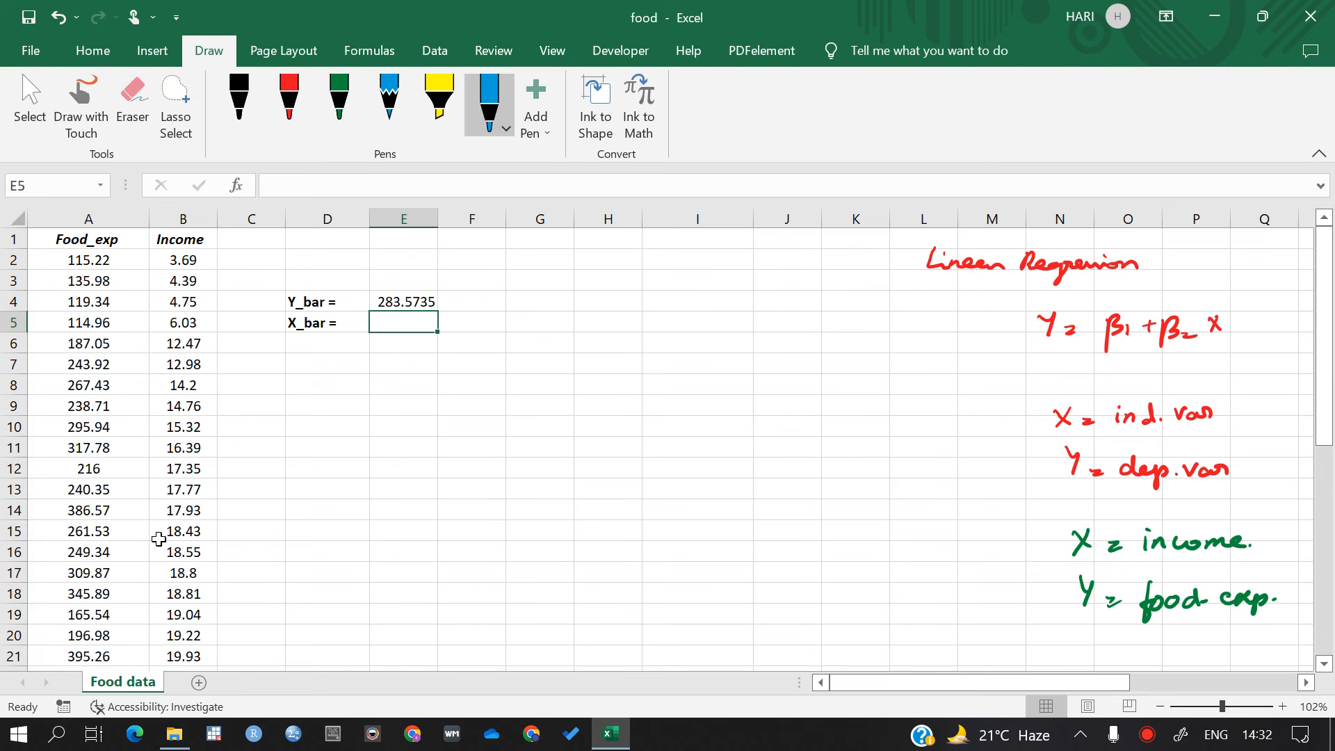
# Review the AVERAGE formula in E4 and check that its range extends to the last Food_exp row.
pyautogui.click(397, 301)
pyautogui.doubleClick(397, 301)
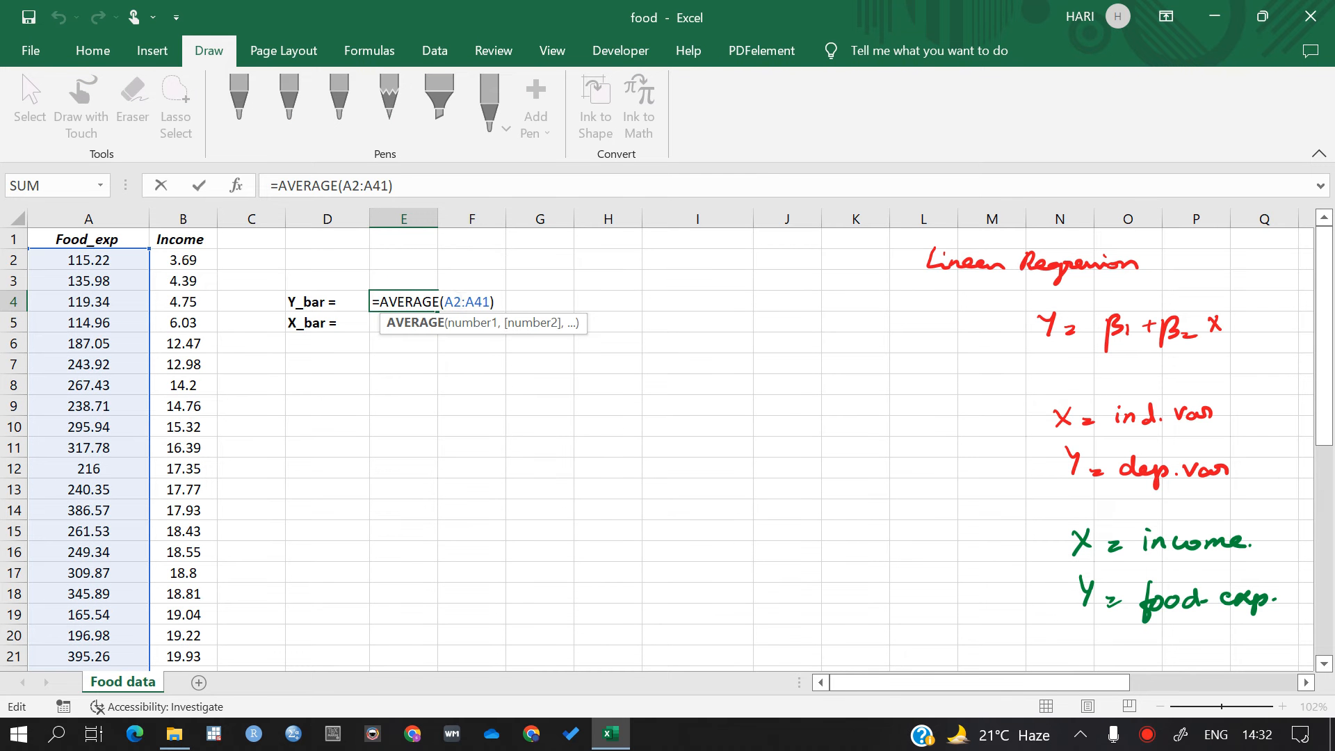
pyautogui.scroll(-11, 125, 424)
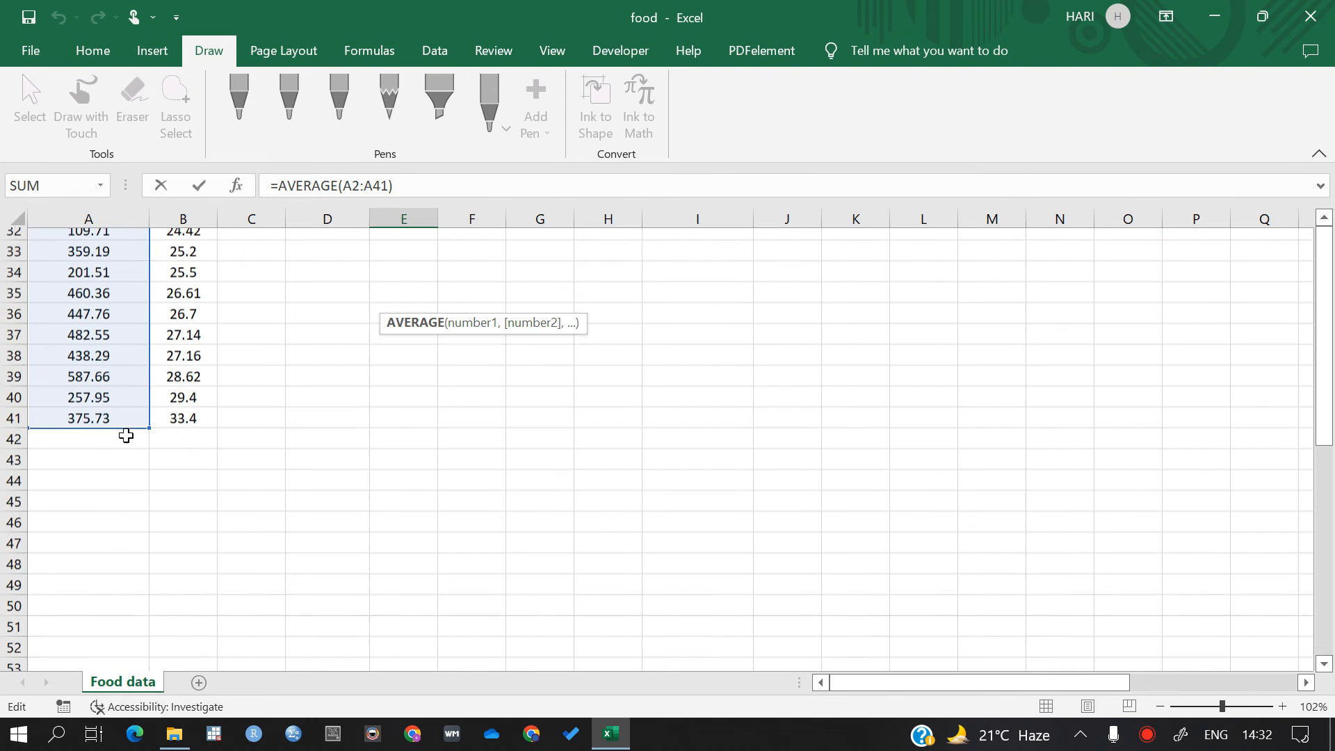
pyautogui.scroll(11, 94, 364)
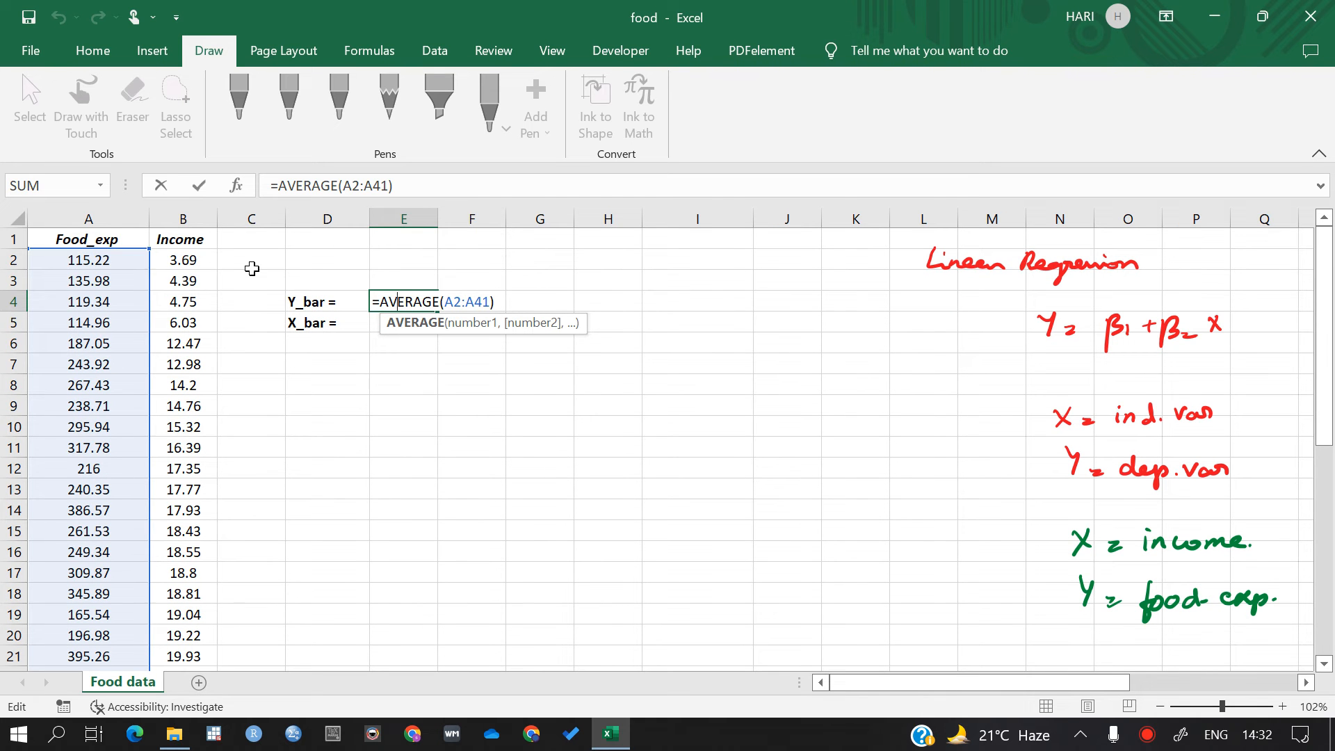
pyautogui.press('Return')
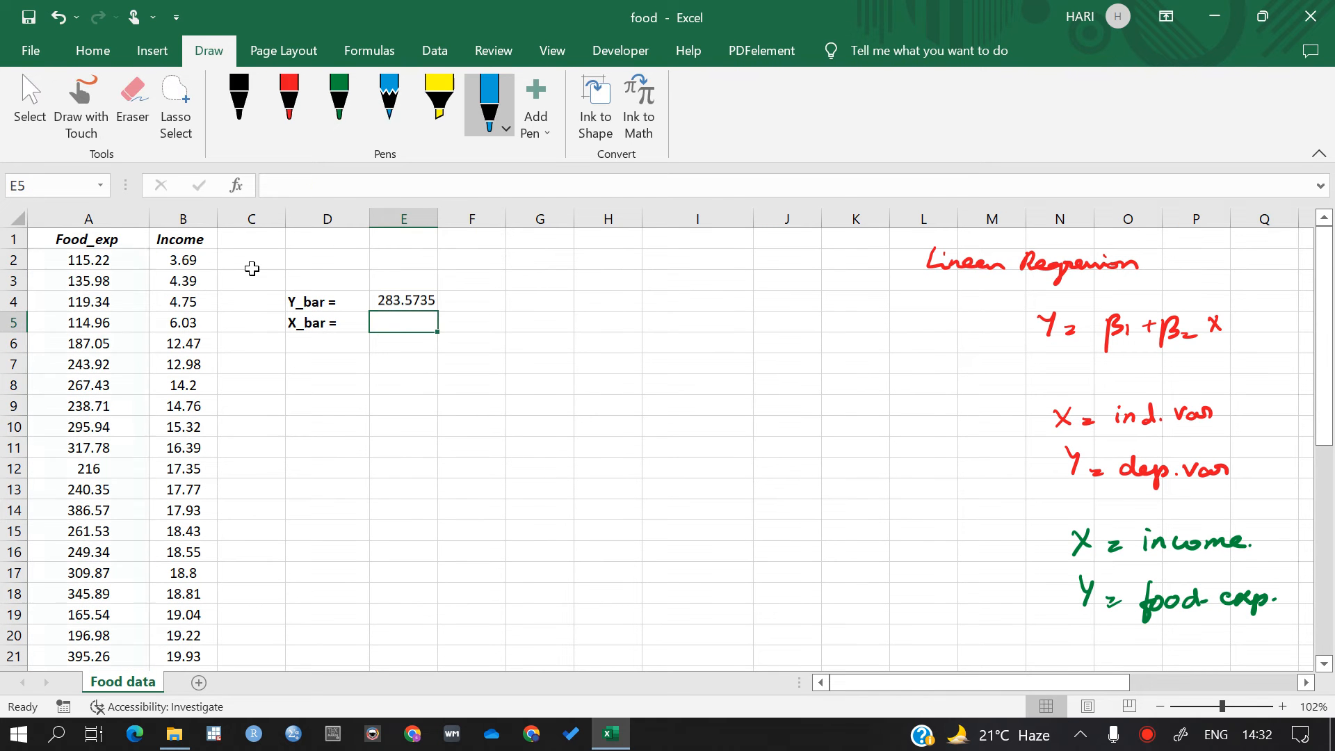
# Calculate the mean of Income in E5 with the AVERAGE function over B2:B41, and recheck the formula.
pyautogui.doubleClick(403, 325)
pyautogui.write('=')
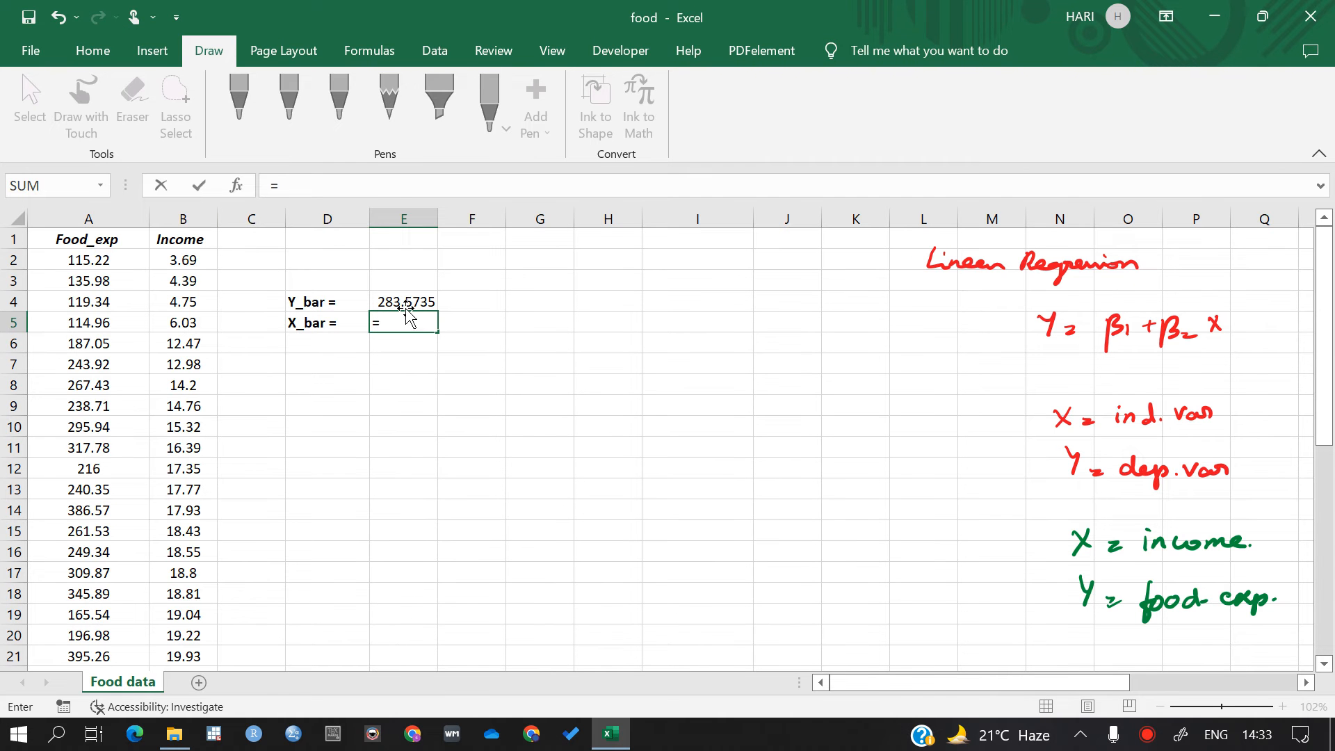
pyautogui.write('averag')
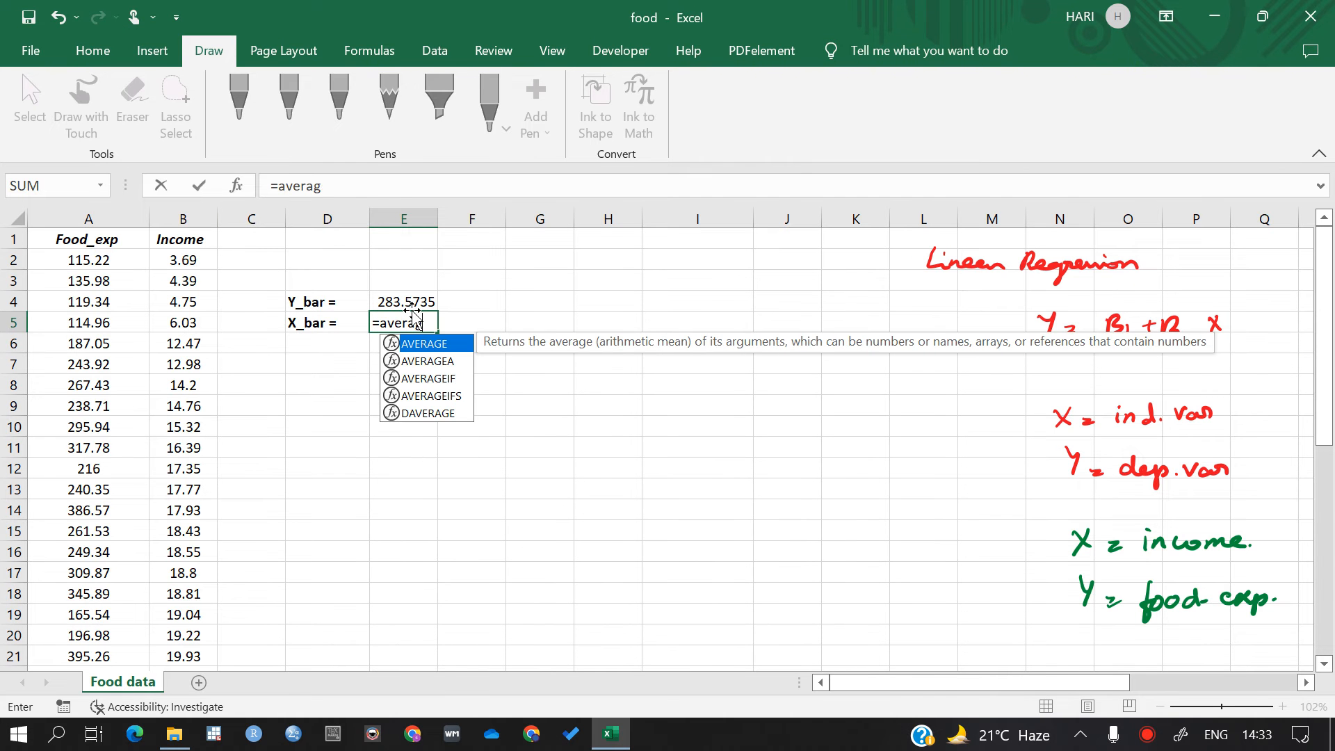
pyautogui.write('e')
pyautogui.doubleClick(425, 343)
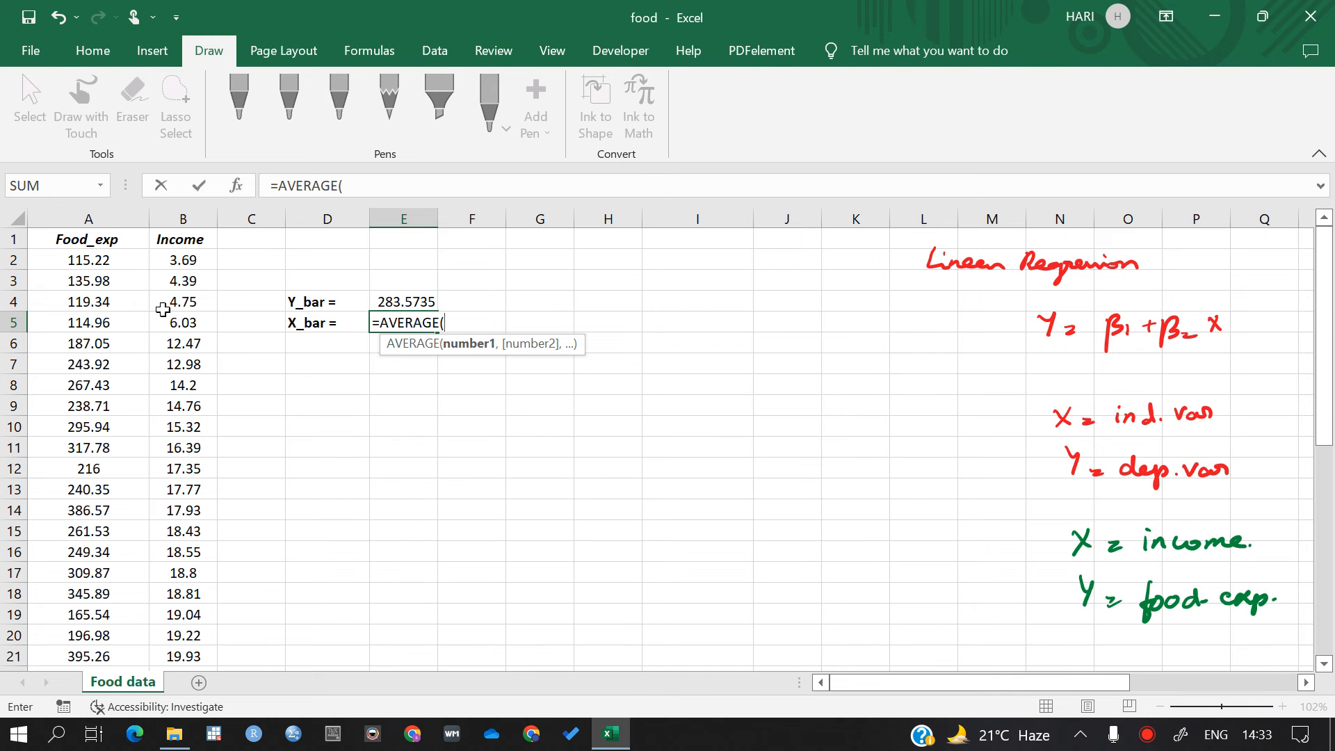
pyautogui.moveTo(185, 259); pyautogui.dragTo(172, 606)
pyautogui.press('Escape')
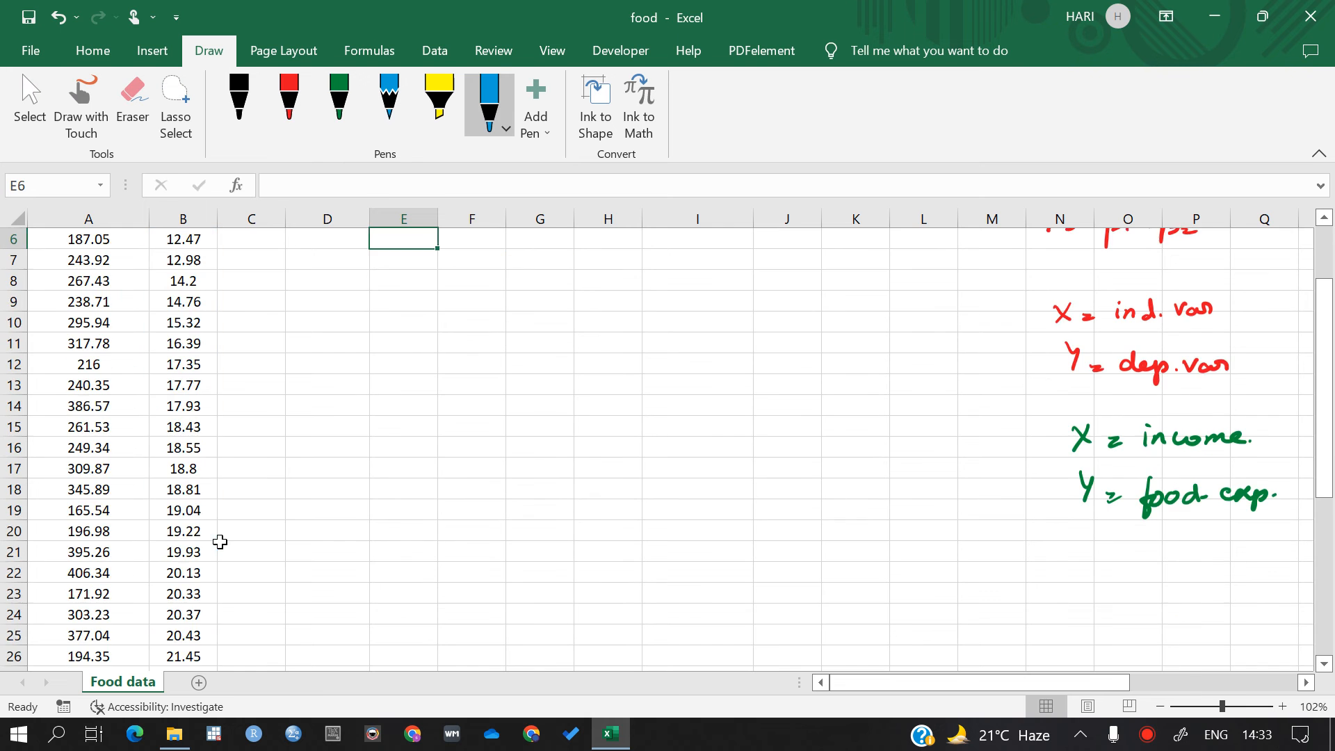
pyautogui.scroll(2, 329, 458)
pyautogui.doubleClick(397, 322)
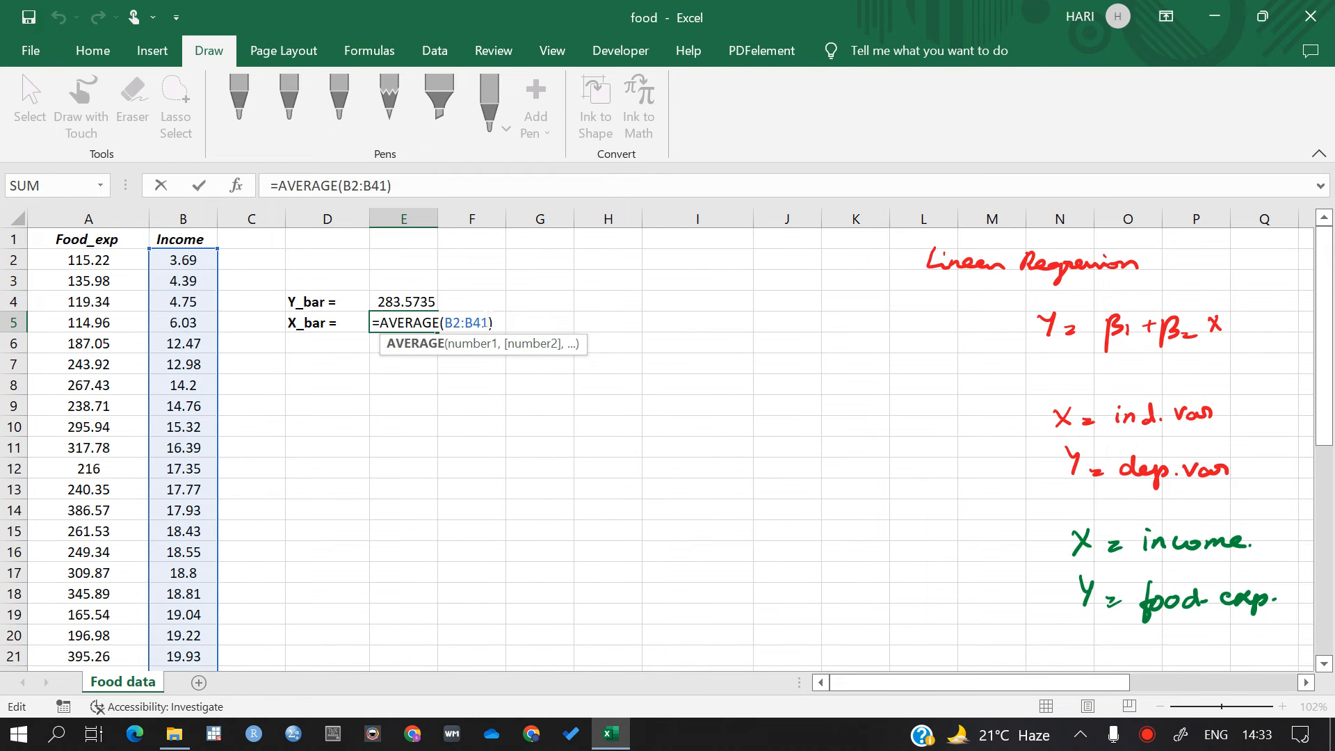
pyautogui.press('Return')
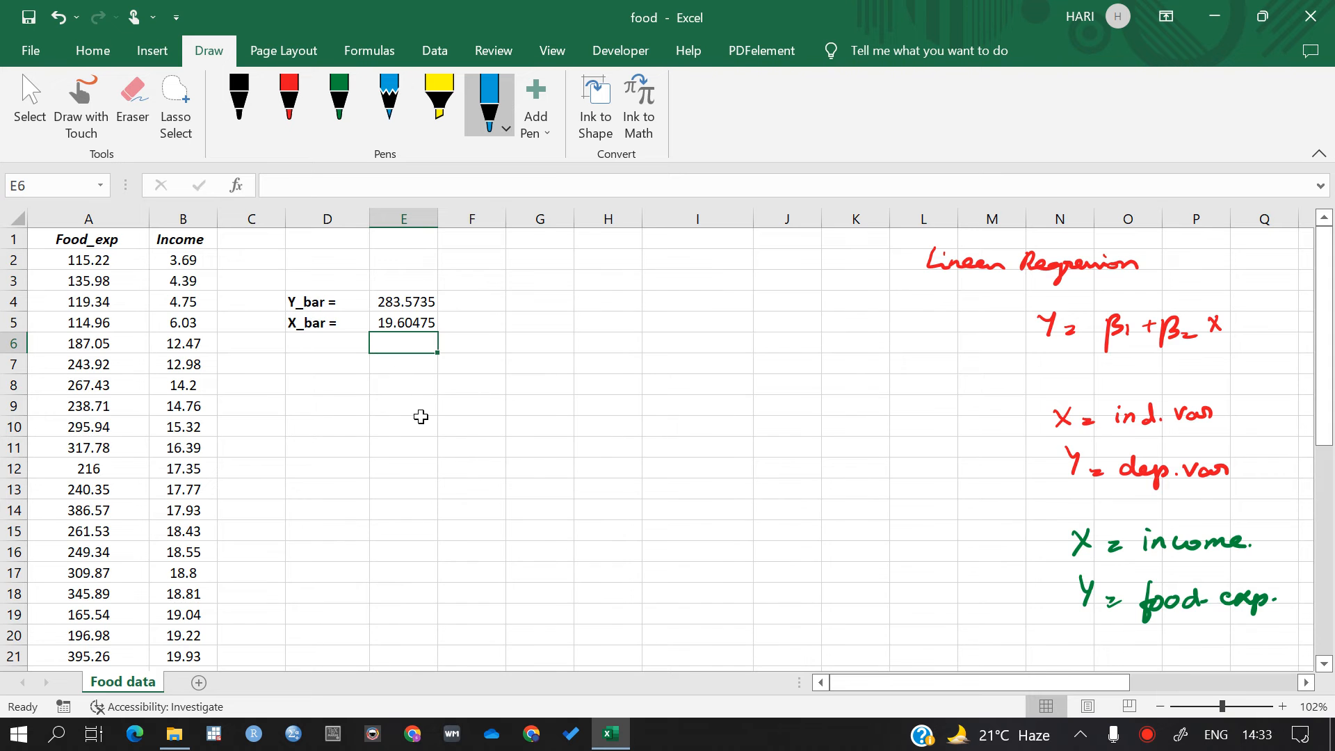
# Handwrite the deviation definitions X − X̄ = X.dev and Y − Ȳ = Y.dev in blue beside the β formulas, below Ȳ & X̄.
pyautogui.hscroll(4, 421, 416)
pyautogui.scroll(-4, 421, 417)
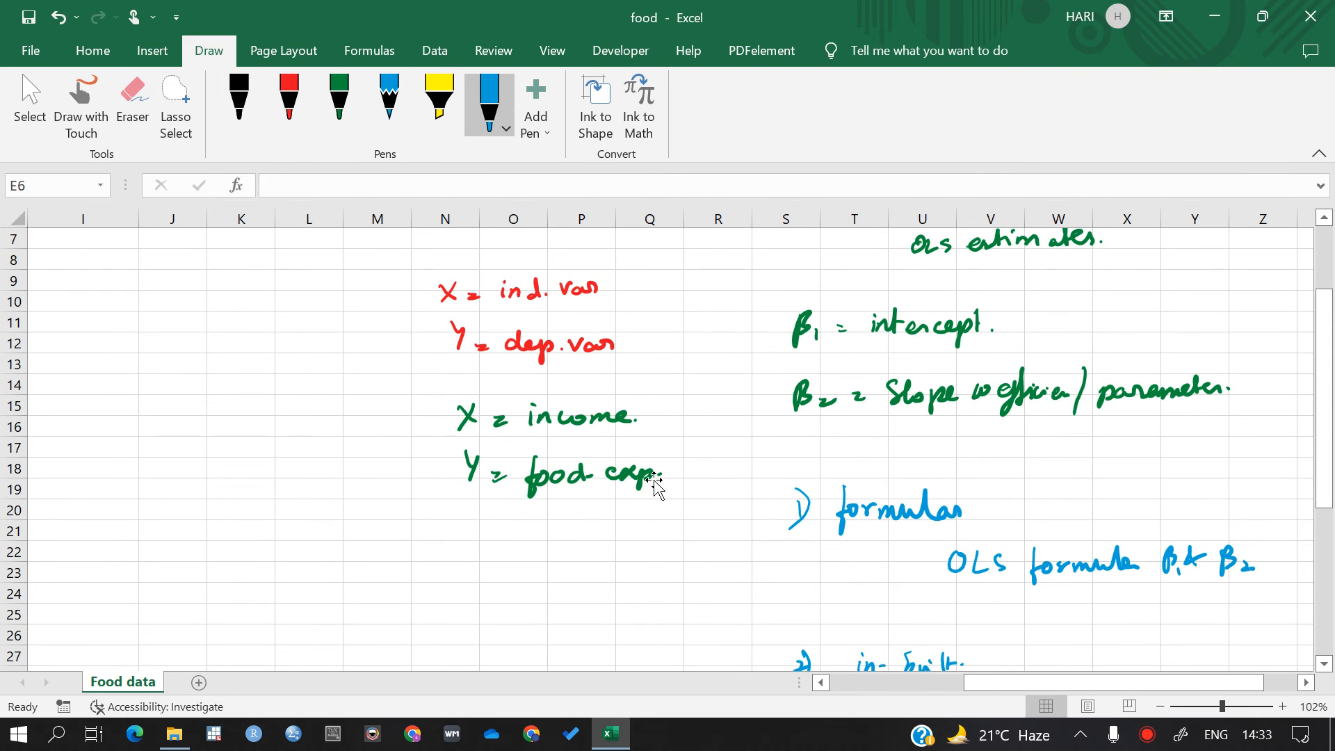
pyautogui.scroll(-5, 653, 480)
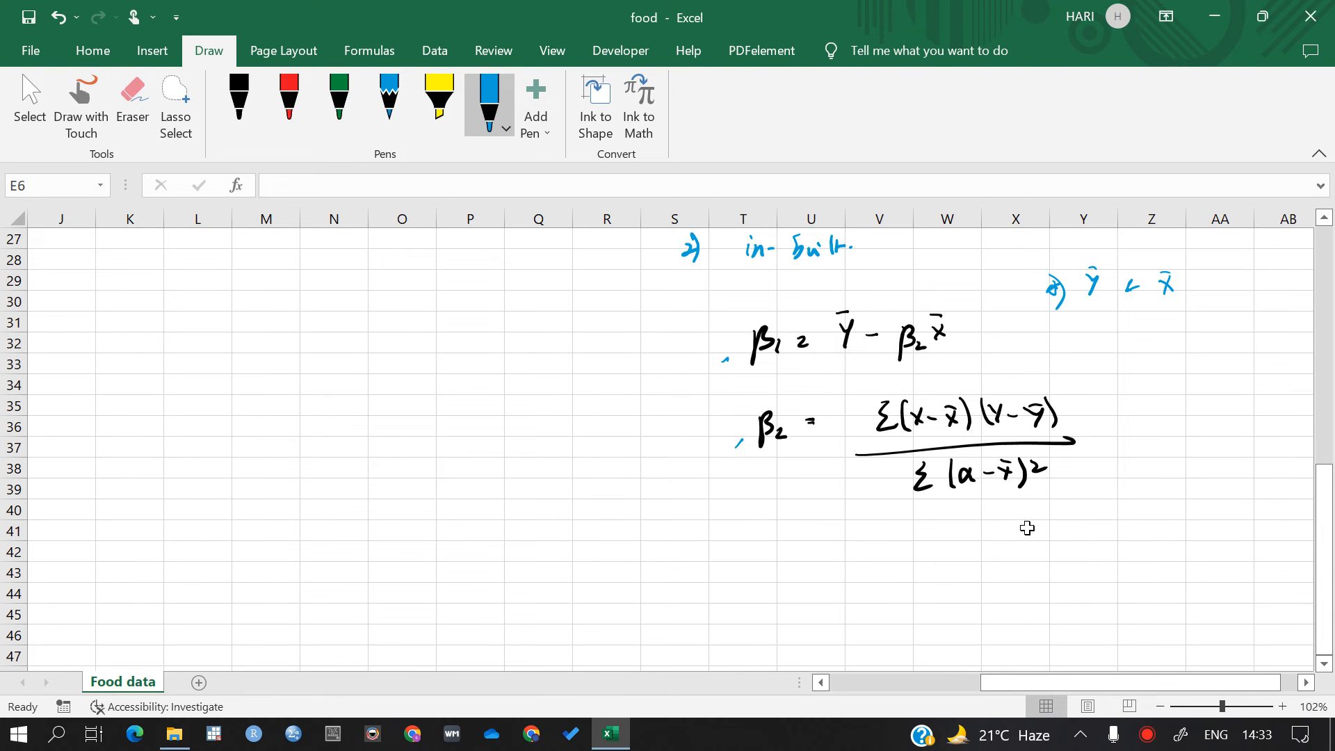
pyautogui.hscroll(4, 668, 445)
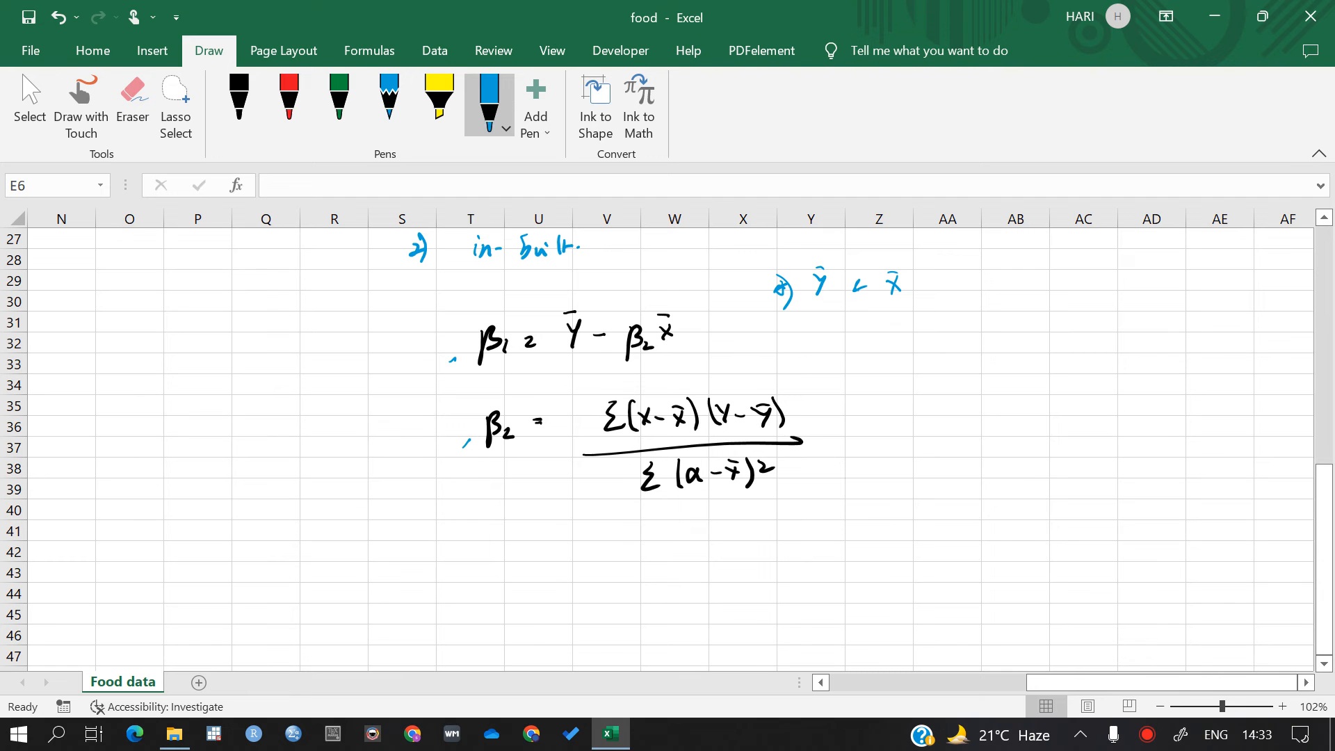
pyautogui.moveTo(892, 340); pyautogui.dragTo(952, 354)
pyautogui.moveTo(952, 343); pyautogui.dragTo(943, 354)
pyautogui.moveTo(886, 382); pyautogui.dragTo(894, 390)
pyautogui.moveTo(900, 381); pyautogui.dragTo(893, 399)
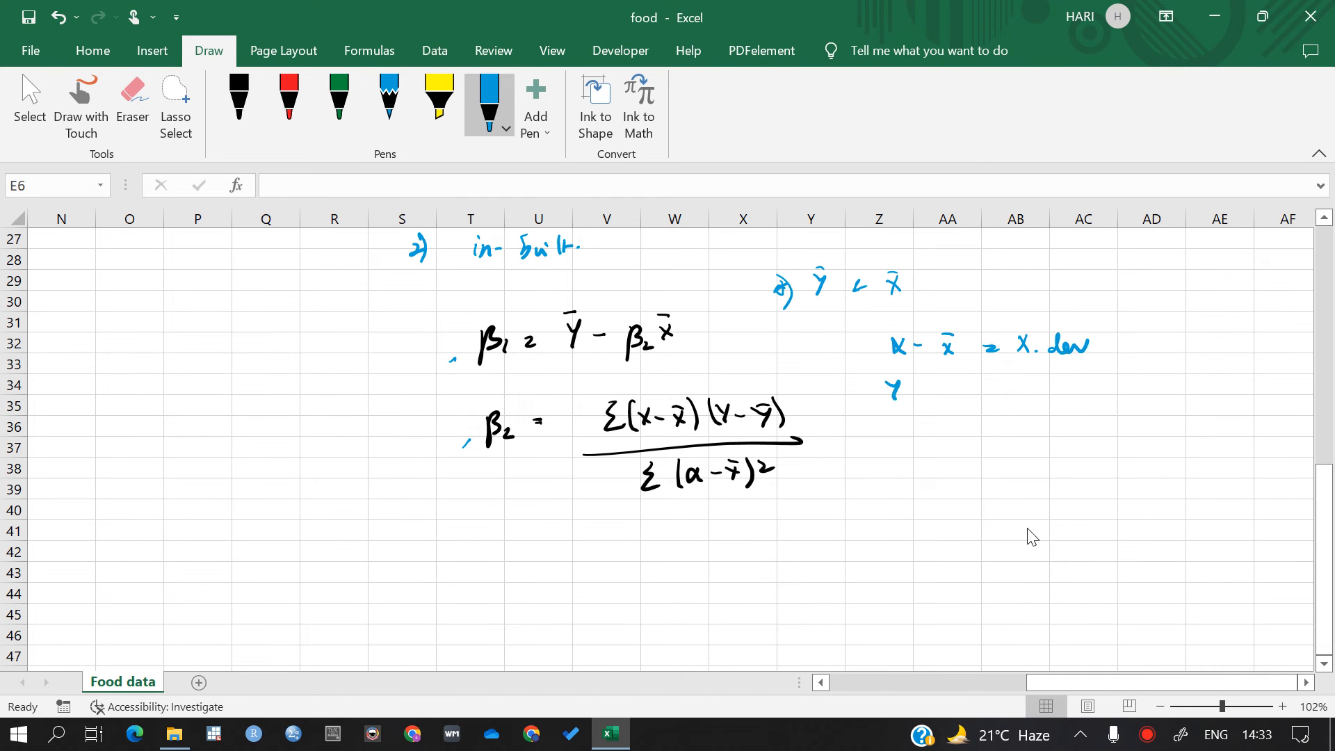
pyautogui.moveTo(1011, 379)
pyautogui.mouseDown()
pyautogui.moveTo(1061, 402)
pyautogui.moveTo(1090, 387)
pyautogui.mouseUp()
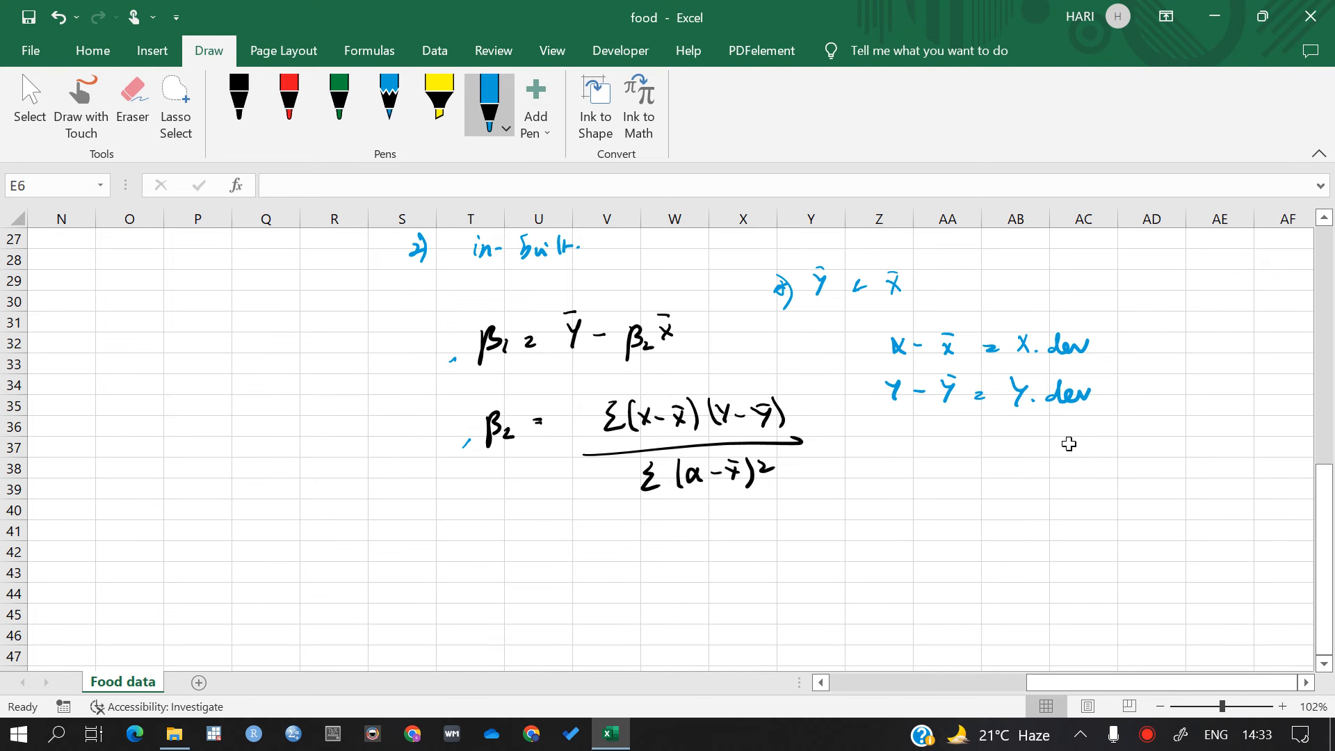
# Select G1, and mark the handwritten β2 slope formula with a blue tick.
pyautogui.hscroll(-10, 1069, 443)
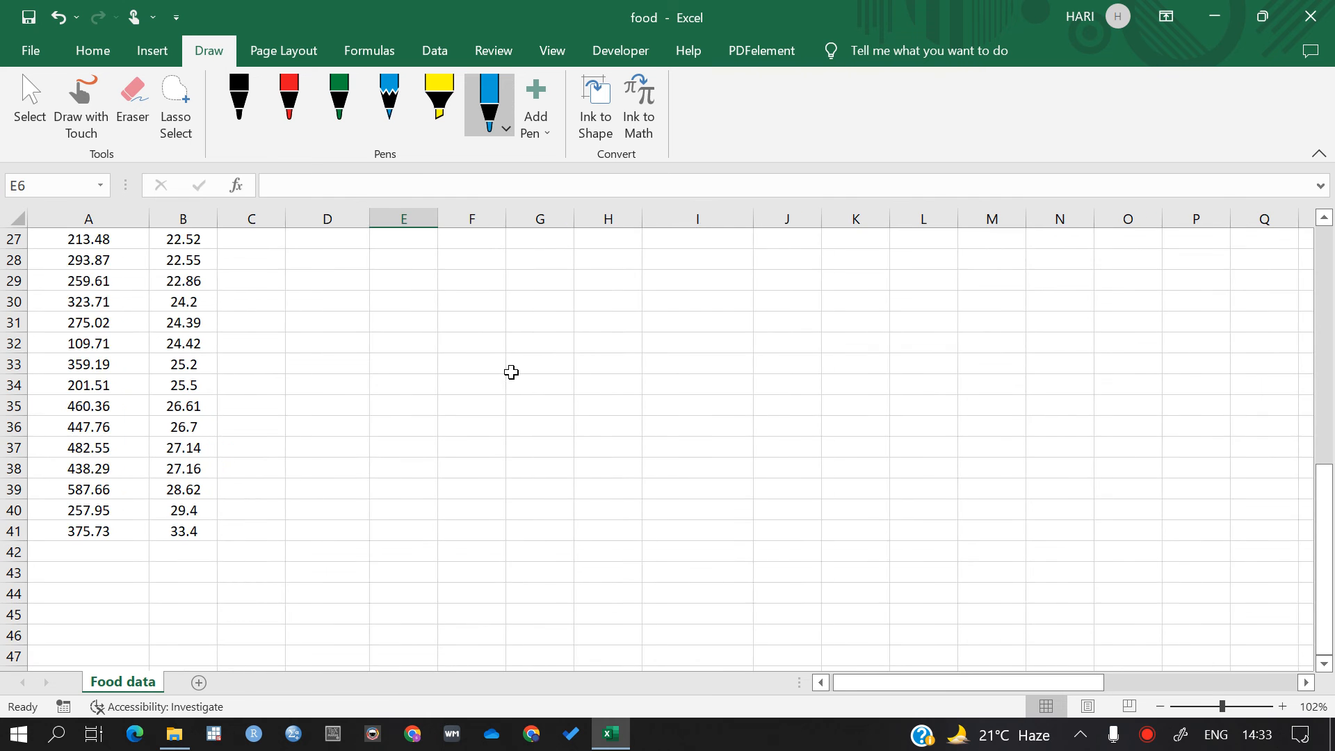
pyautogui.scroll(9, 511, 372)
pyautogui.click(524, 238)
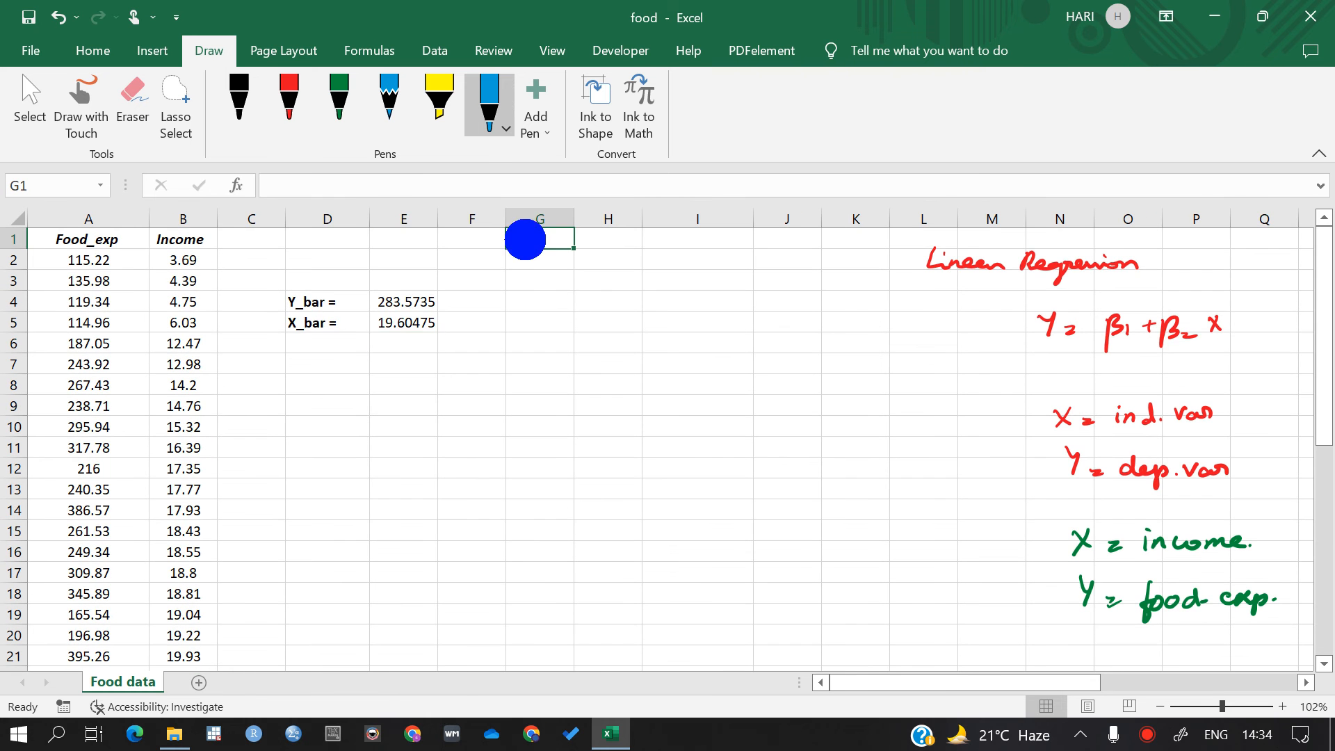
pyautogui.hscroll(10, 679, 443)
pyautogui.scroll(-5, 838, 553)
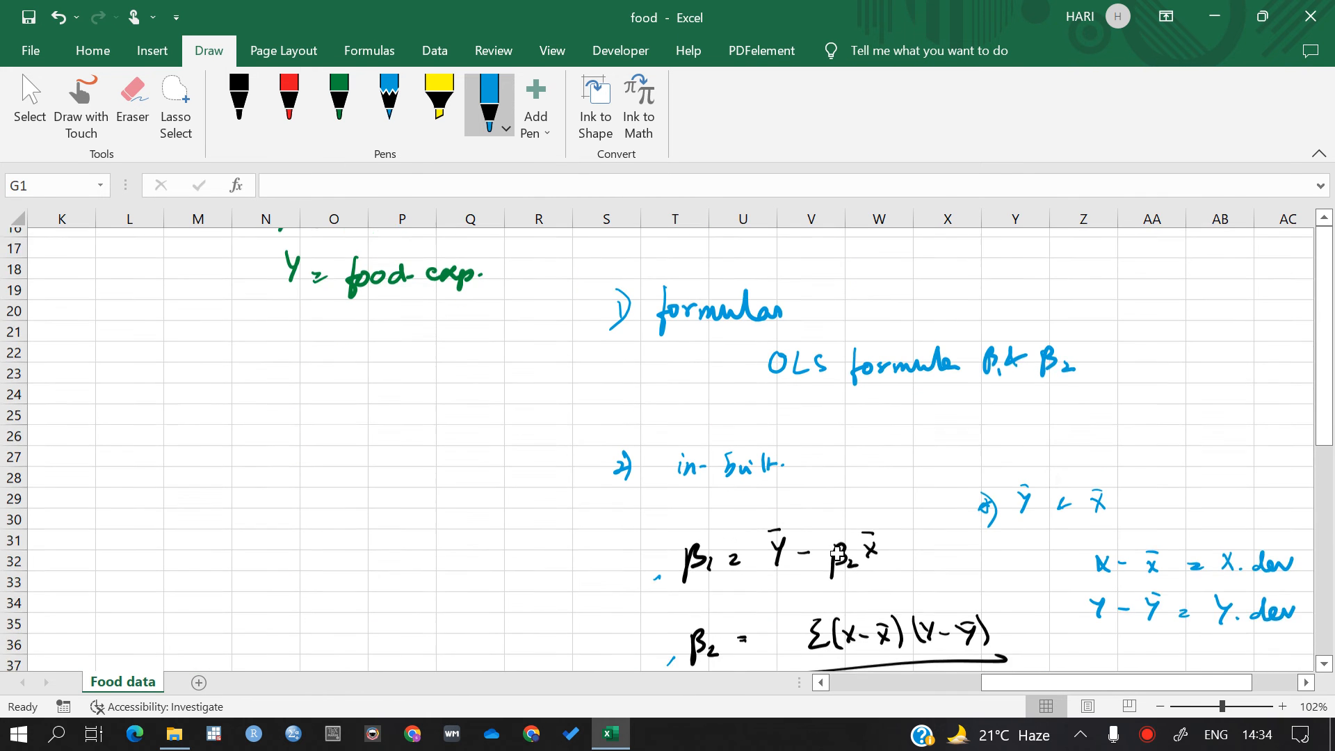
pyautogui.scroll(-1, 838, 553)
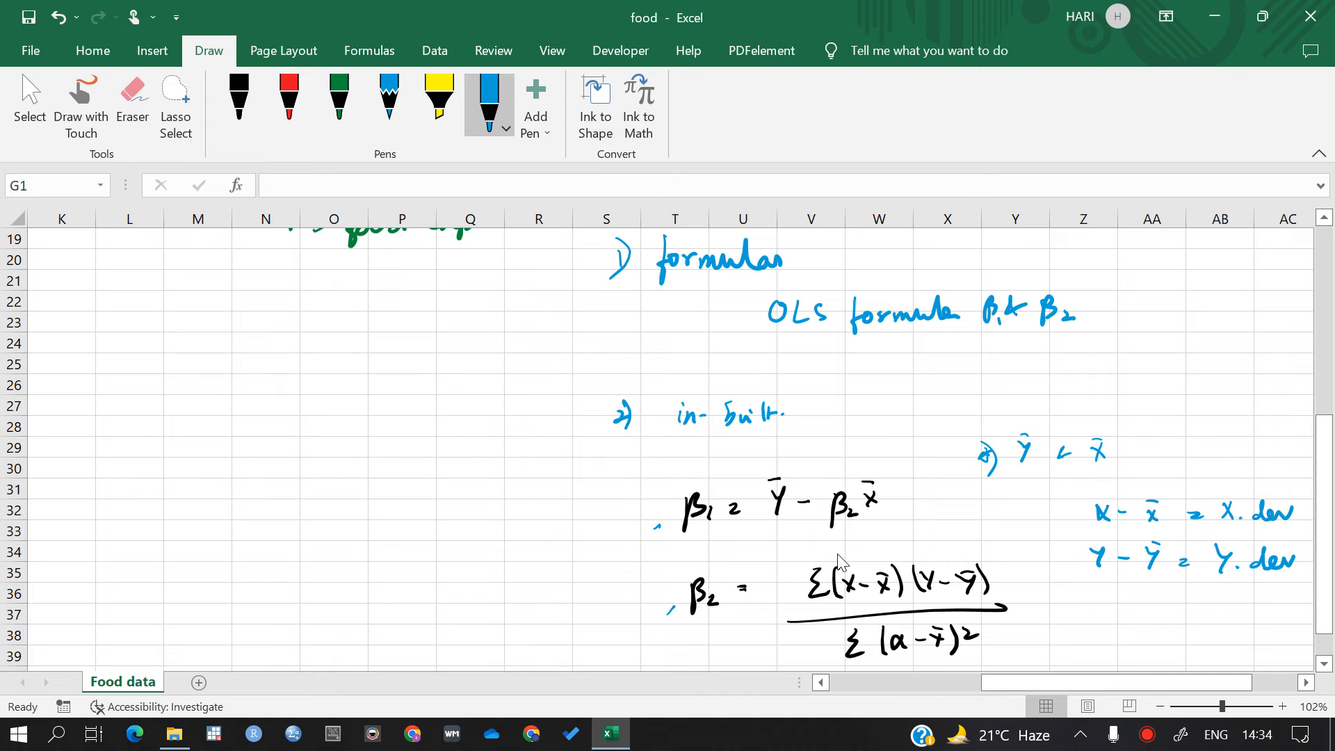
pyautogui.moveTo(665, 611); pyautogui.dragTo(685, 595)
# Enter the column headers "X_dev" in G1, "Y_dev" in H1 and "(x_dev)(y_dev)" in I1.
pyautogui.hscroll(-10, 608, 500)
pyautogui.scroll(6, 607, 500)
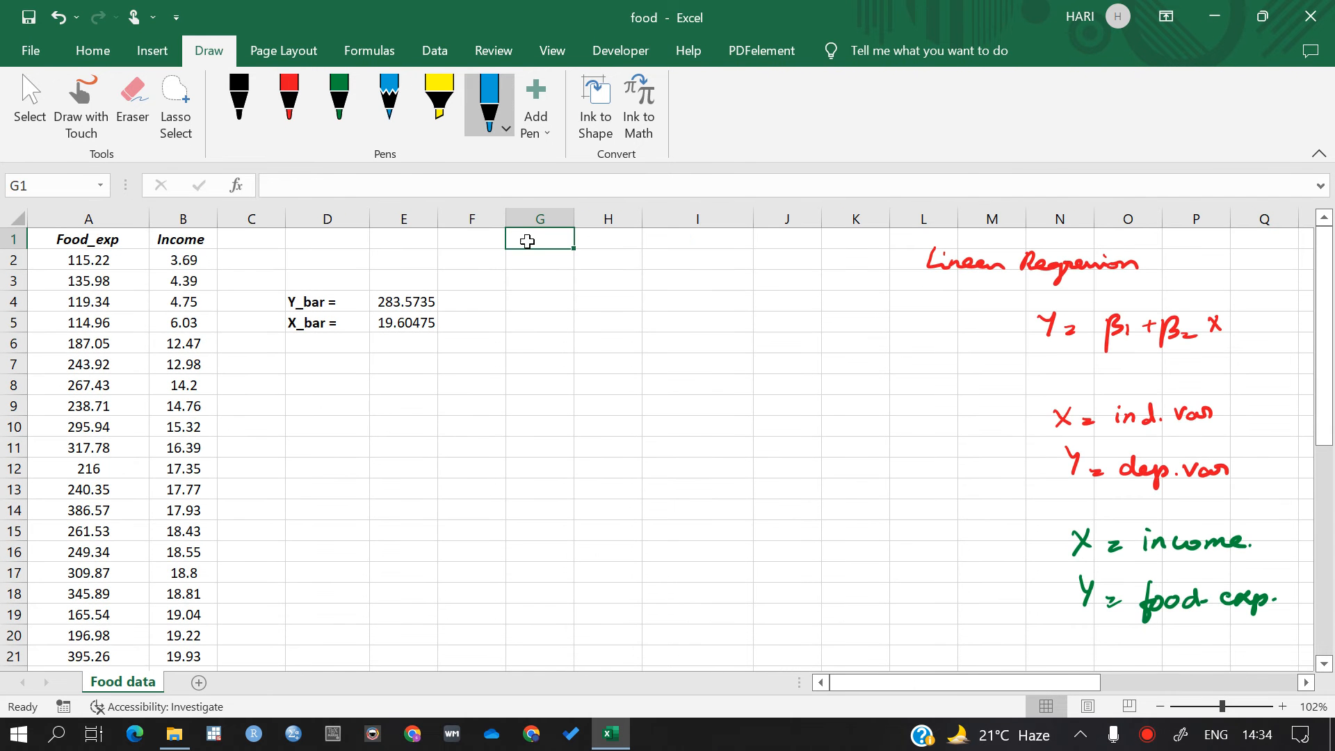
pyautogui.doubleClick(527, 242)
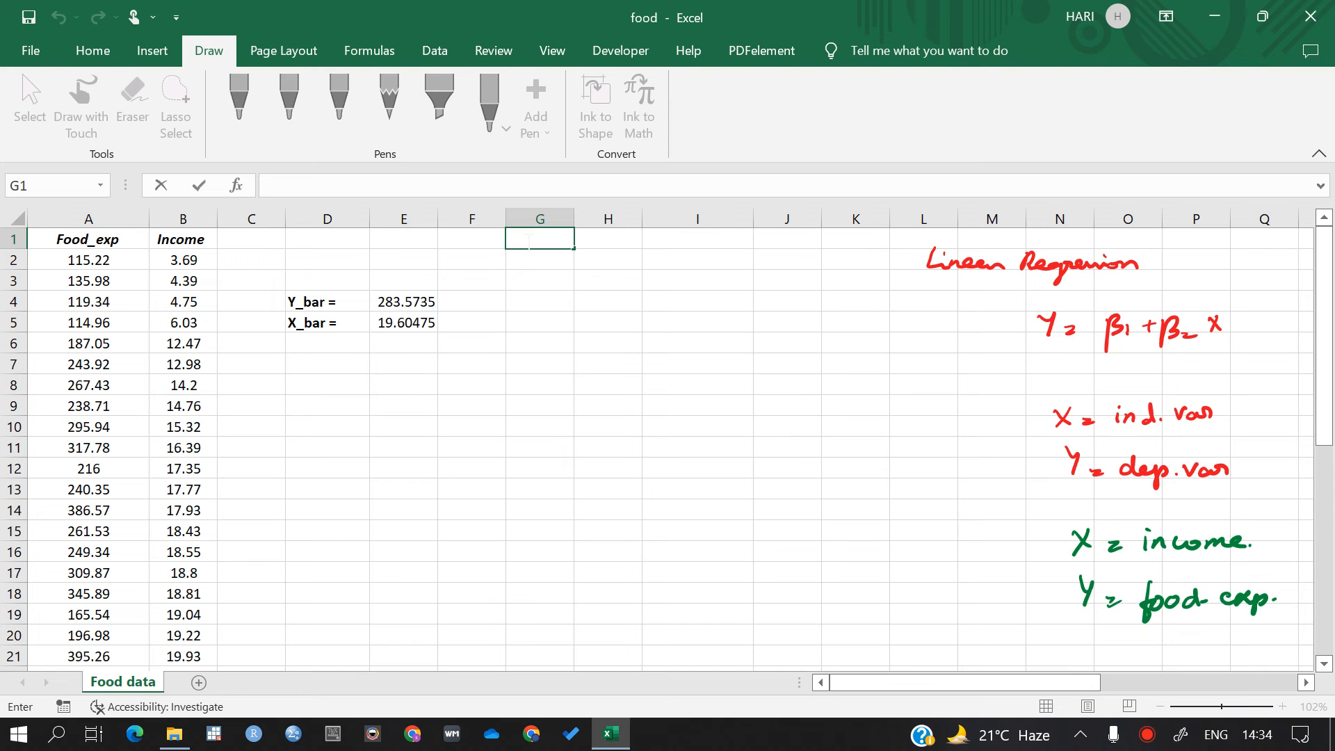
pyautogui.write('X_dev')
pyautogui.press('Tab')
pyautogui.write('Y_')
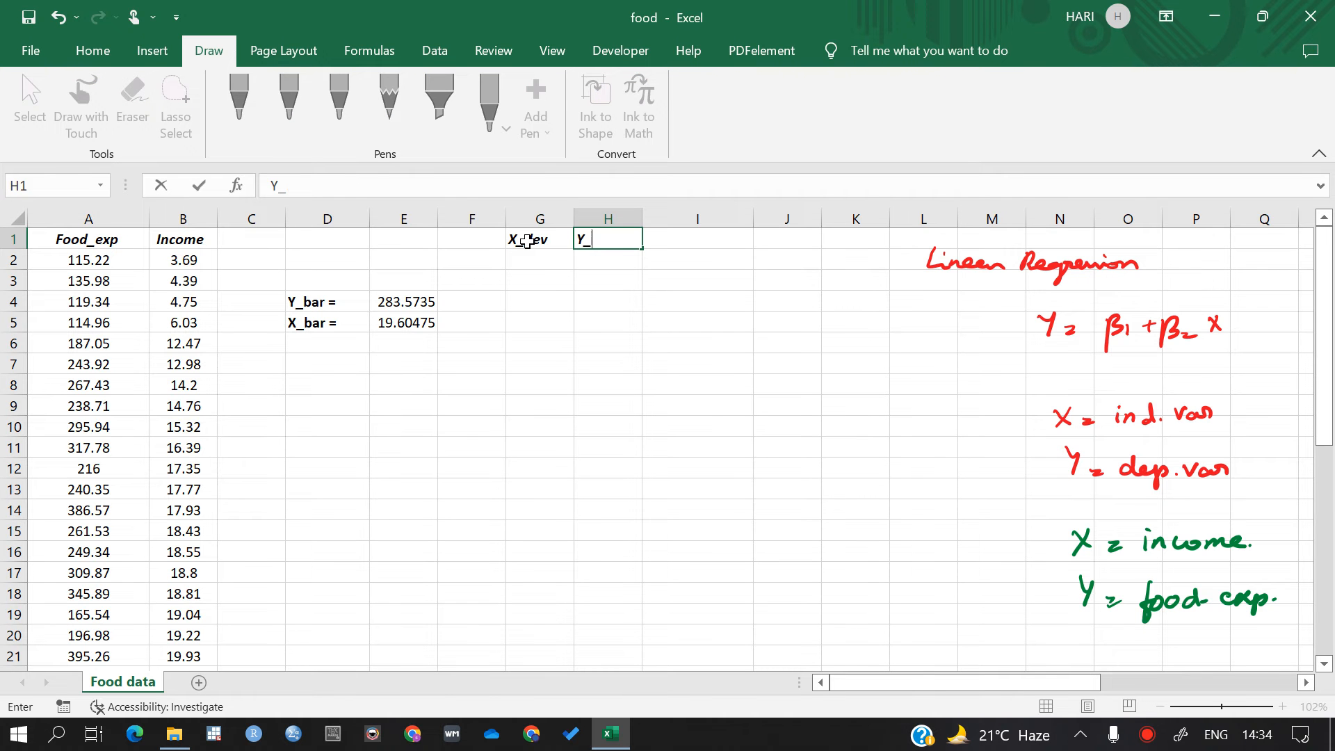
pyautogui.write('dev')
pyautogui.press('Tab')
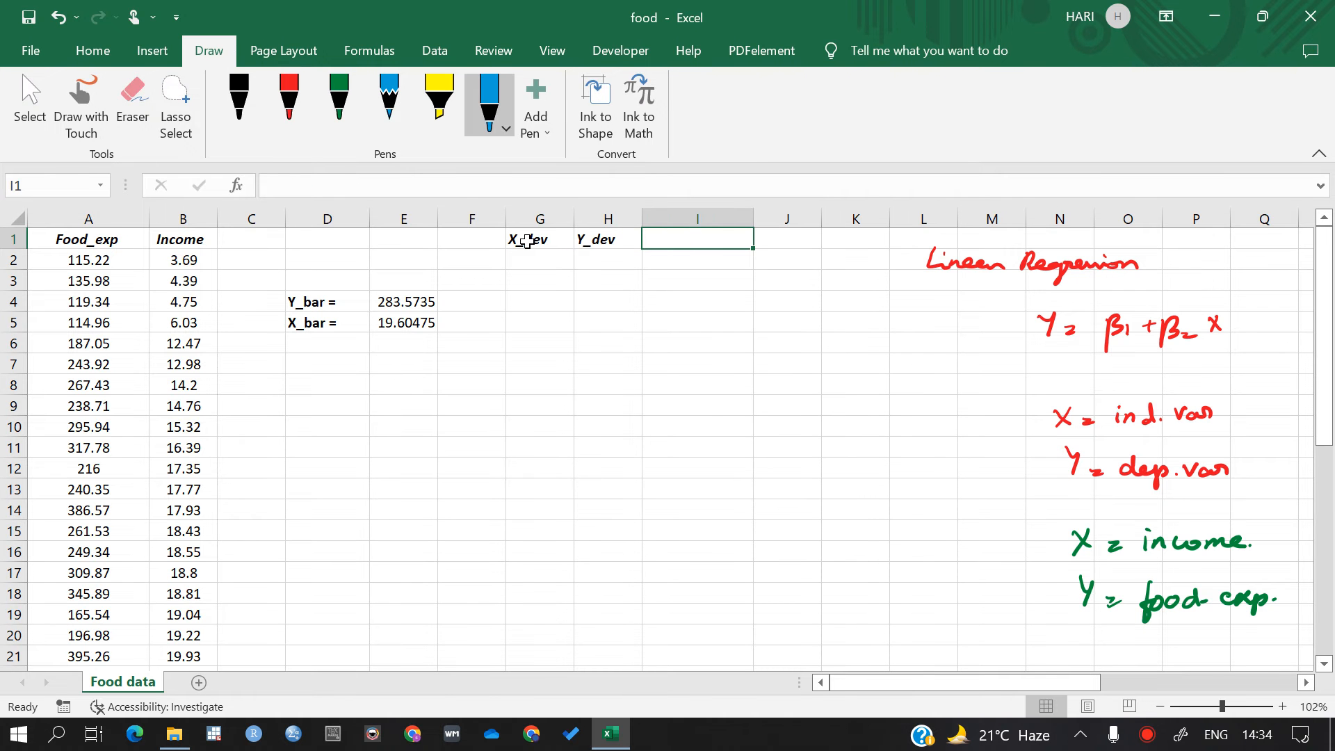
pyautogui.write('(x')
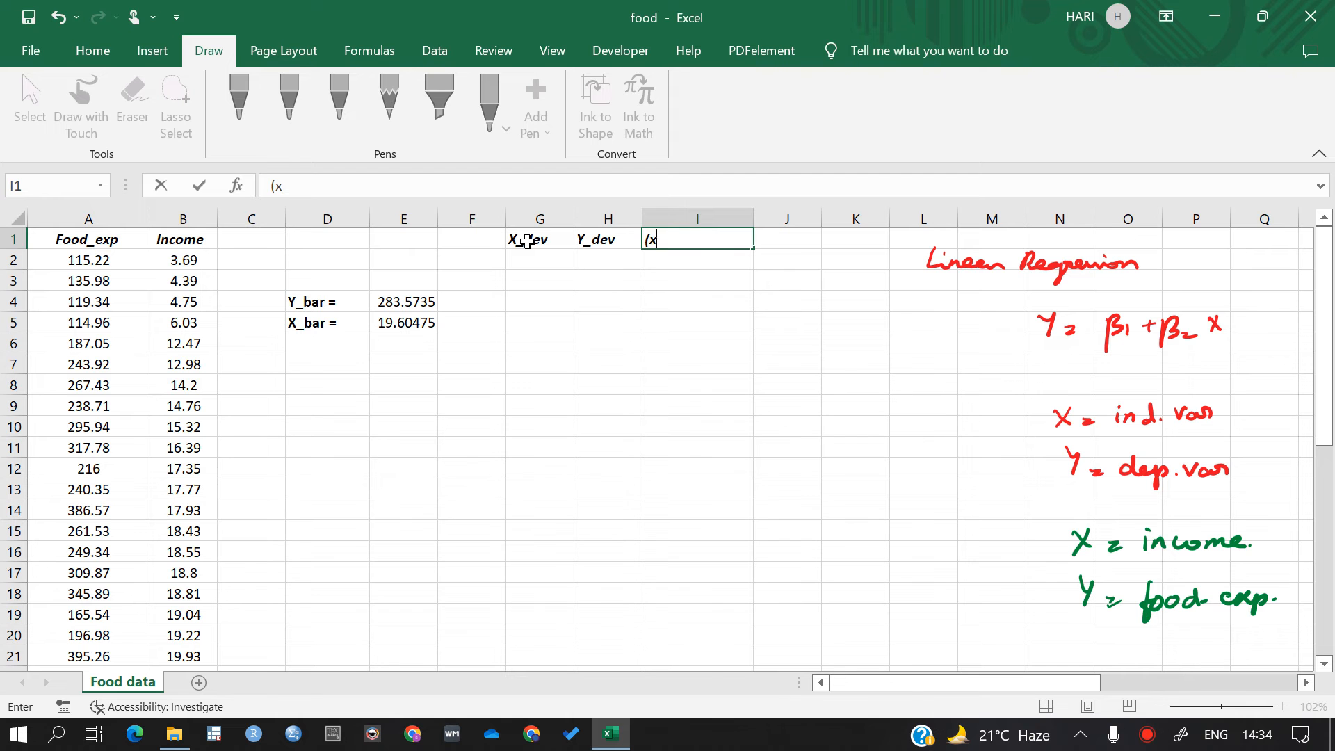
pyautogui.write('_dev)(y_de')
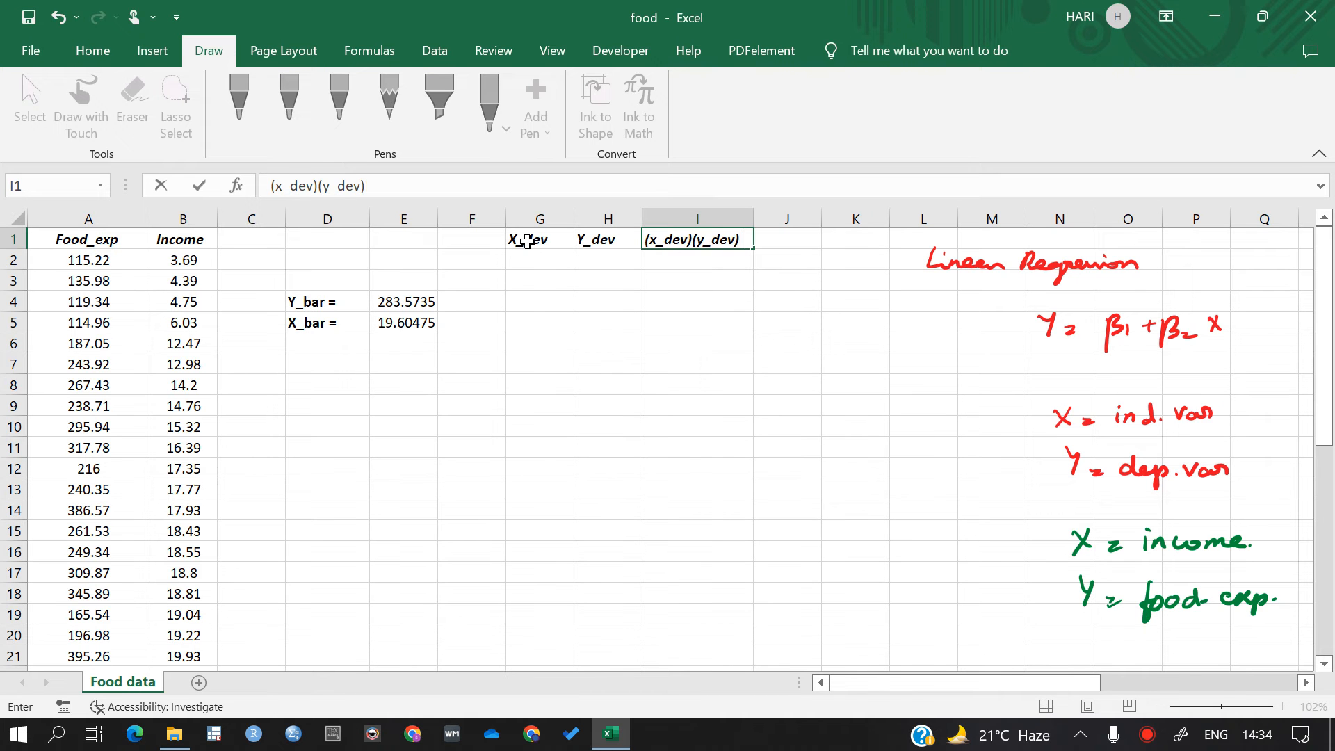
pyautogui.write('v)')
pyautogui.press('Tab')
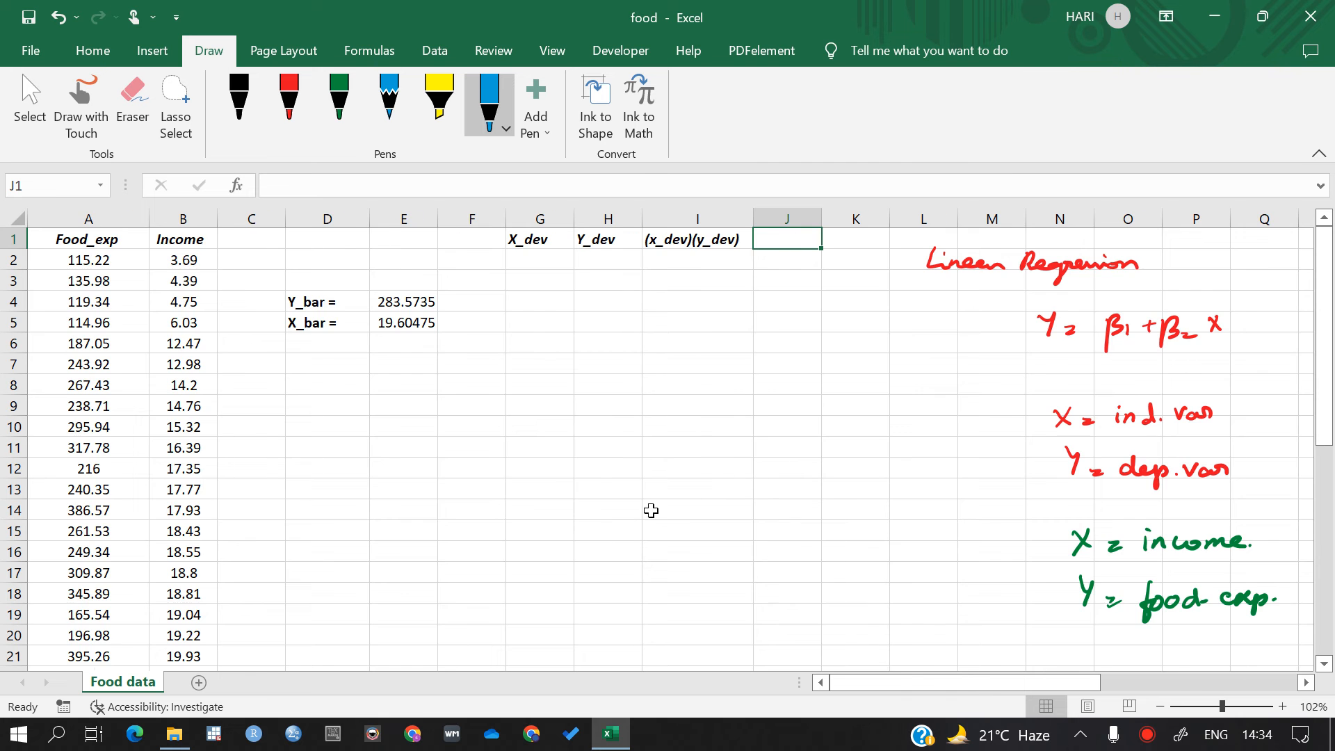
# Check the denominator of the handwritten β2 formula and enter the header "(X_dev)^2" in J1.
pyautogui.hscroll(4, 650, 510)
pyautogui.scroll(-6, 650, 510)
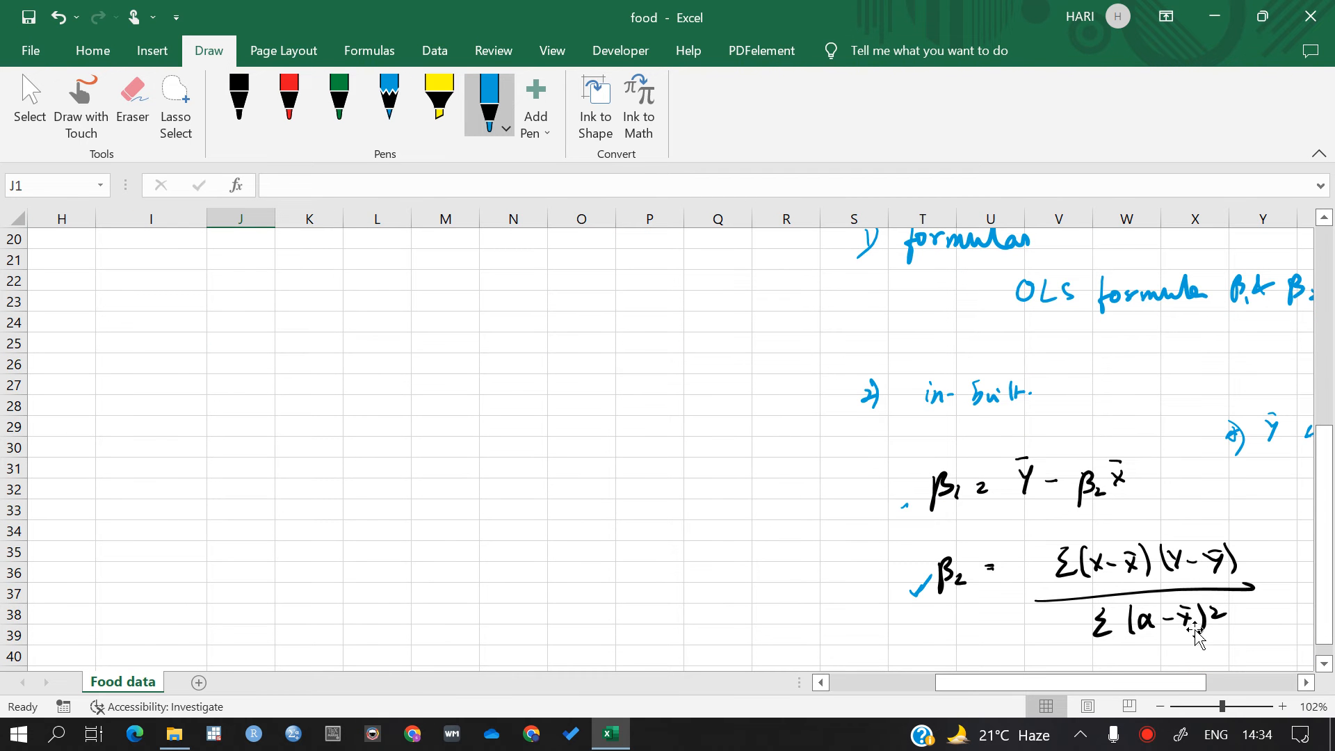
pyautogui.scroll(6, 501, 351)
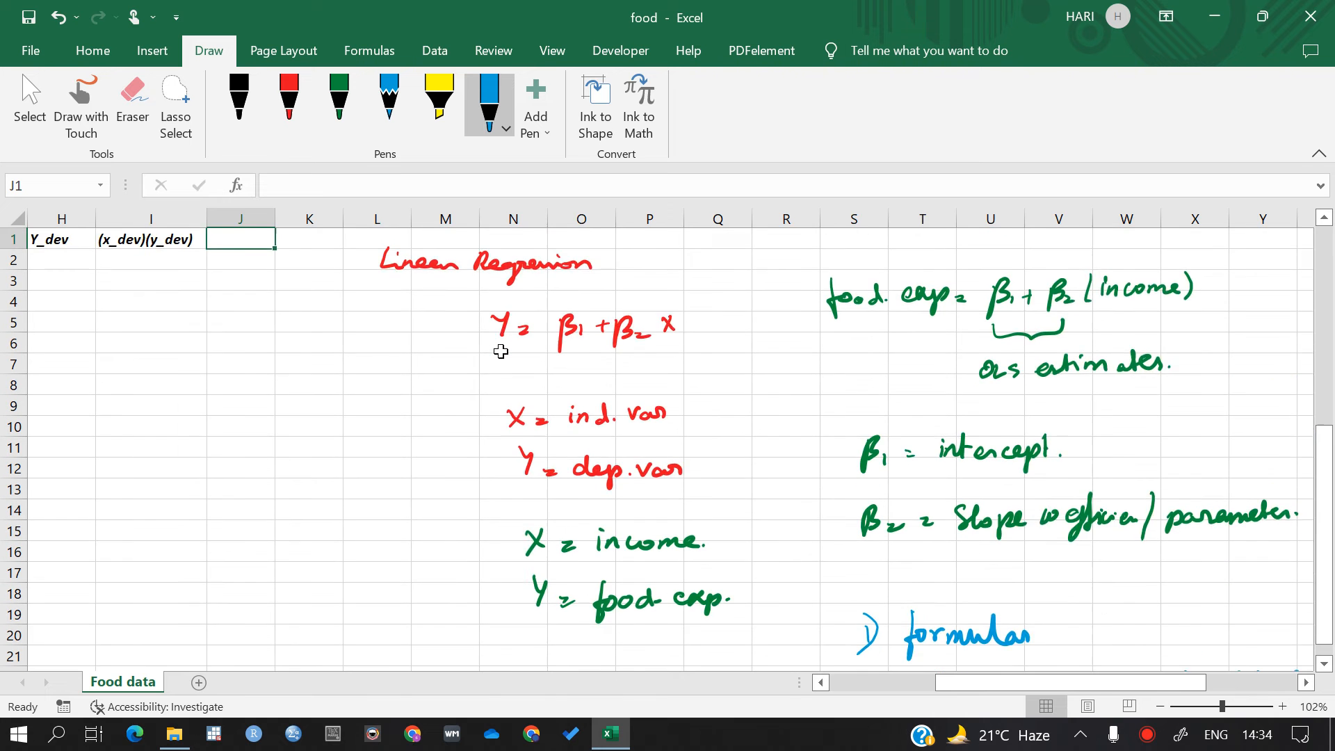
pyautogui.hscroll(-4, 500, 351)
pyautogui.doubleClick(523, 241)
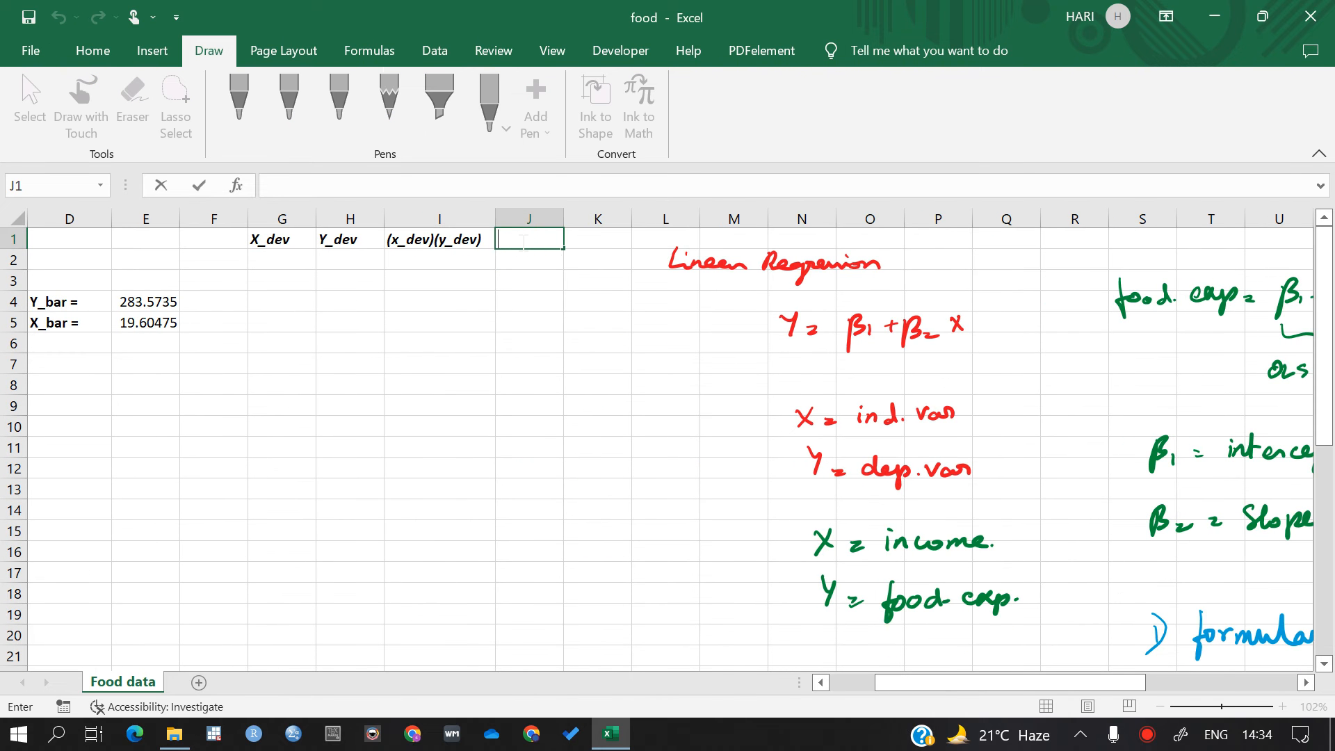
pyautogui.write('(X_dev)^2')
pyautogui.press('Return')
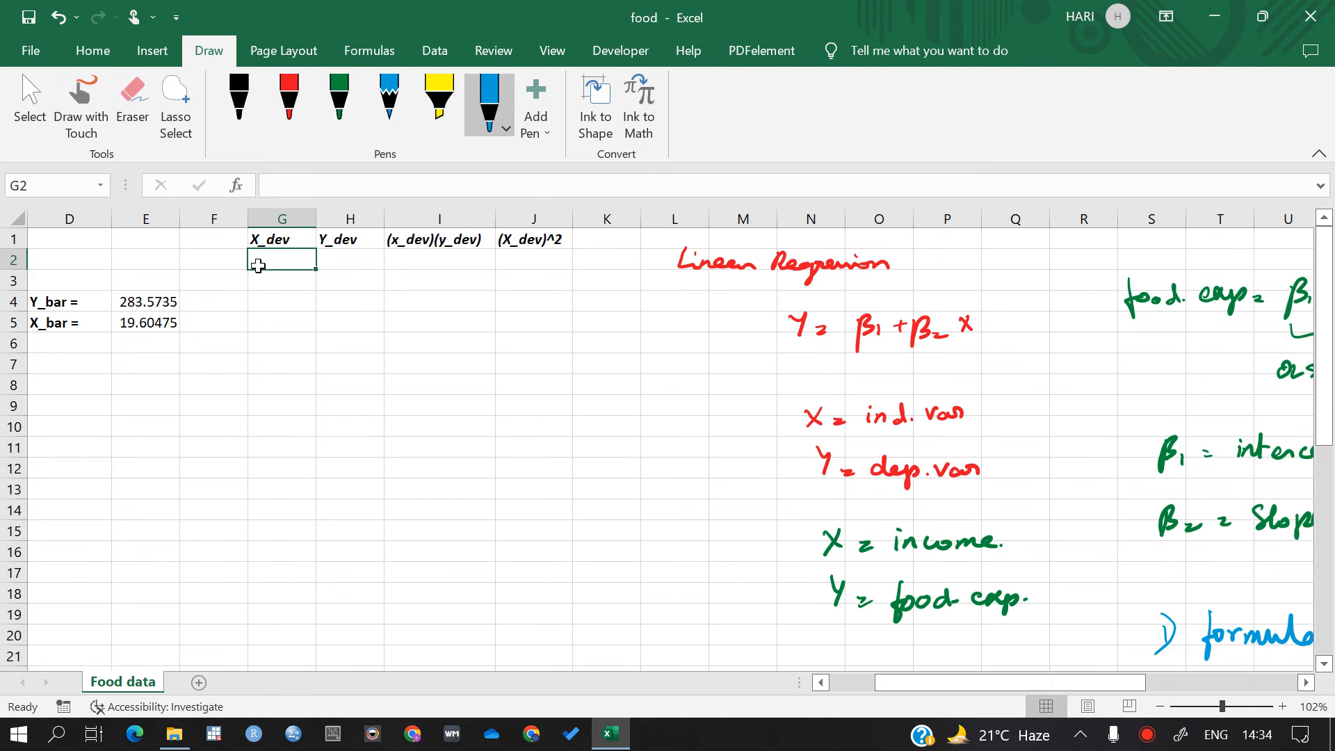
# Calculate the first income deviation in G2 with the formula =B2-E5, and reselect the cell.
pyautogui.hscroll(-3, 259, 264)
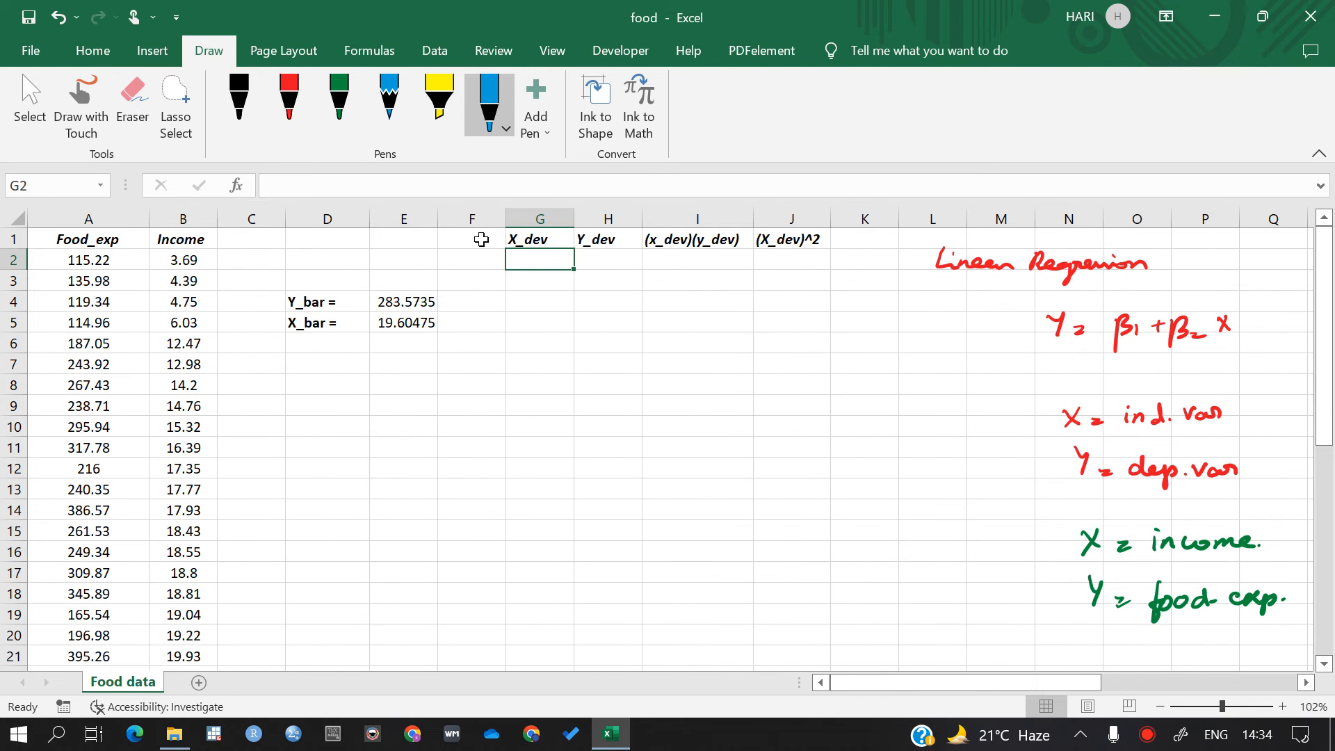
pyautogui.doubleClick(520, 256)
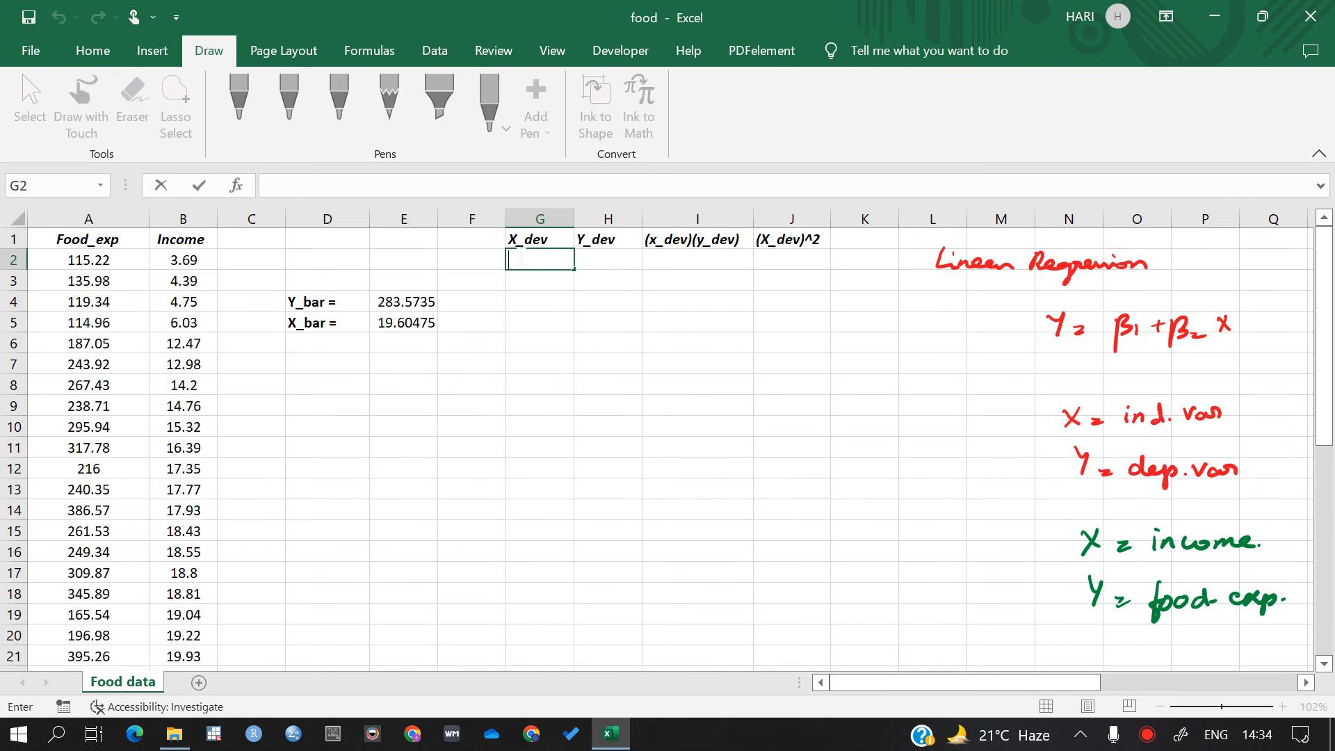
pyautogui.write('=')
pyautogui.click(182, 259)
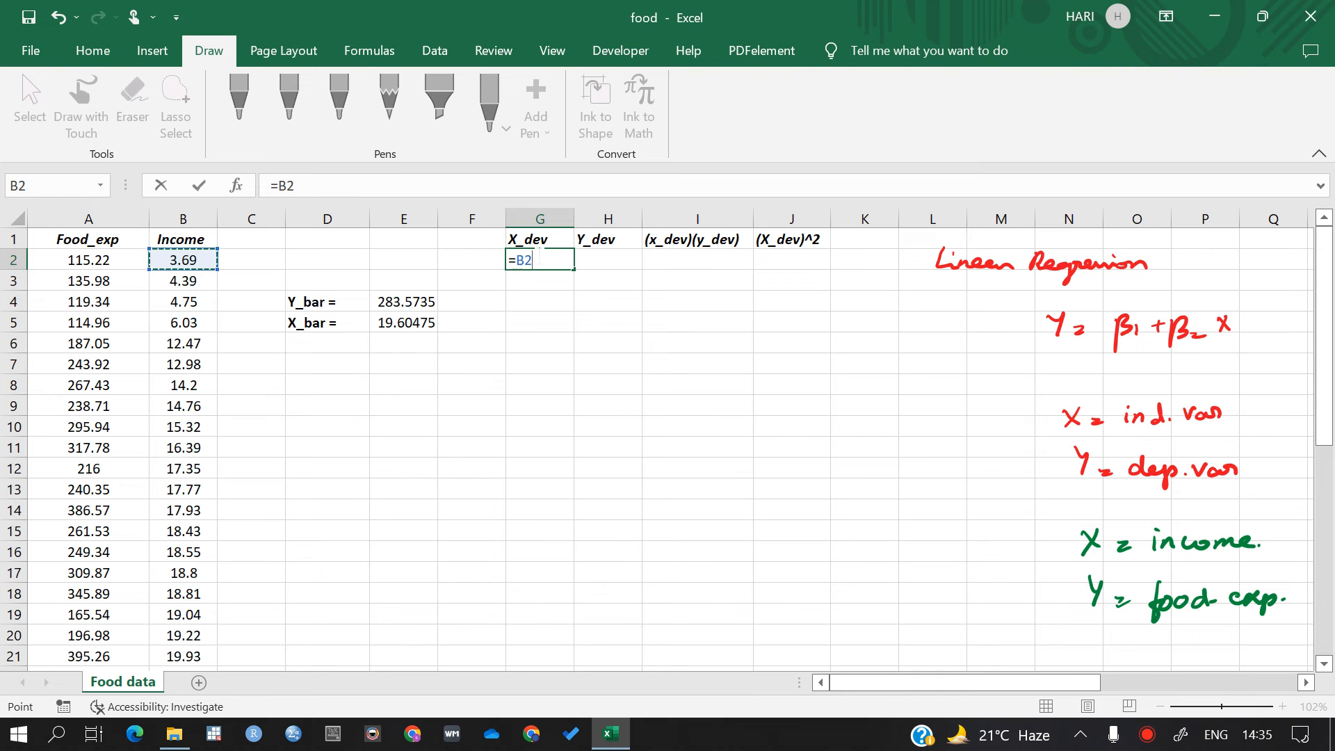
pyautogui.click(539, 254)
pyautogui.click(396, 320)
pyautogui.press('Return')
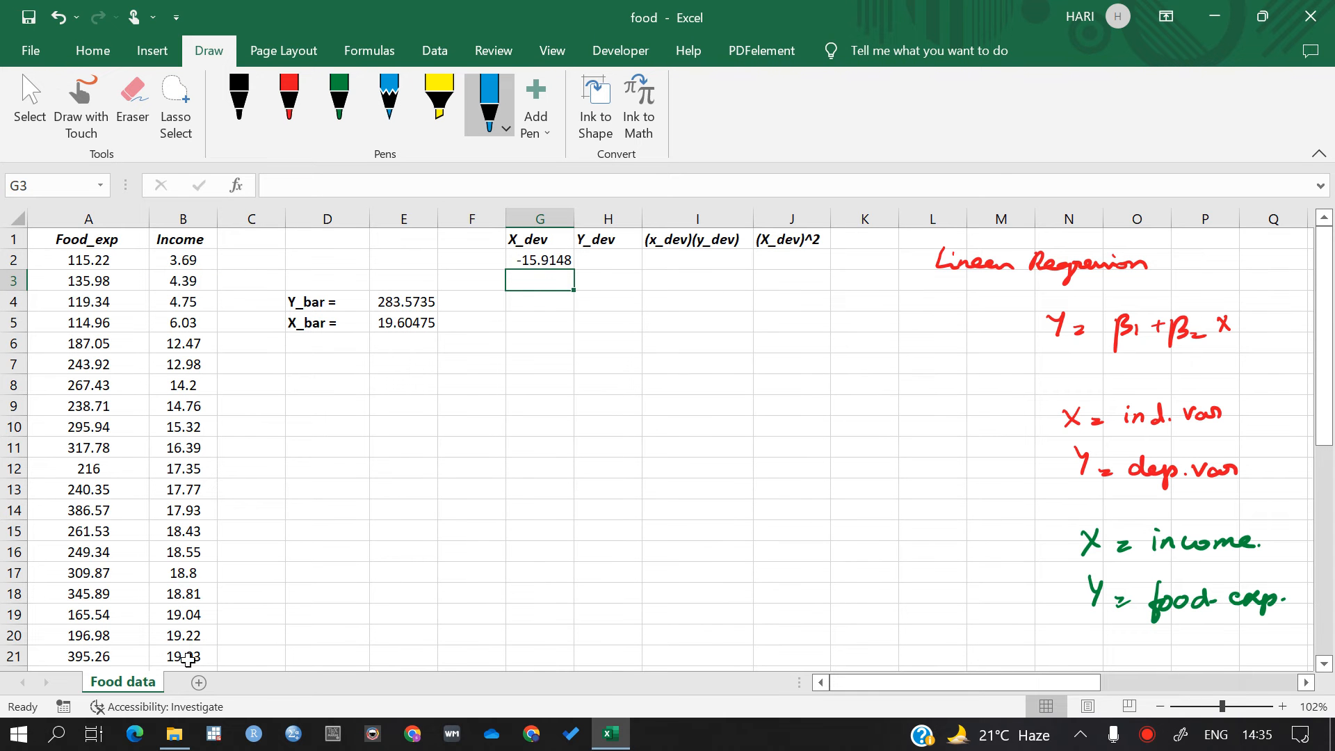
pyautogui.doubleClick(547, 259)
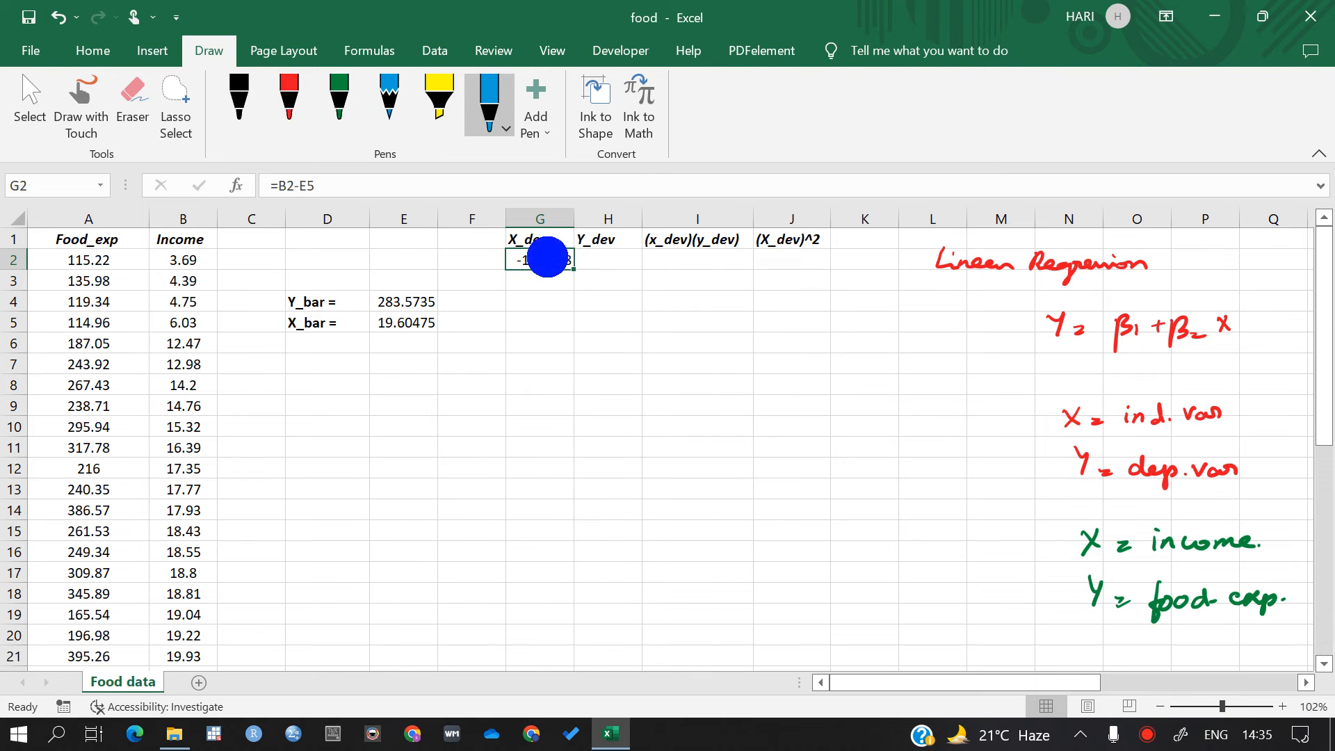
# Make the X_bar reference in G2 absolute so the formula reads =B2-$E$5.
pyautogui.press('Escape')
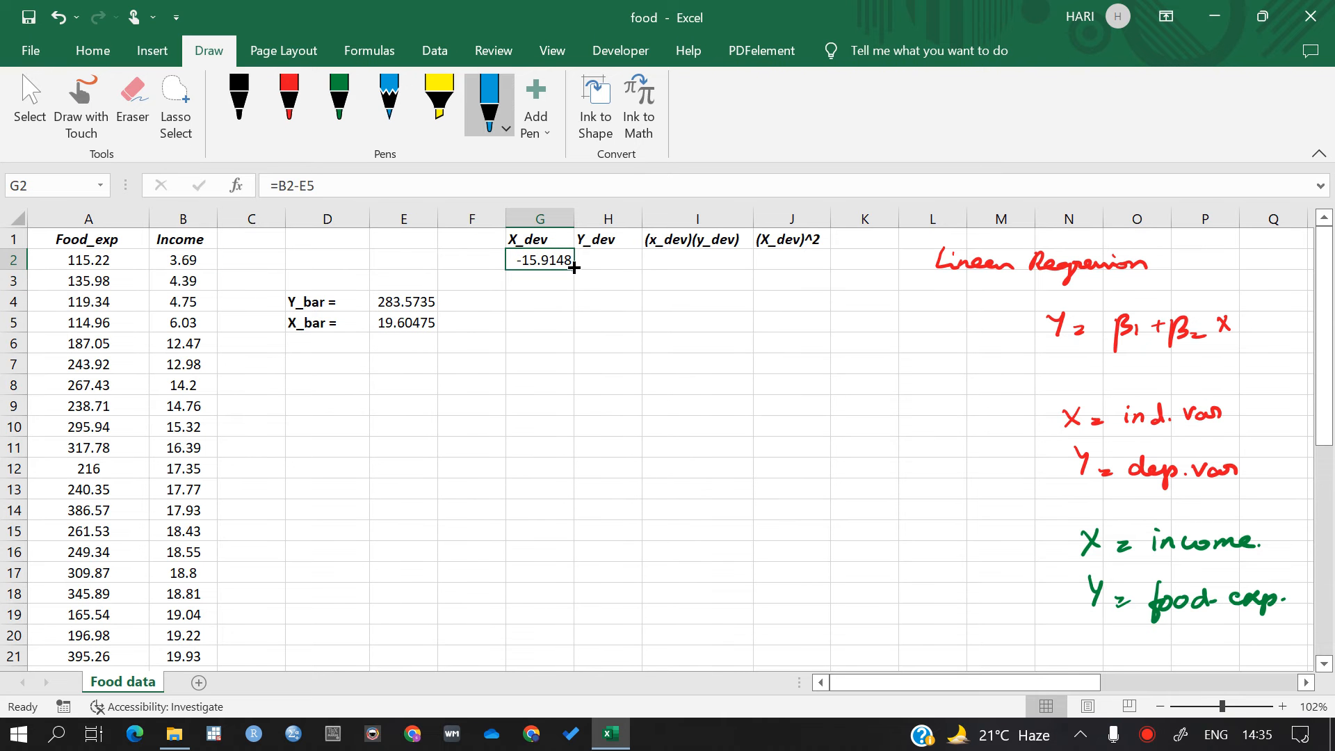
pyautogui.doubleClick(530, 261)
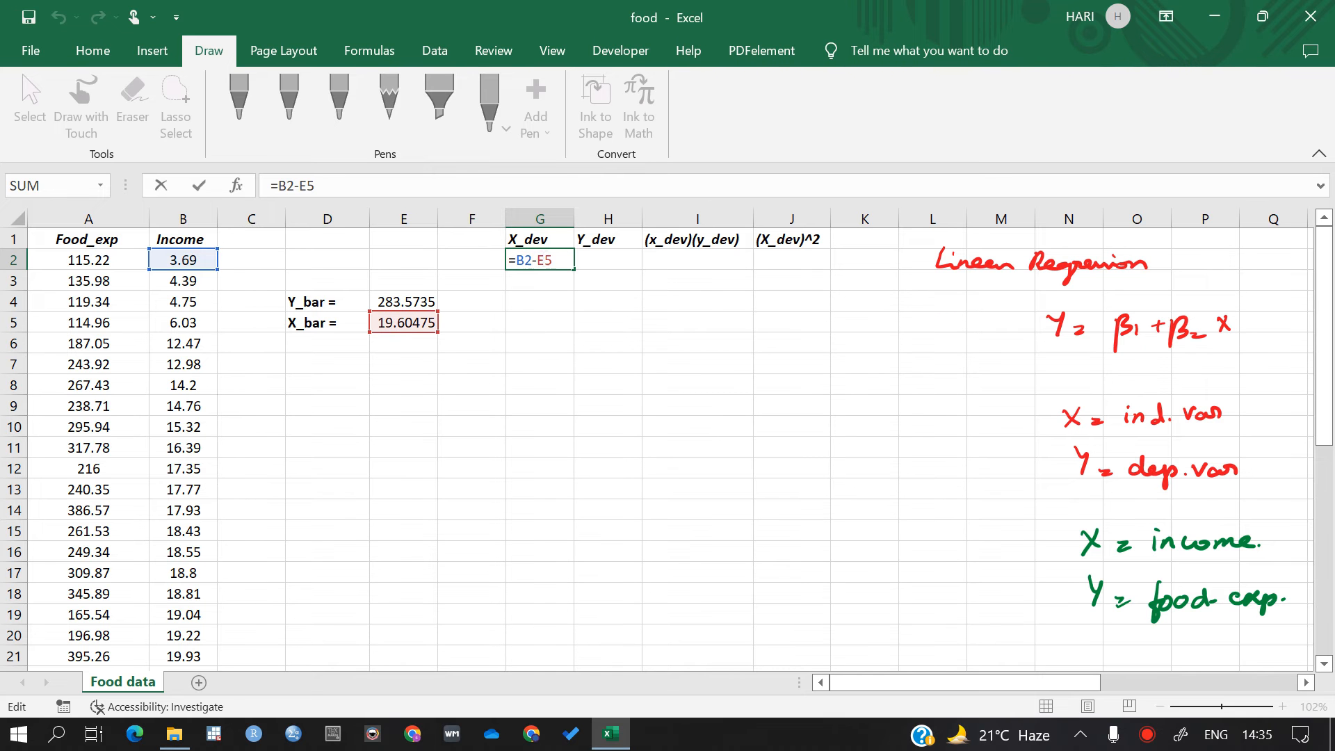
pyautogui.write('$E$')
pyautogui.press('Return')
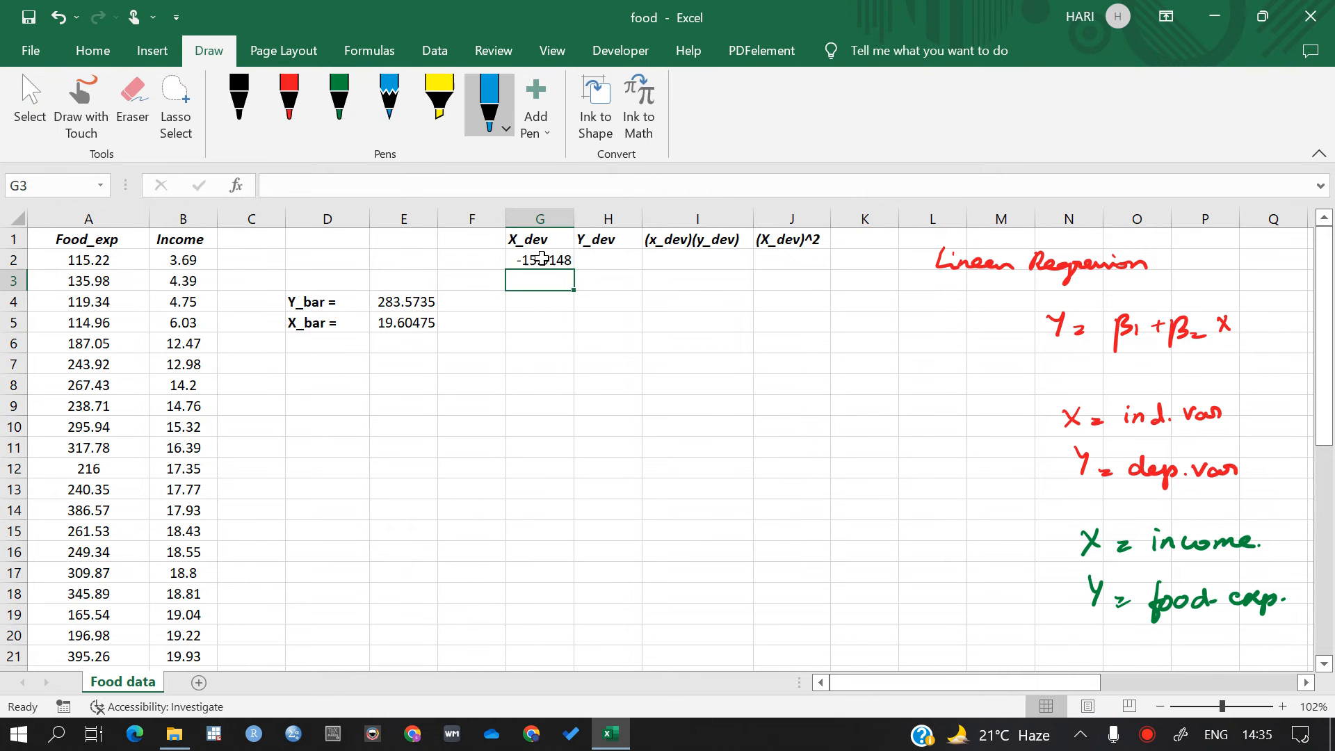
# Fill the X_dev formula from G2 down to G41, and check the copied formula in G14.
pyautogui.click(542, 259)
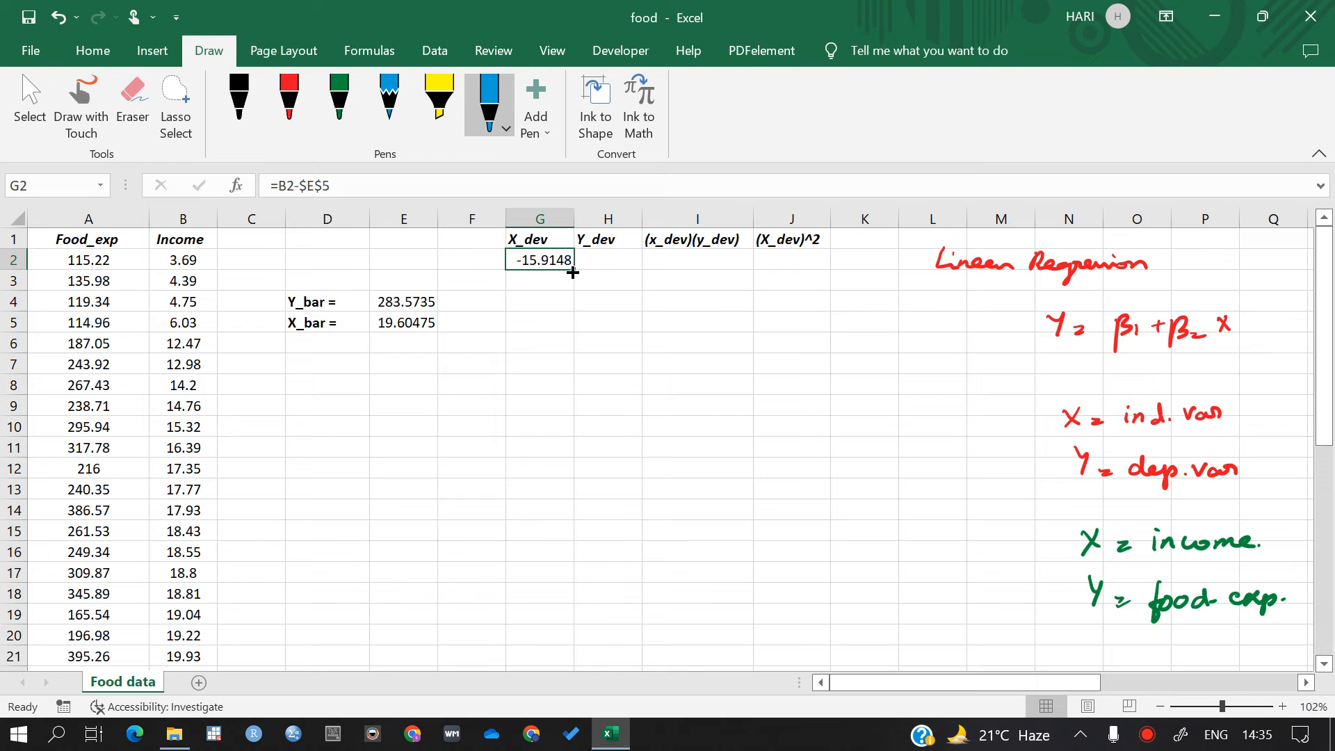
pyautogui.moveTo(576, 269); pyautogui.dragTo(556, 635)
pyautogui.click(556, 634)
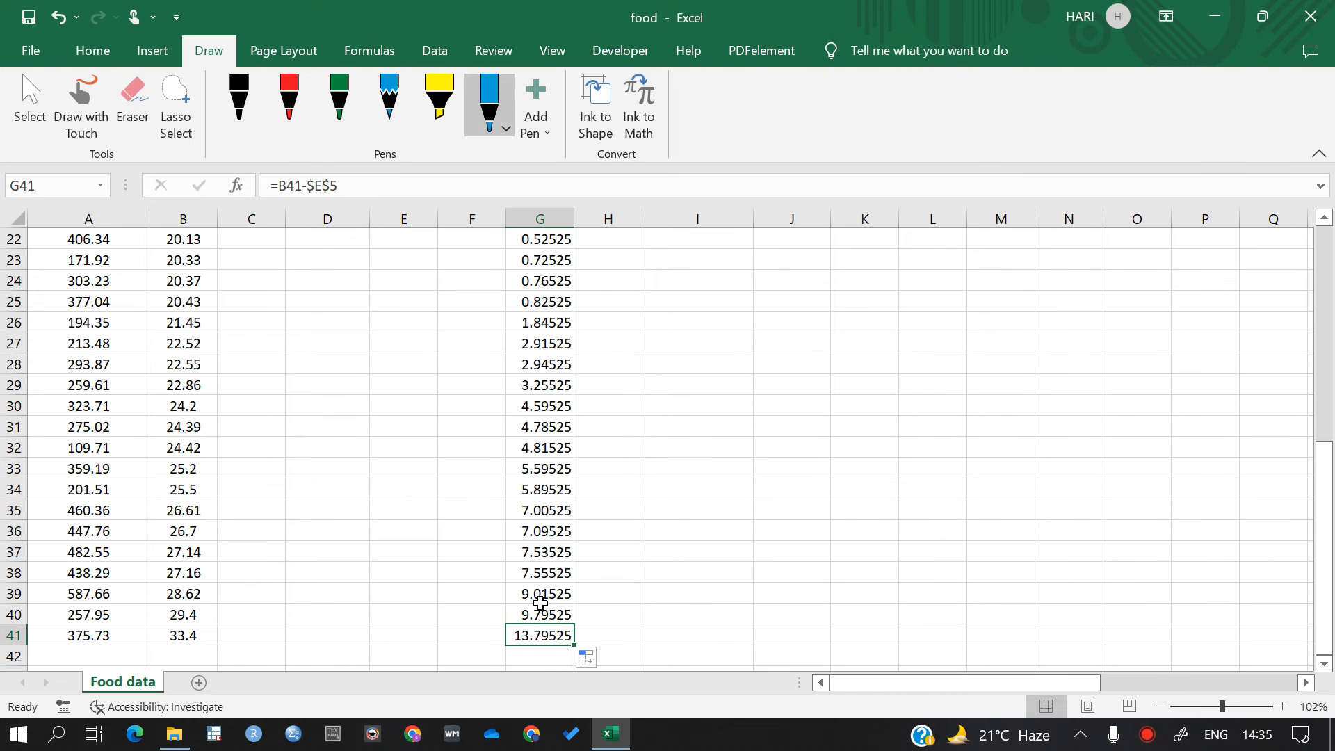
pyautogui.scroll(7, 529, 500)
pyautogui.doubleClick(543, 509)
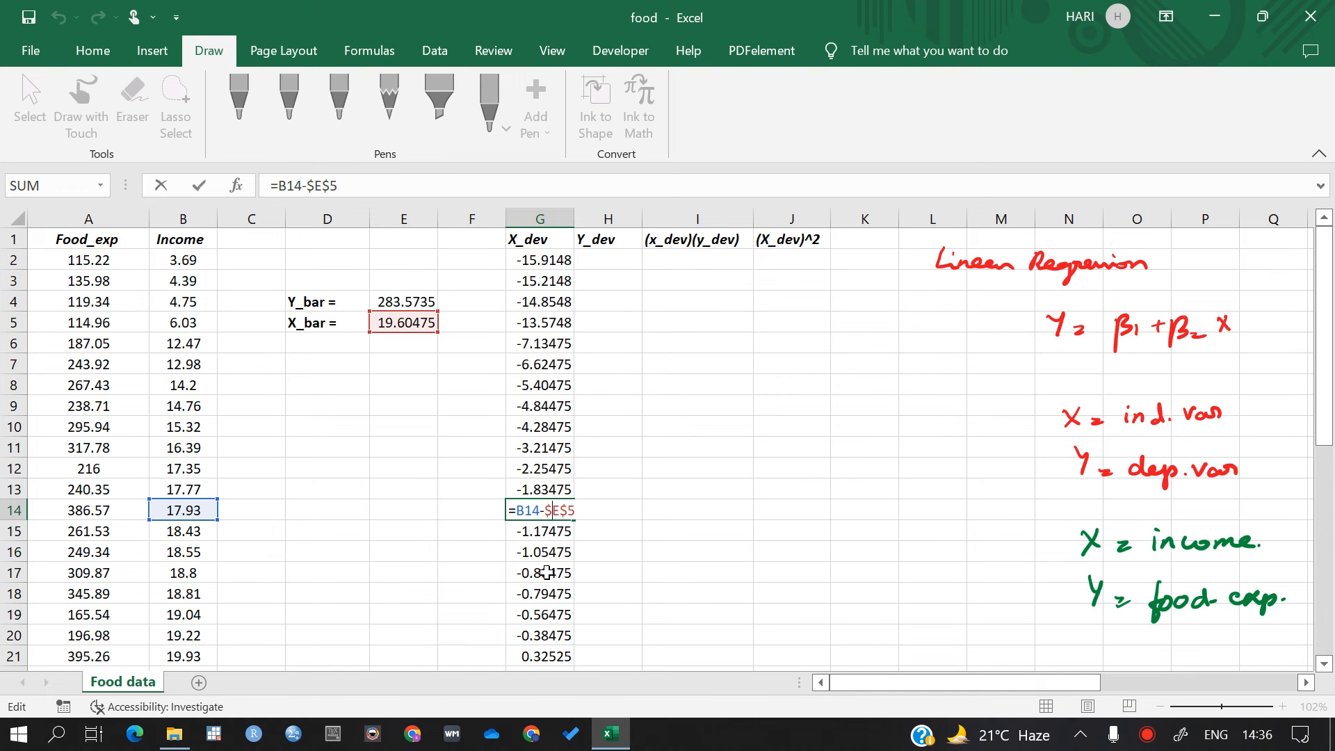
# Calculate the first food expenditure deviation in H2 with the formula =A2-E4.
pyautogui.click(595, 259)
pyautogui.doubleClick(599, 260)
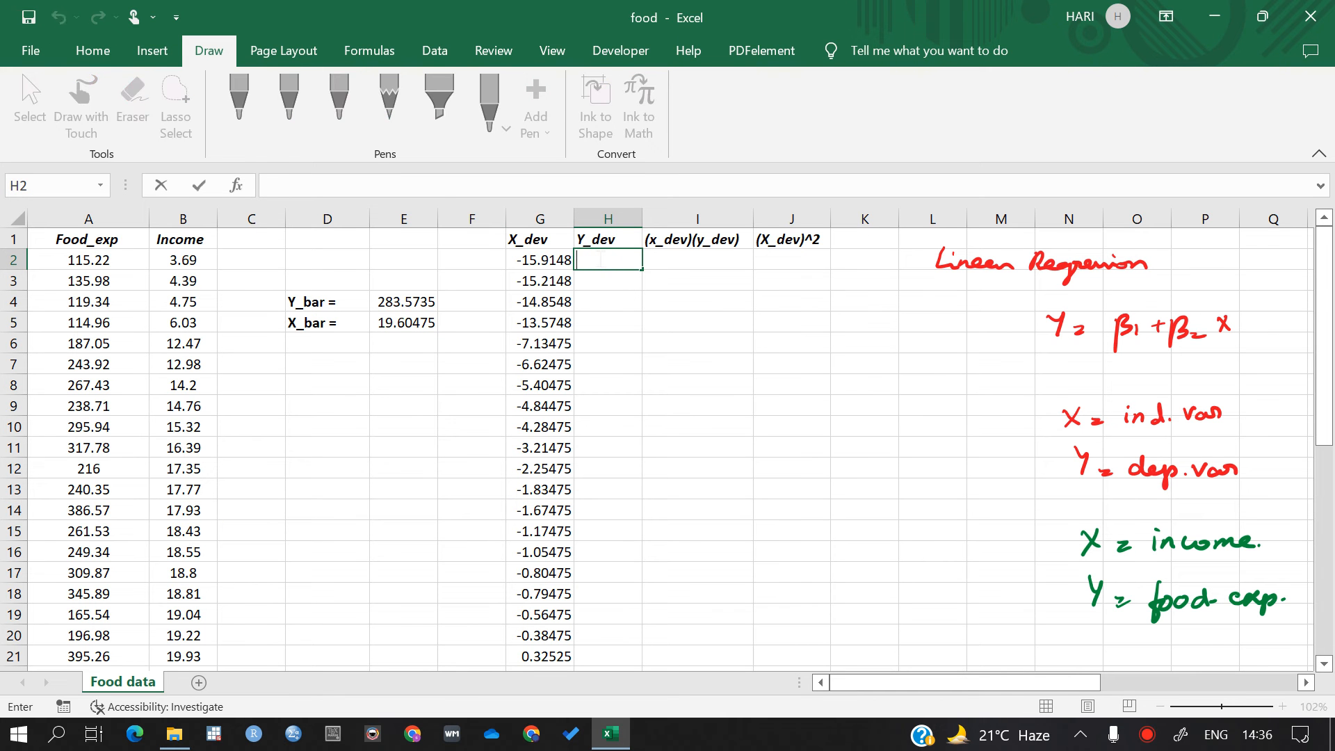
pyautogui.write('=')
pyautogui.click(110, 262)
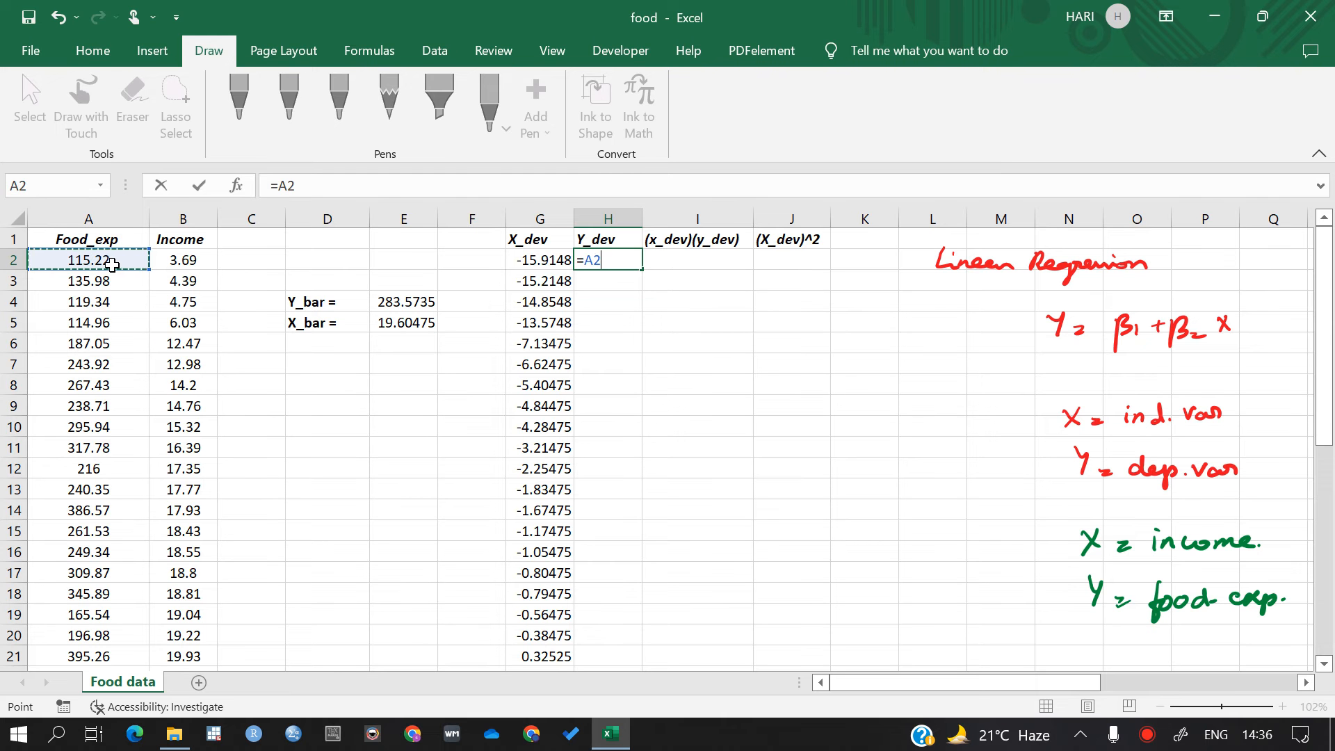
pyautogui.write('-')
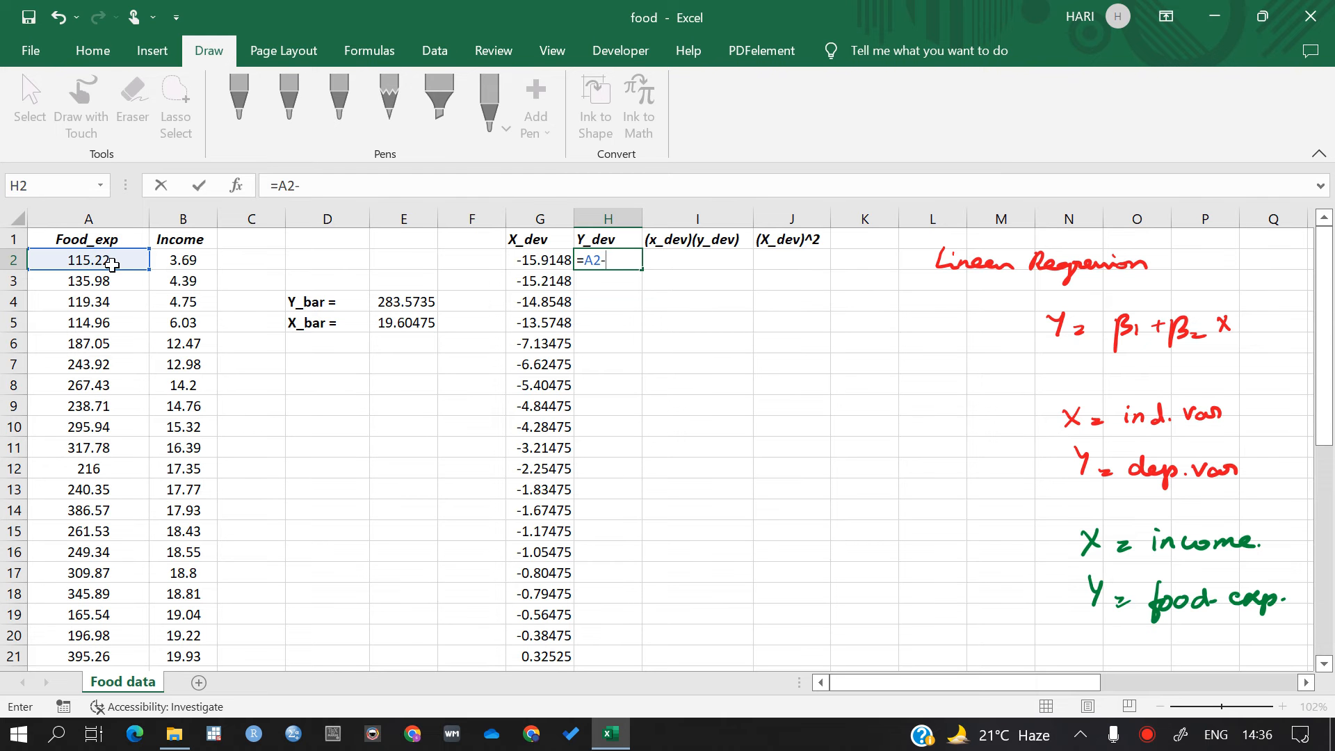
pyautogui.click(408, 292)
pyautogui.press('Return')
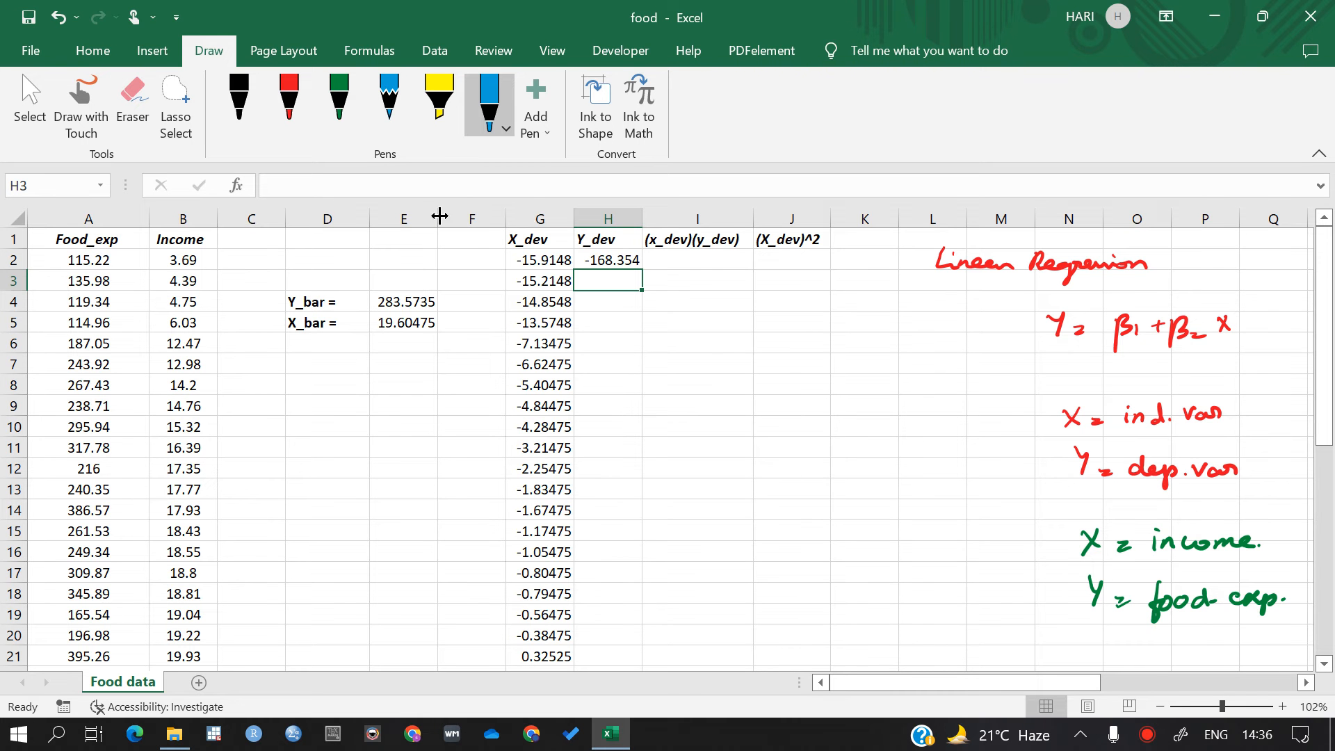
# Make the Y_bar reference in H2 absolute so the formula reads =A2-$E$4.
pyautogui.click(598, 255)
pyautogui.doubleClick(599, 256)
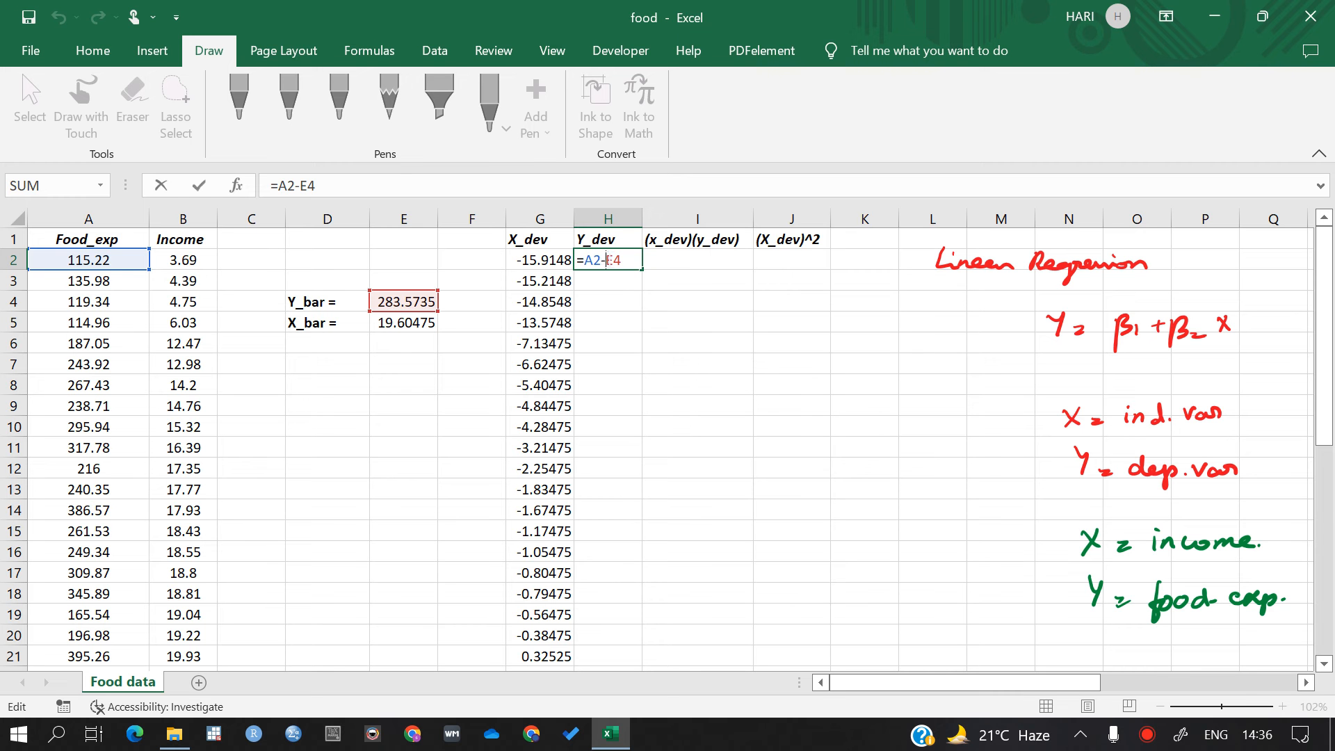
pyautogui.write('$E$')
pyautogui.press('Return')
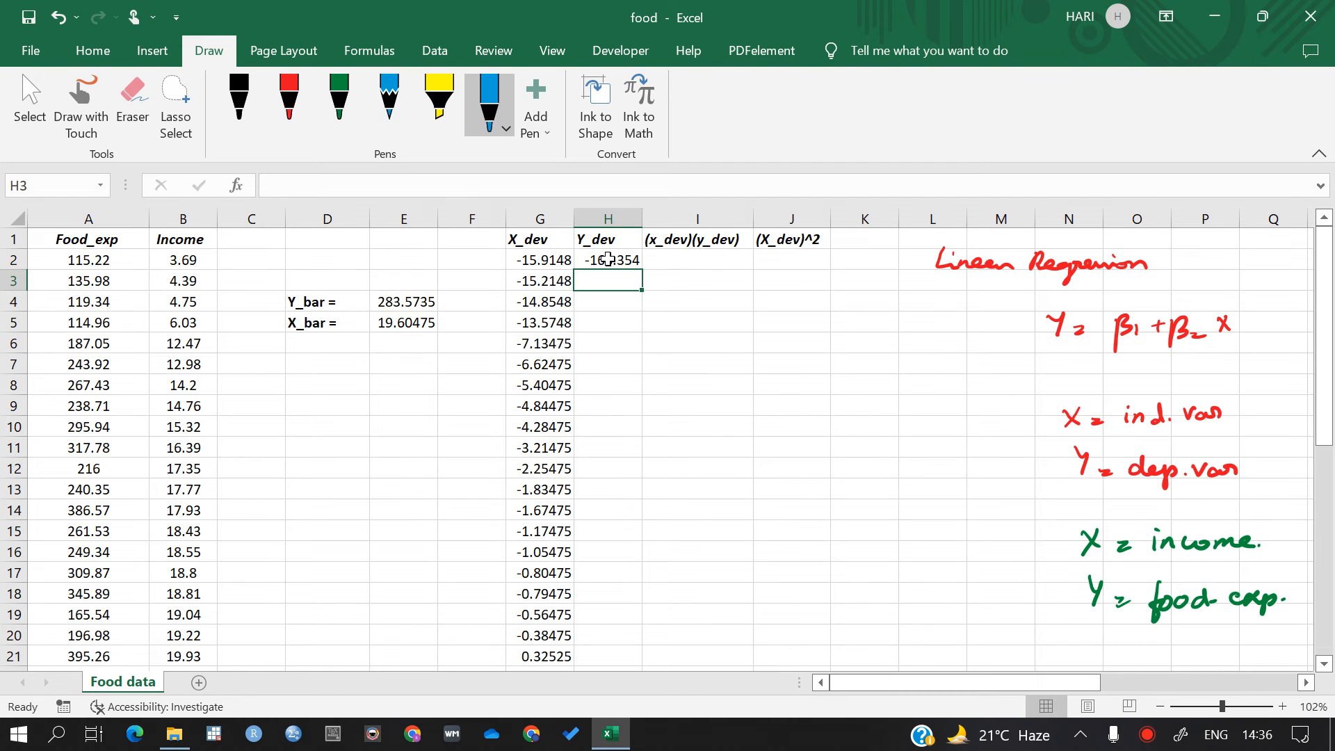
# Fill the Y_dev formula from H2 down to H36.
pyautogui.click(608, 259)
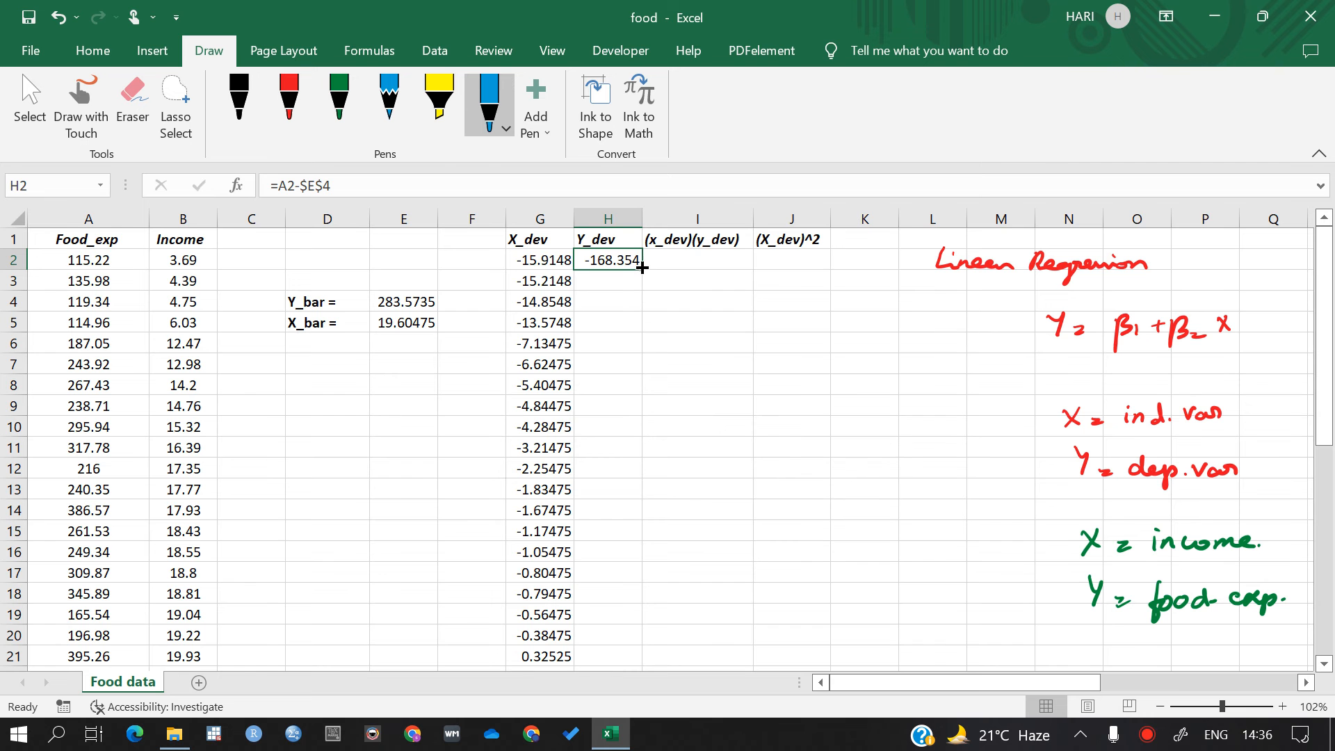
pyautogui.moveTo(645, 268); pyautogui.dragTo(622, 661)
pyautogui.scroll(5, 605, 515)
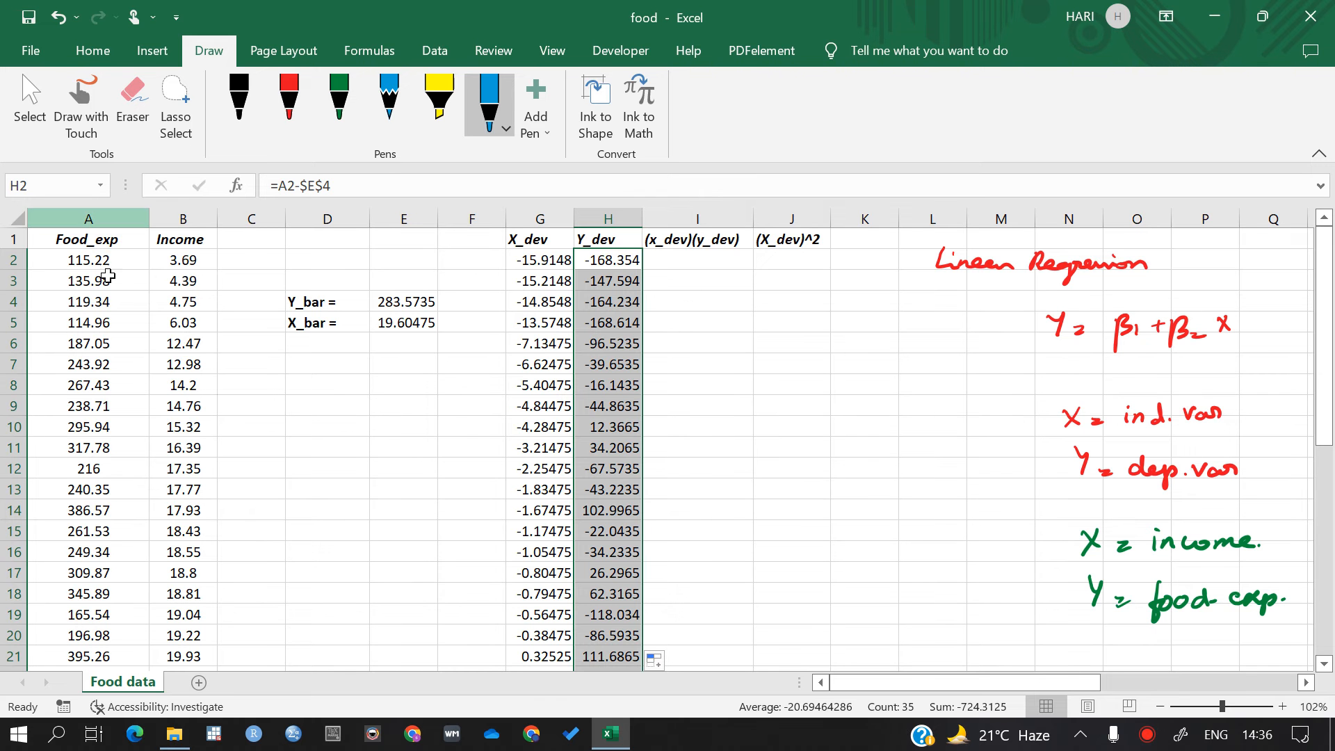
pyautogui.doubleClick(685, 254)
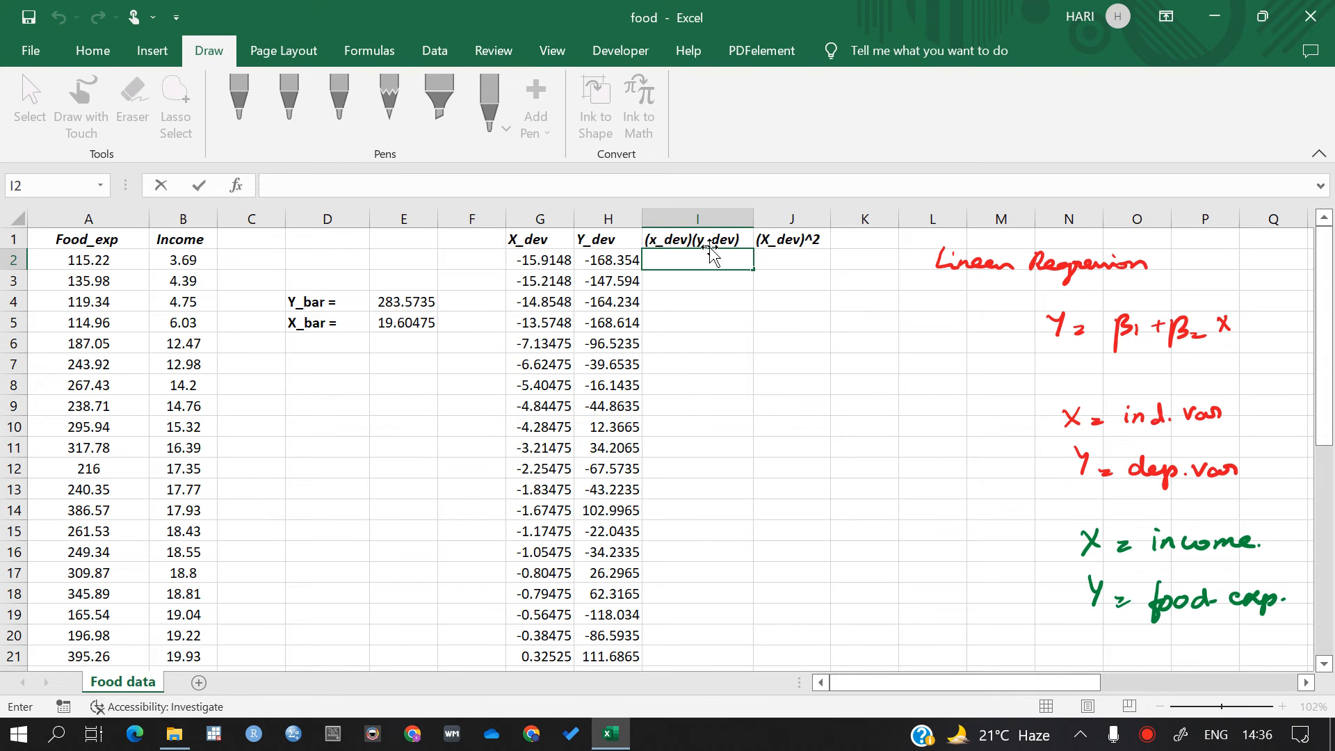
pyautogui.write('=')
pyautogui.hscroll(6, 831, 482)
pyautogui.scroll(-6, 832, 483)
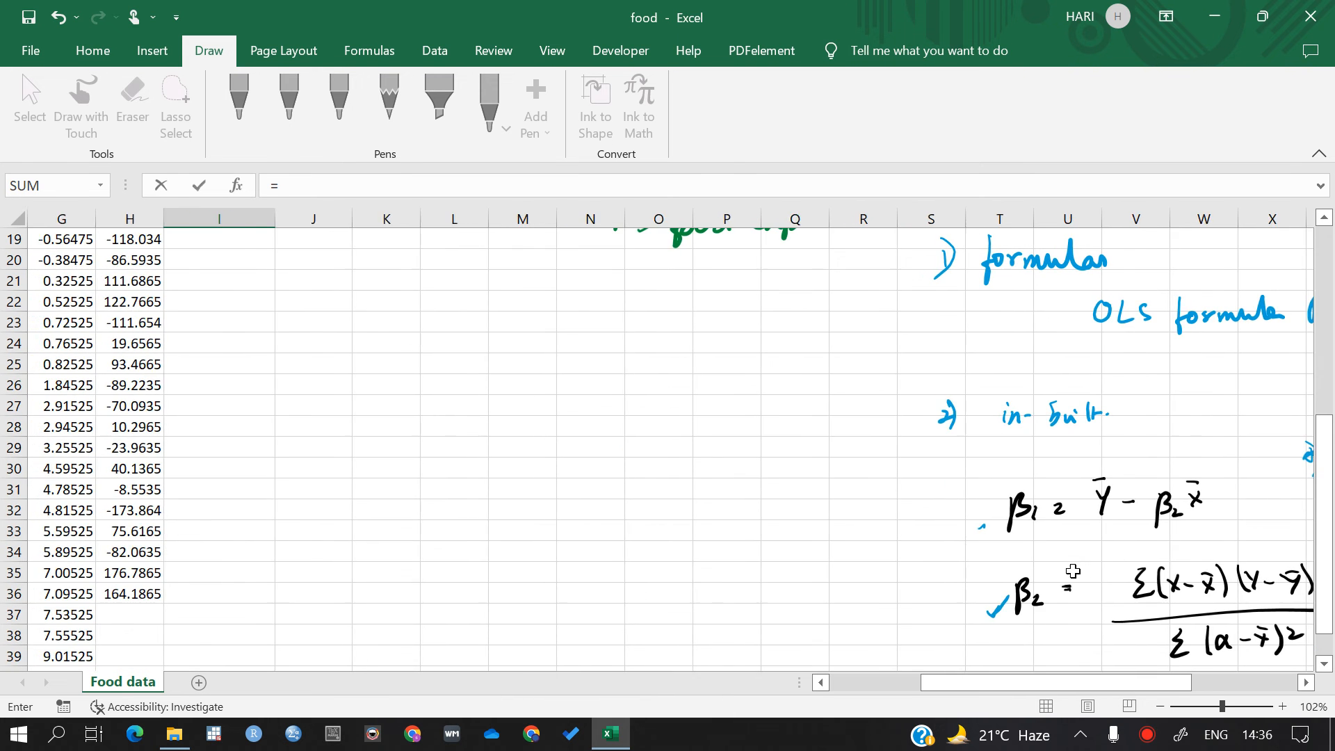
pyautogui.hscroll(2, 1072, 571)
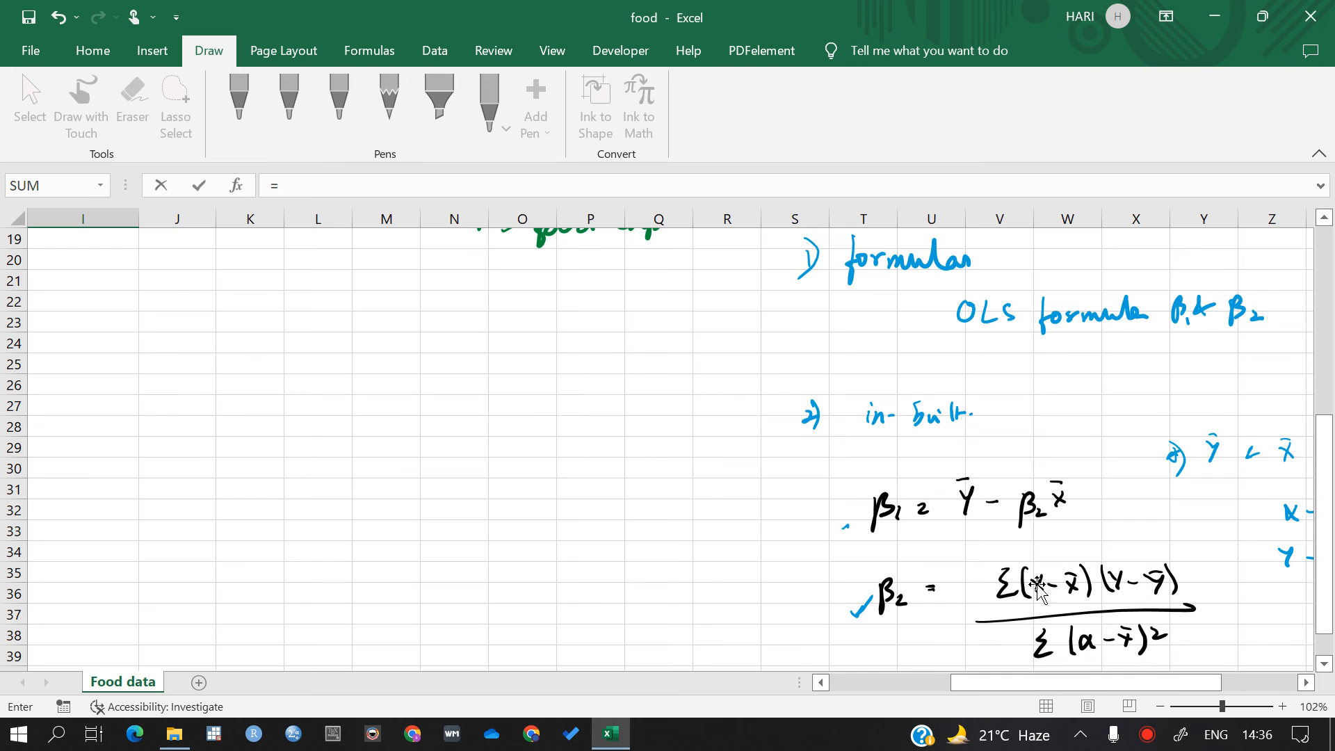
pyautogui.hscroll(-4, 333, 477)
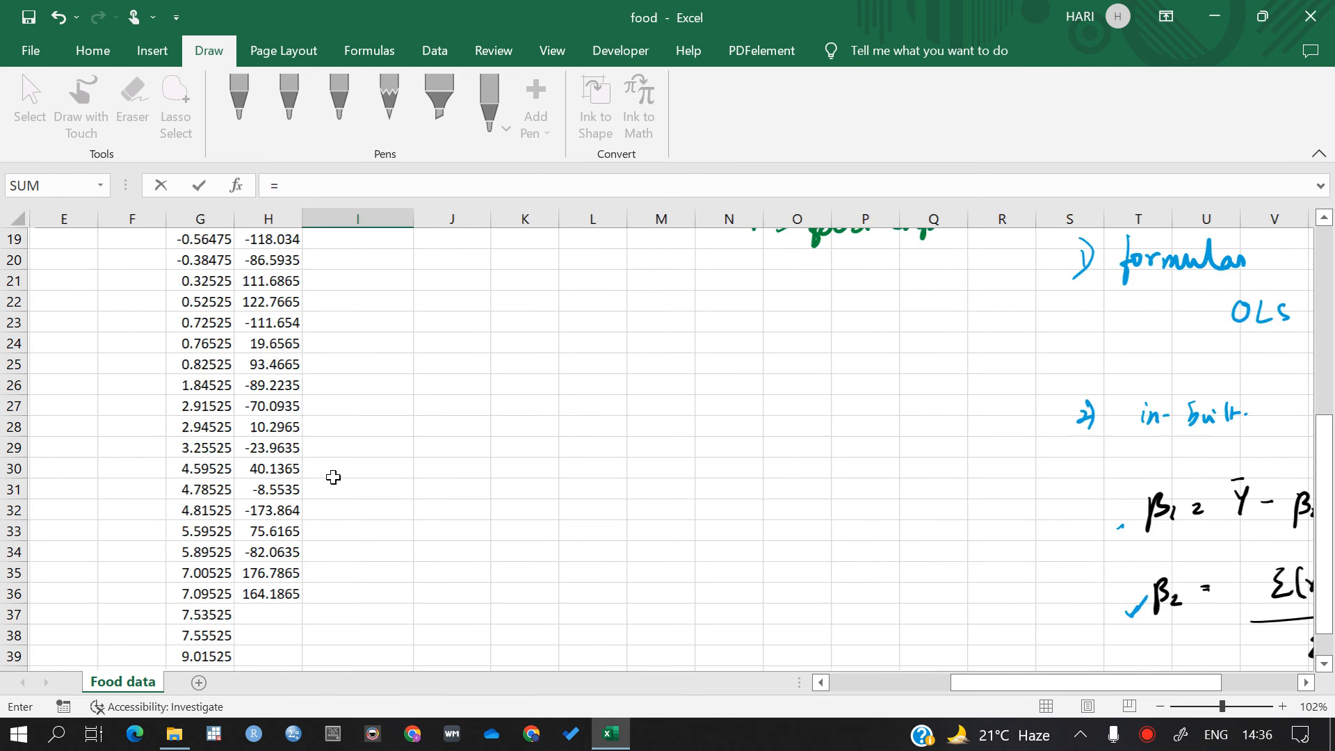
pyautogui.hscroll(-4, 333, 477)
pyautogui.scroll(-3, 500, 536)
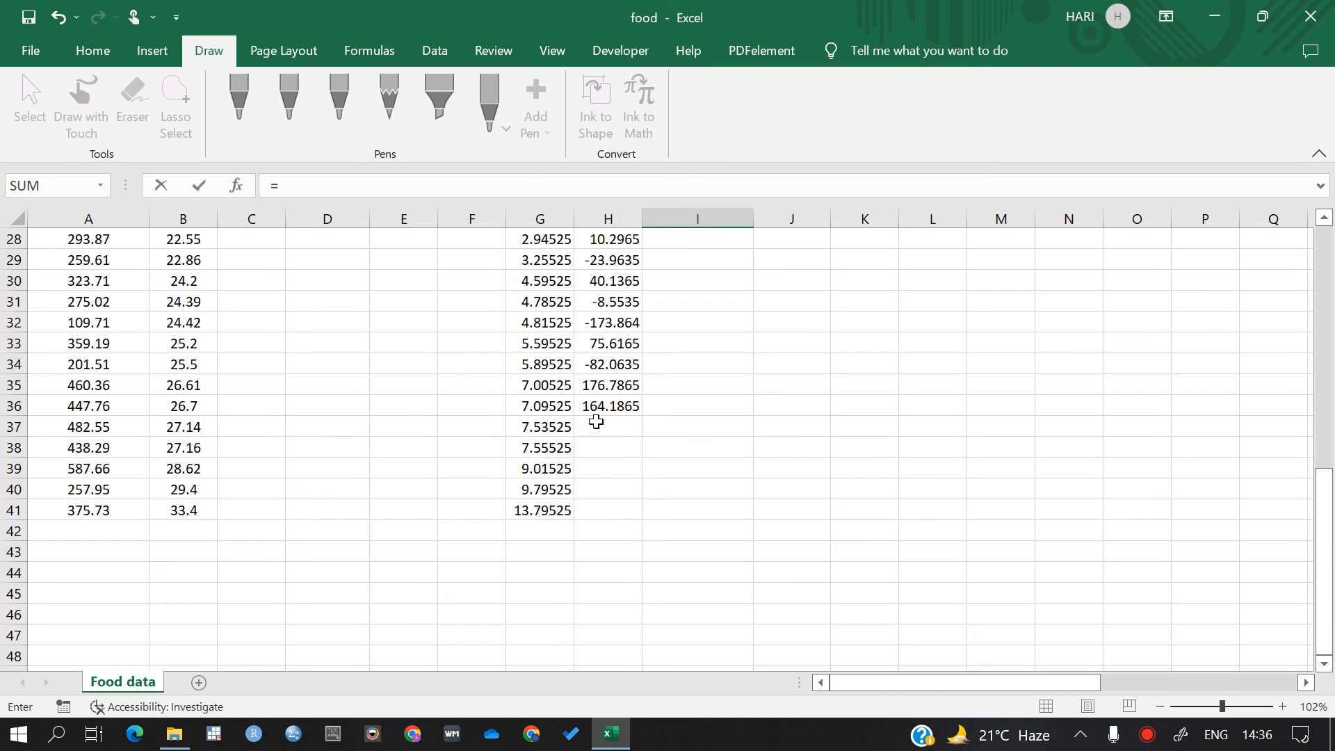
pyautogui.click(598, 409)
pyautogui.scroll(9, 631, 389)
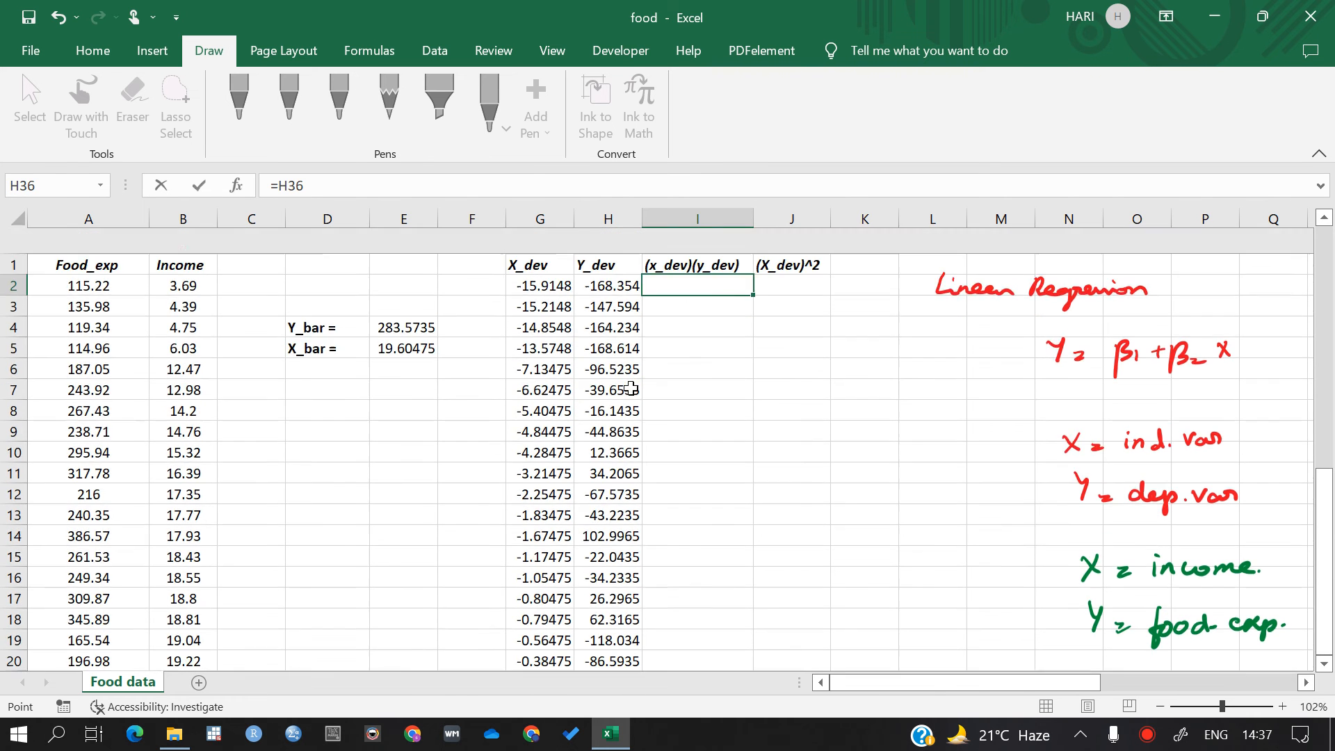
pyautogui.press('Escape')
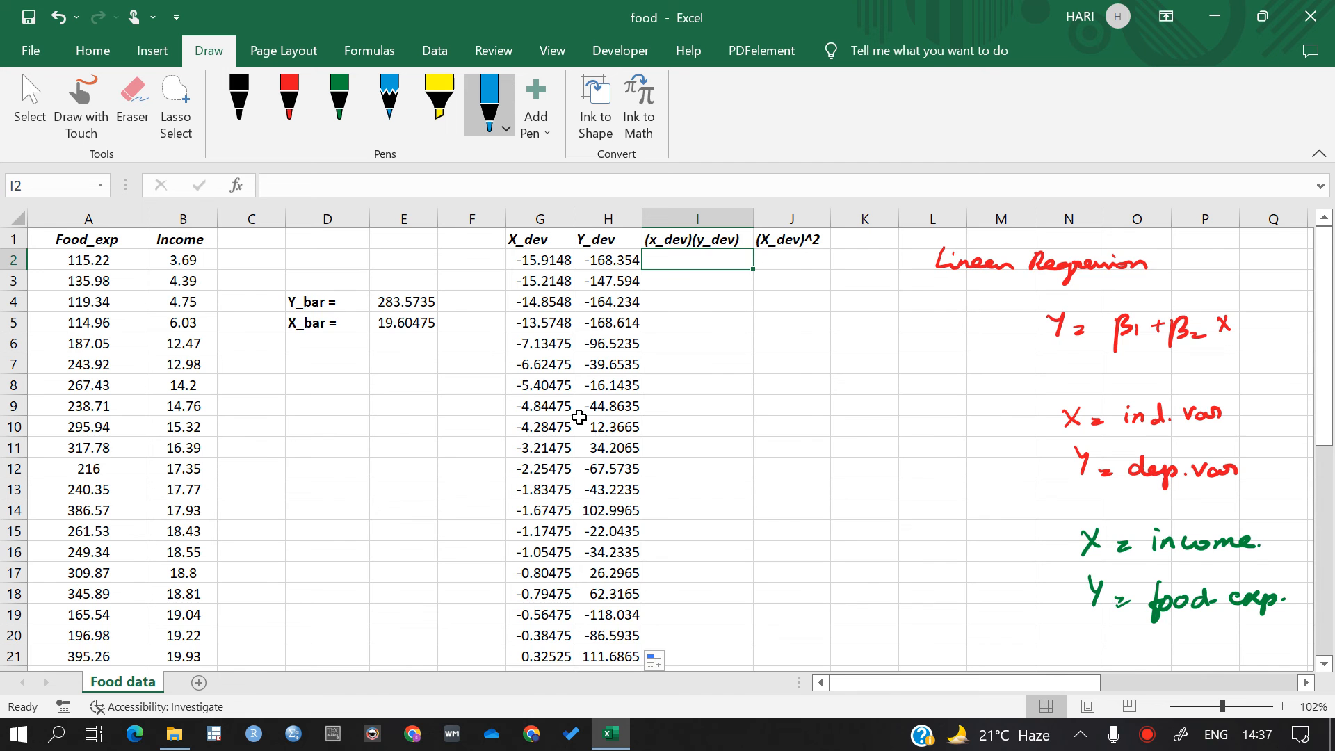
# Extend the Y_dev formula from H36 down to H41 to cover the remaining data rows.
pyautogui.scroll(-8, 579, 417)
pyautogui.click(618, 467)
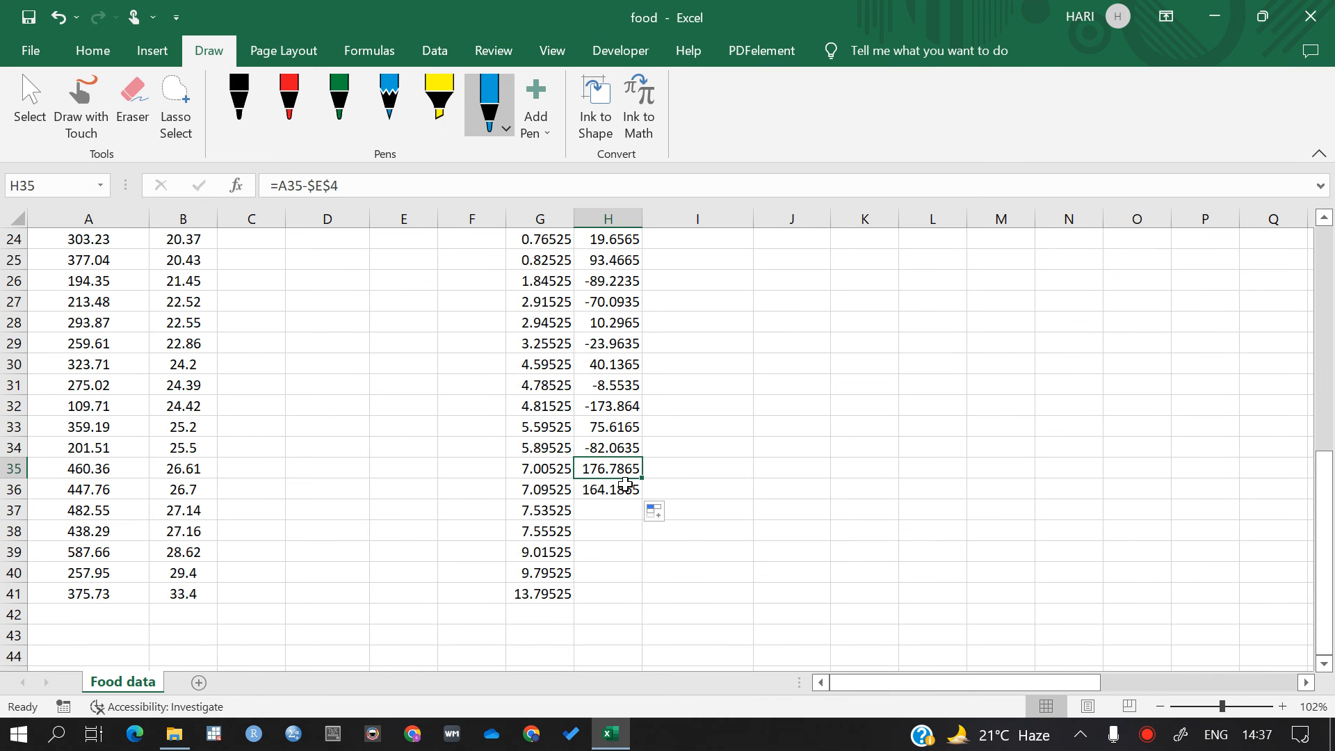
pyautogui.click(620, 487)
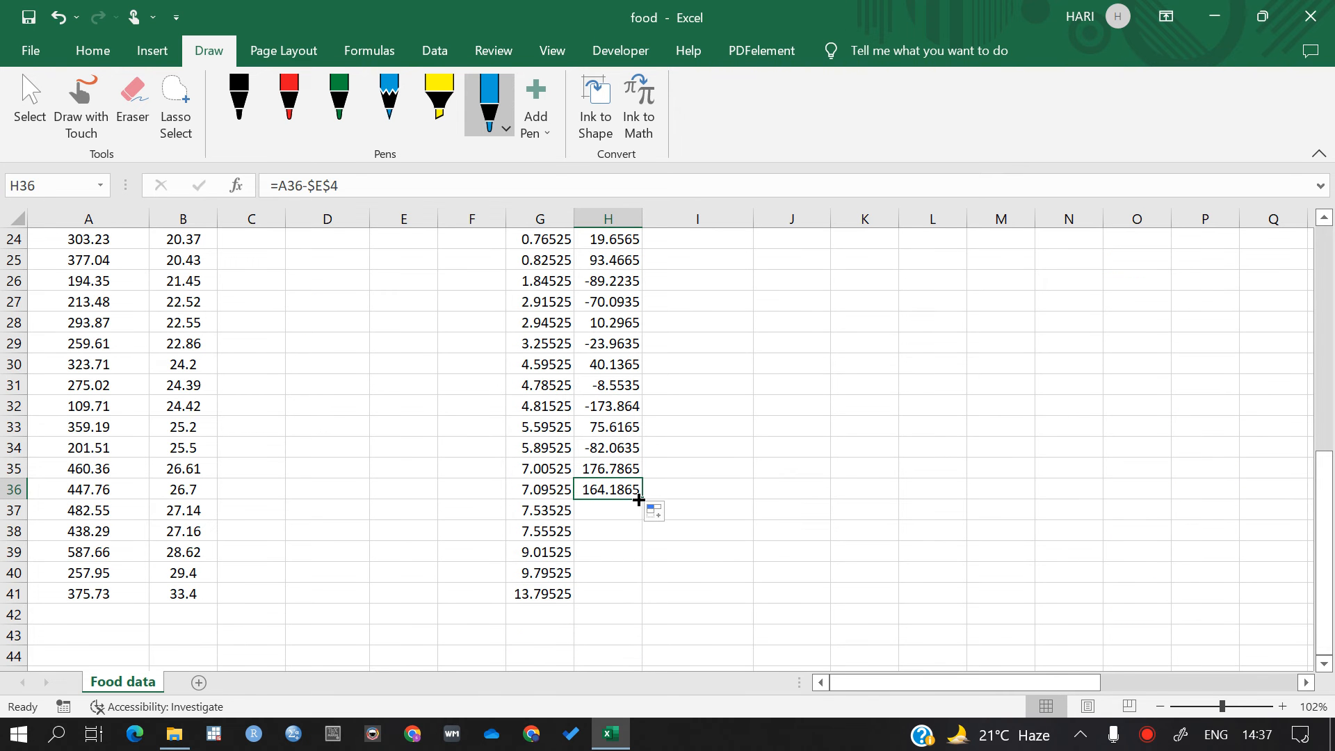
pyautogui.moveTo(638, 499); pyautogui.dragTo(635, 595)
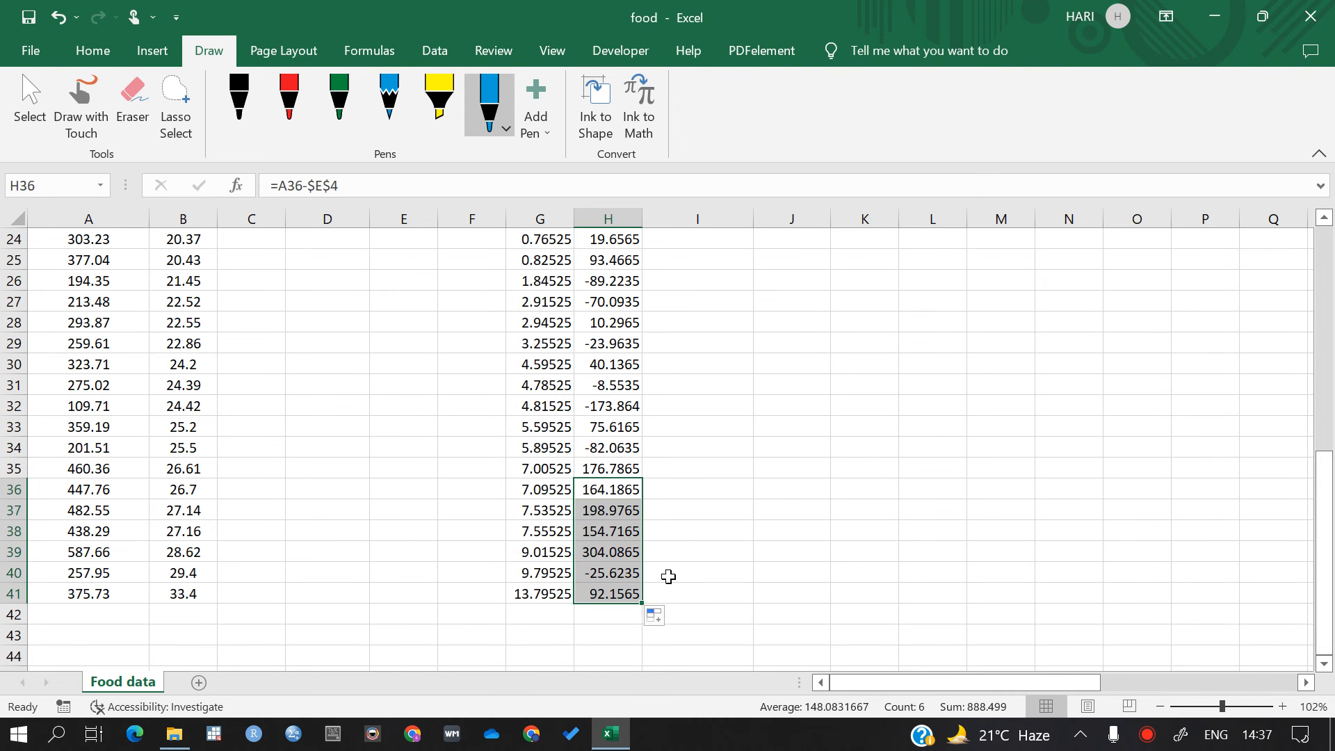
pyautogui.click(669, 576)
pyautogui.scroll(8, 736, 403)
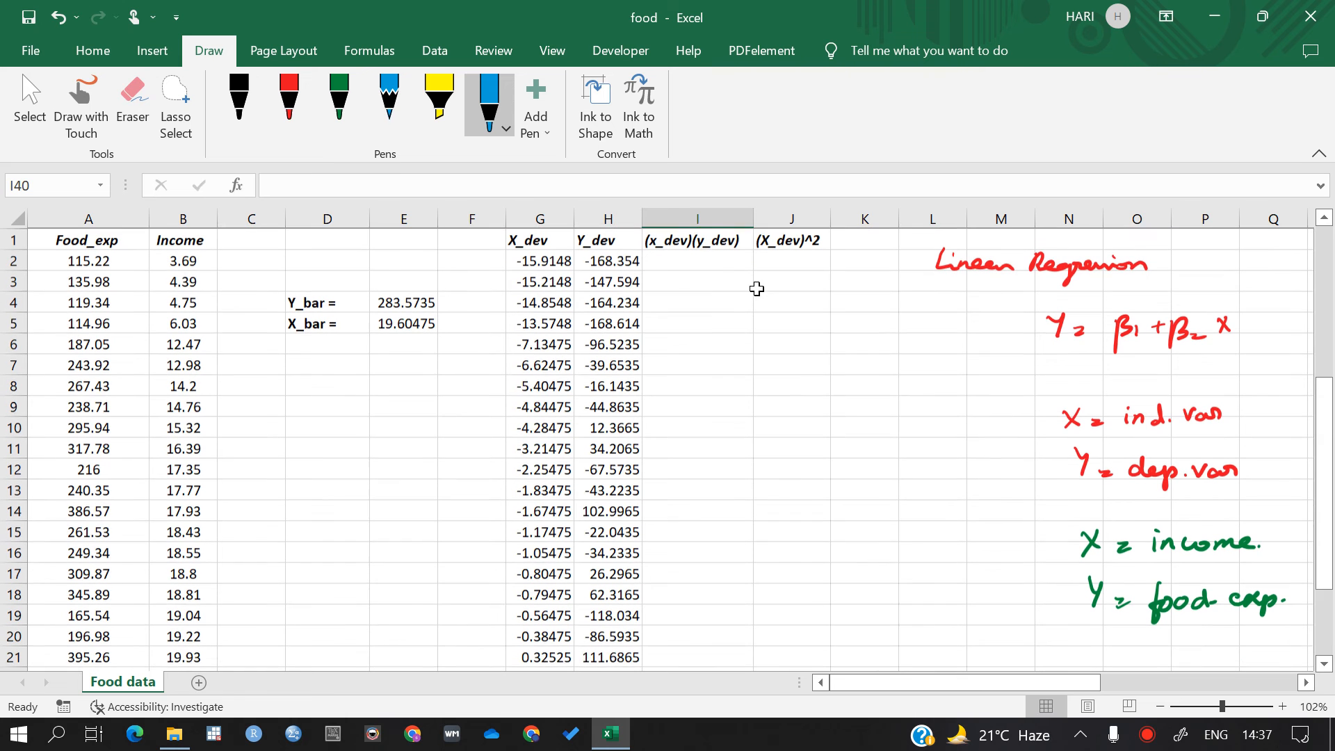
# Calculate the first product of the deviations in I2 with the formula =G2*H2.
pyautogui.click(722, 262)
pyautogui.write('=')
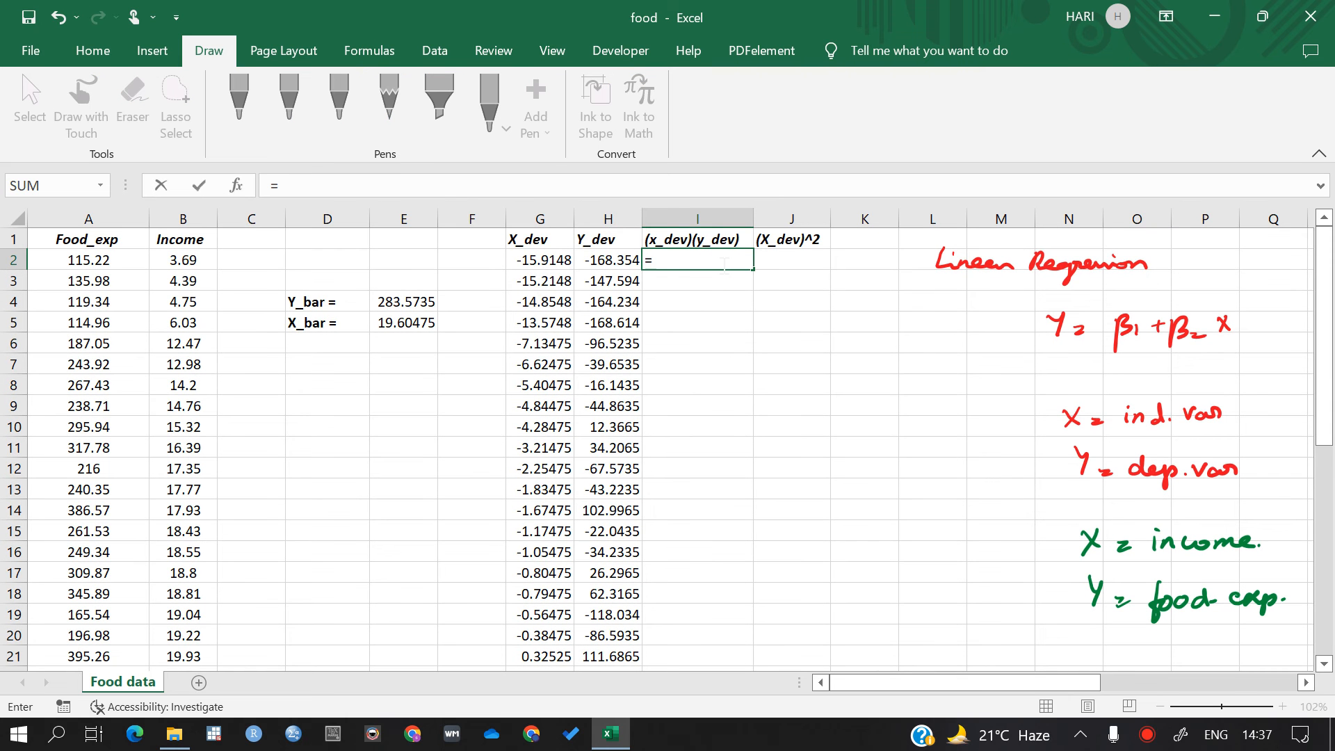
pyautogui.click(526, 267)
pyautogui.write('*')
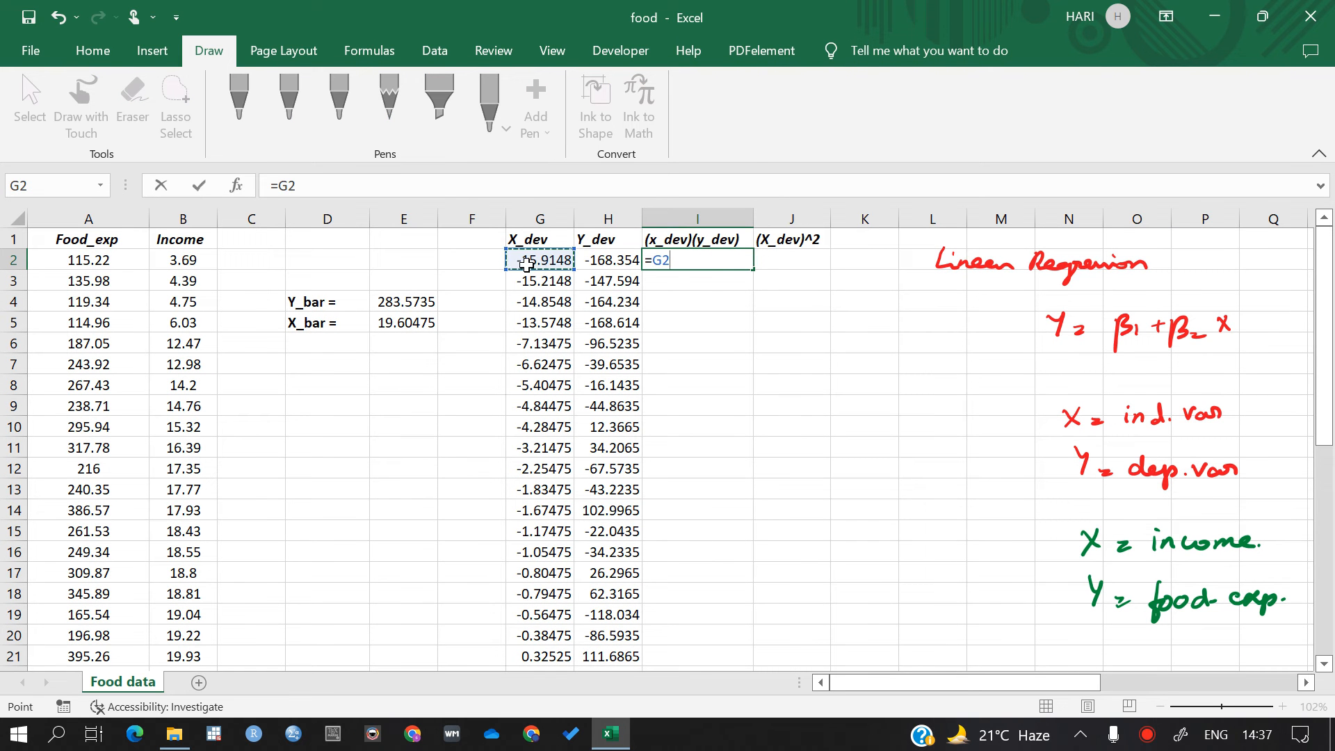
pyautogui.click(598, 261)
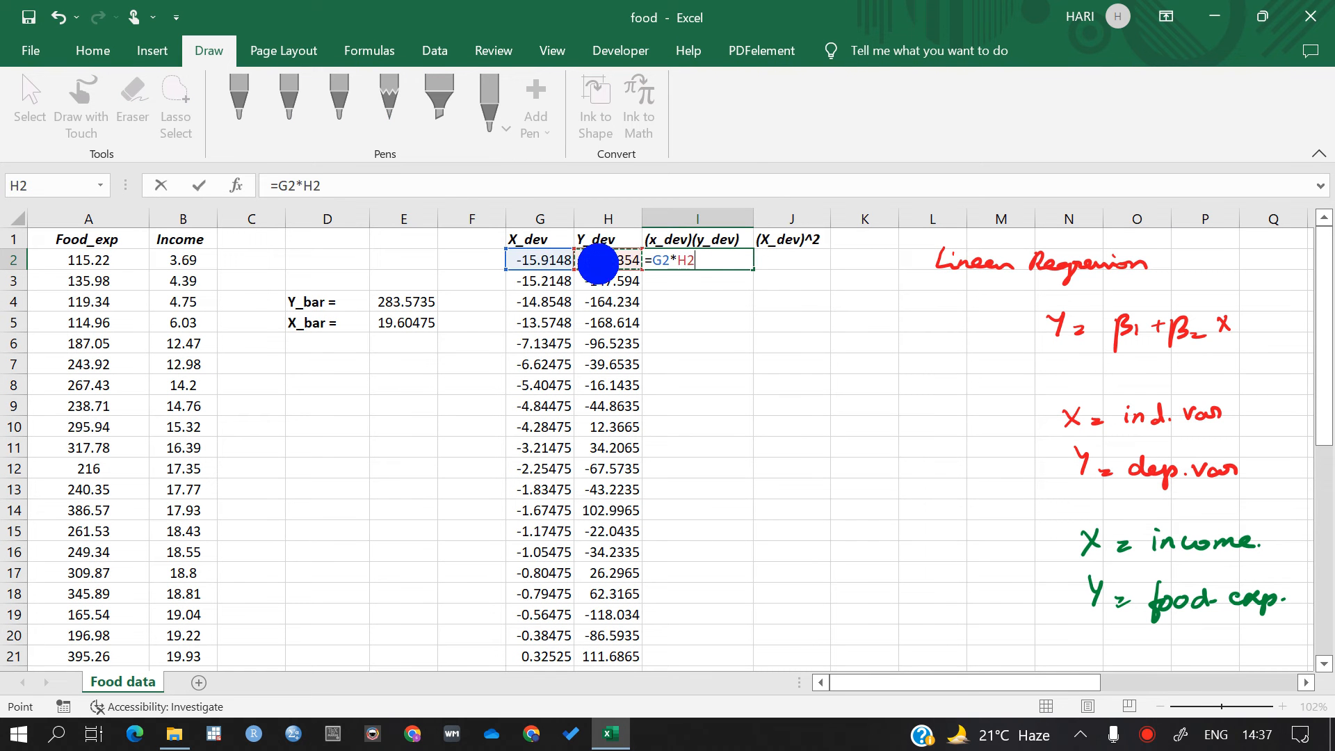
pyautogui.press('Return')
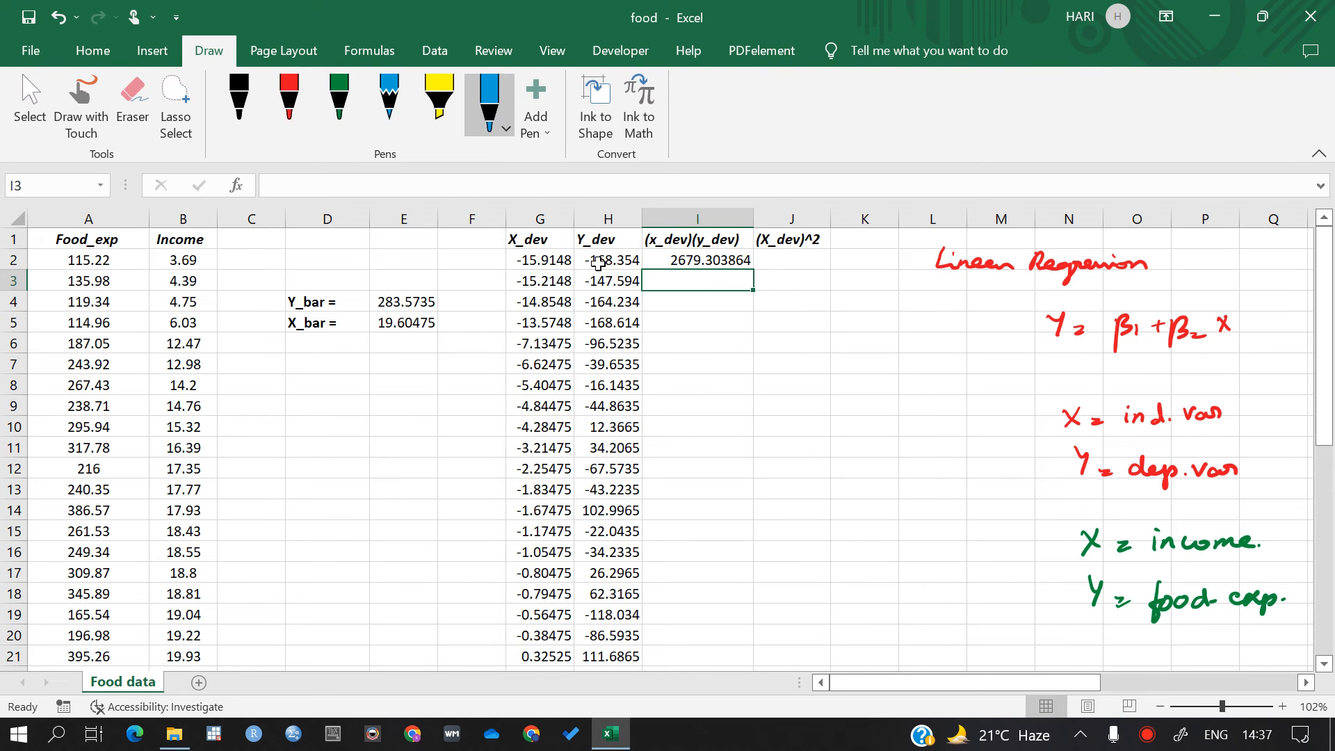
# Fill the deviation product formula from I2 down to I41.
pyautogui.click(696, 256)
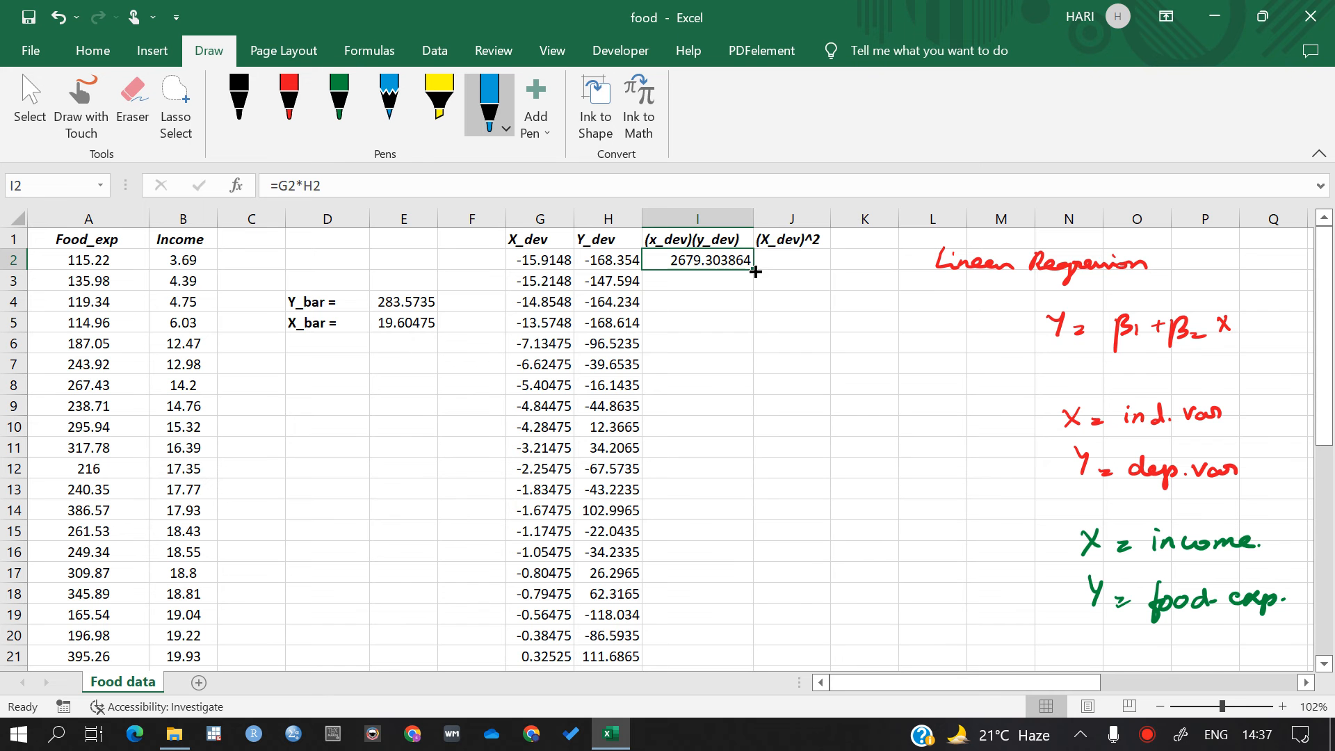
pyautogui.moveTo(756, 272); pyautogui.dragTo(706, 613)
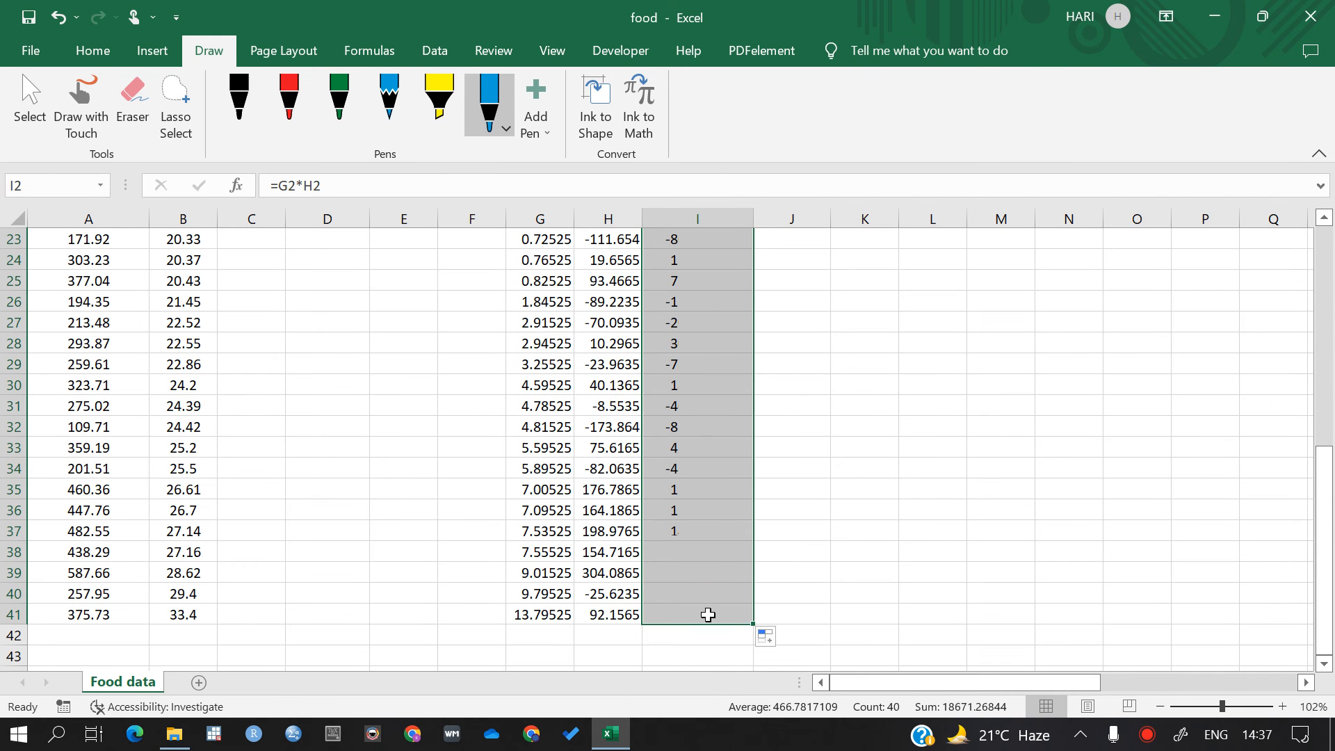
pyautogui.click(780, 603)
pyautogui.scroll(8, 683, 282)
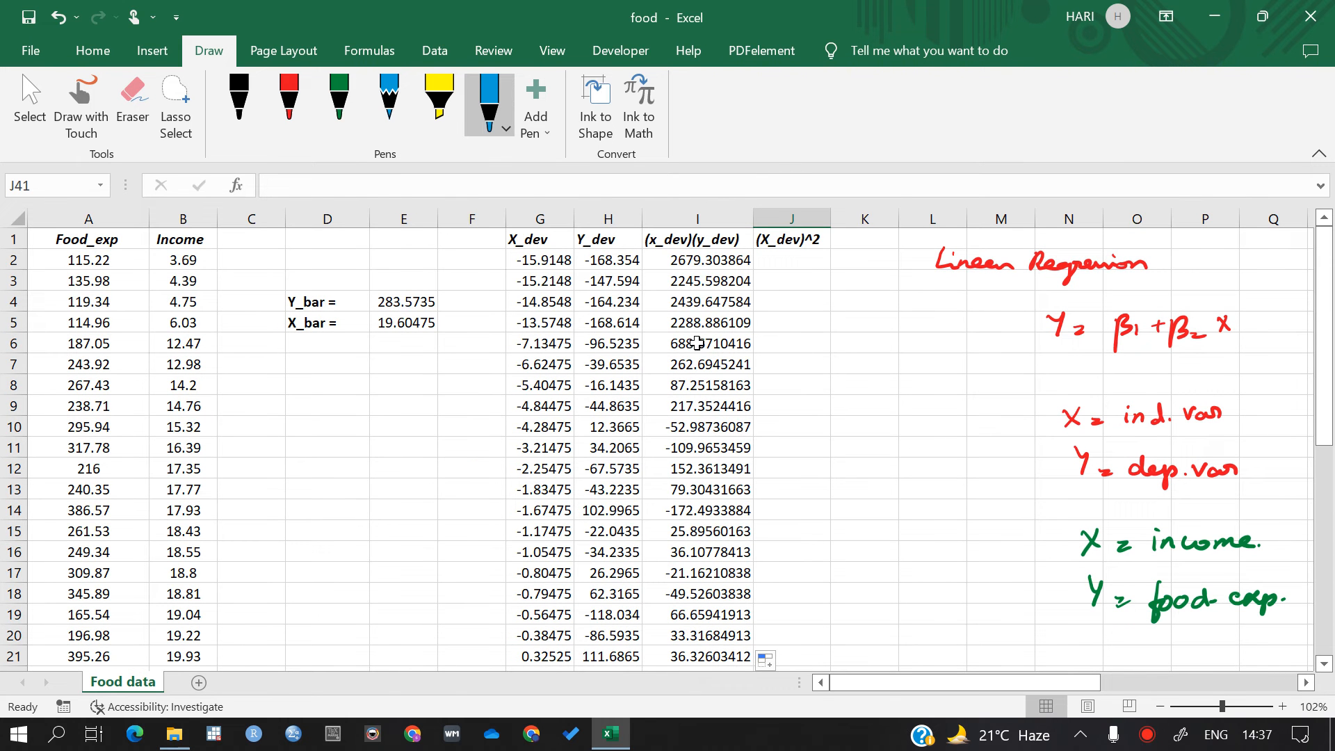
# Calculate the first squared income deviation in J2 with the formula =G2^2.
pyautogui.doubleClick(765, 261)
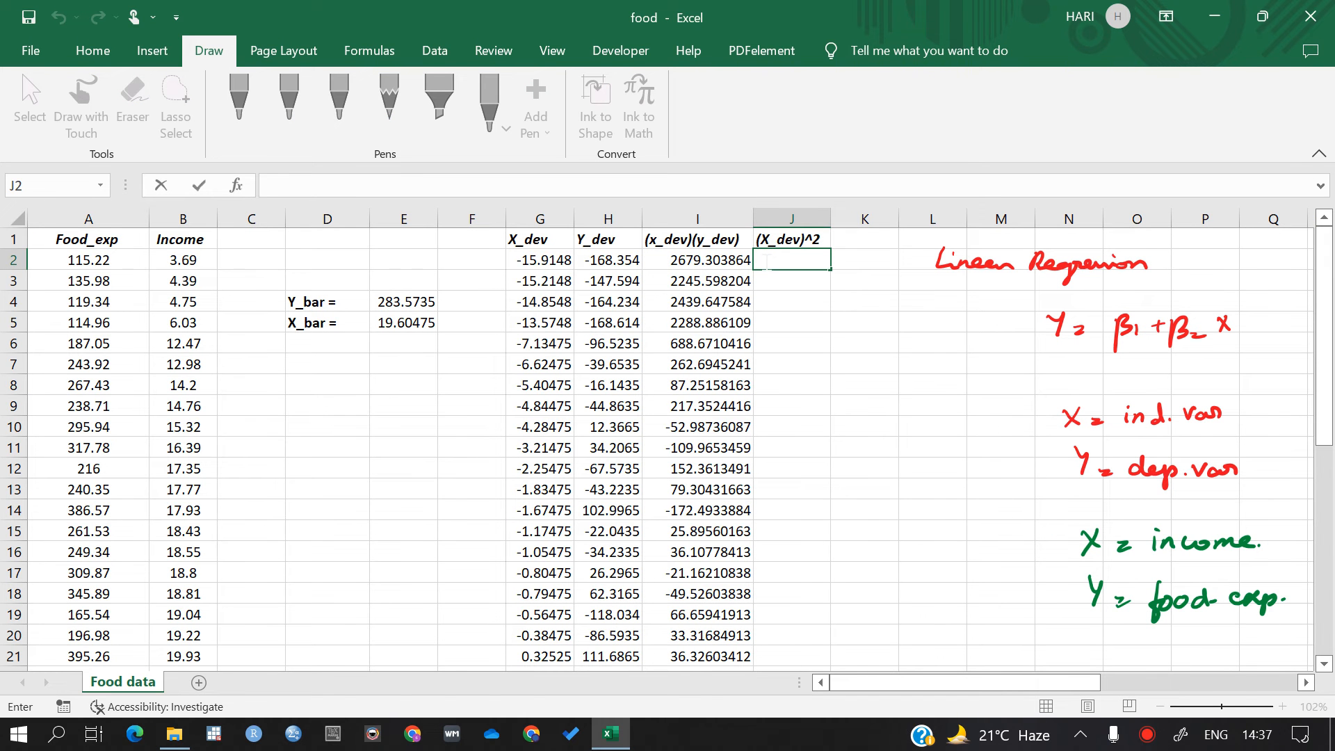
pyautogui.write('=')
pyautogui.click(545, 255)
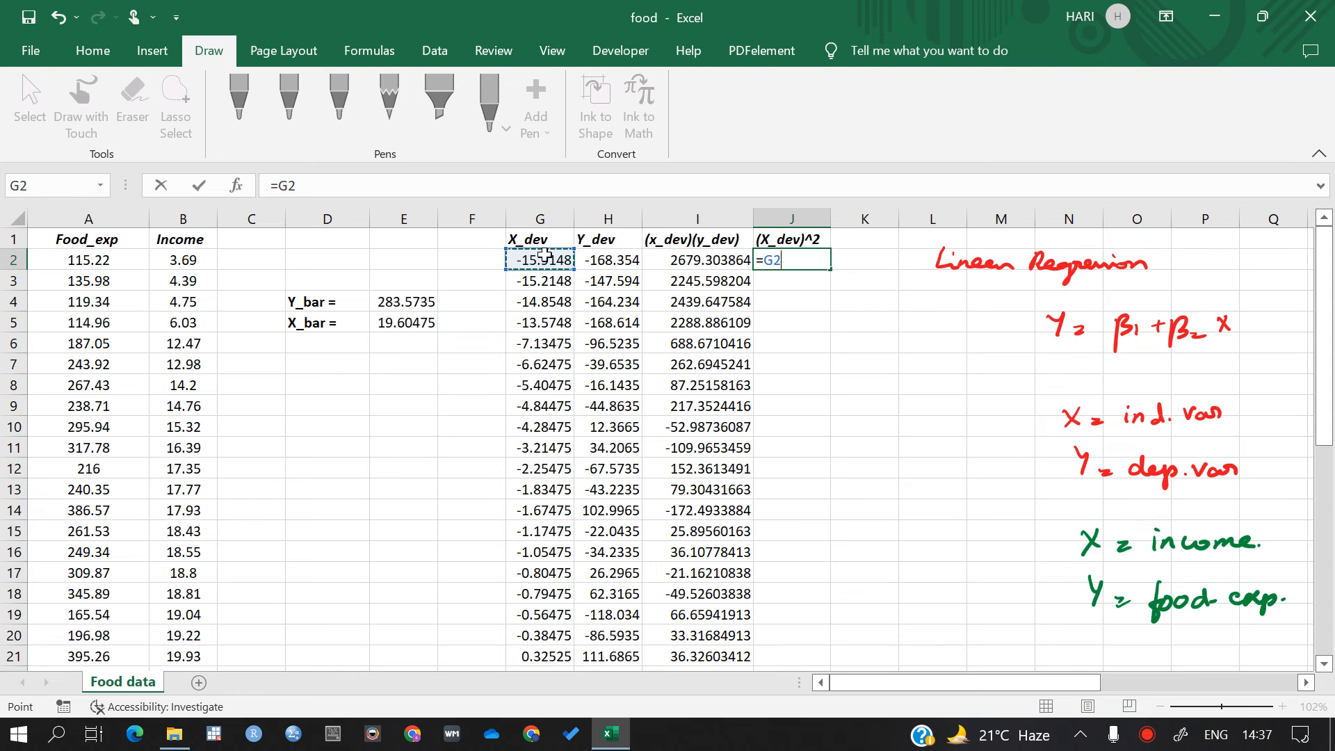
pyautogui.write('^2')
pyautogui.hotkey('ctrl', 'Return')
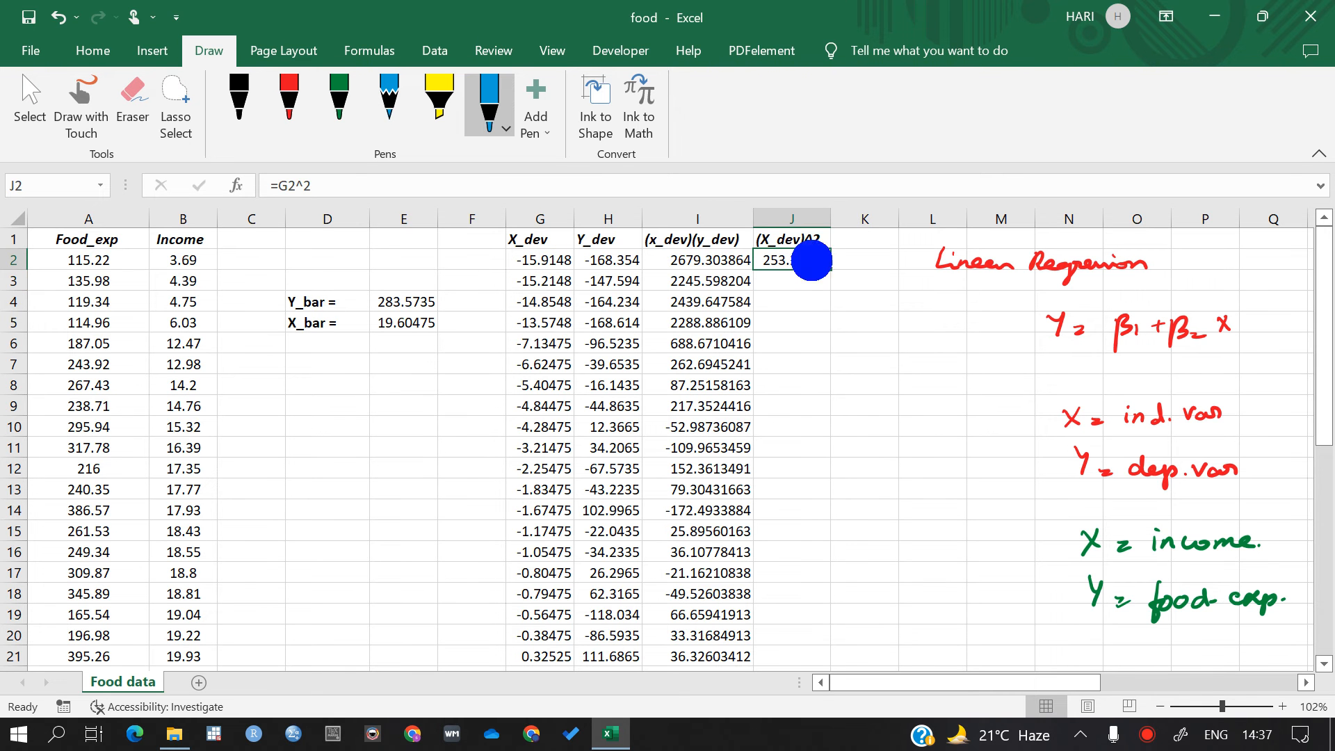
# Fill the squared income deviation formula from J2 down to J41.
pyautogui.moveTo(830, 272); pyautogui.dragTo(805, 635)
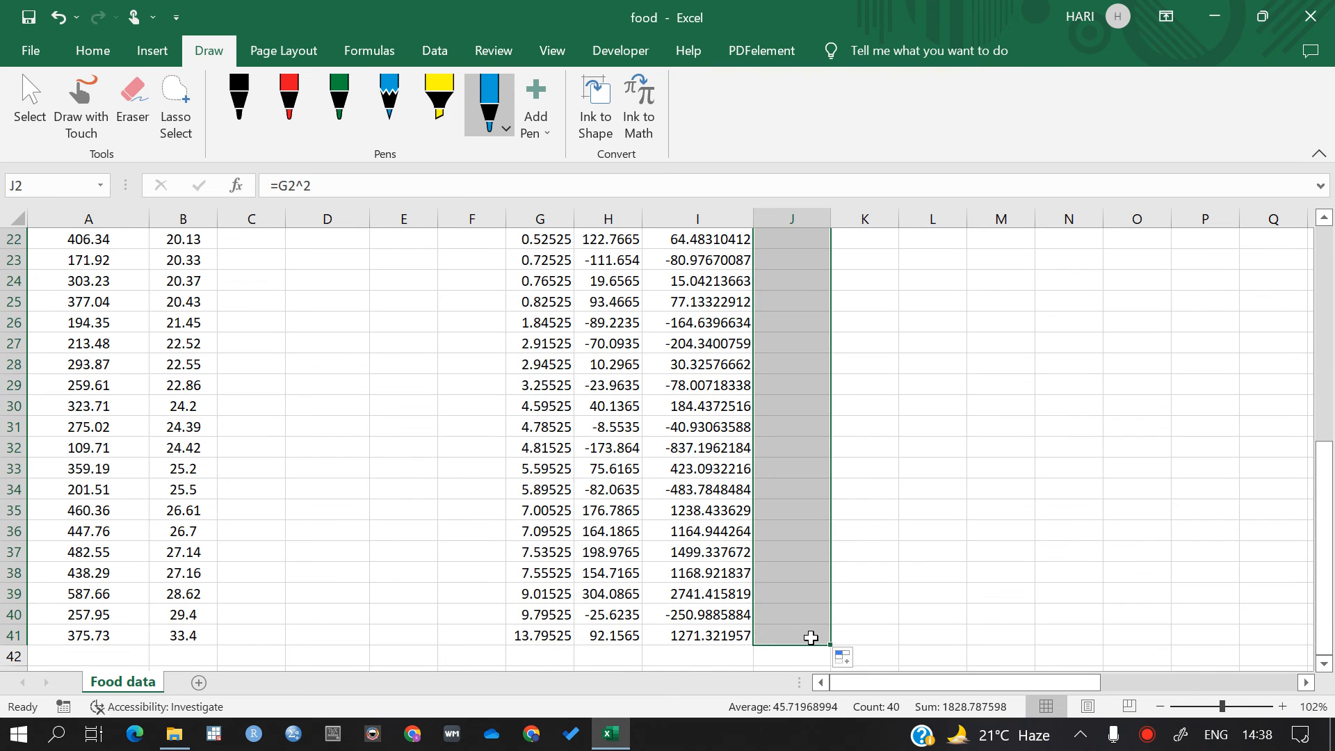
pyautogui.click(837, 634)
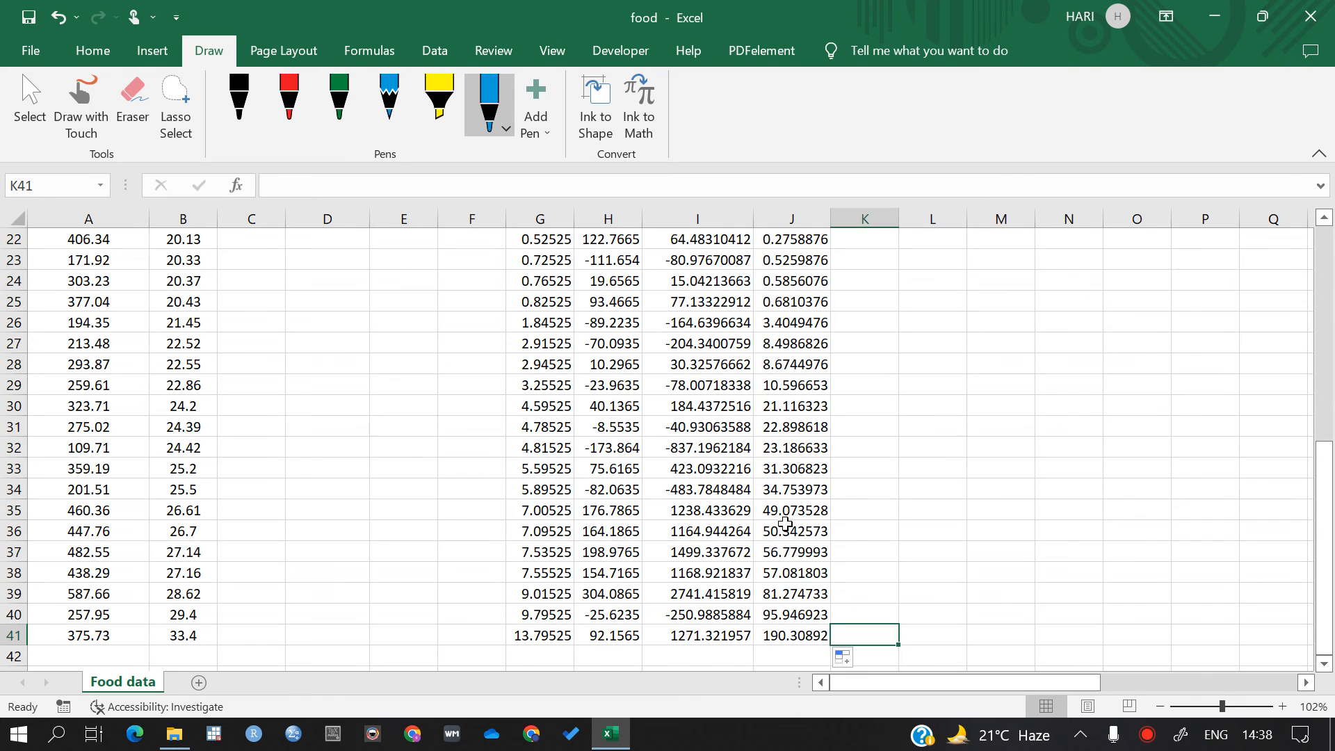
pyautogui.scroll(7, 784, 521)
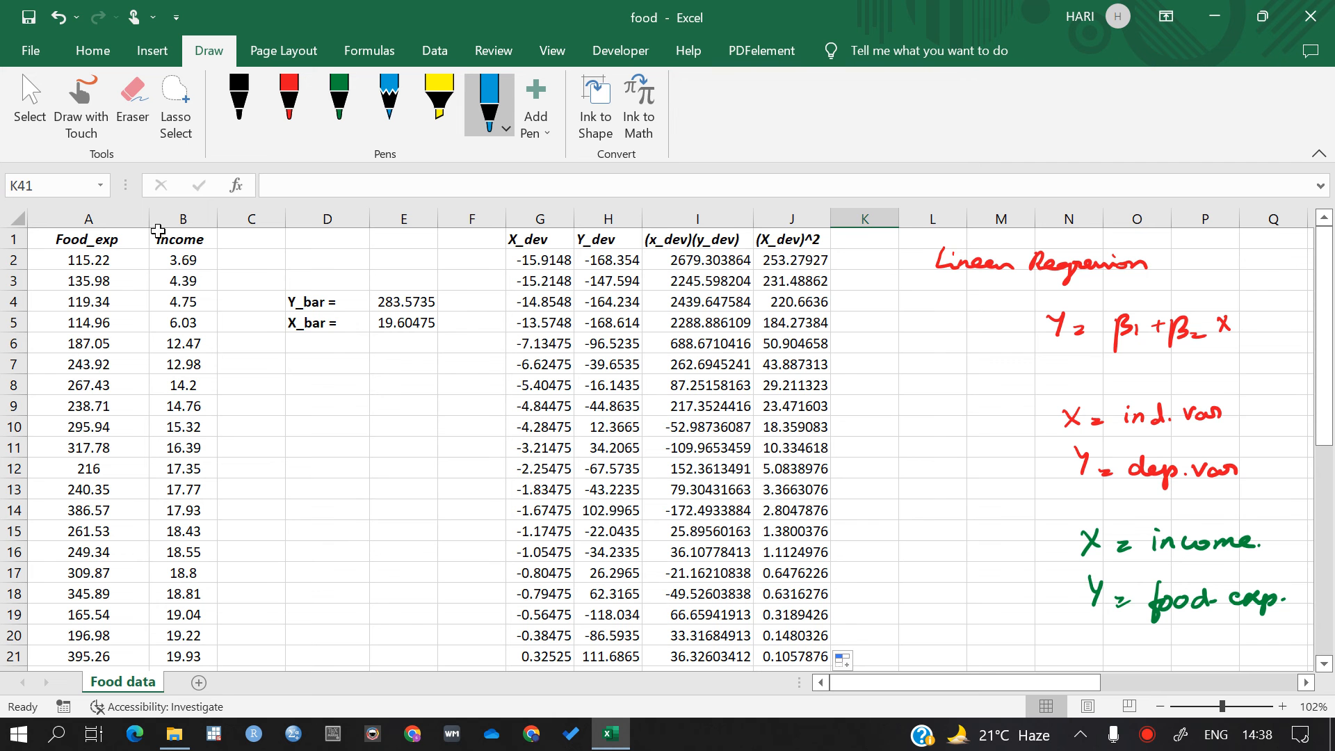
# Label D9 as "Sum[(x_dev)(y_dev)] =" and widen column D to fit the text.
pyautogui.hscroll(5, 935, 495)
pyautogui.scroll(-3, 936, 495)
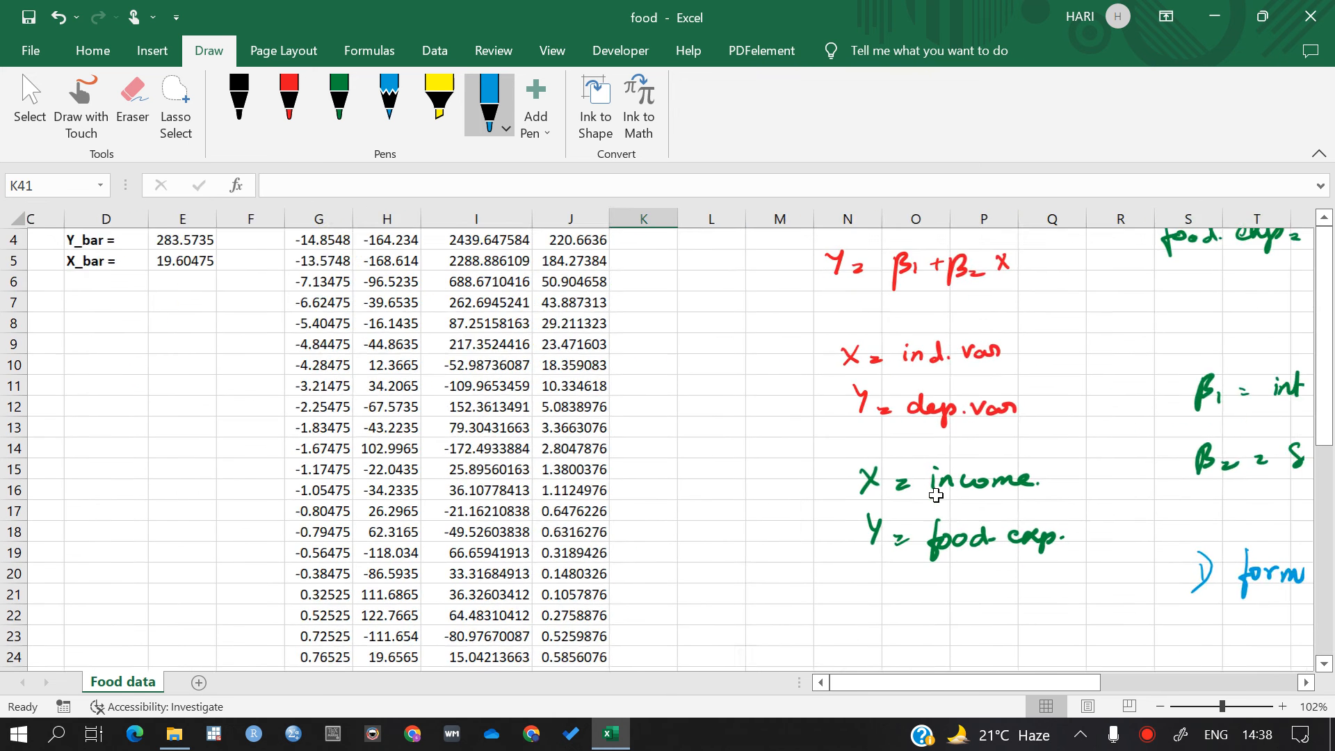
pyautogui.scroll(-4, 936, 495)
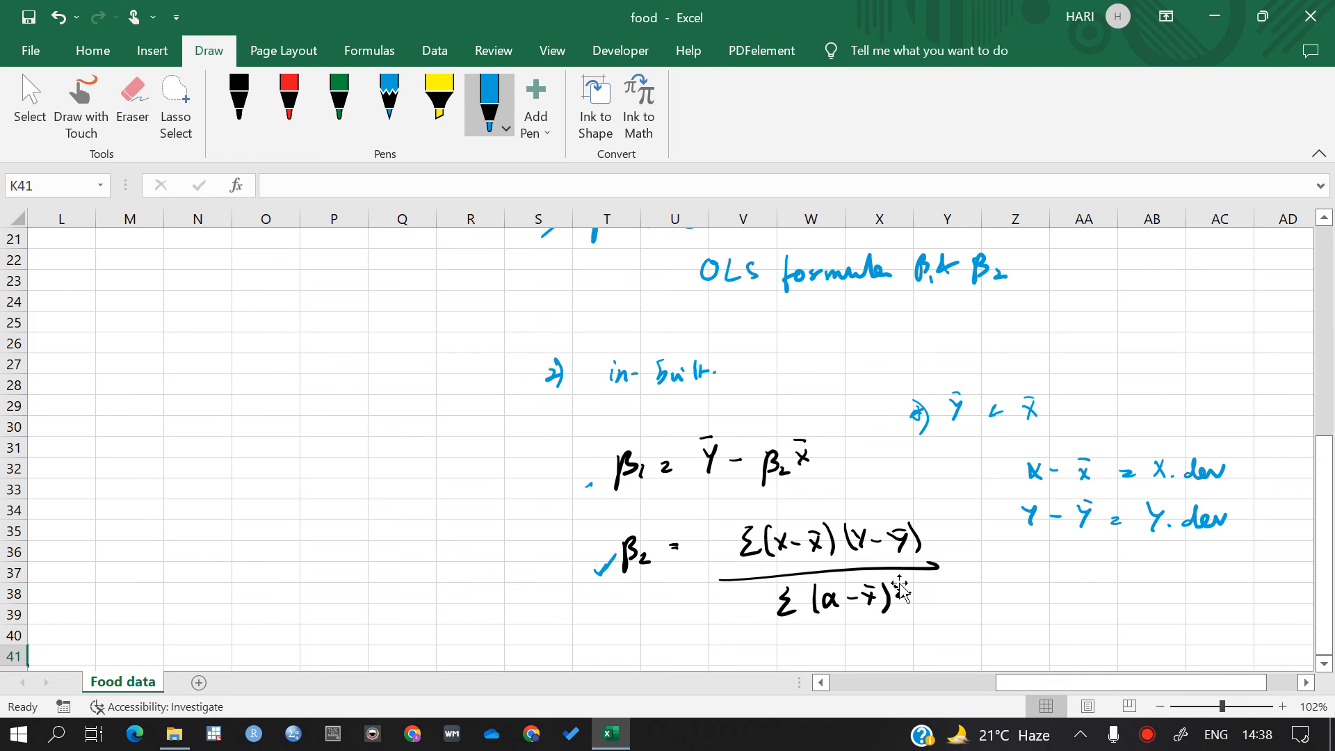
pyautogui.hscroll(-5, 864, 614)
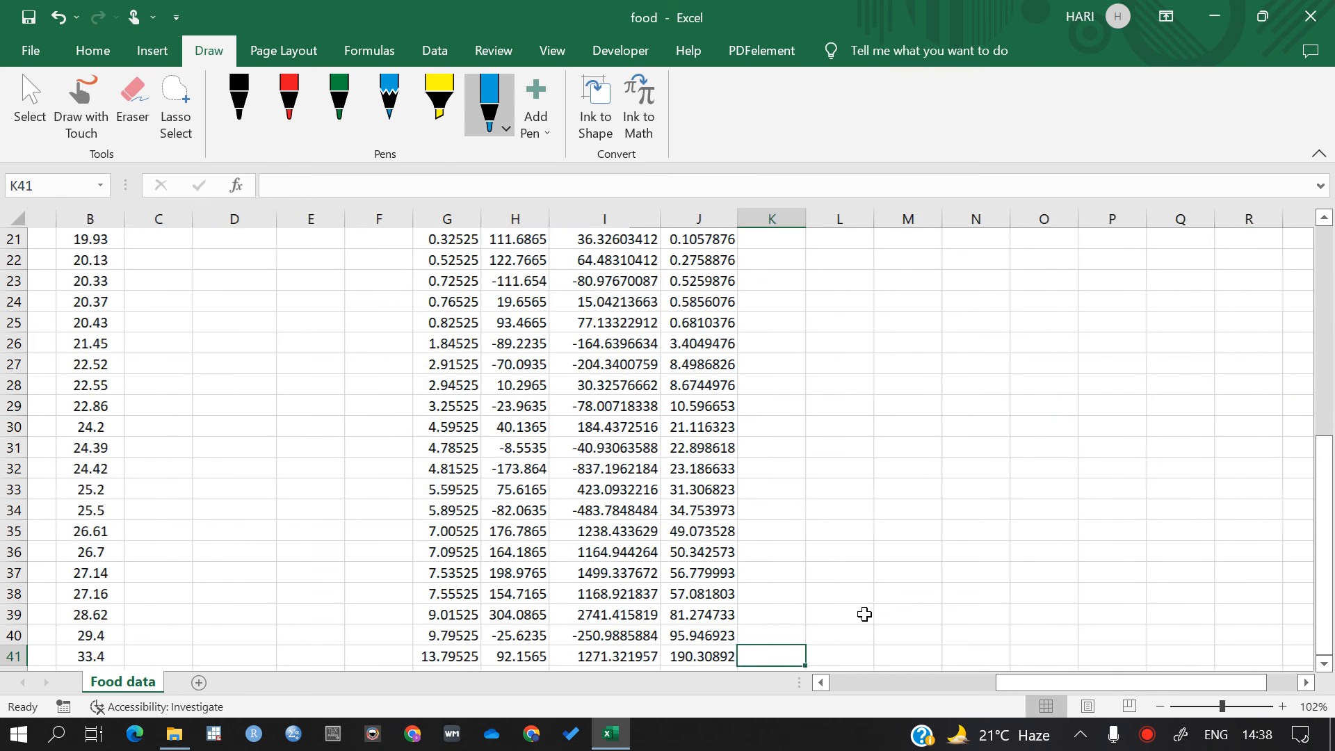
pyautogui.scroll(7, 763, 359)
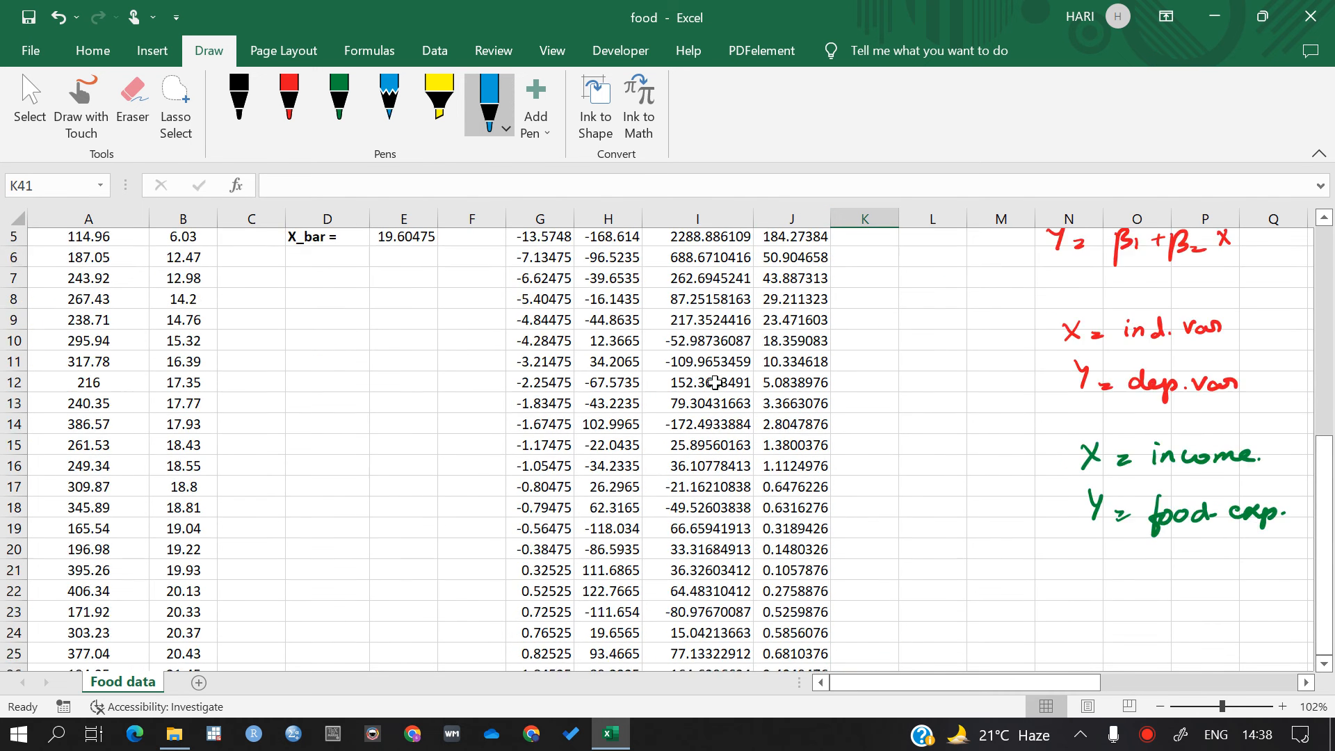
pyautogui.click(308, 396)
pyautogui.doubleClick(311, 401)
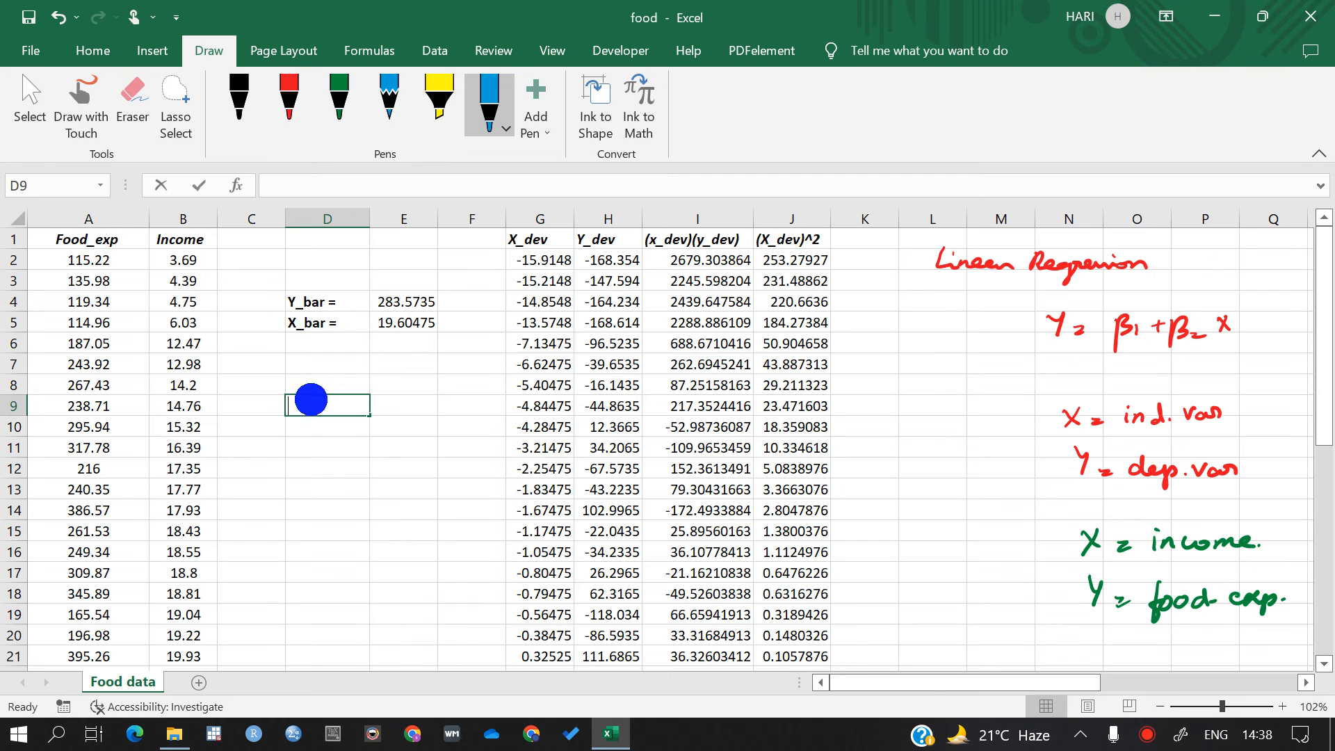
pyautogui.write('Sum[')
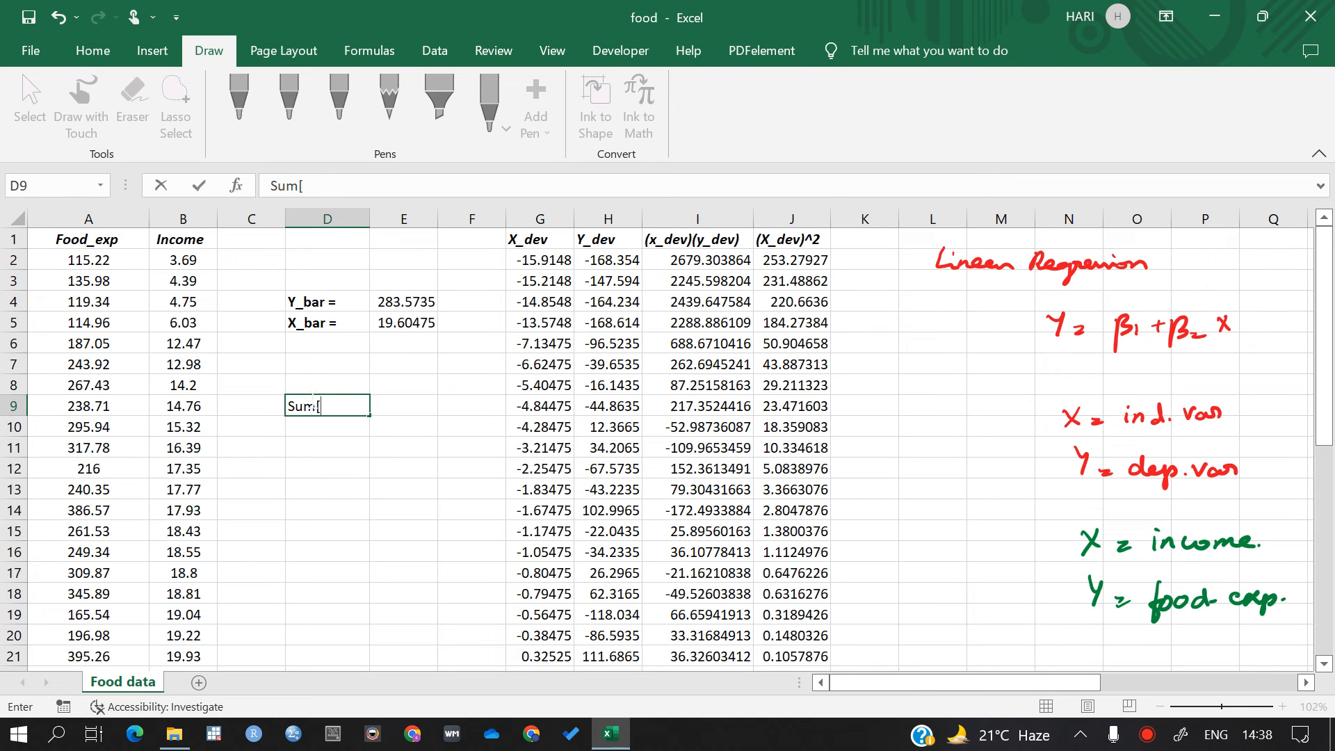
pyautogui.write('(x_dev)(y_dev)] = \\')
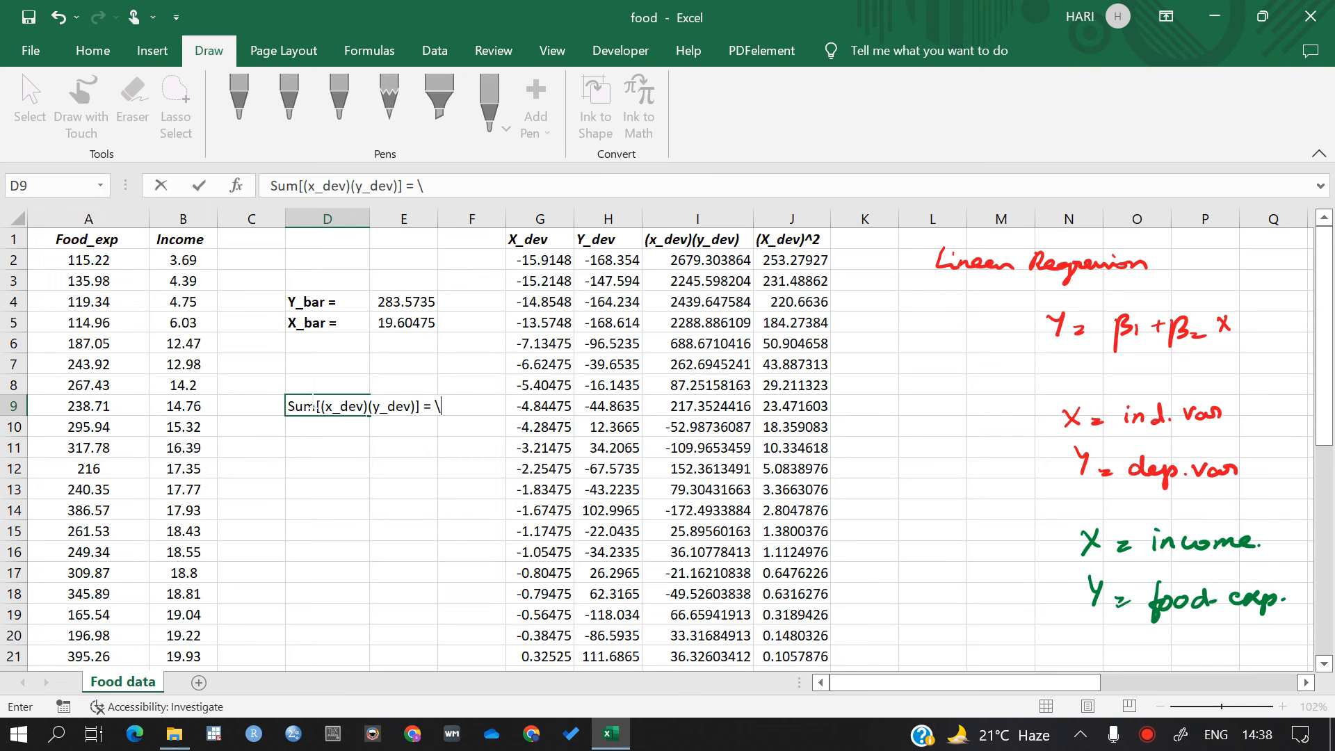
pyautogui.press('BackSpace')
pyautogui.press('Return')
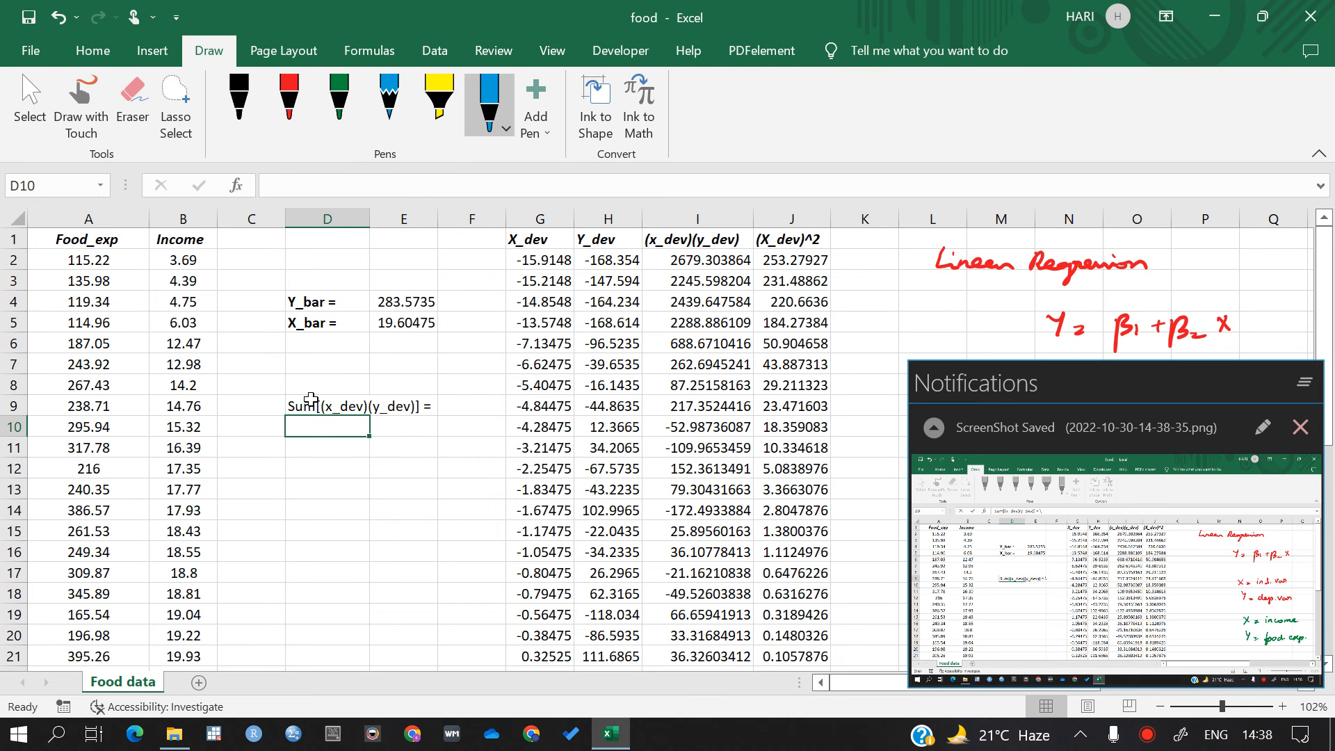
pyautogui.click(1300, 427)
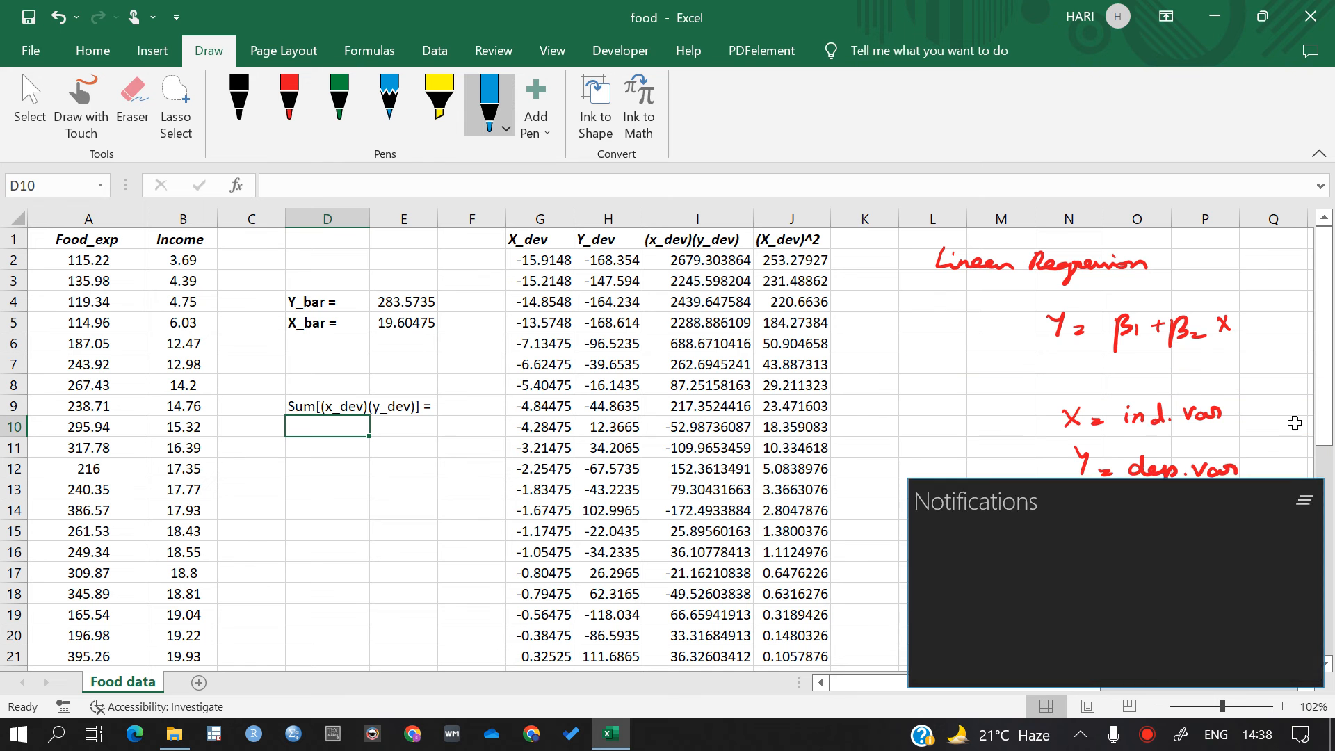
pyautogui.click(349, 403)
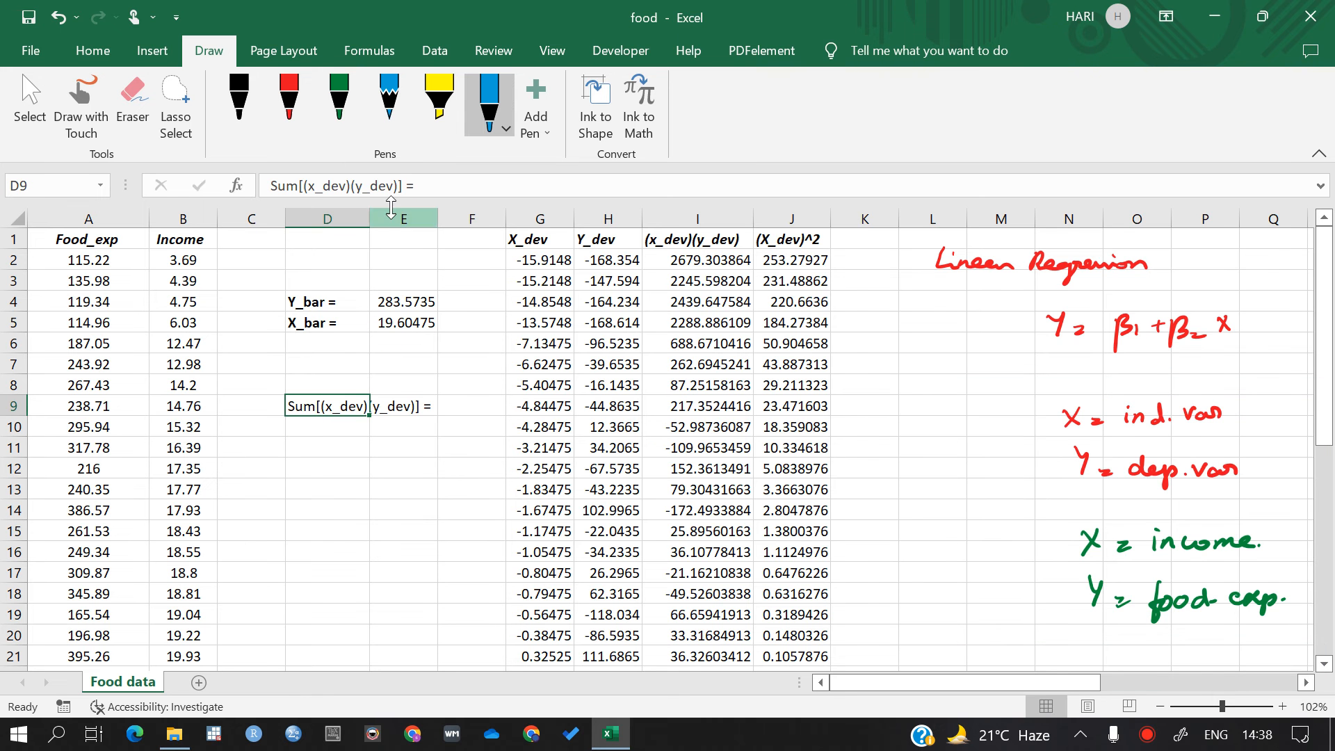
pyautogui.doubleClick(369, 217)
# Label D10 as "Sum(x_Dev)^2 =" below the deviation product sum label.
pyautogui.doubleClick(357, 426)
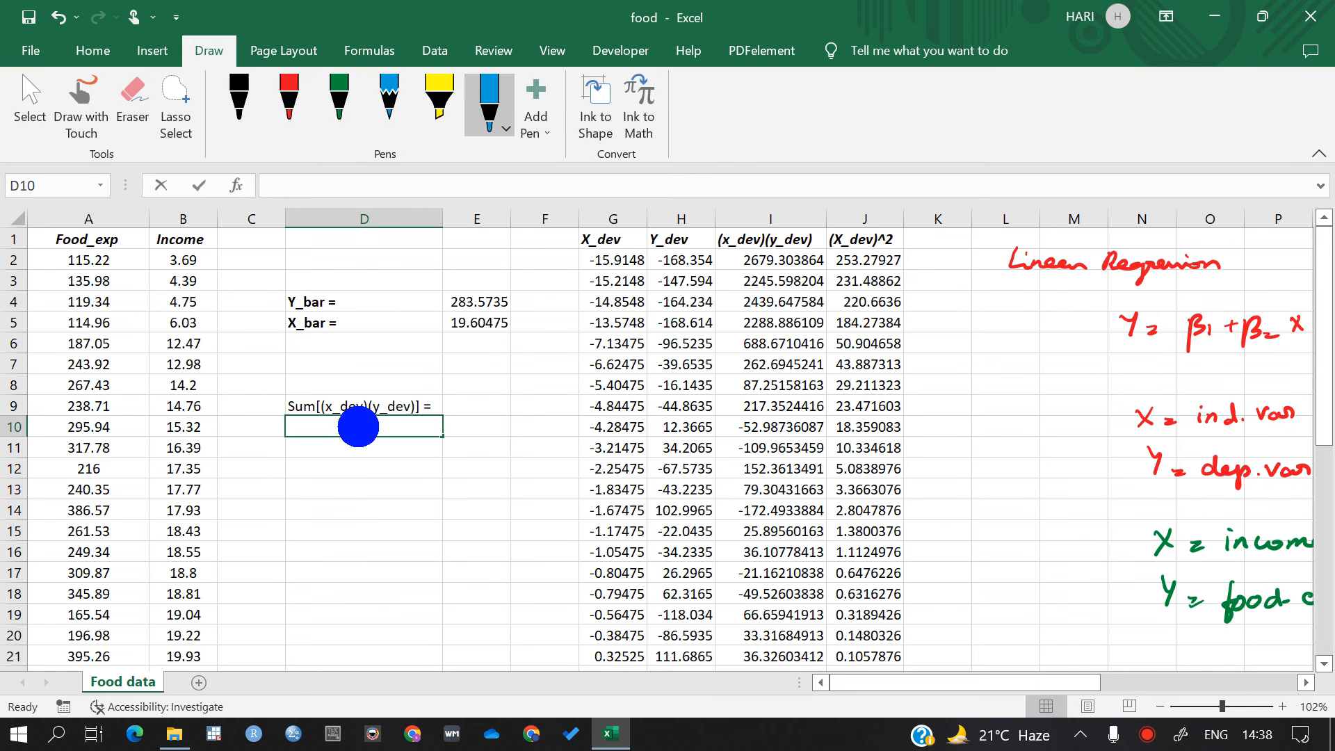
pyautogui.write('Su')
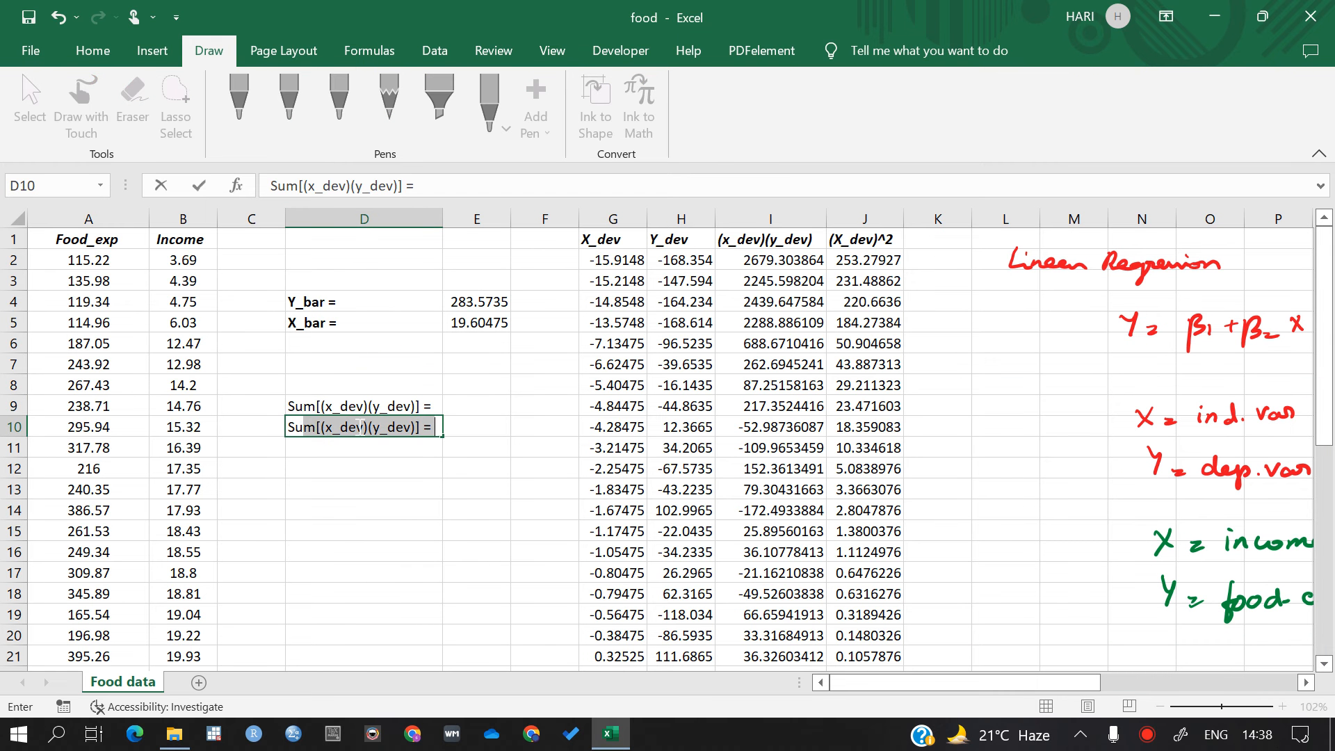
pyautogui.write('m(')
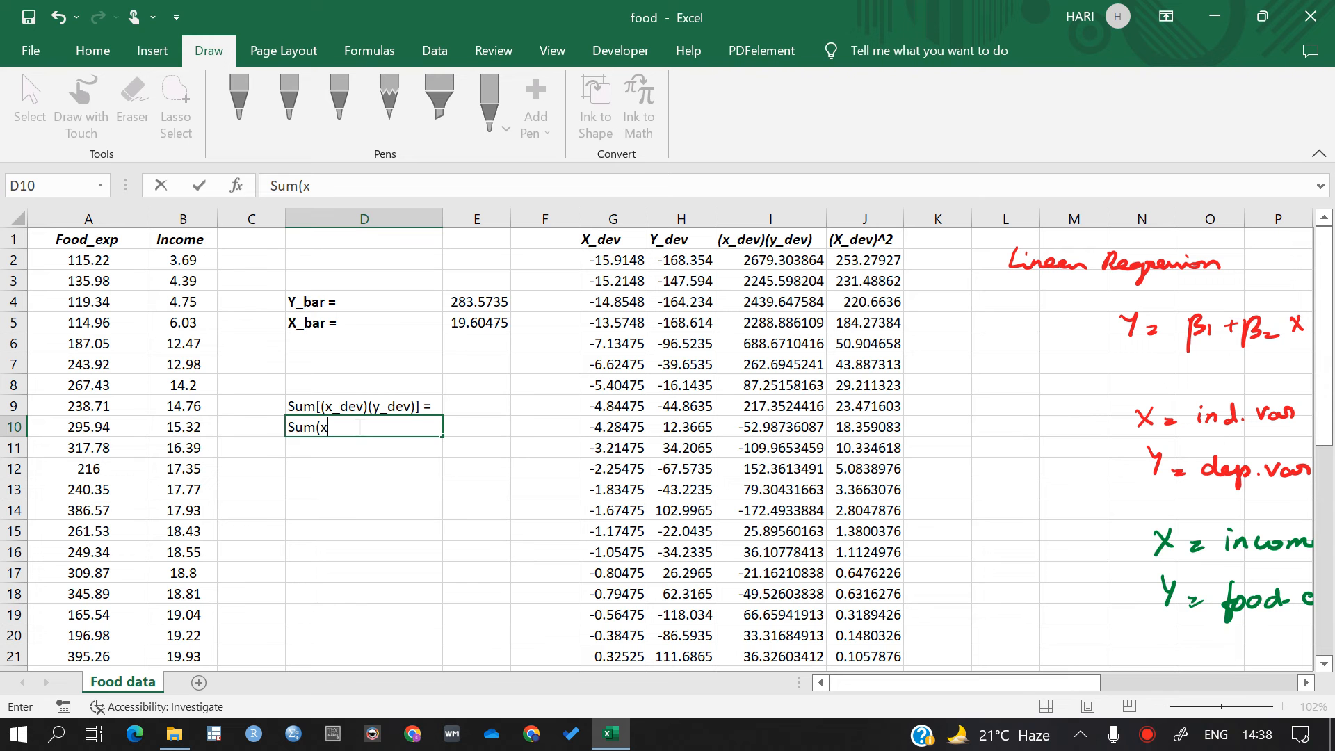
pyautogui.write('x_DE')
pyautogui.press('Return')
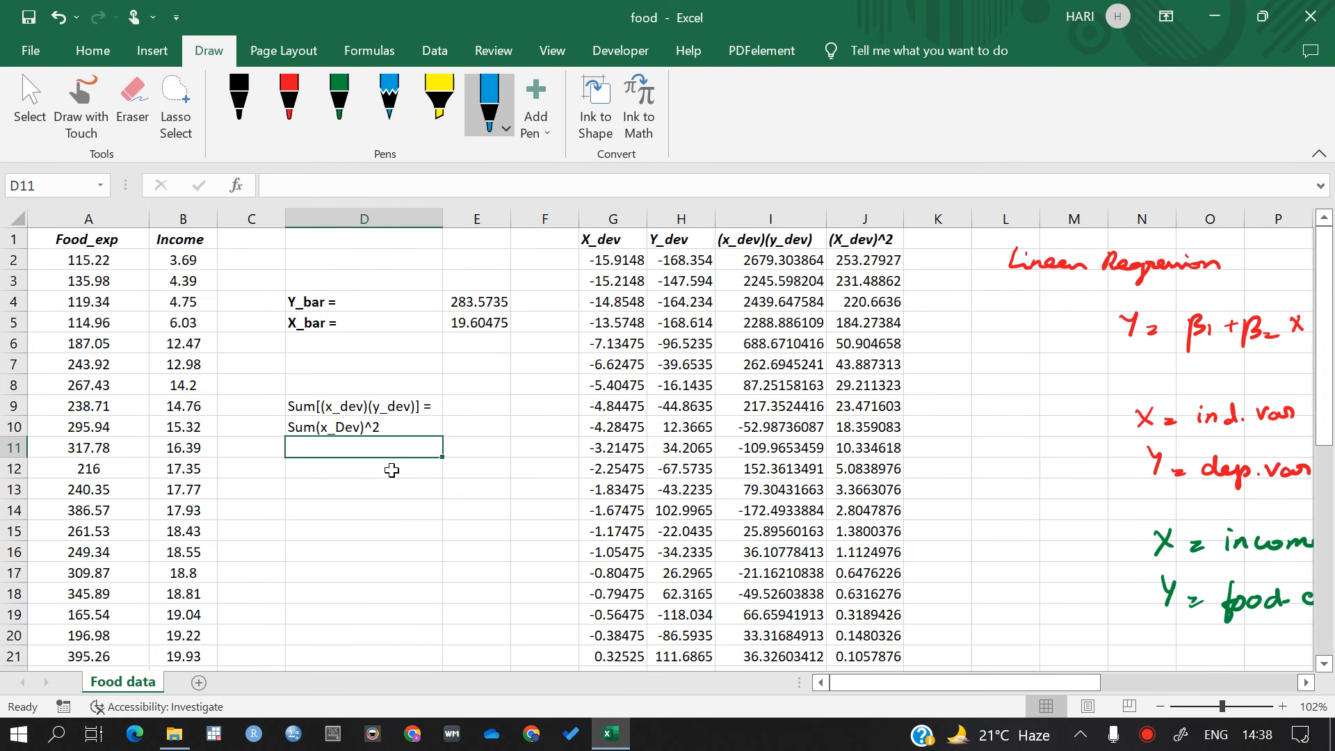
pyautogui.doubleClick(383, 426)
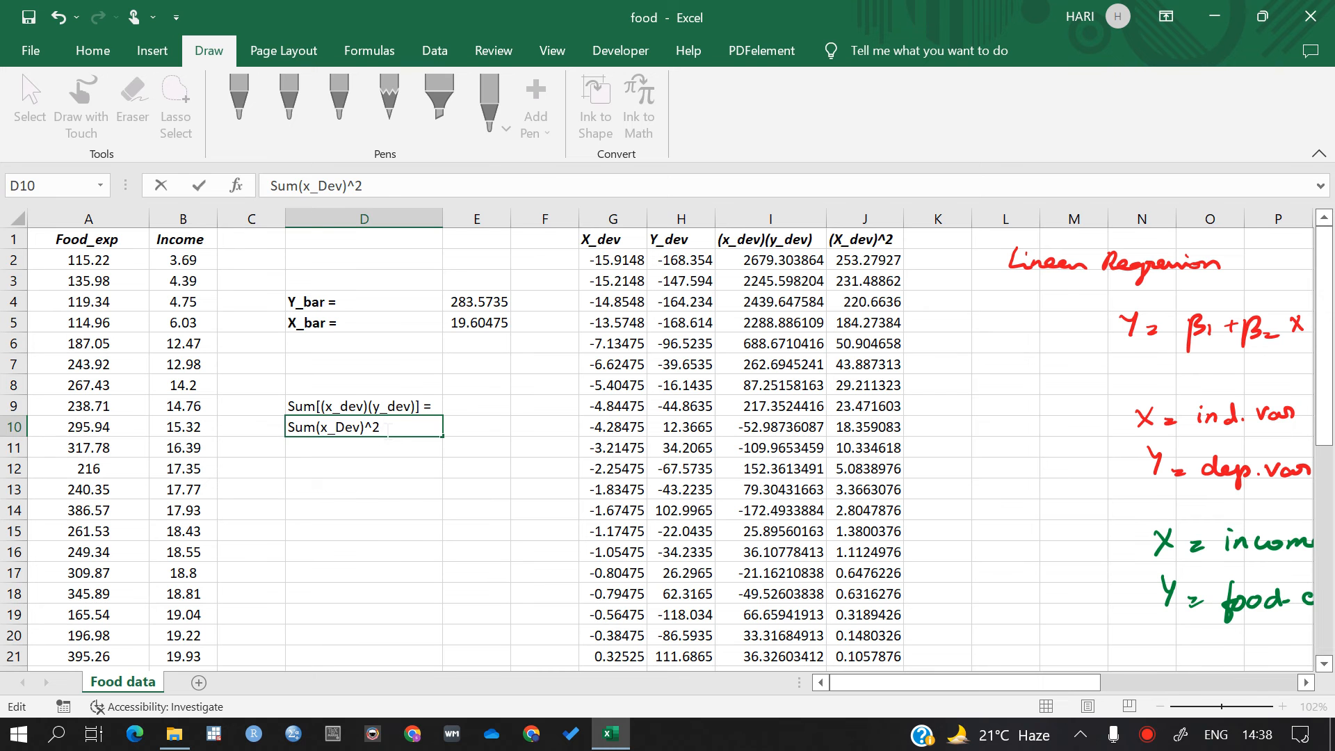
pyautogui.press('Return')
# Make the two sum labels in D9:D10 bold.
pyautogui.moveTo(369, 405); pyautogui.dragTo(374, 426)
pyautogui.hotkey('ctrl', 'b')
pyautogui.click(369, 468)
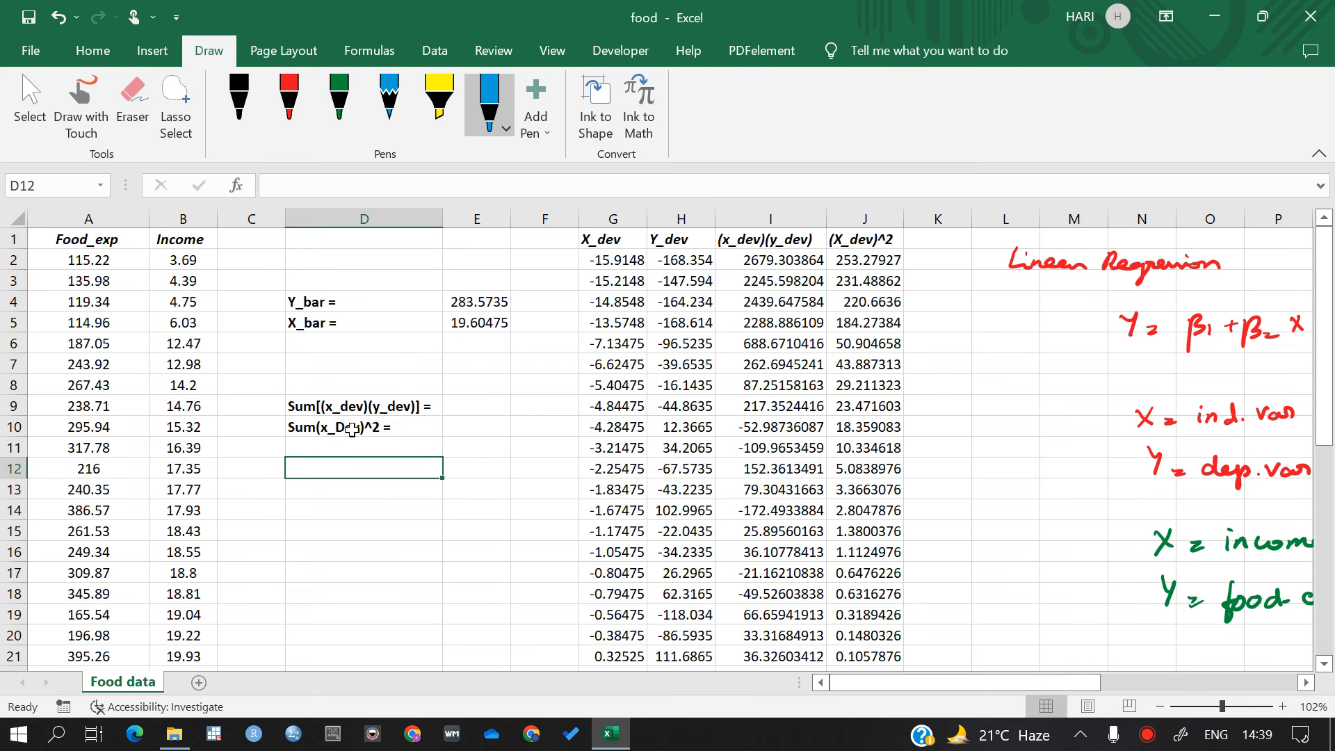
# Calculate the sum of the deviation products in E9 with the formula =SUM(I2:I41).
pyautogui.doubleClick(489, 410)
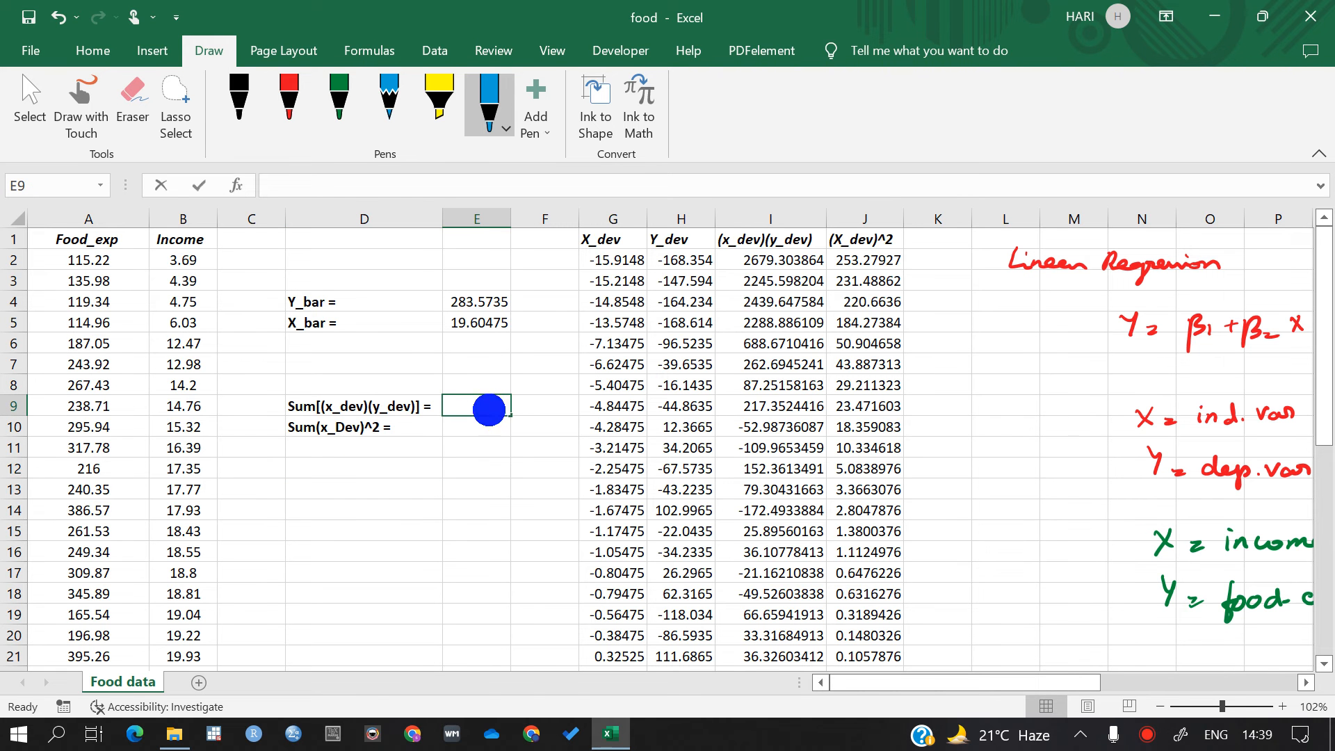
pyautogui.write('=')
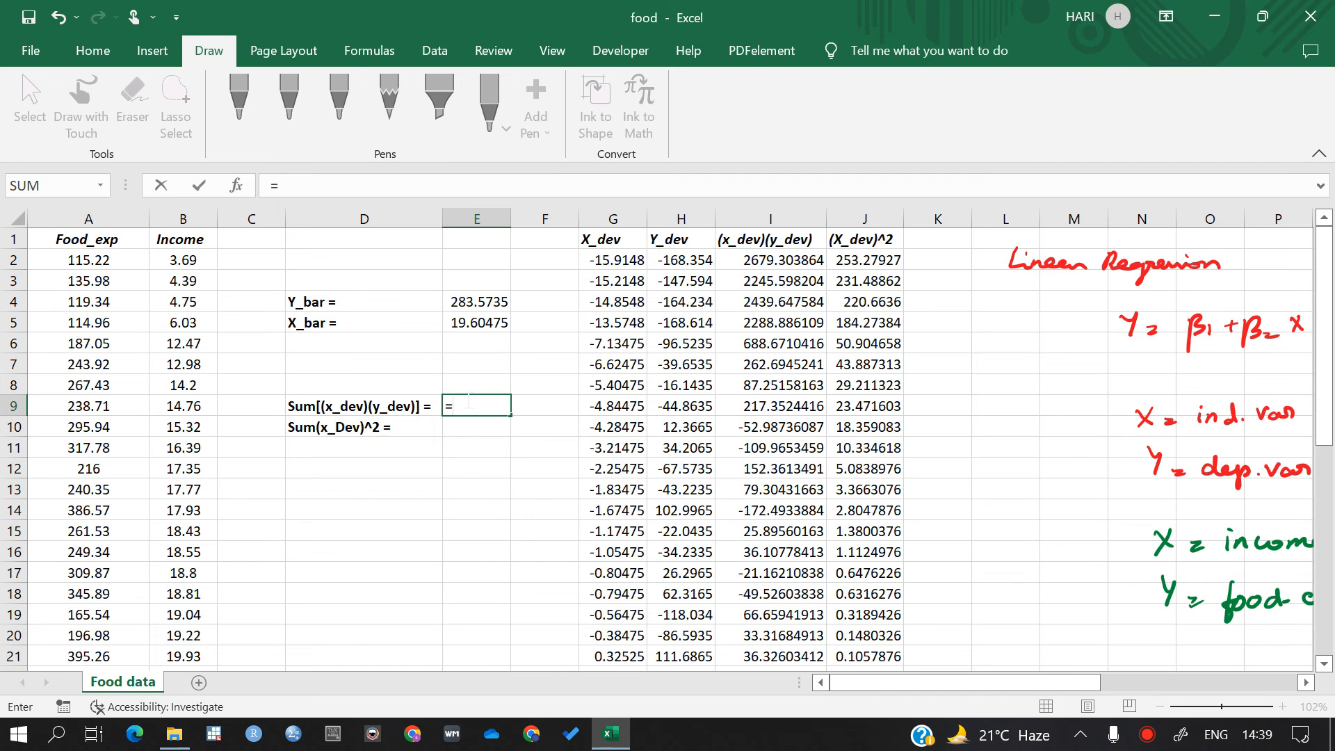
pyautogui.write('SUM')
pyautogui.press('BackSpace')
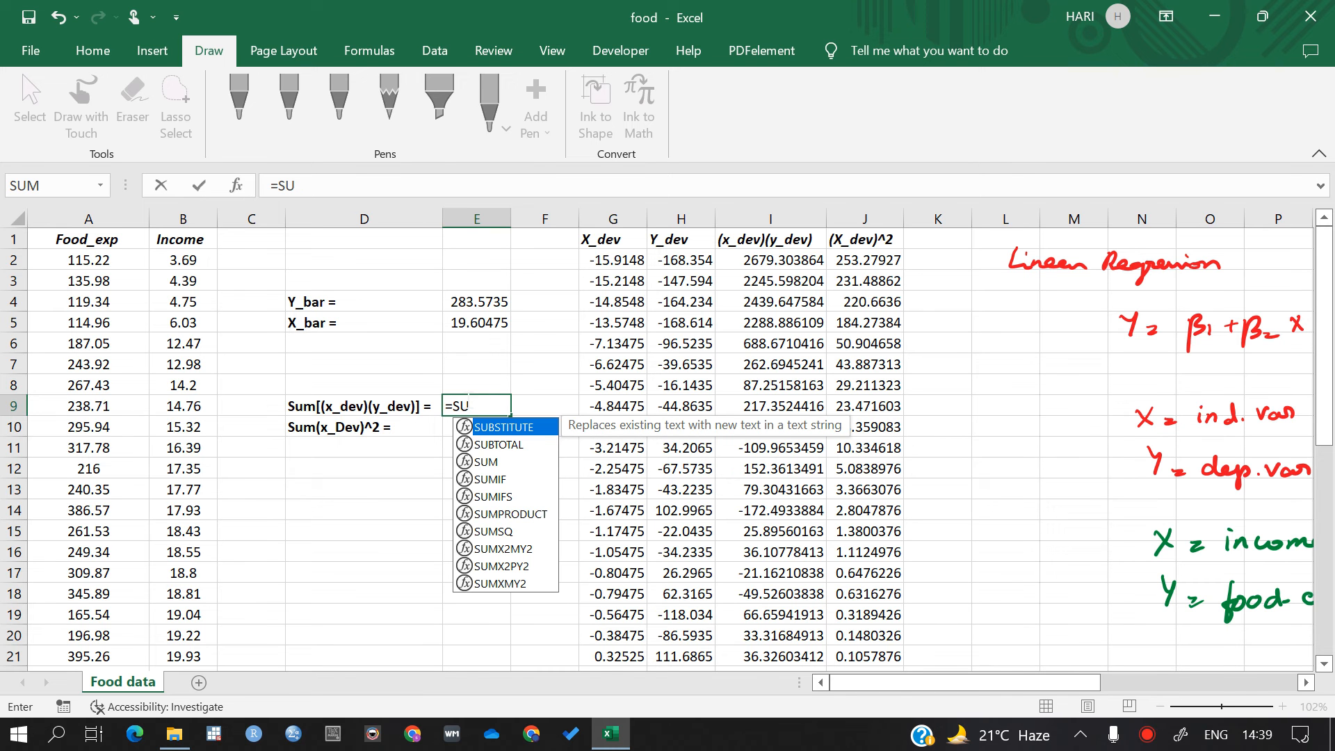
pyautogui.doubleClick(486, 462)
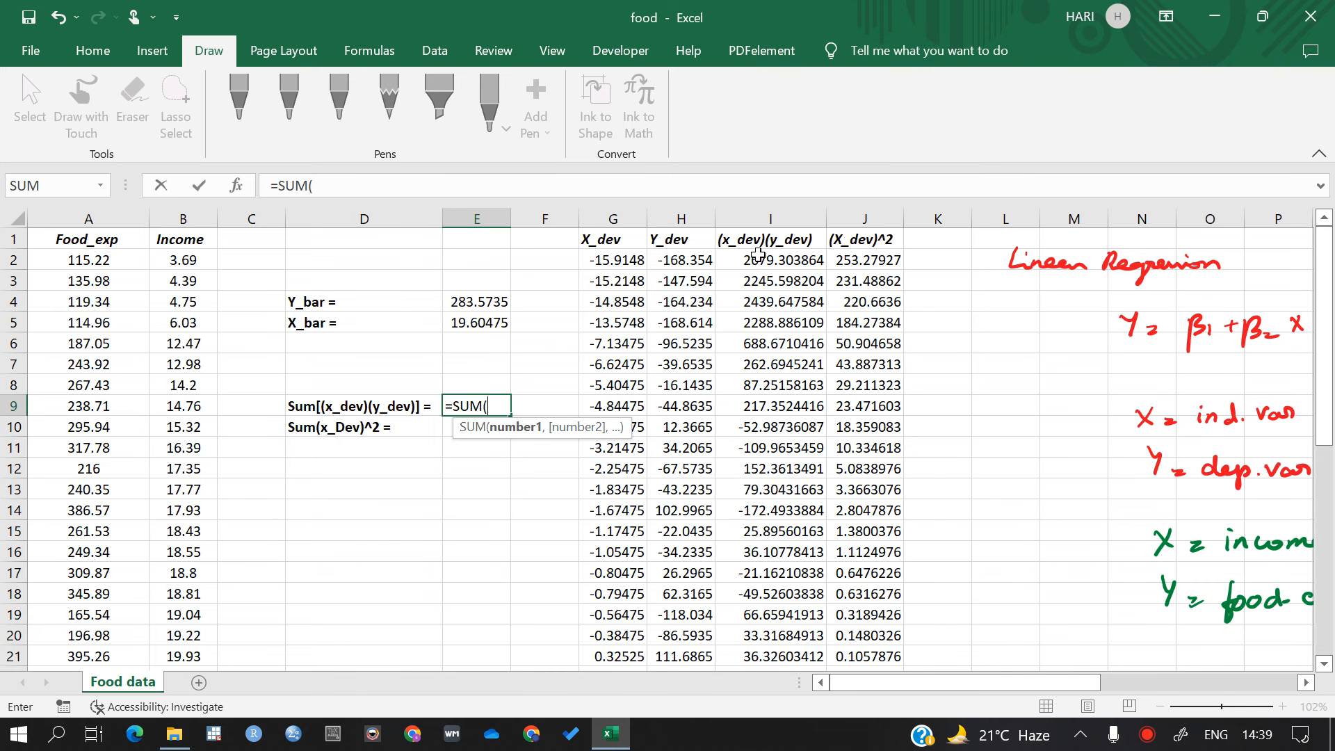
pyautogui.moveTo(758, 258); pyautogui.dragTo(783, 653)
pyautogui.scroll(5, 487, 438)
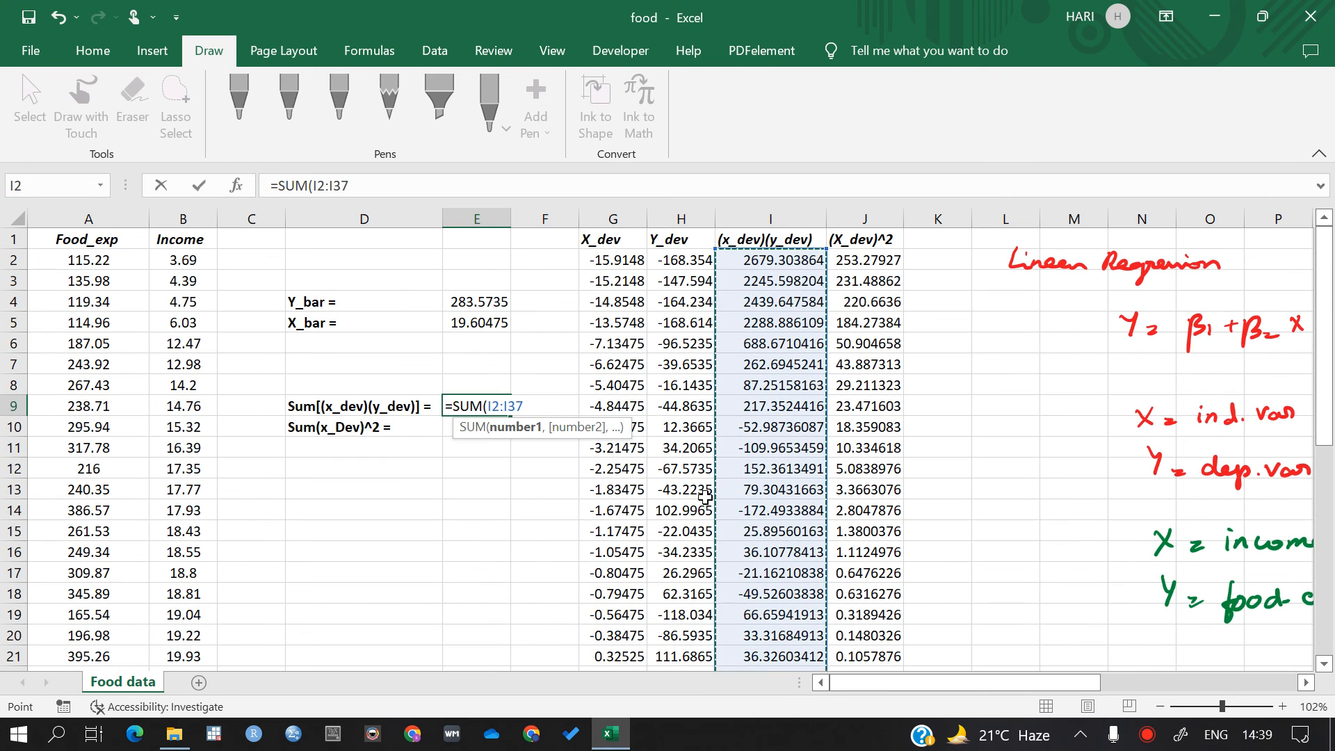
pyautogui.scroll(-8, 705, 497)
pyautogui.scroll(8, 705, 497)
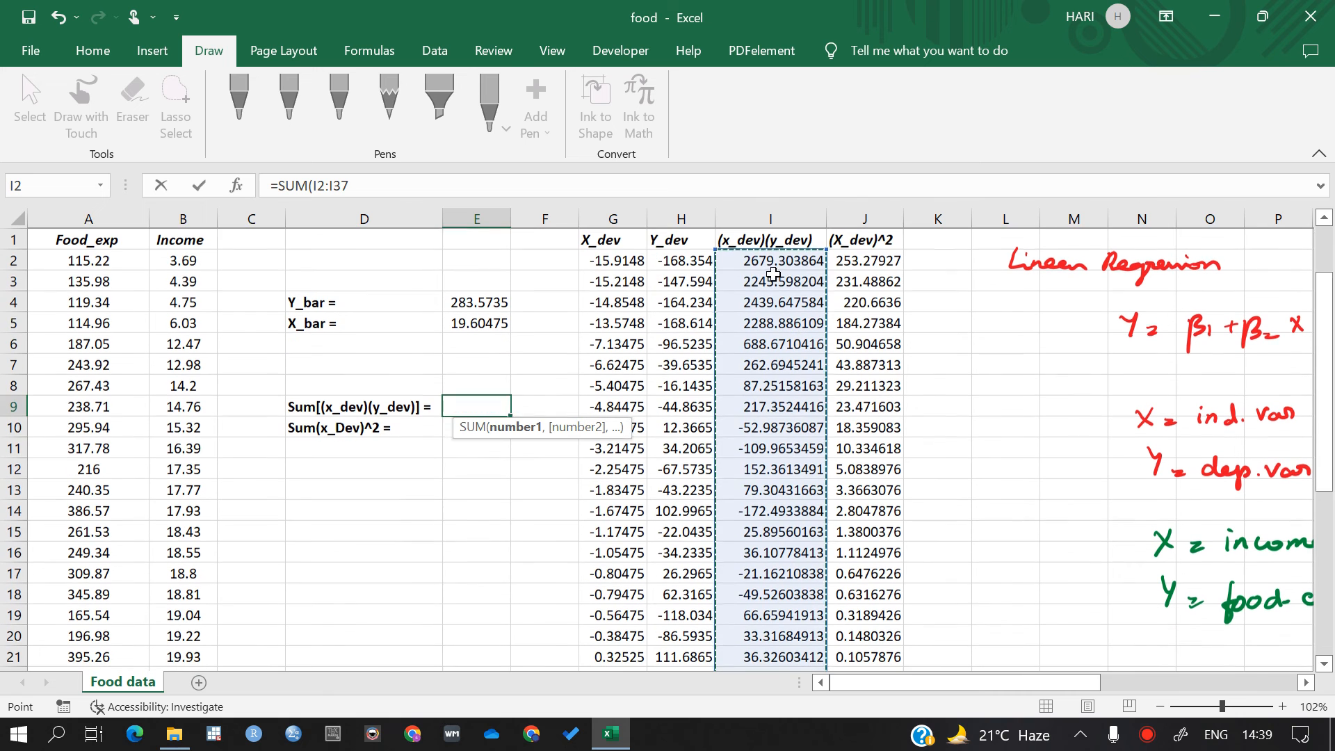
pyautogui.click(765, 261)
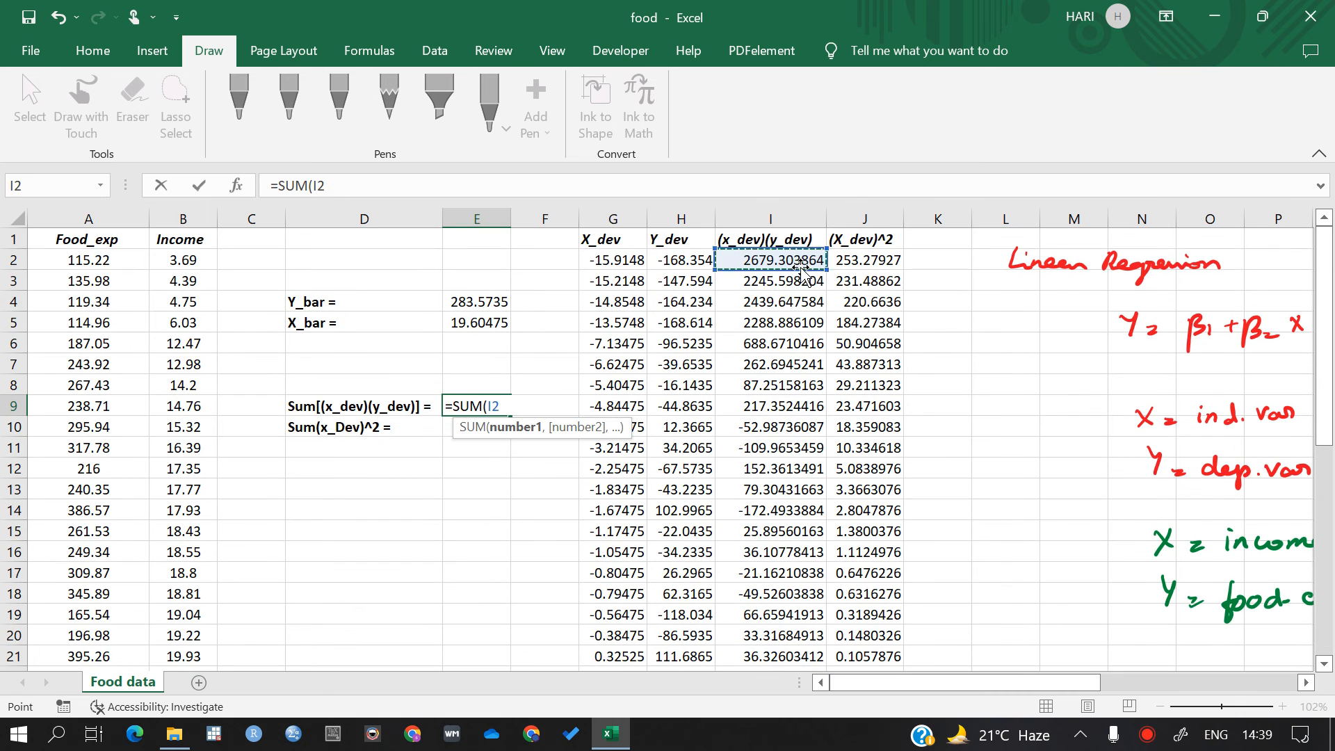
pyautogui.moveTo(806, 261); pyautogui.dragTo(782, 636)
pyautogui.scroll(7, 744, 552)
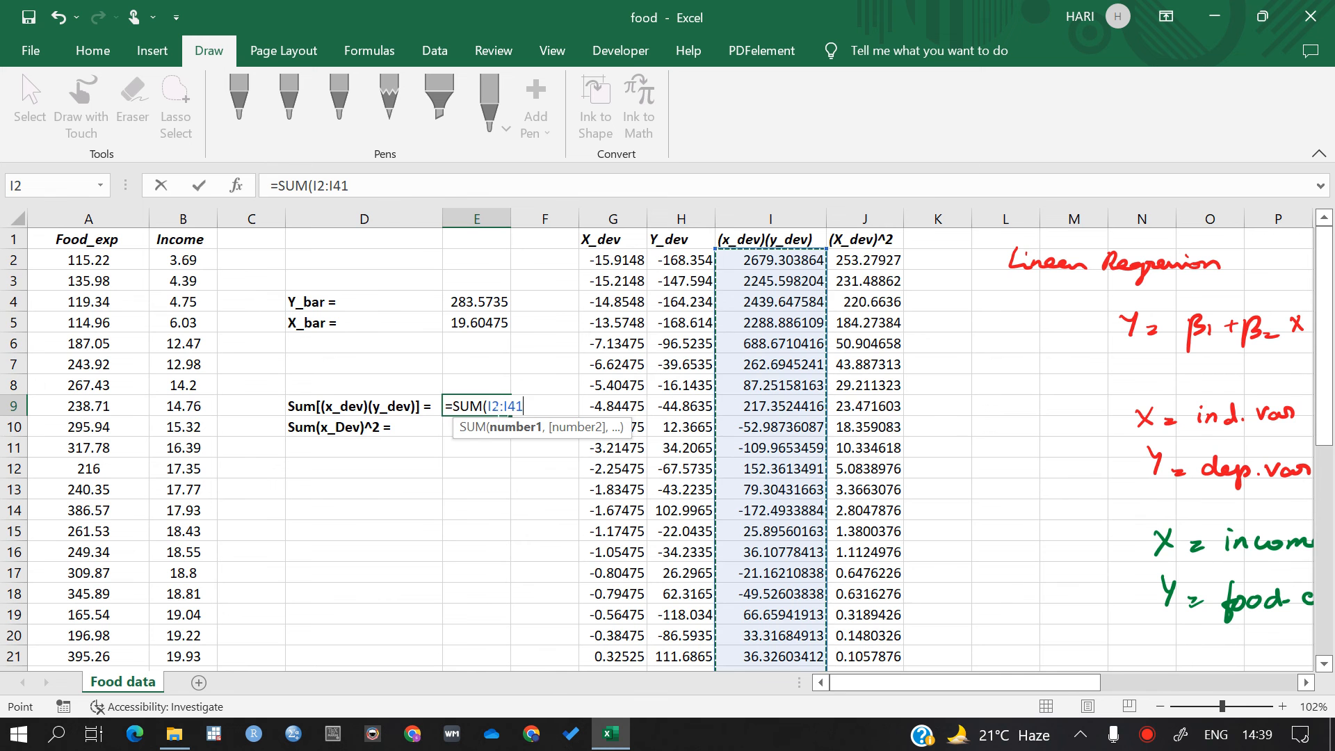
pyautogui.press('Return')
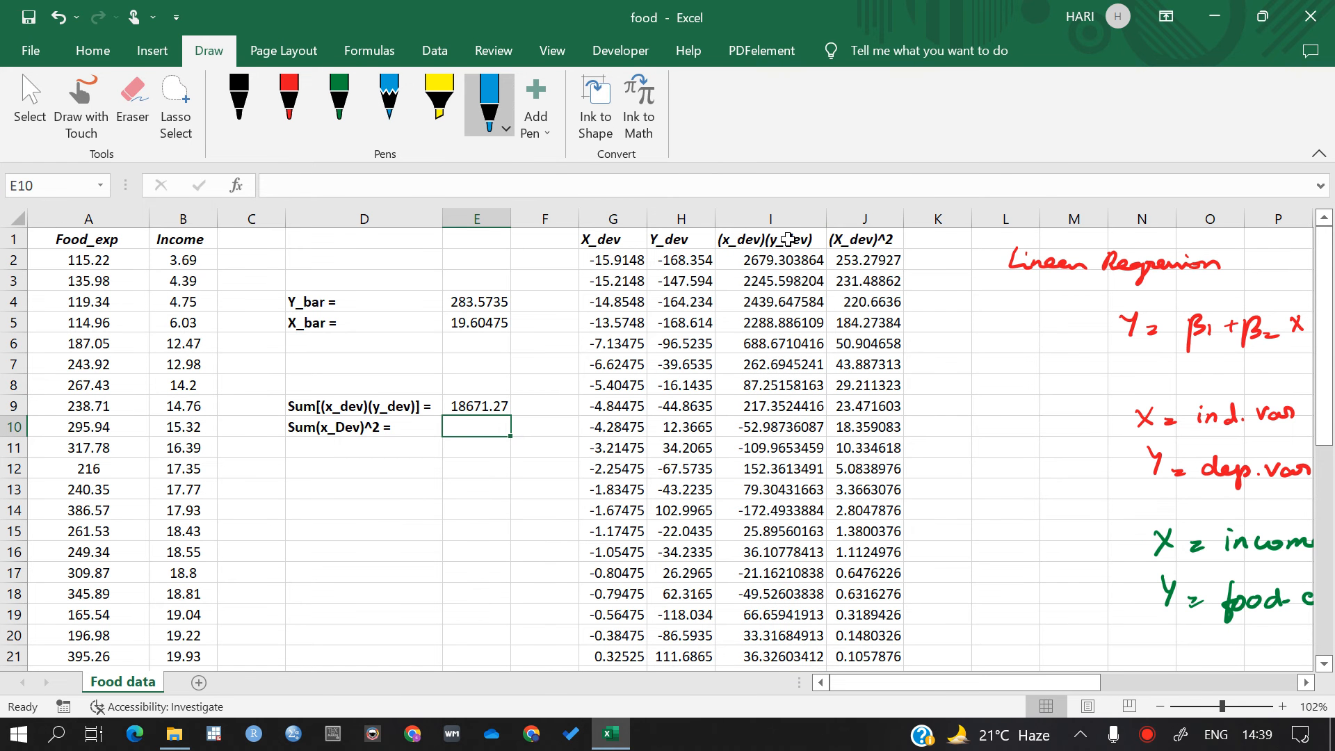
# Calculate the sum of the squared income deviations in E10 with the formula =SUM(J2:J41).
pyautogui.doubleClick(496, 419)
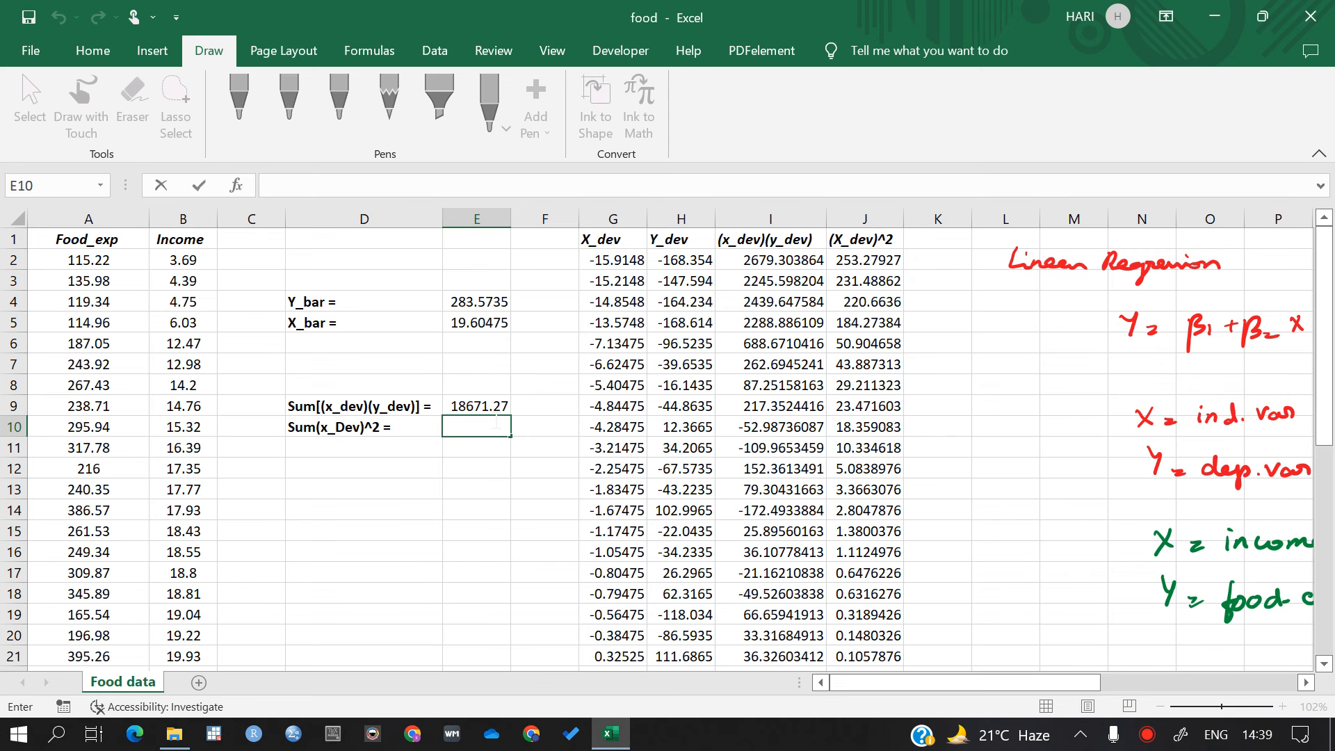
pyautogui.write('=su')
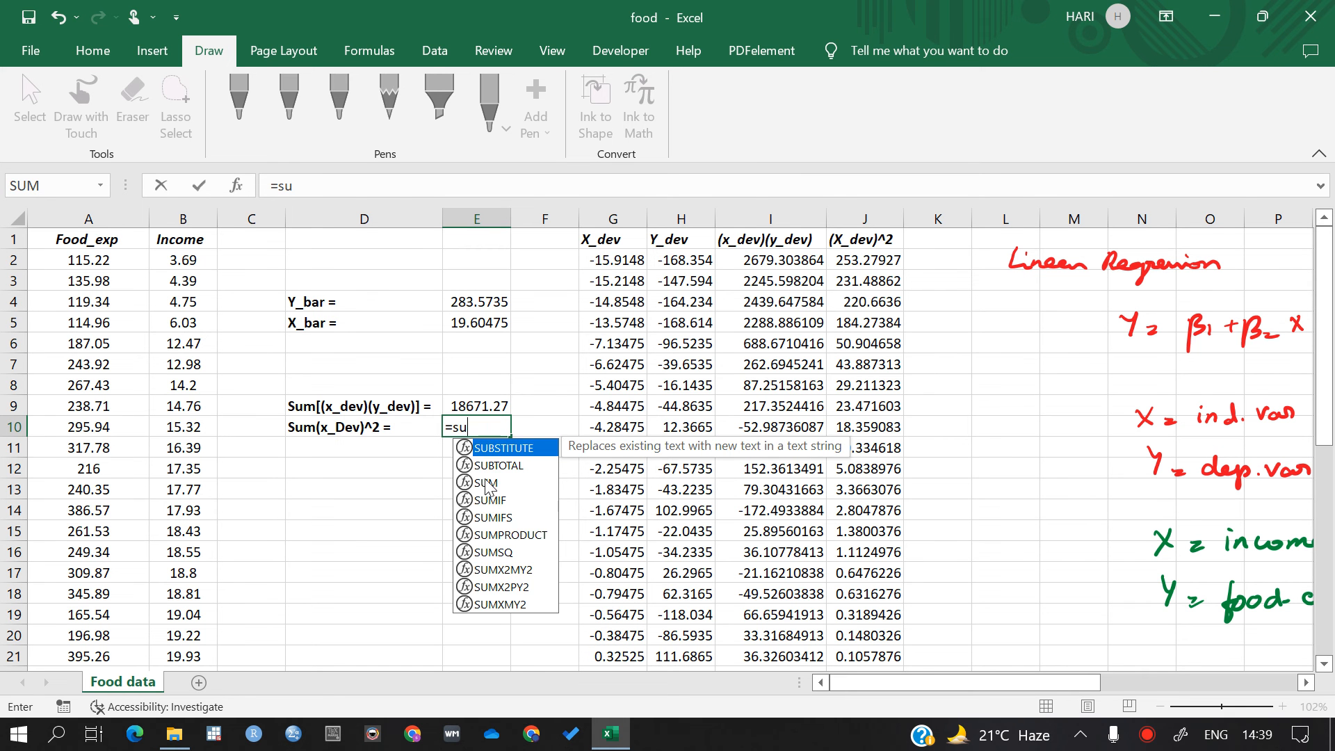
pyautogui.doubleClick(486, 483)
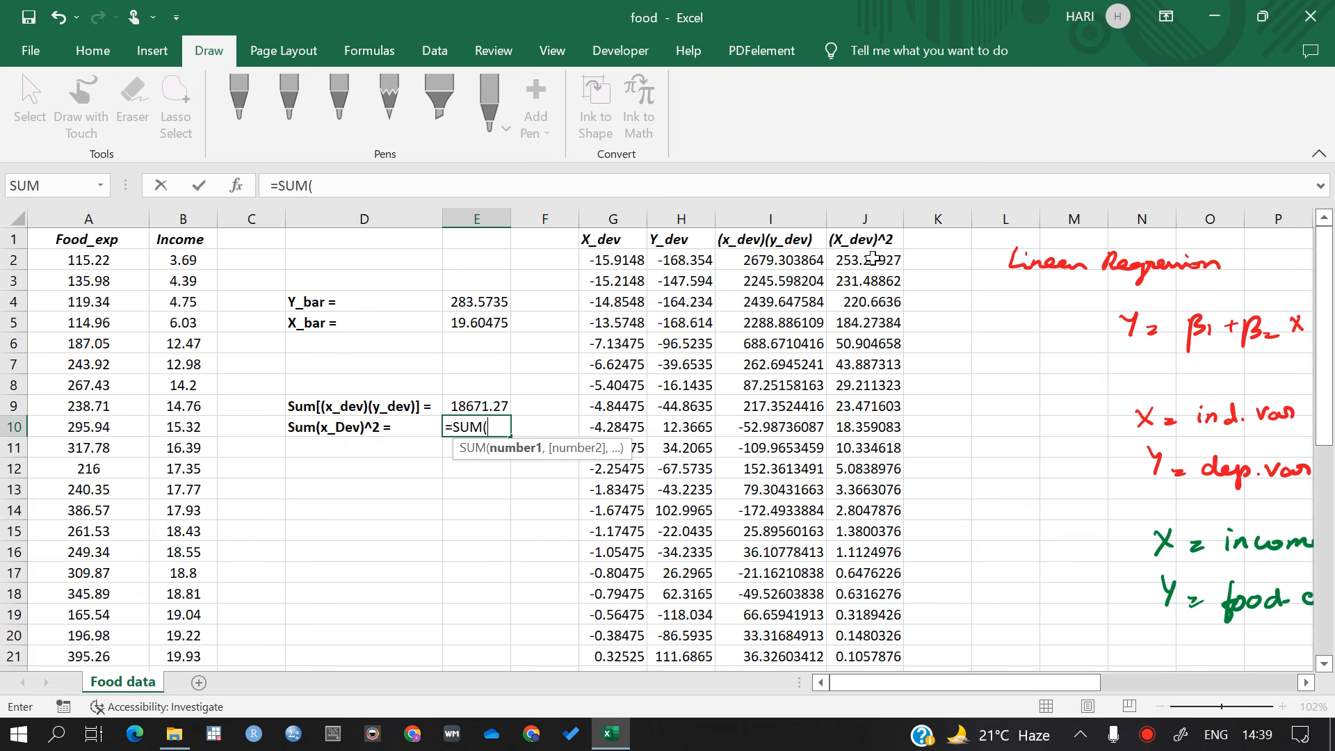
pyautogui.moveTo(869, 259); pyautogui.dragTo(863, 634)
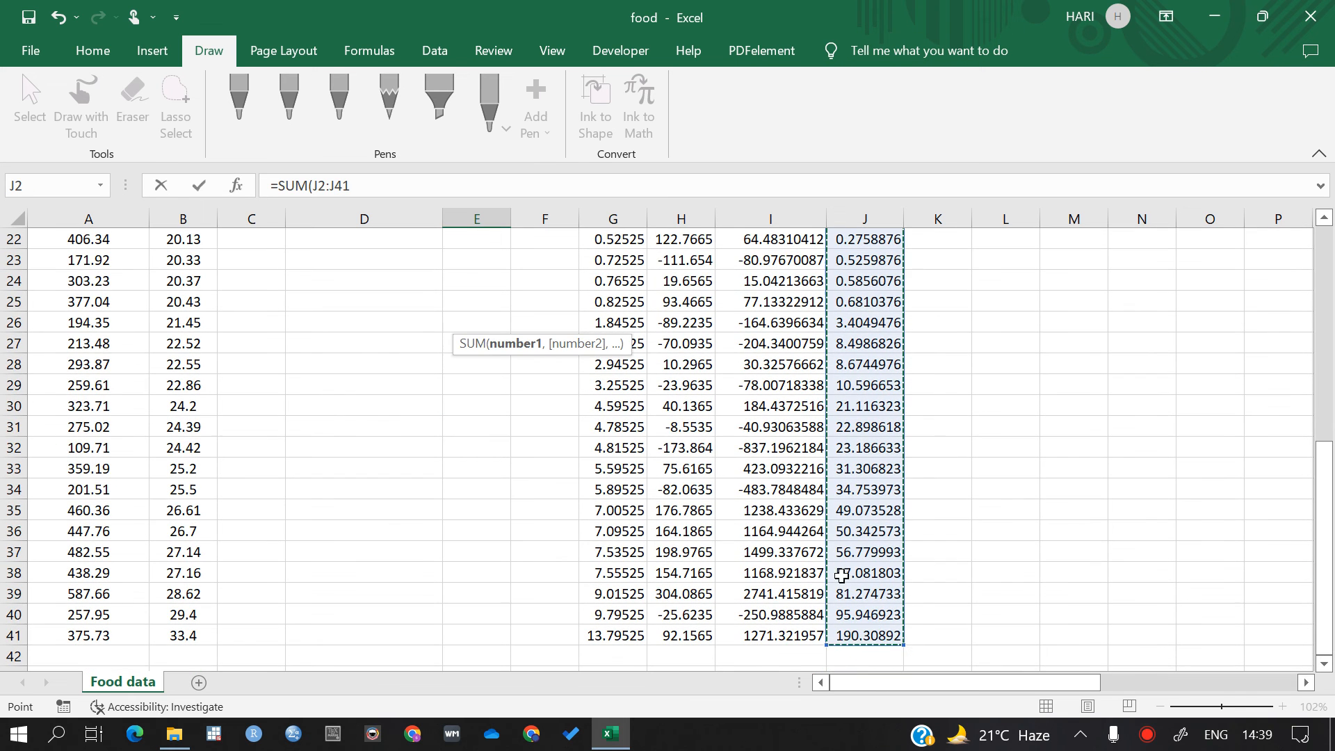
pyautogui.scroll(7, 841, 575)
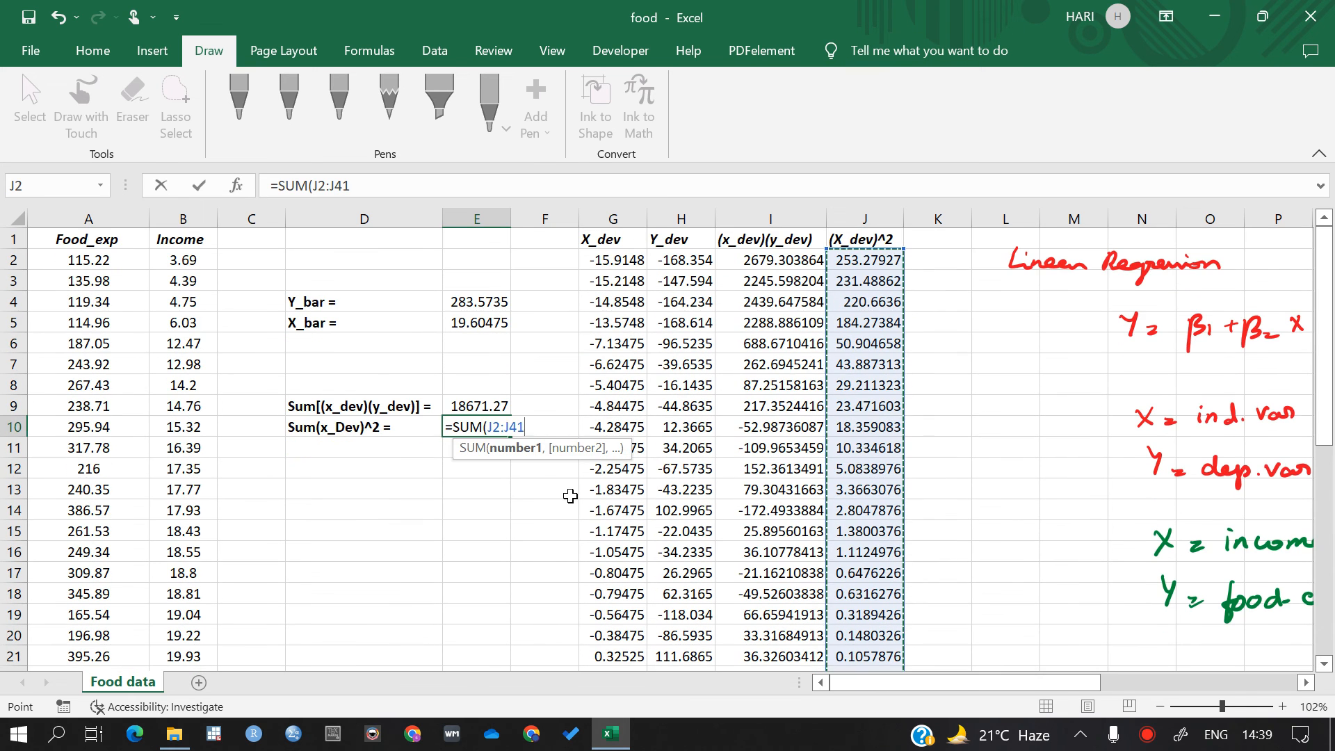
pyautogui.press('Return')
# Inspect the SUM formulas in E10 and E9, leaving both unchanged.
pyautogui.doubleClick(486, 426)
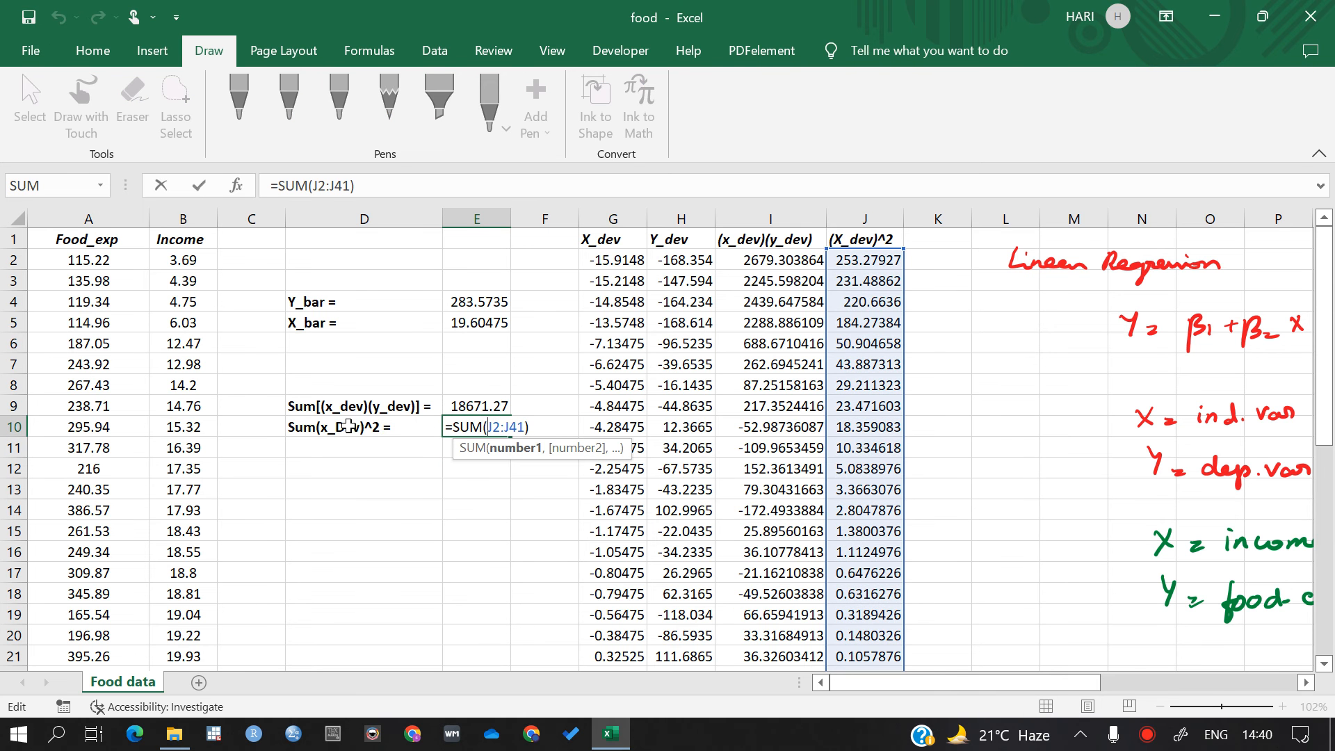
pyautogui.click(467, 403)
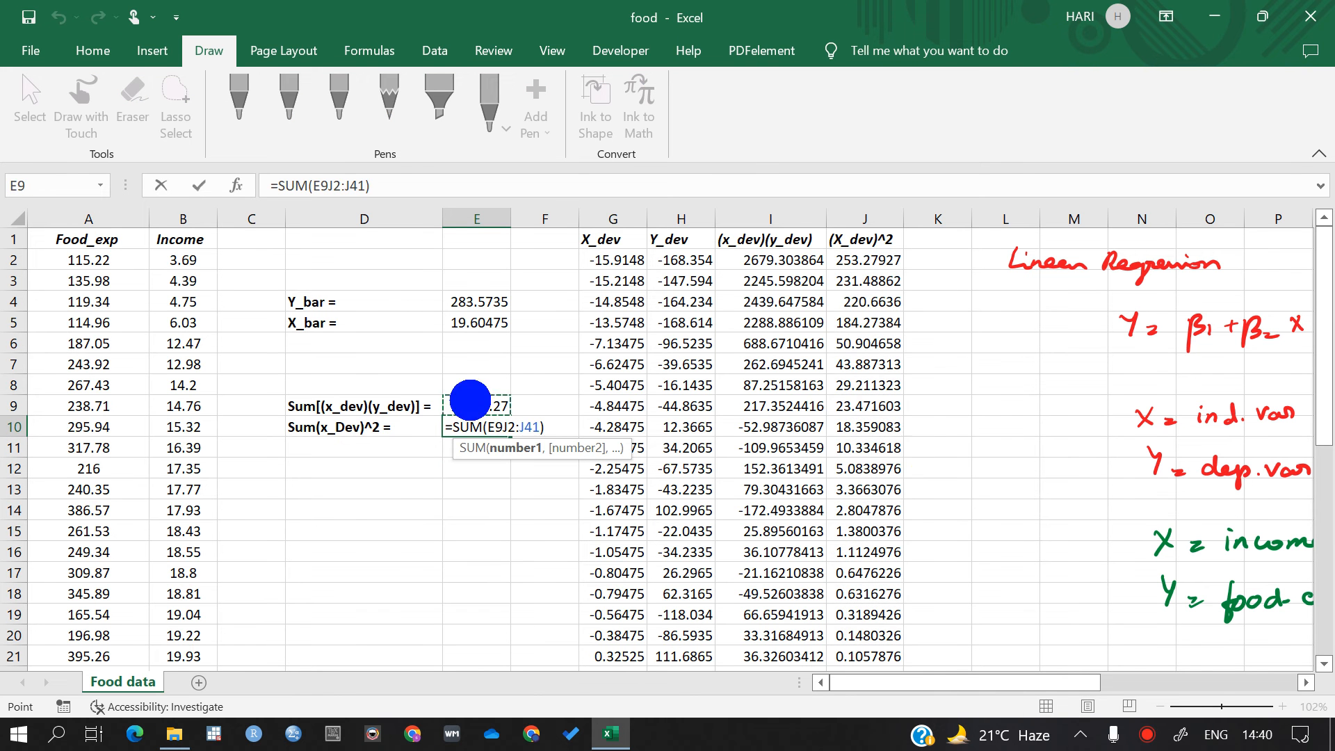
pyautogui.press('Escape')
pyautogui.doubleClick(477, 401)
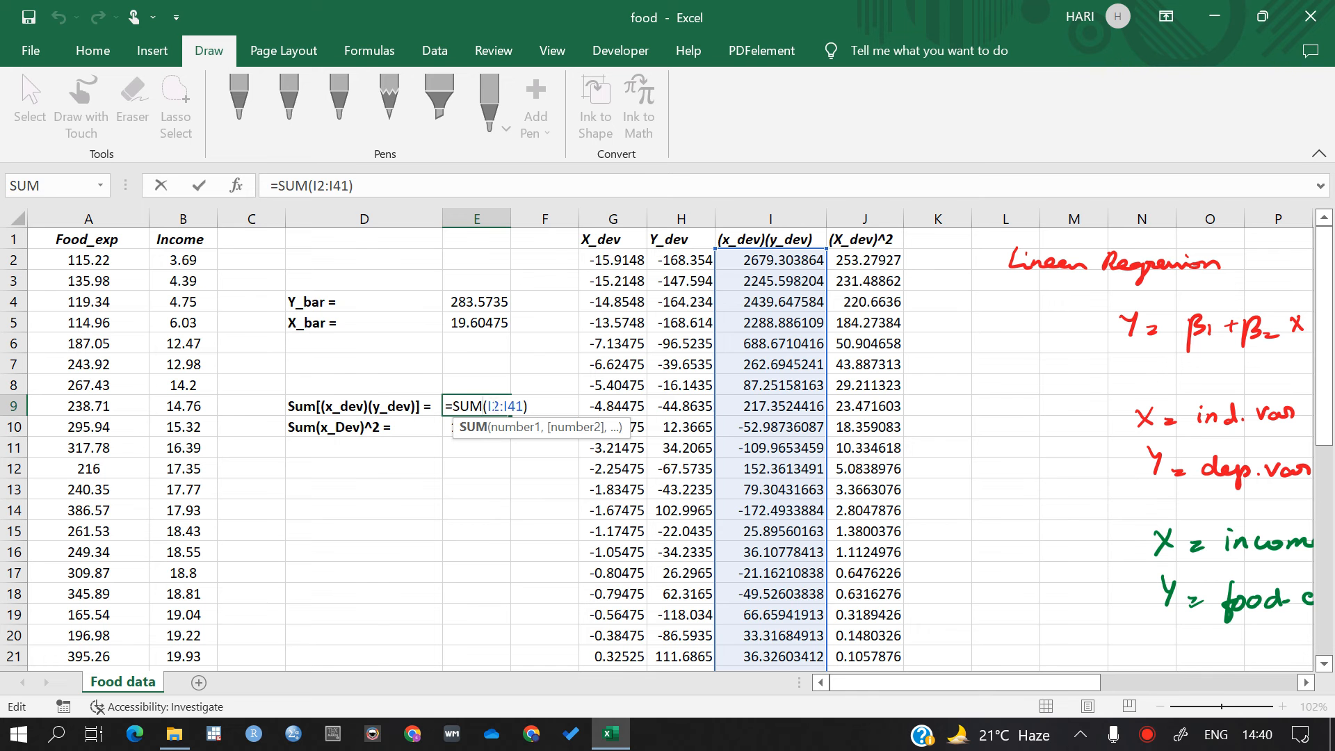
pyautogui.press('Escape')
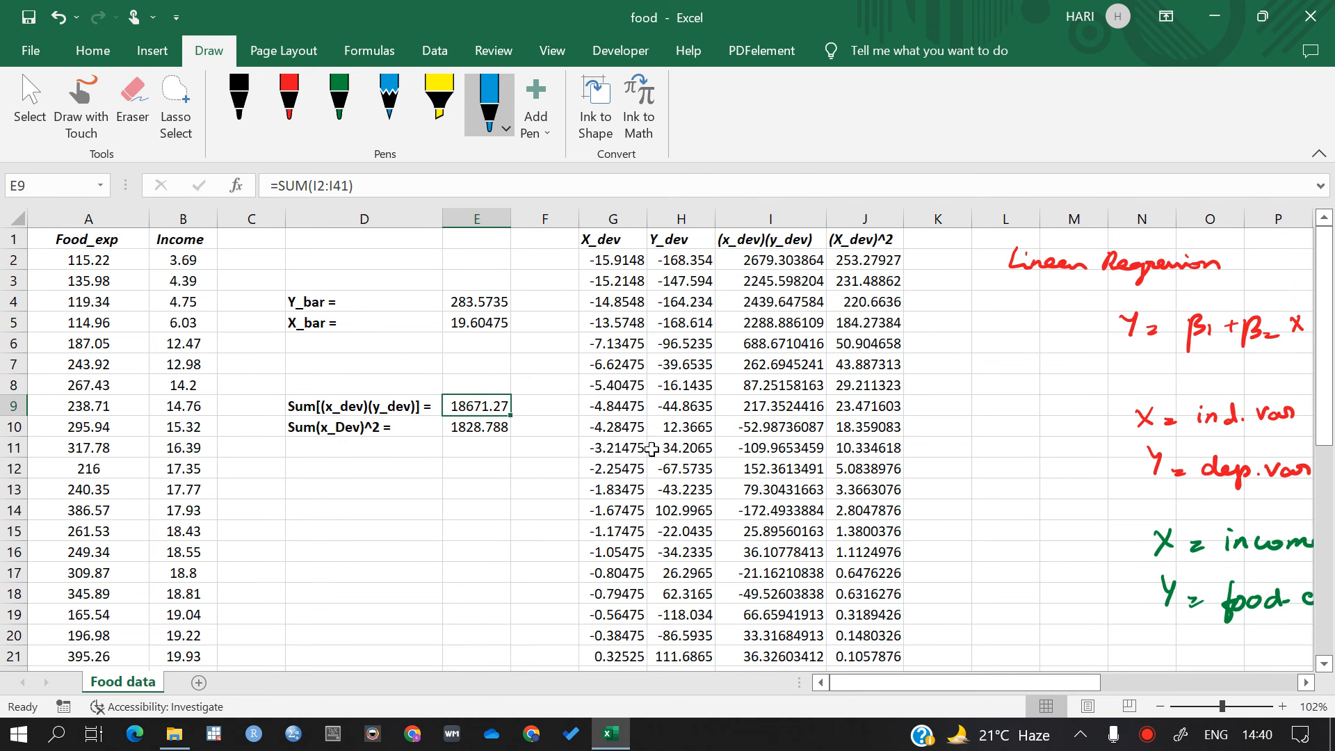
# Examine the handwritten OLS formula for β2 in the notes beside the data, and return to the sums.
pyautogui.hscroll(2, 878, 508)
pyautogui.hscroll(2, 877, 508)
pyautogui.scroll(-5, 877, 508)
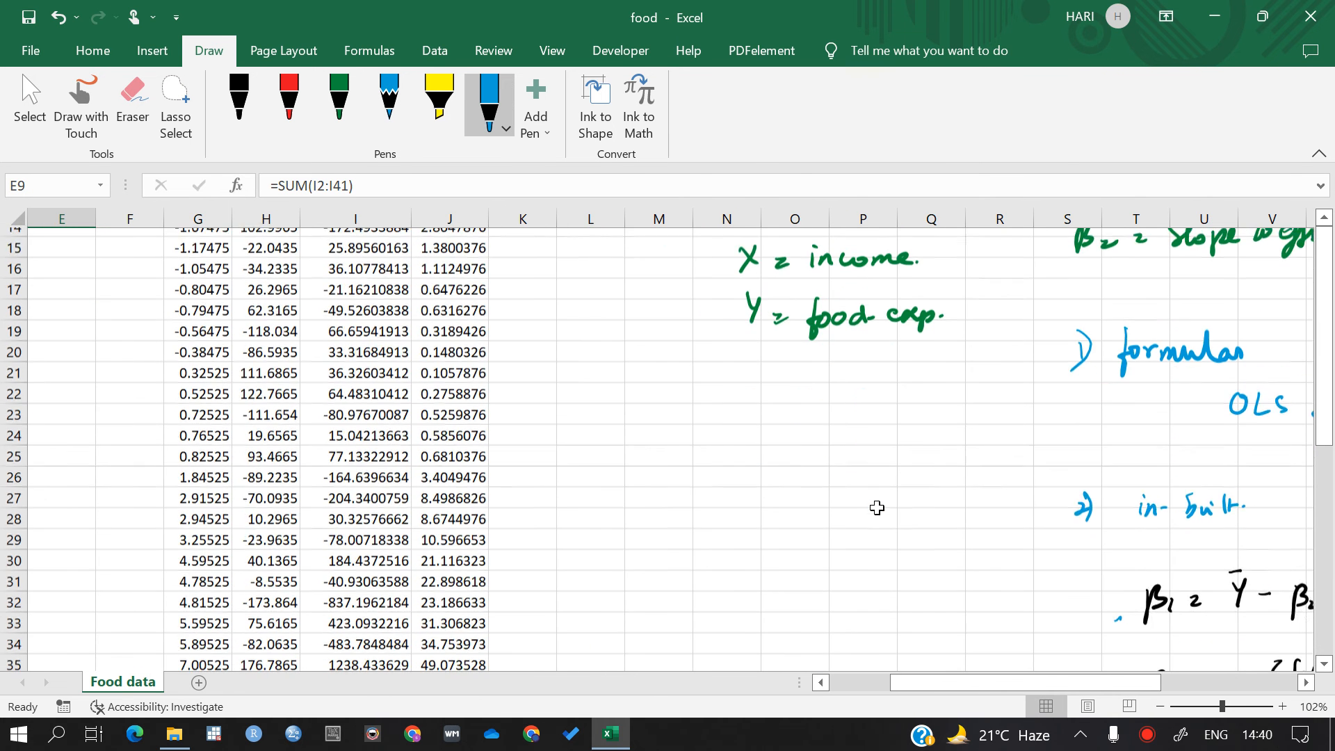
pyautogui.hscroll(4, 1106, 524)
pyautogui.scroll(-3, 1107, 524)
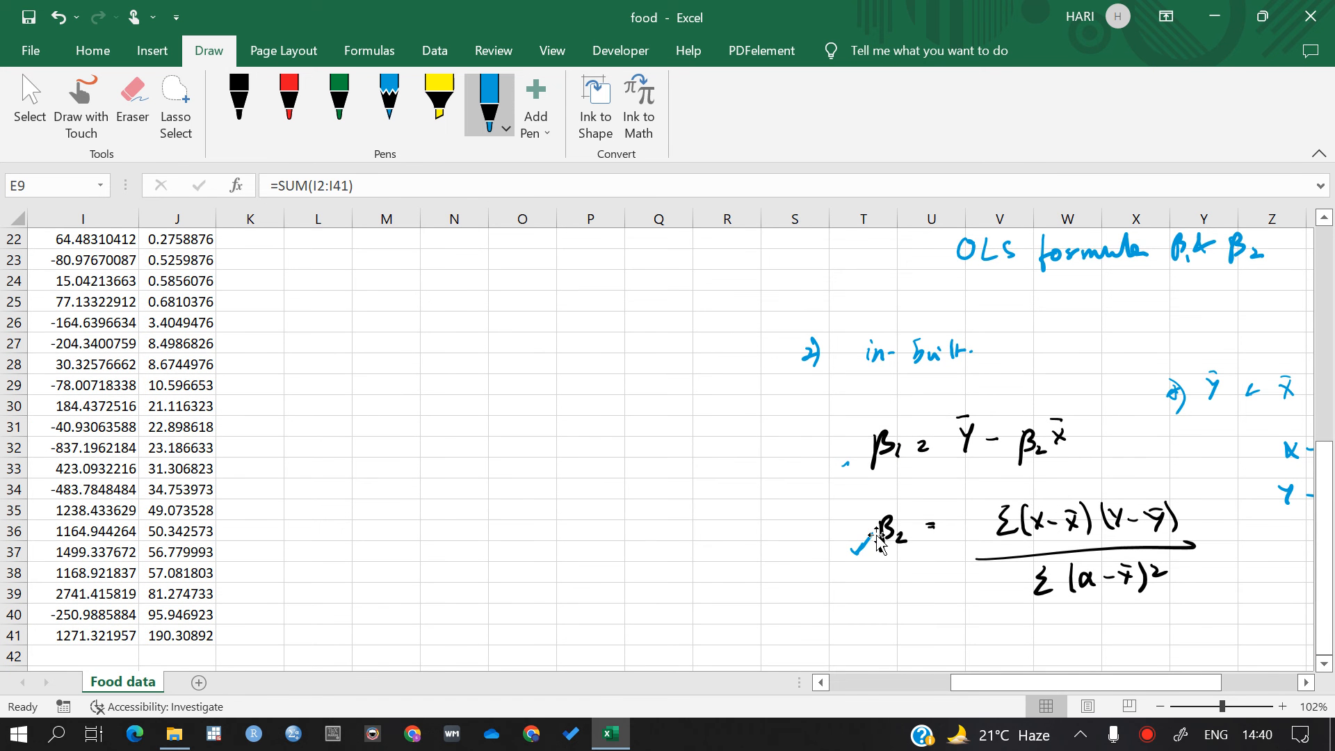
pyautogui.hscroll(-8, 563, 596)
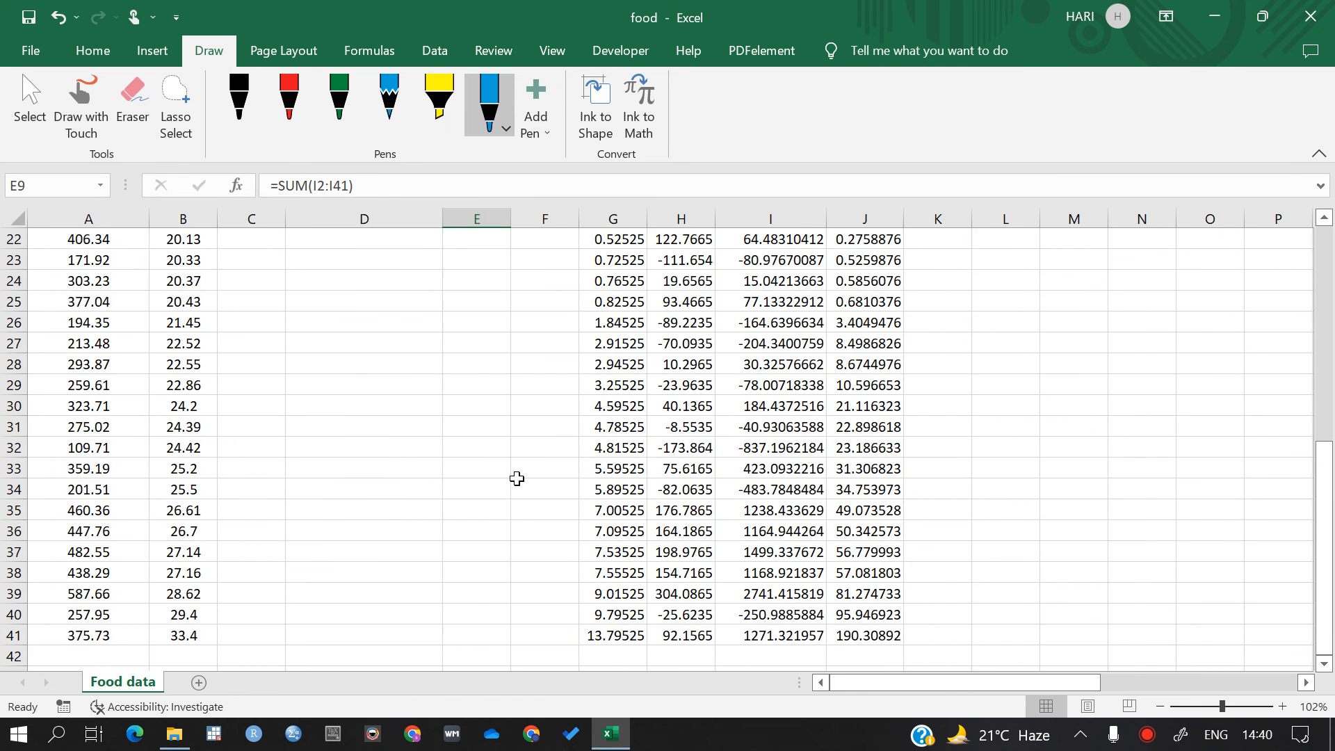
pyautogui.scroll(5, 516, 477)
pyautogui.scroll(2, 383, 400)
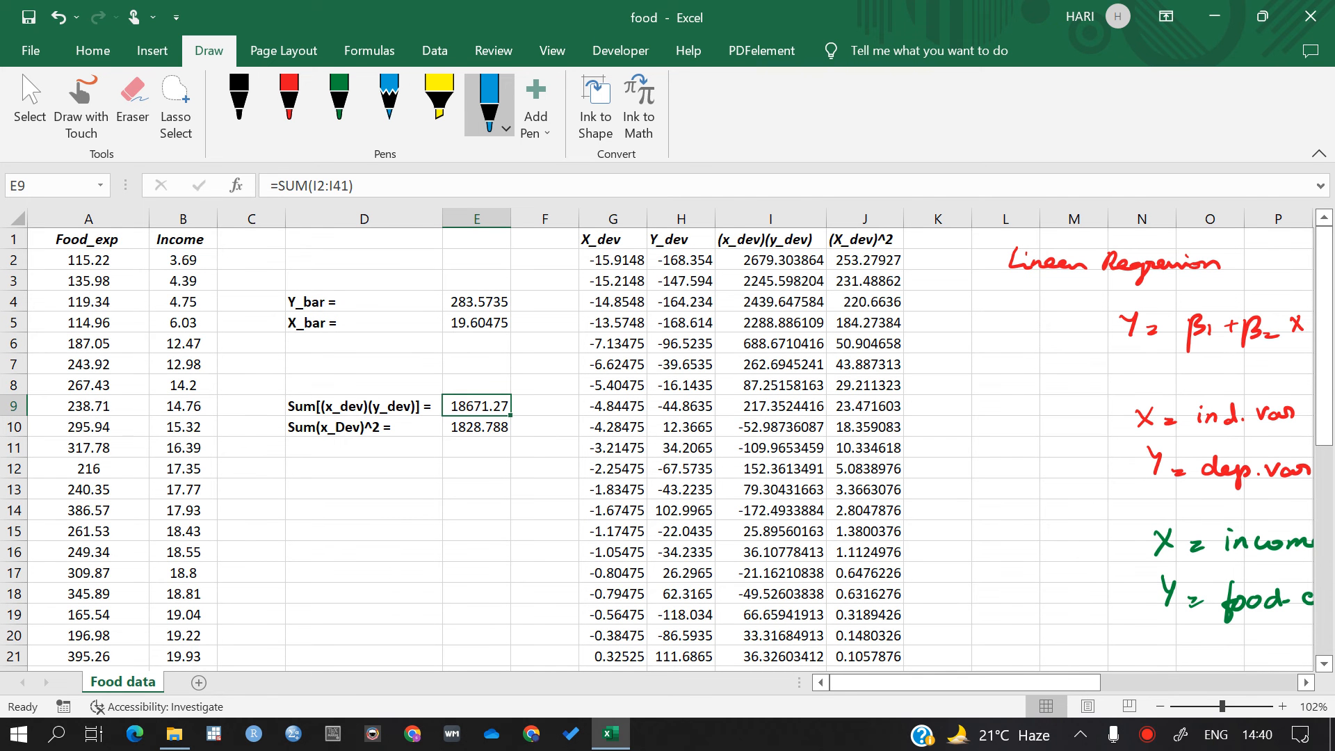
# Handwrite the label "β2 =" in blue ink beside E13 and calculate the slope in E13 with =E9/E10.
pyautogui.moveTo(335, 507)
pyautogui.mouseDown()
pyautogui.moveTo(345, 486)
pyautogui.moveTo(374, 499)
pyautogui.mouseUp()
pyautogui.click(467, 492)
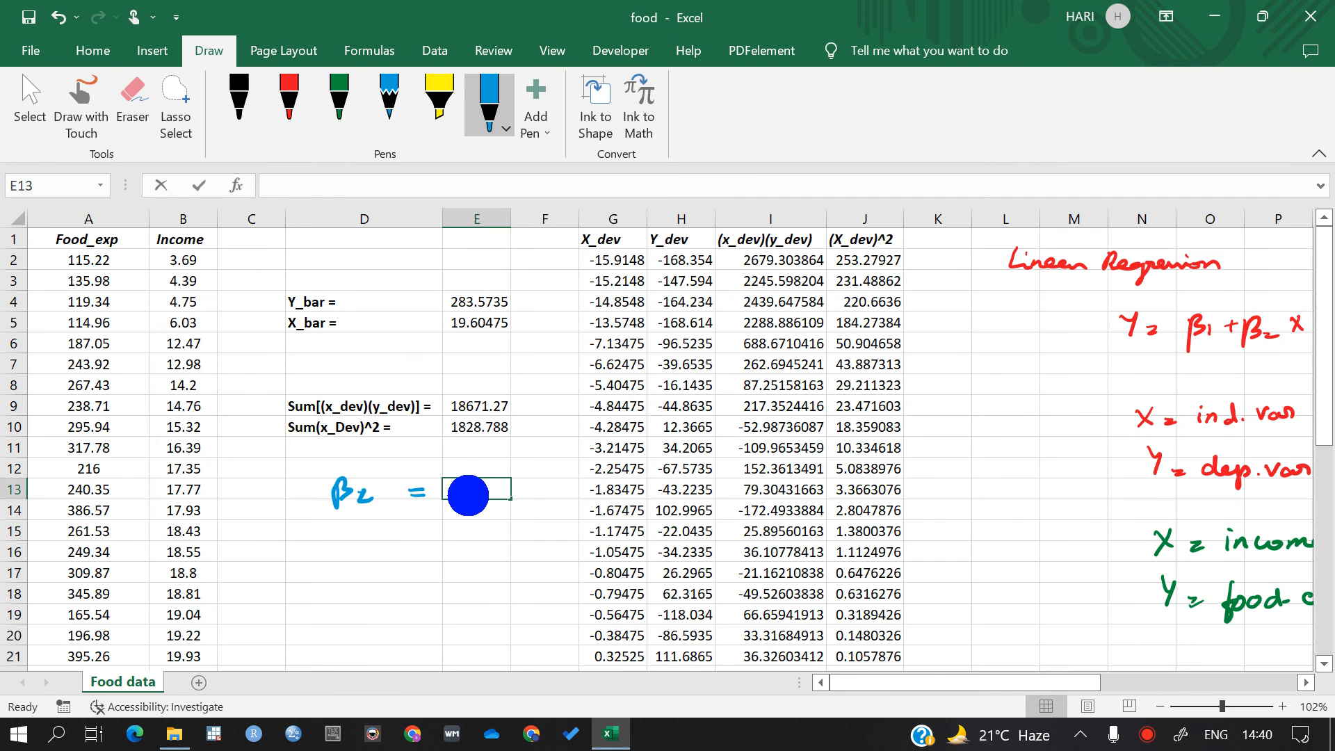
pyautogui.write('=')
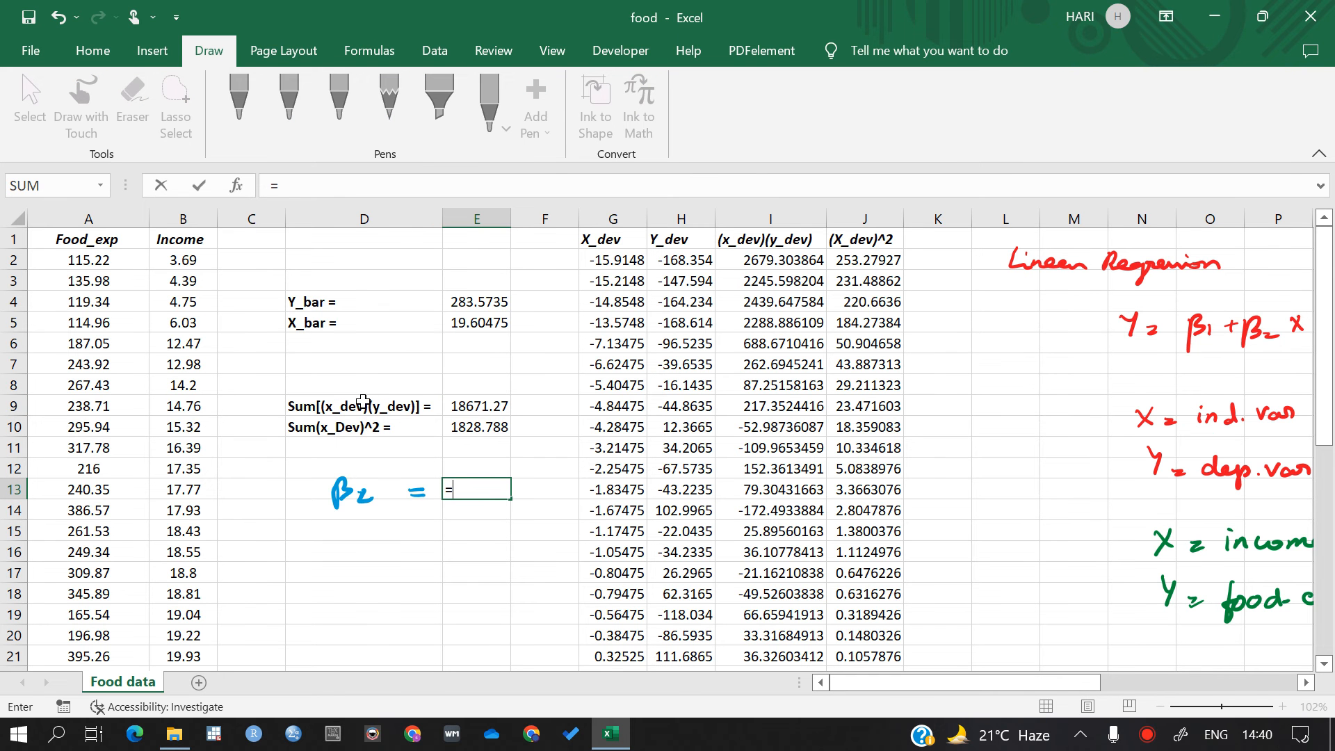
pyautogui.click(464, 405)
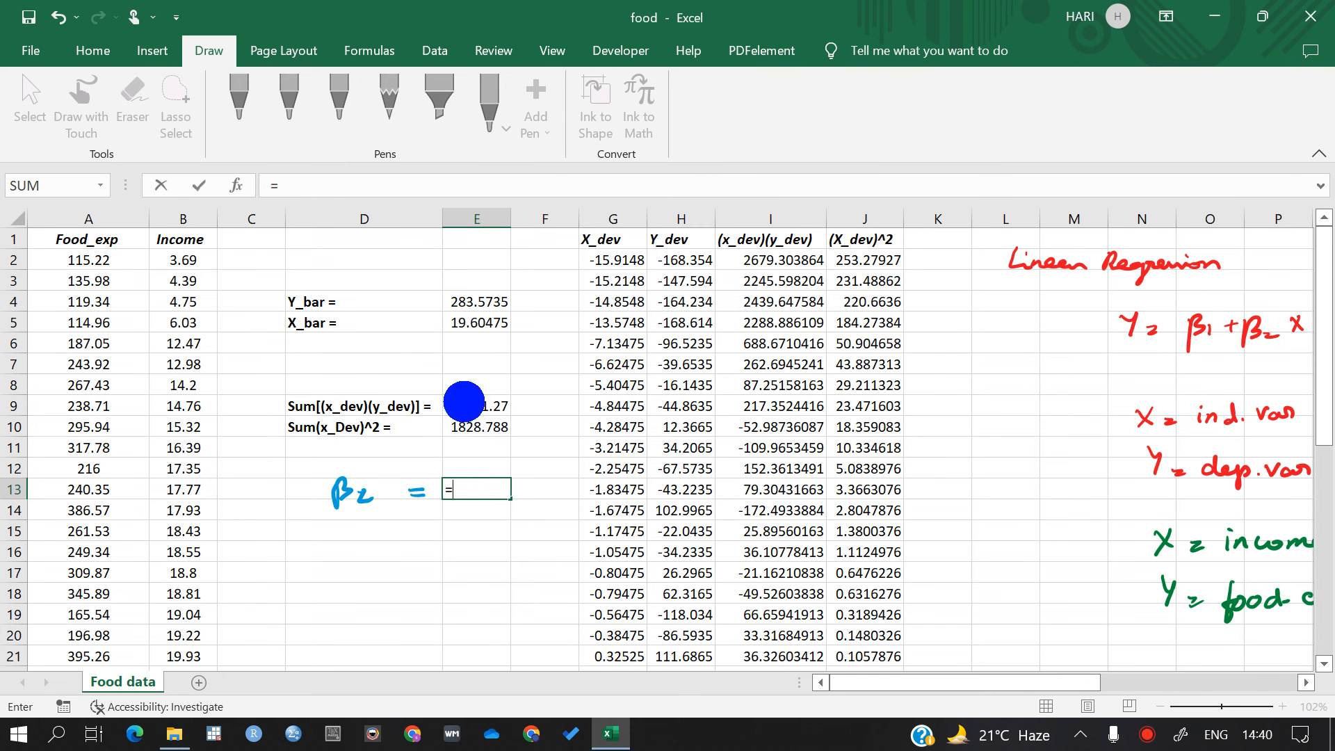
pyautogui.write('/')
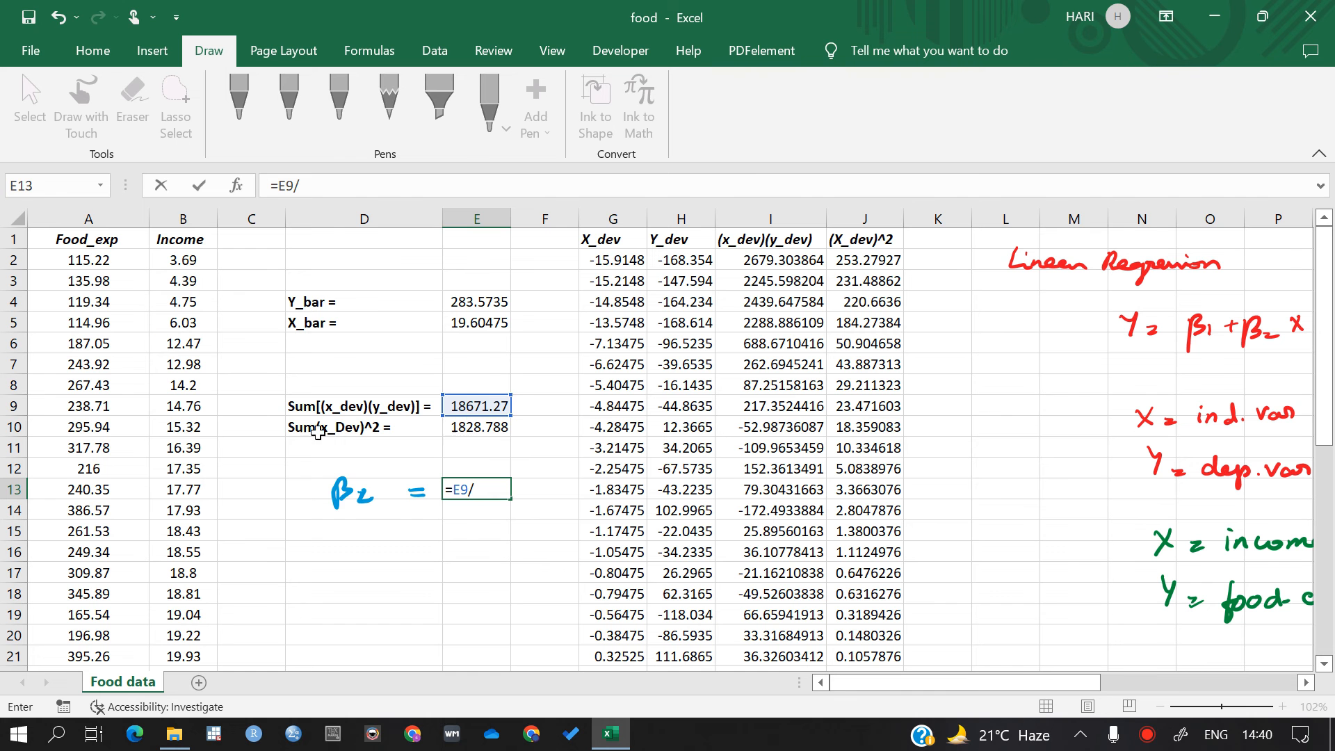
pyautogui.click(470, 426)
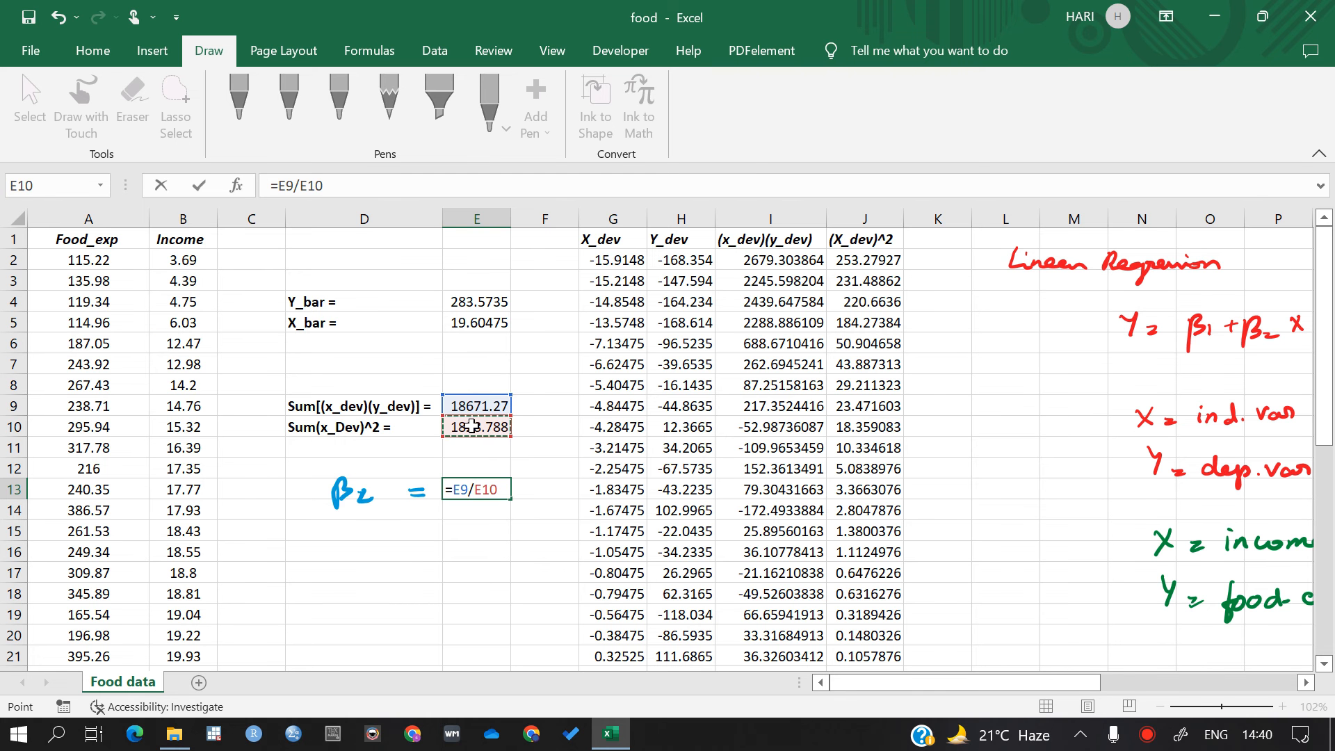
pyautogui.press('Return')
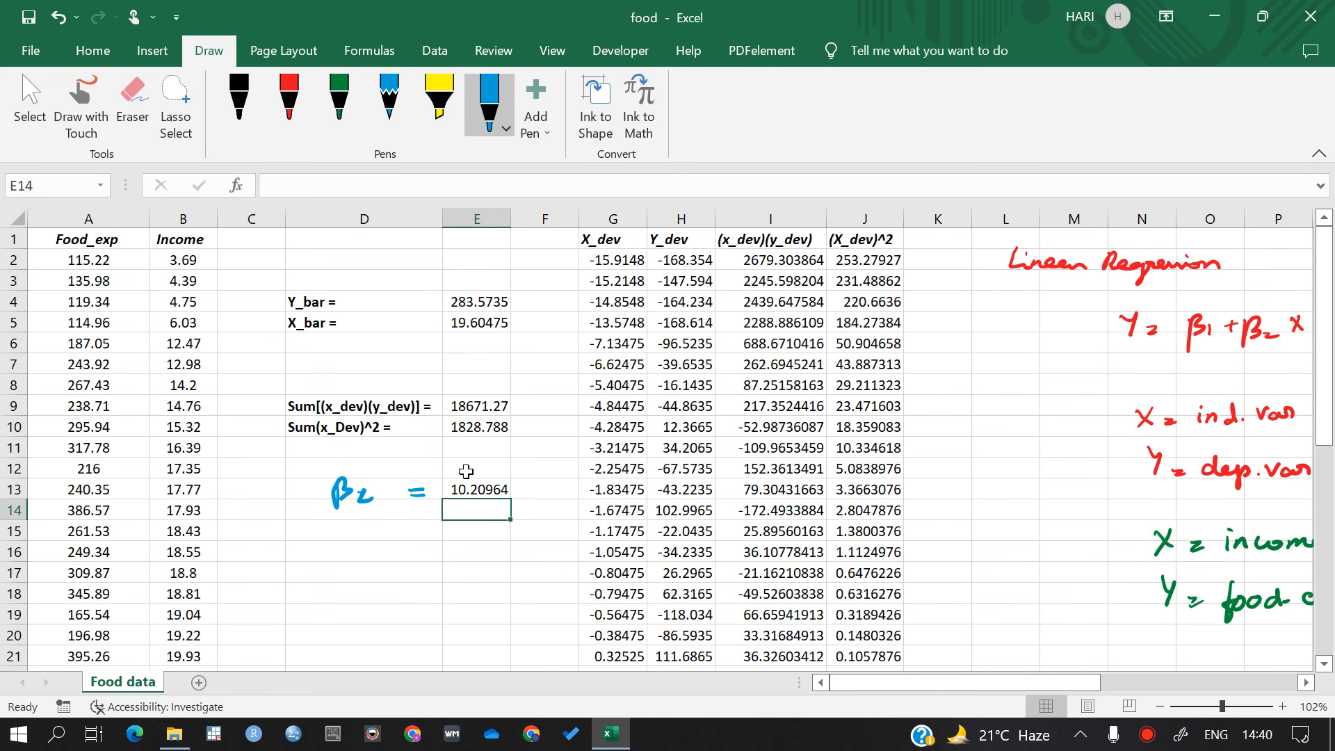
# Check the handwritten β1 formula in the notes and handwrite "β1 =" in blue ink beside E17.
pyautogui.hscroll(4, 817, 549)
pyautogui.scroll(-5, 818, 550)
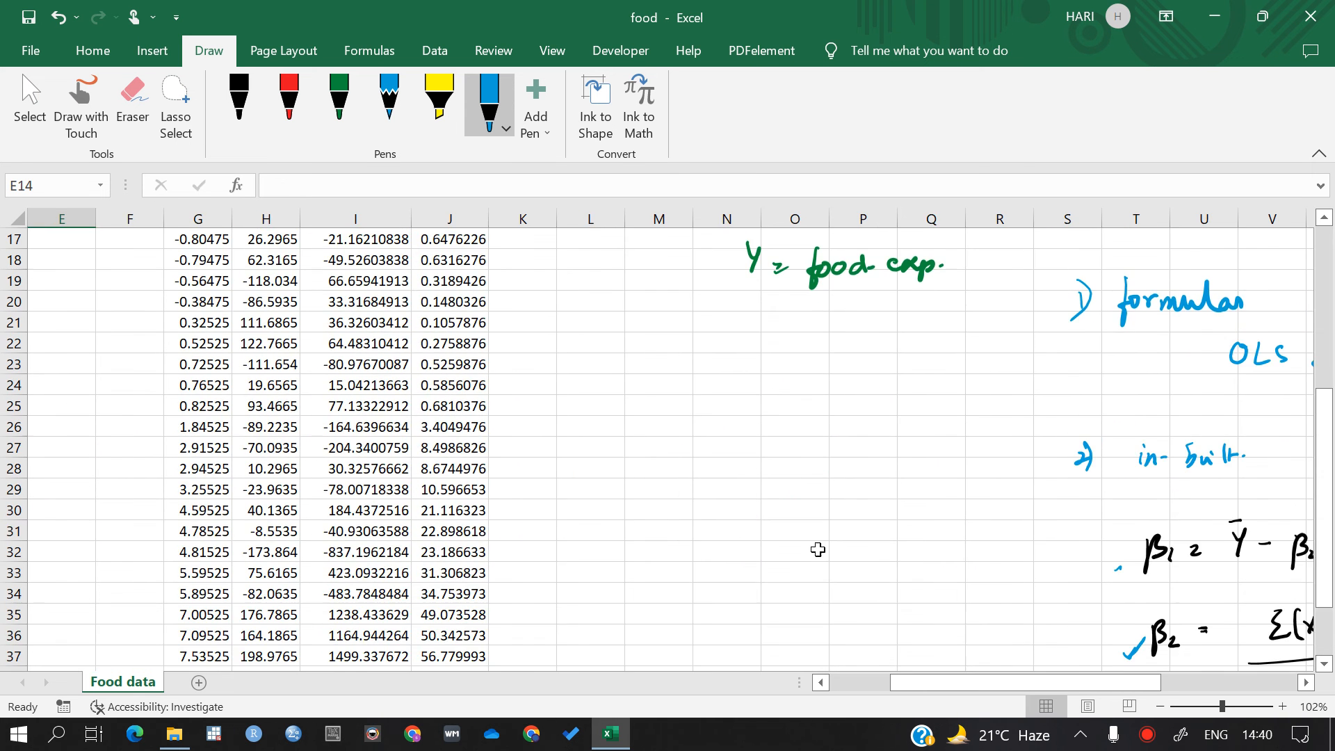
pyautogui.hscroll(4, 818, 549)
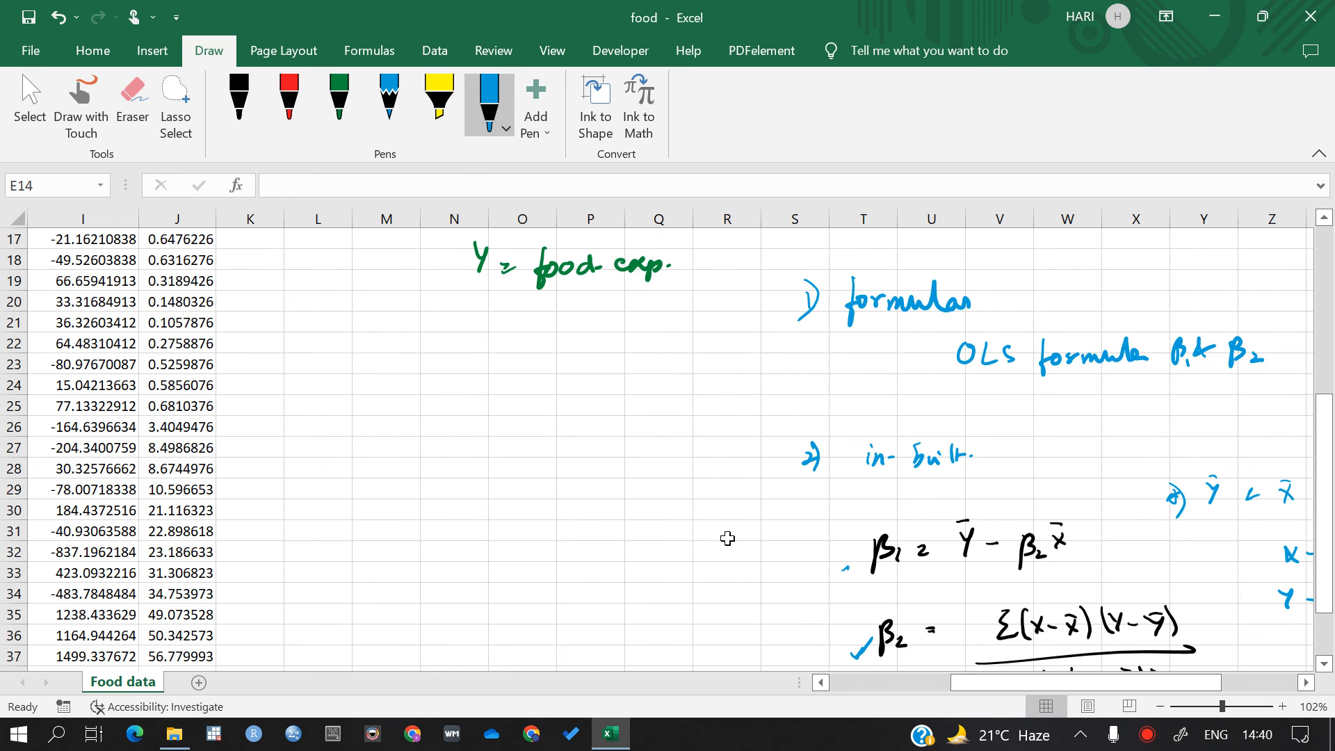
pyautogui.hscroll(-8, 688, 512)
pyautogui.scroll(5, 556, 417)
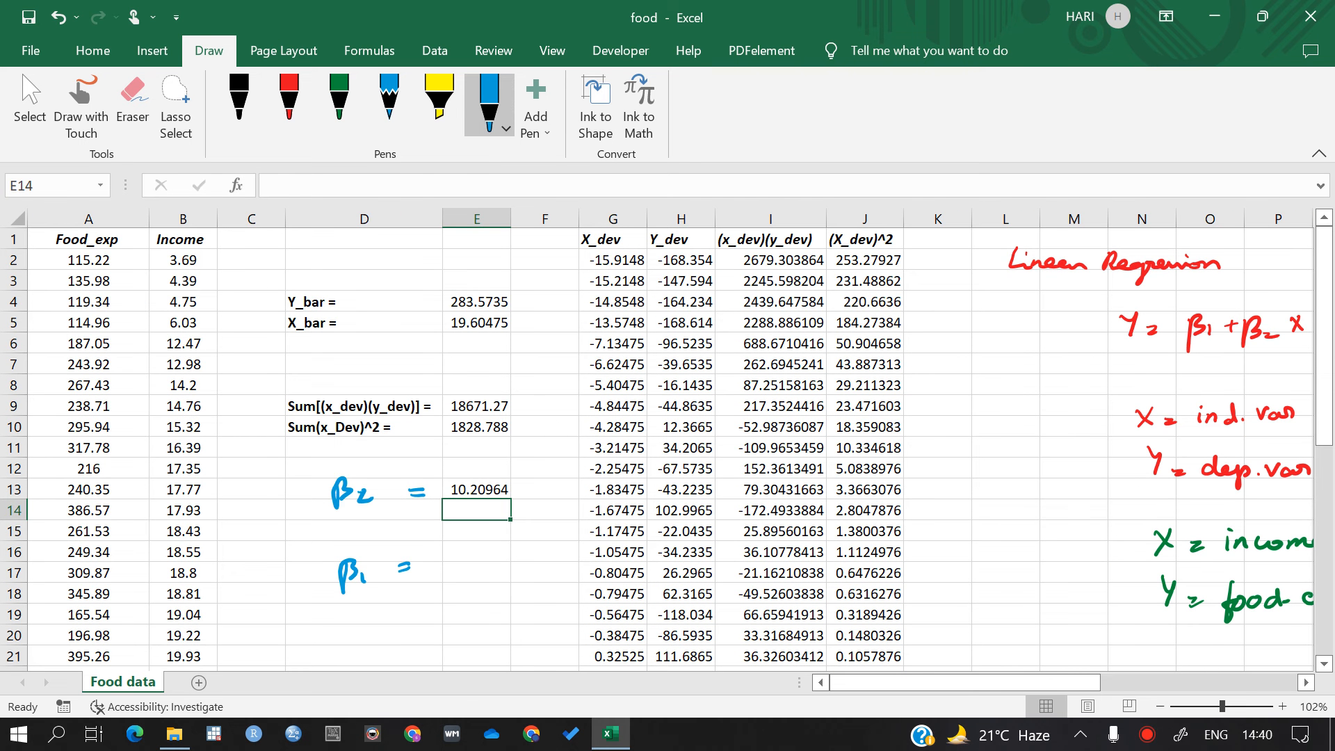
# Calculate the intercept β1 in E17 with the formula =E4-(E13*E5).
pyautogui.click(468, 571)
pyautogui.write('=')
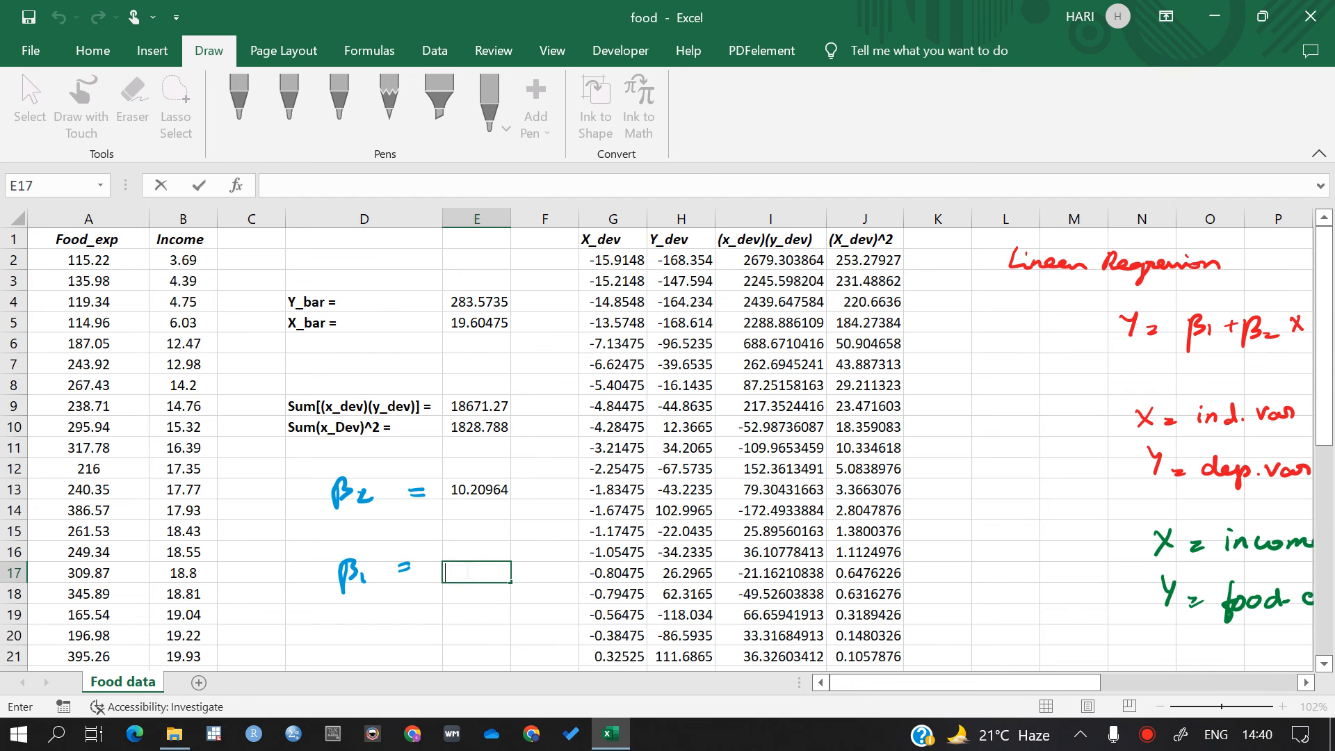
pyautogui.click(466, 300)
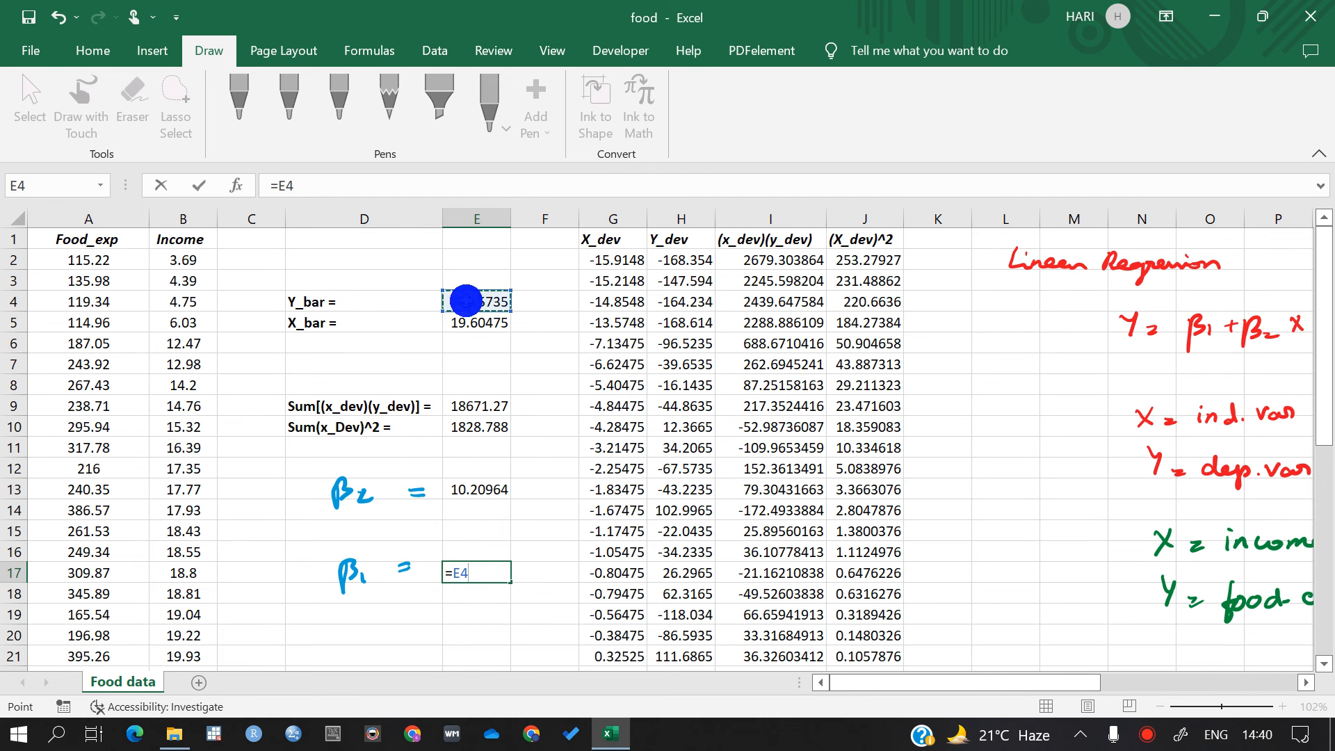
pyautogui.write('-(')
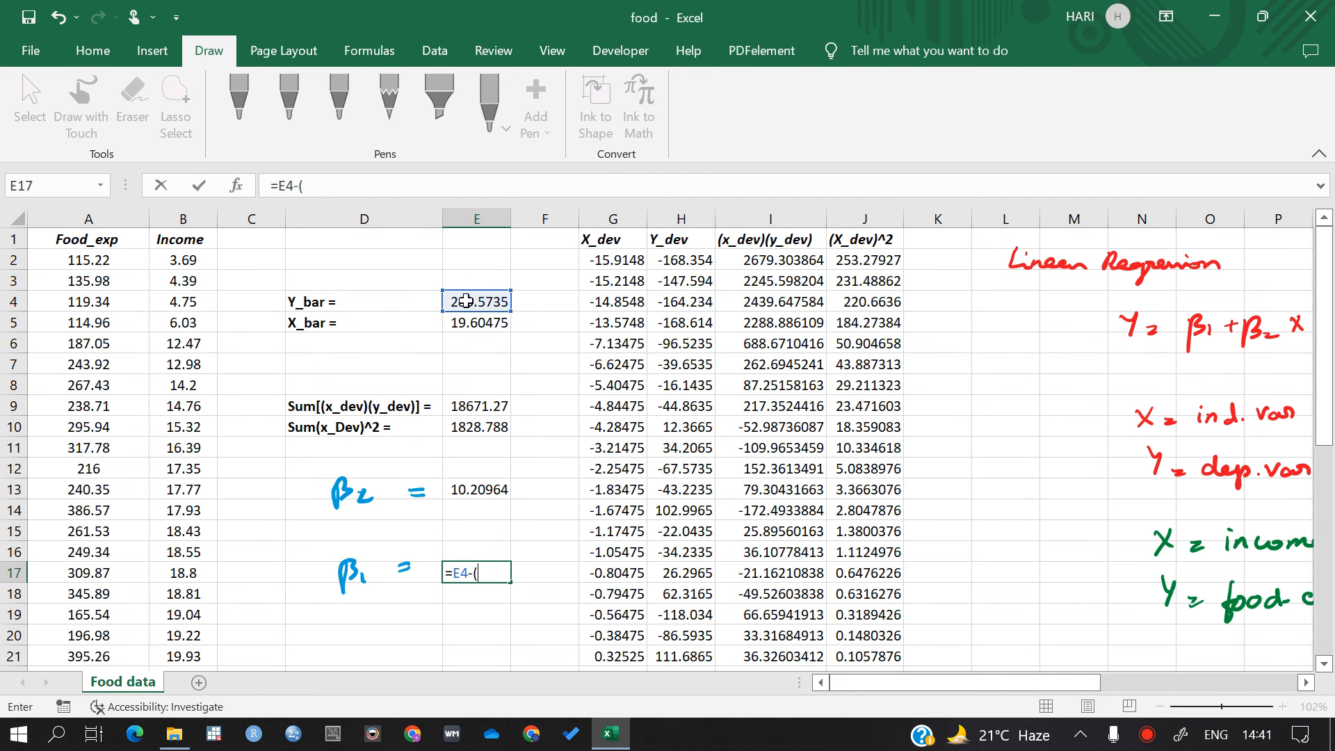
pyautogui.click(472, 492)
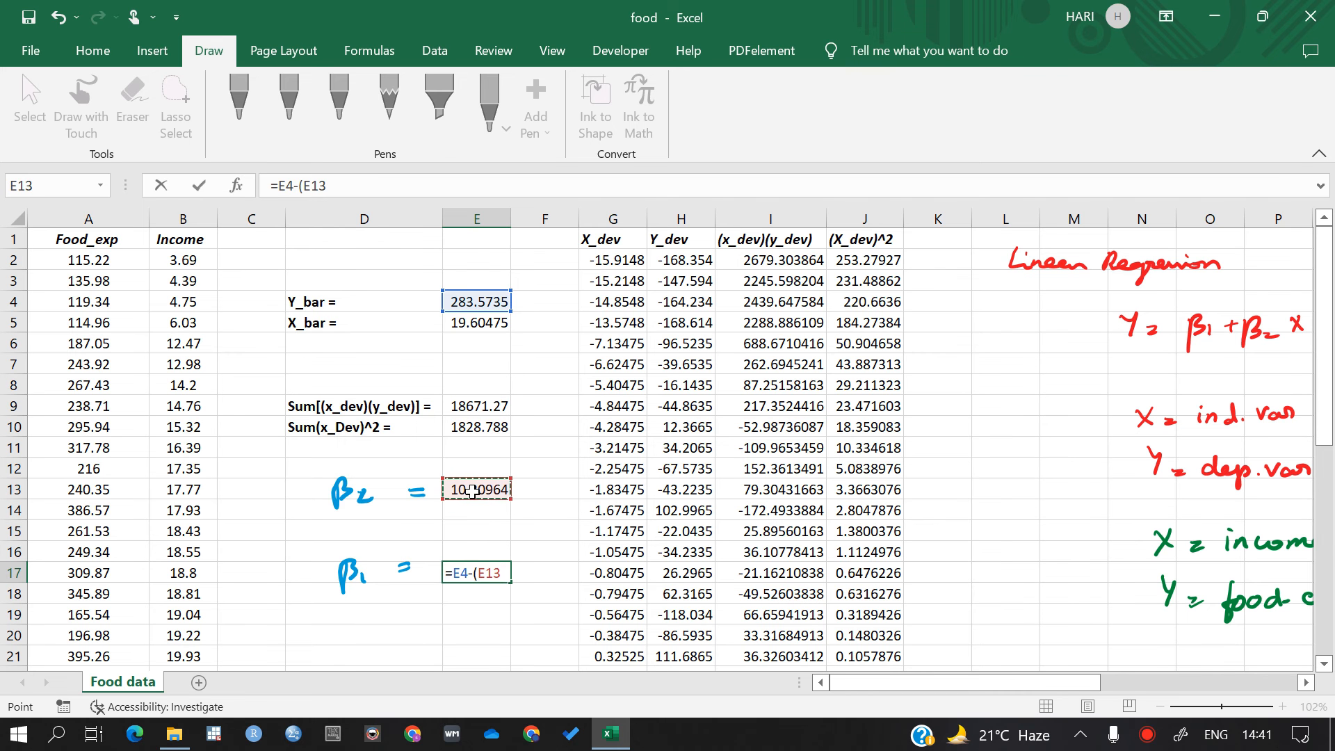
pyautogui.write('*')
pyautogui.click(485, 325)
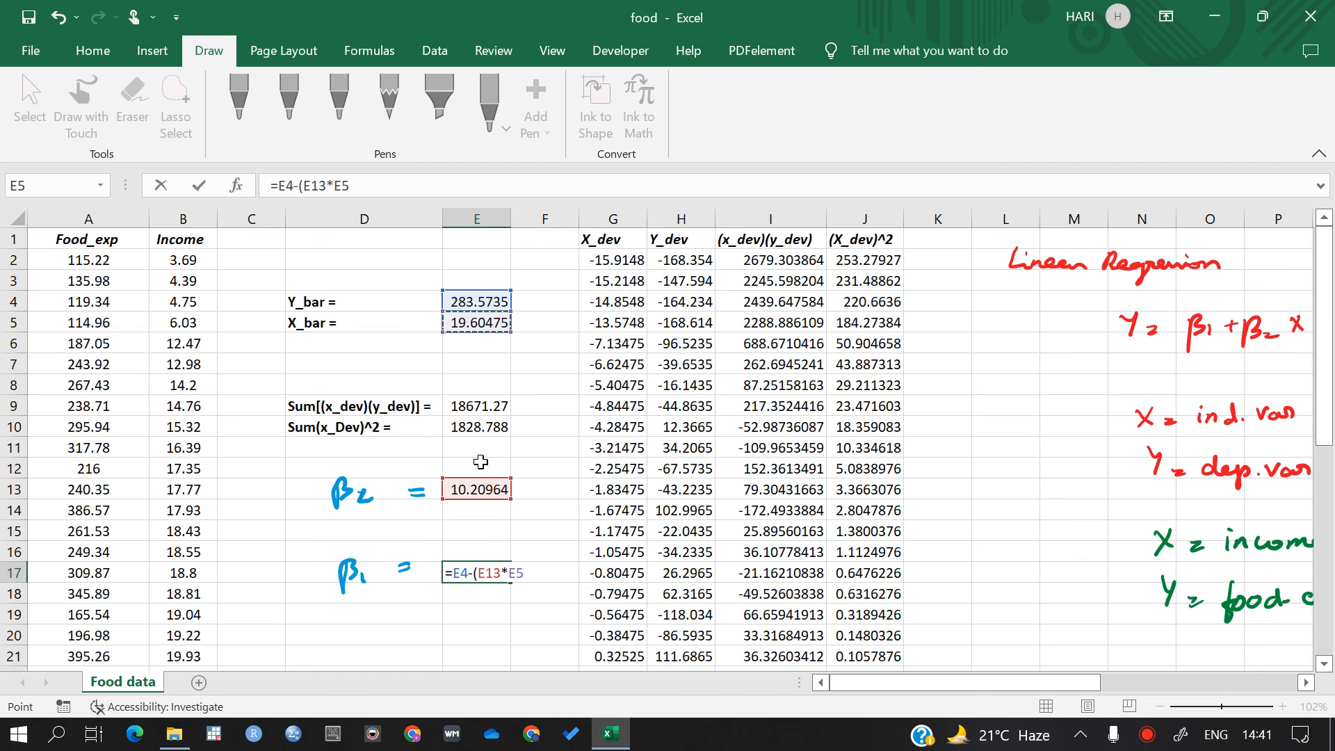
pyautogui.write(')')
pyautogui.press('Return')
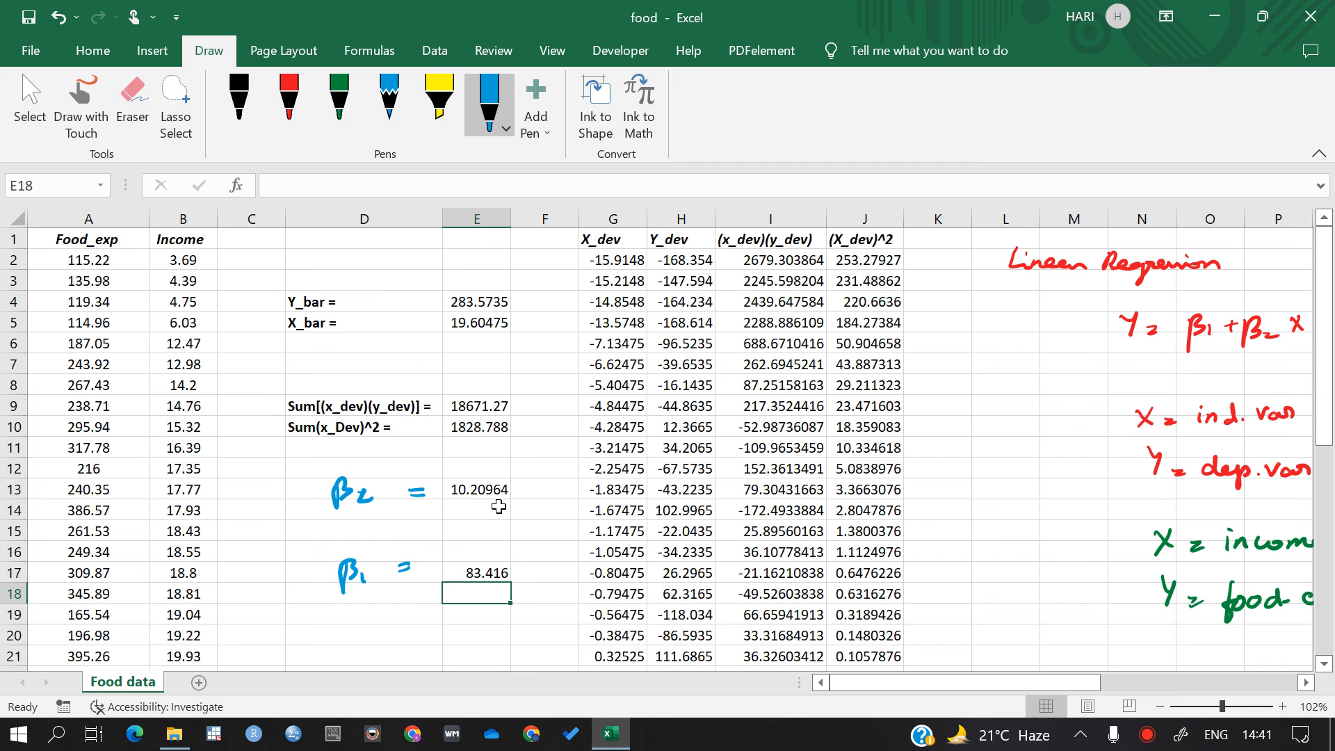
# Start the estimated equation by handwriting "food.exp =" in blue ink around AB5, in the blank area beyond the notes.
pyautogui.hscroll(9, 846, 474)
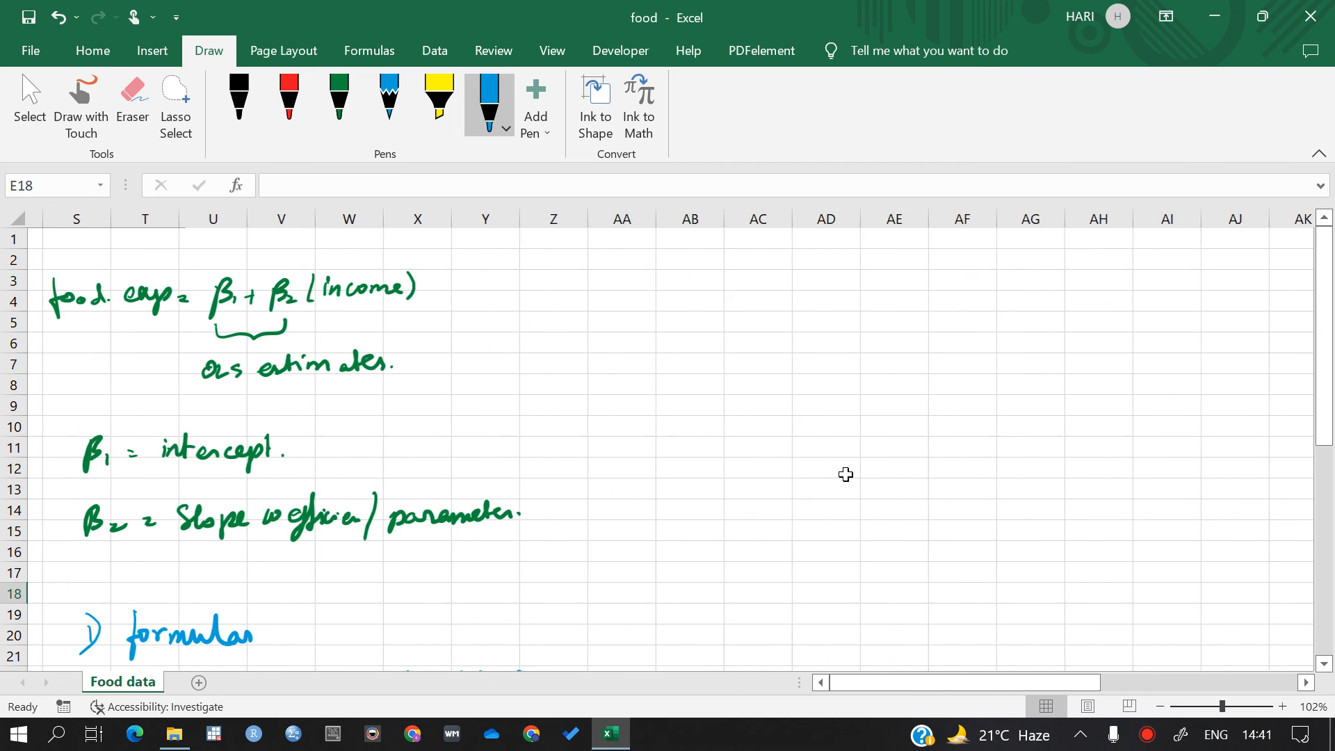
pyautogui.hscroll(1, 845, 474)
pyautogui.scroll(-1, 846, 474)
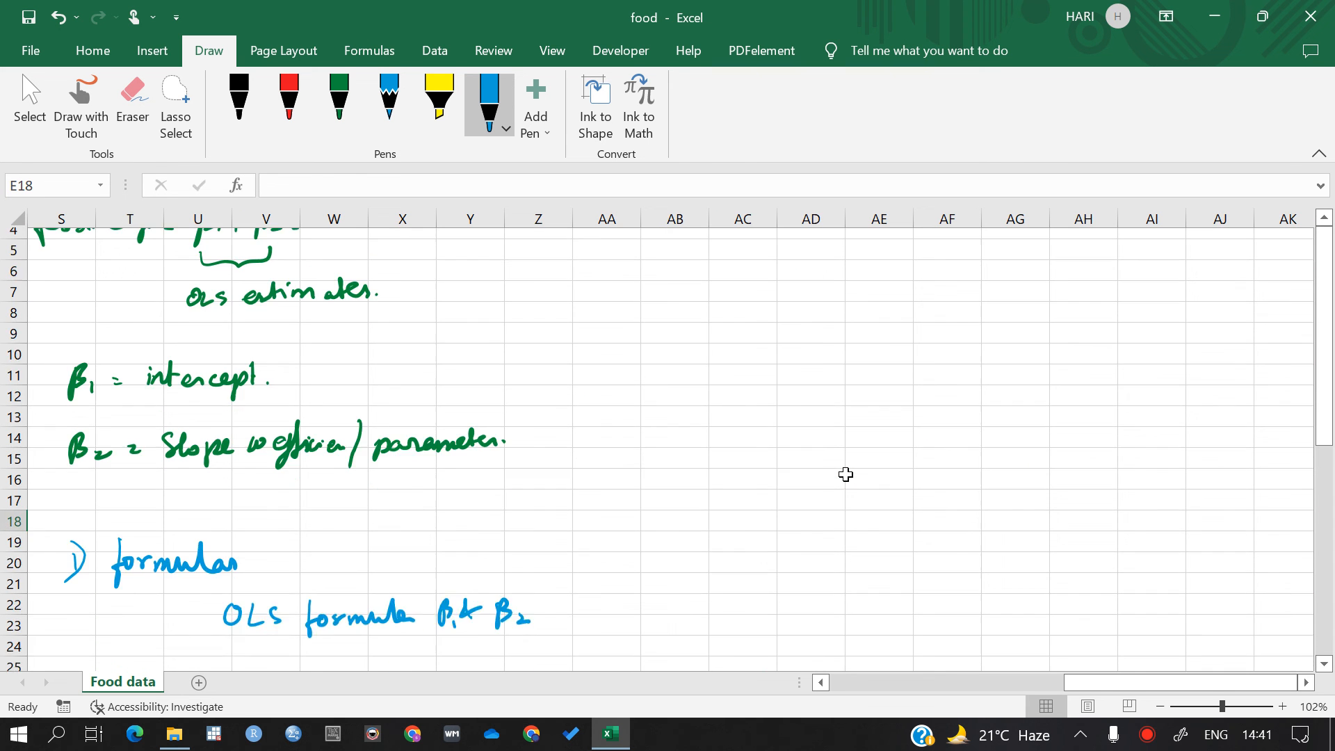
pyautogui.scroll(1, 845, 474)
pyautogui.hscroll(1, 845, 474)
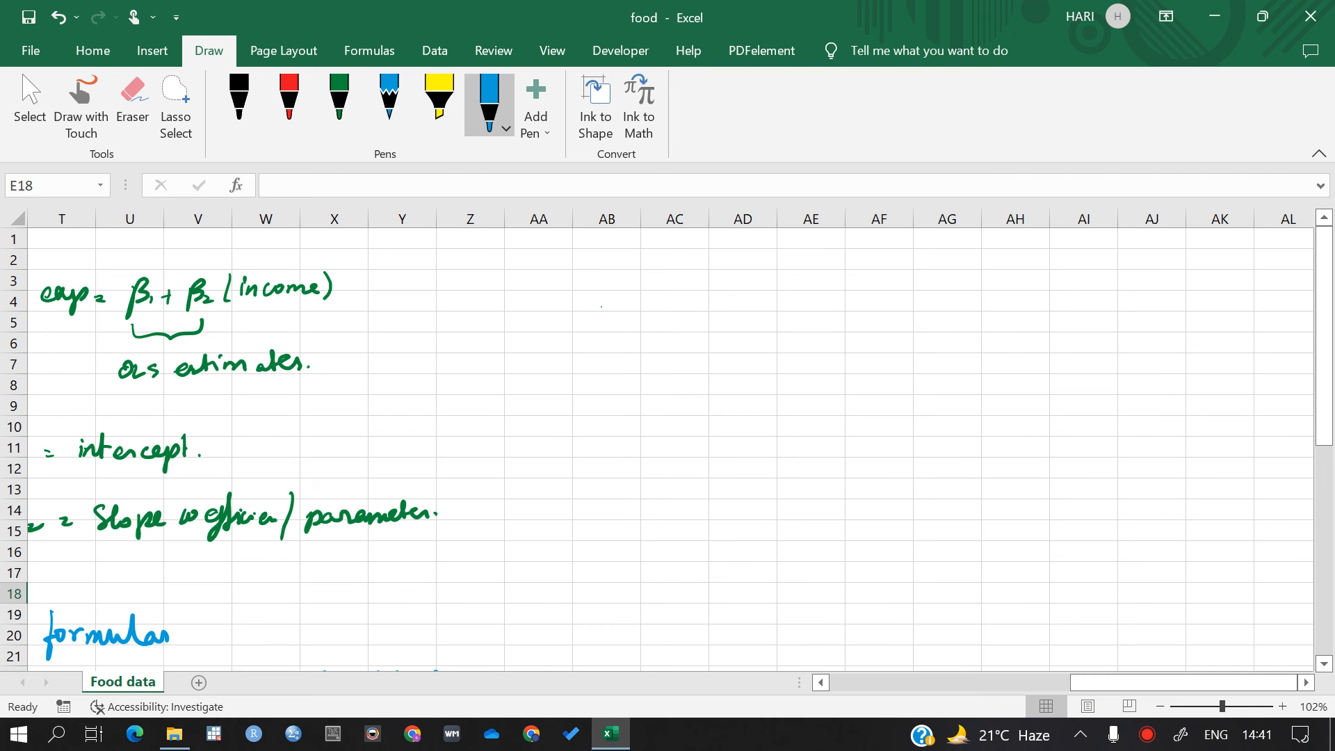
pyautogui.moveTo(614, 324); pyautogui.dragTo(612, 325)
pyautogui.moveTo(628, 323); pyautogui.dragTo(689, 328)
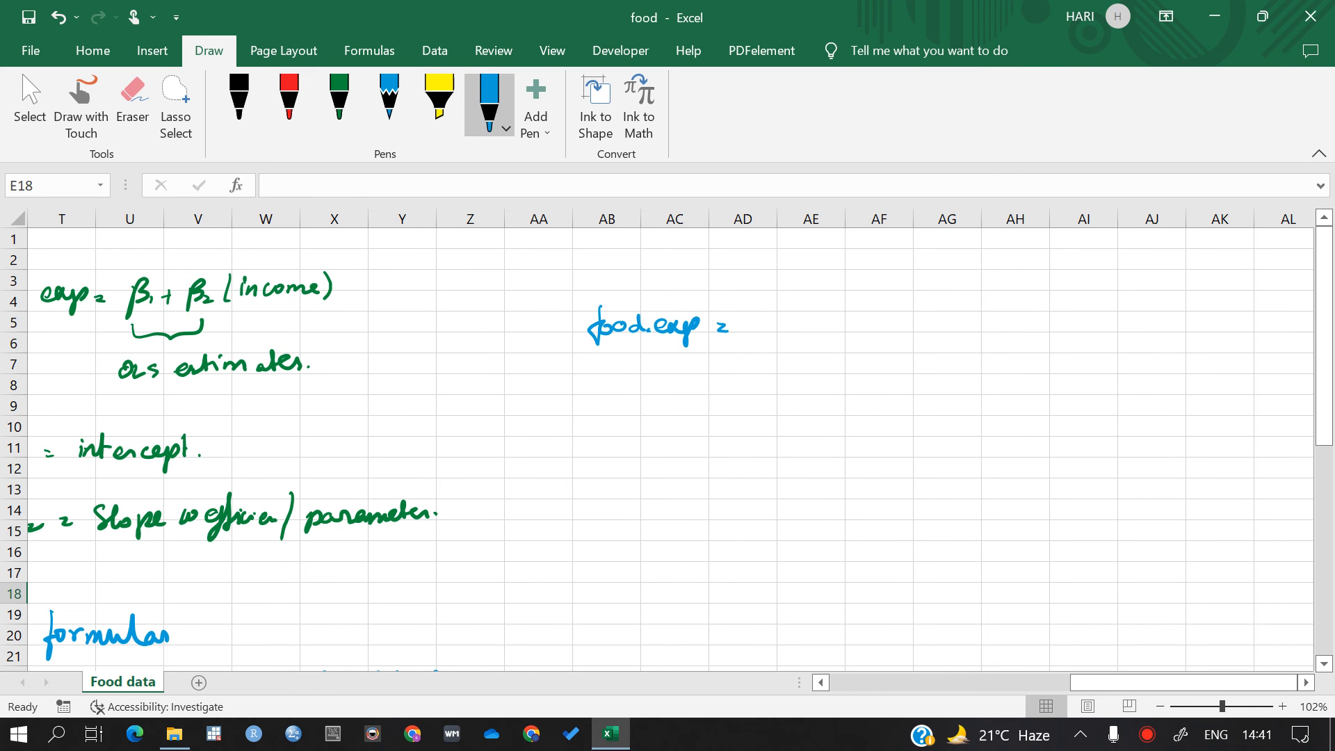
# Continue the handwritten equation with the intercept and slope from E17 and E13, writing "83.416 + 10.20964".
pyautogui.hscroll(-5, 667, 438)
pyautogui.hscroll(-2, 670, 439)
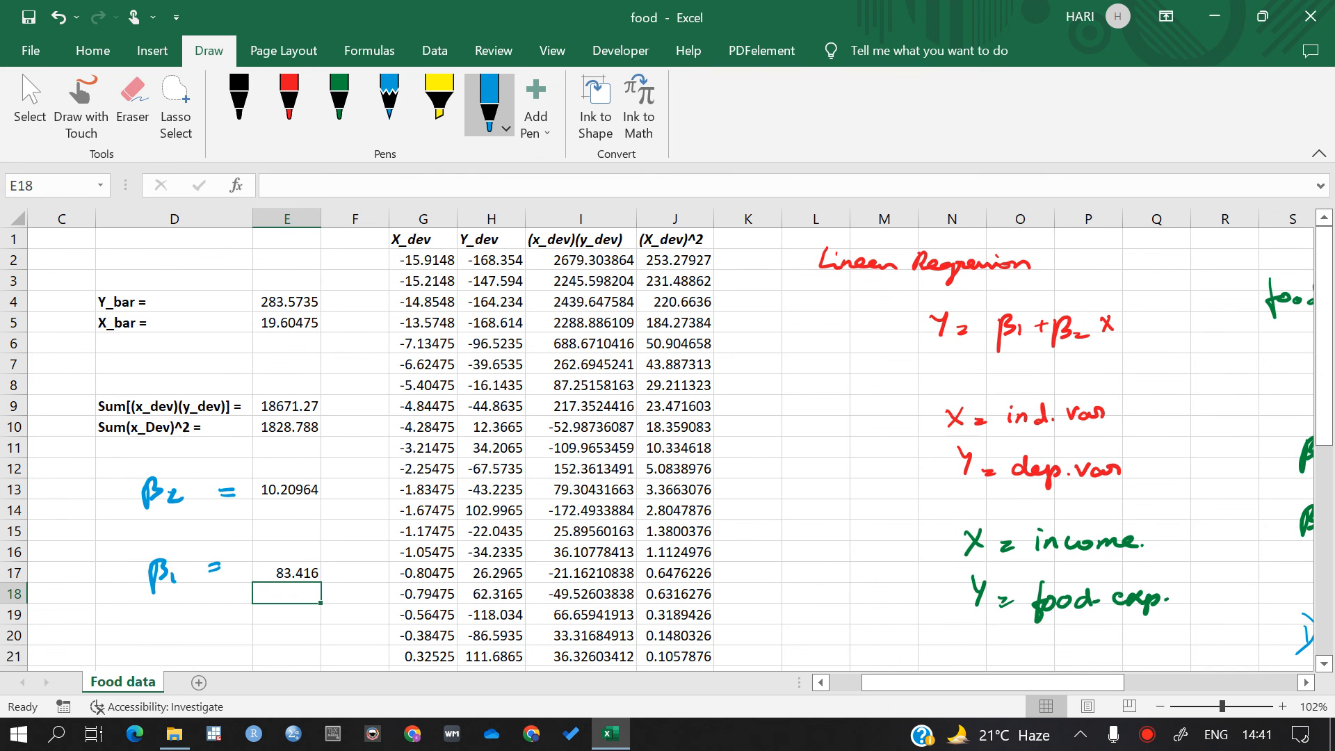
pyautogui.click(287, 573)
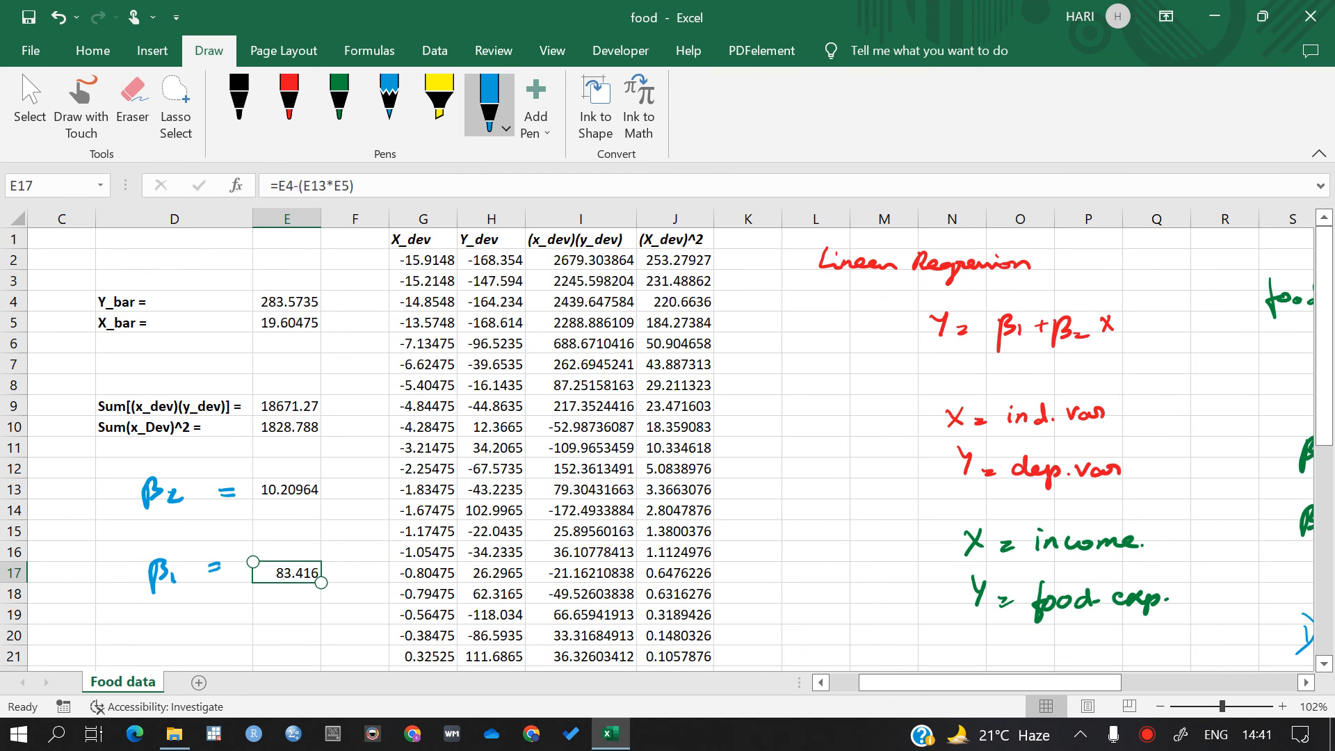
pyautogui.hscroll(10, 670, 439)
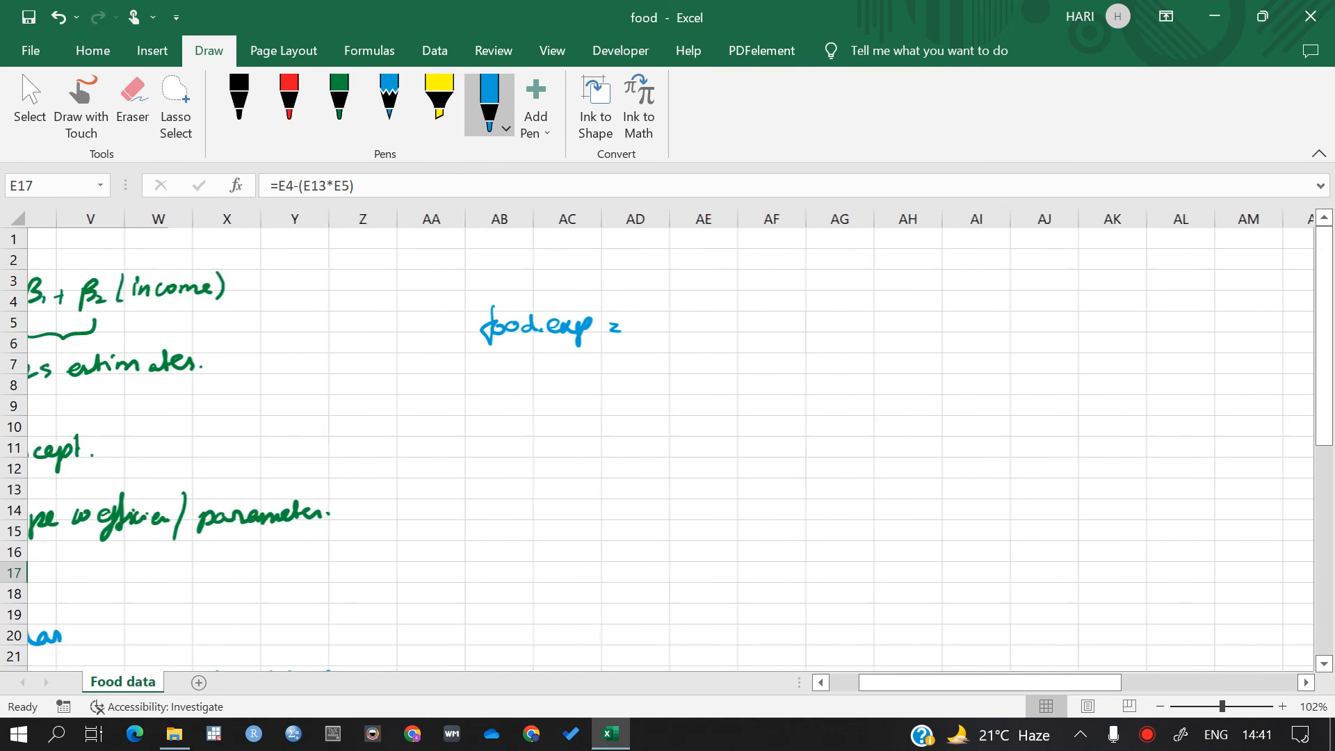
pyautogui.hscroll(-1, 670, 439)
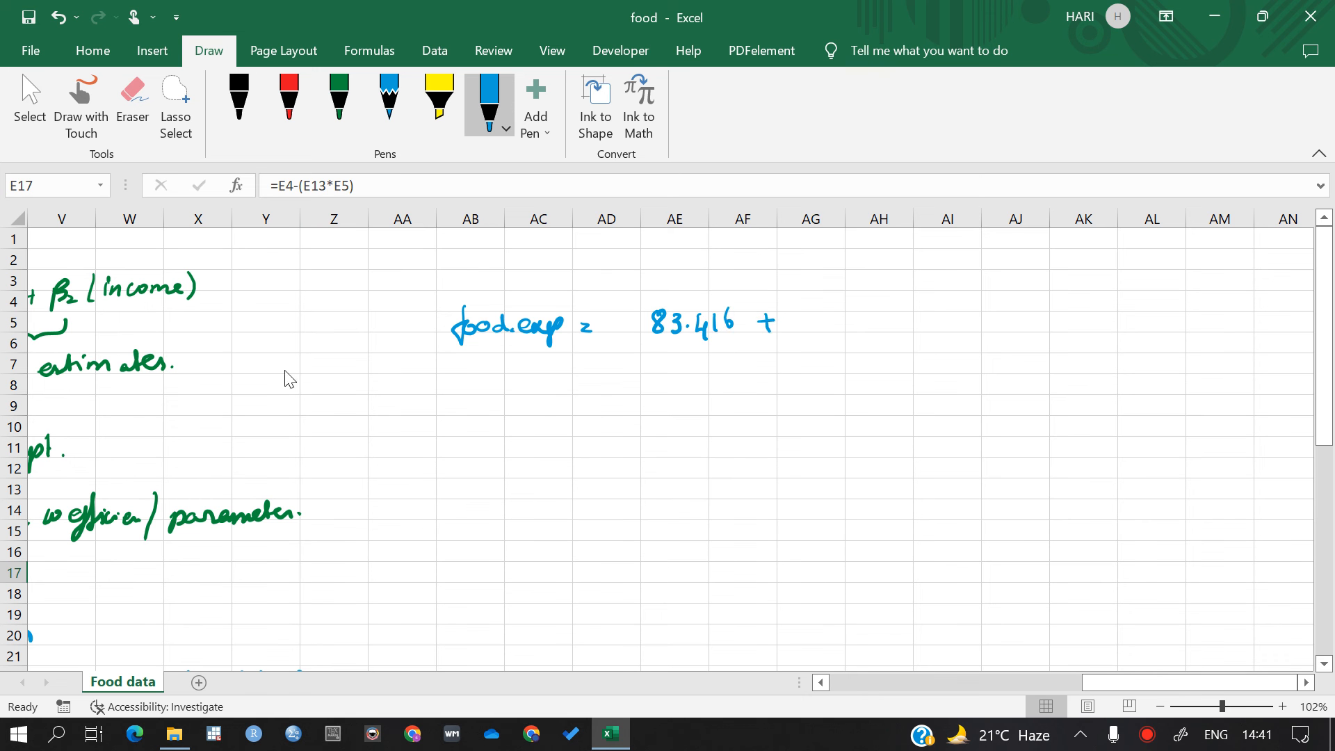
pyautogui.hscroll(-10, 670, 439)
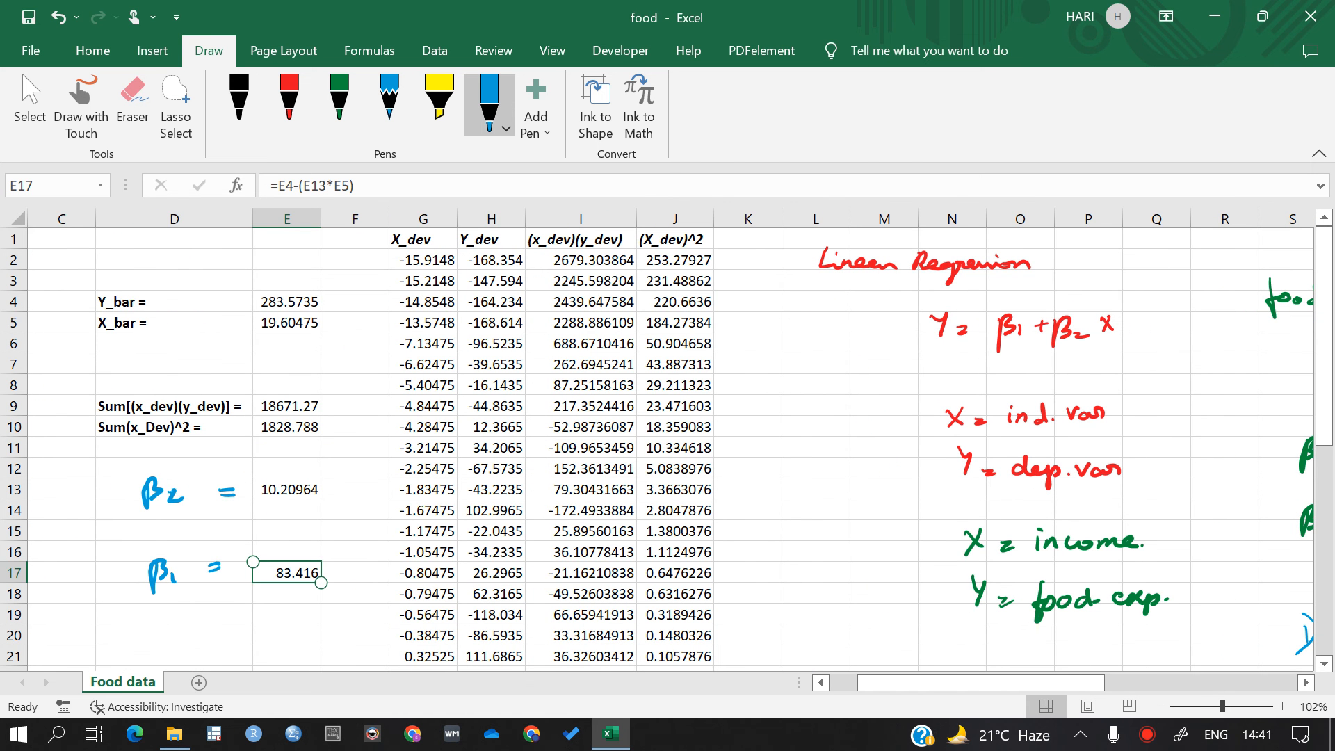
pyautogui.hscroll(12, 290, 379)
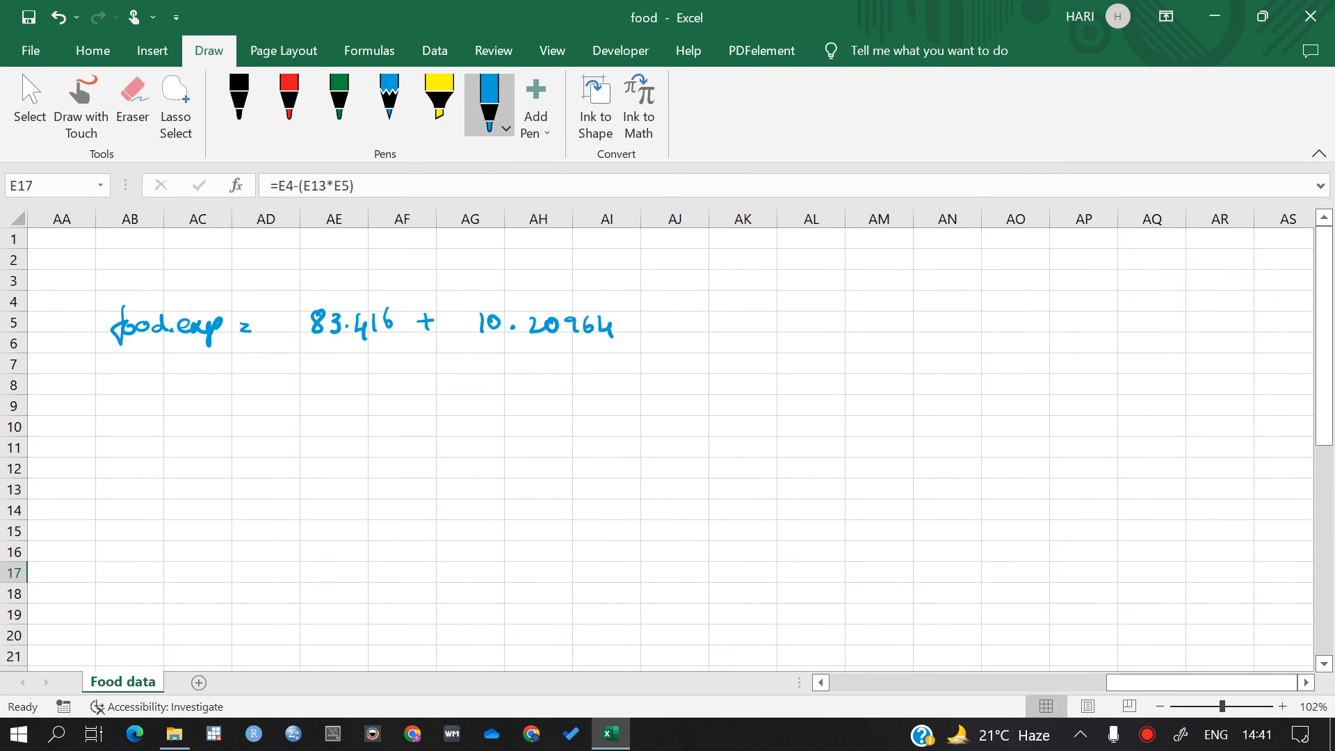
# Handwrite "β1" above 83.416 and "β2" above 10.20964 in green ink.
pyautogui.click(339, 103)
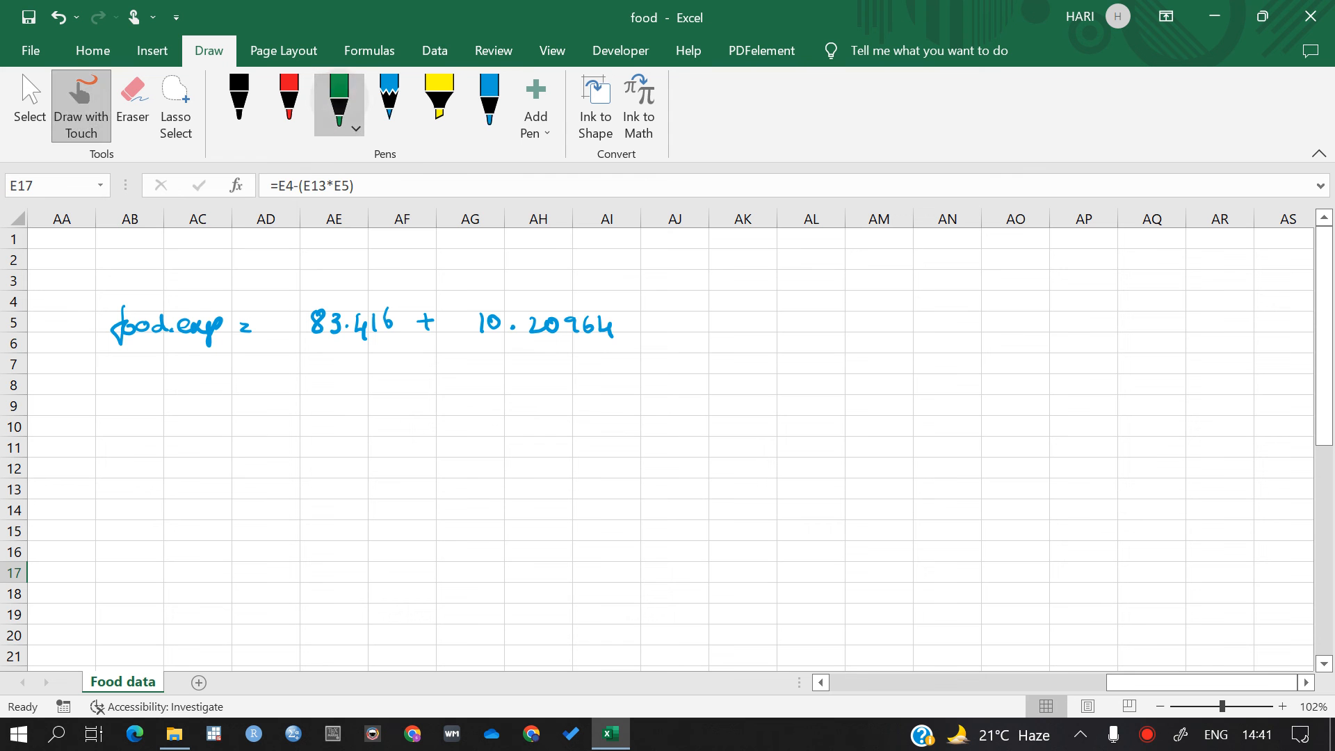
pyautogui.moveTo(546, 258); pyautogui.dragTo(537, 273)
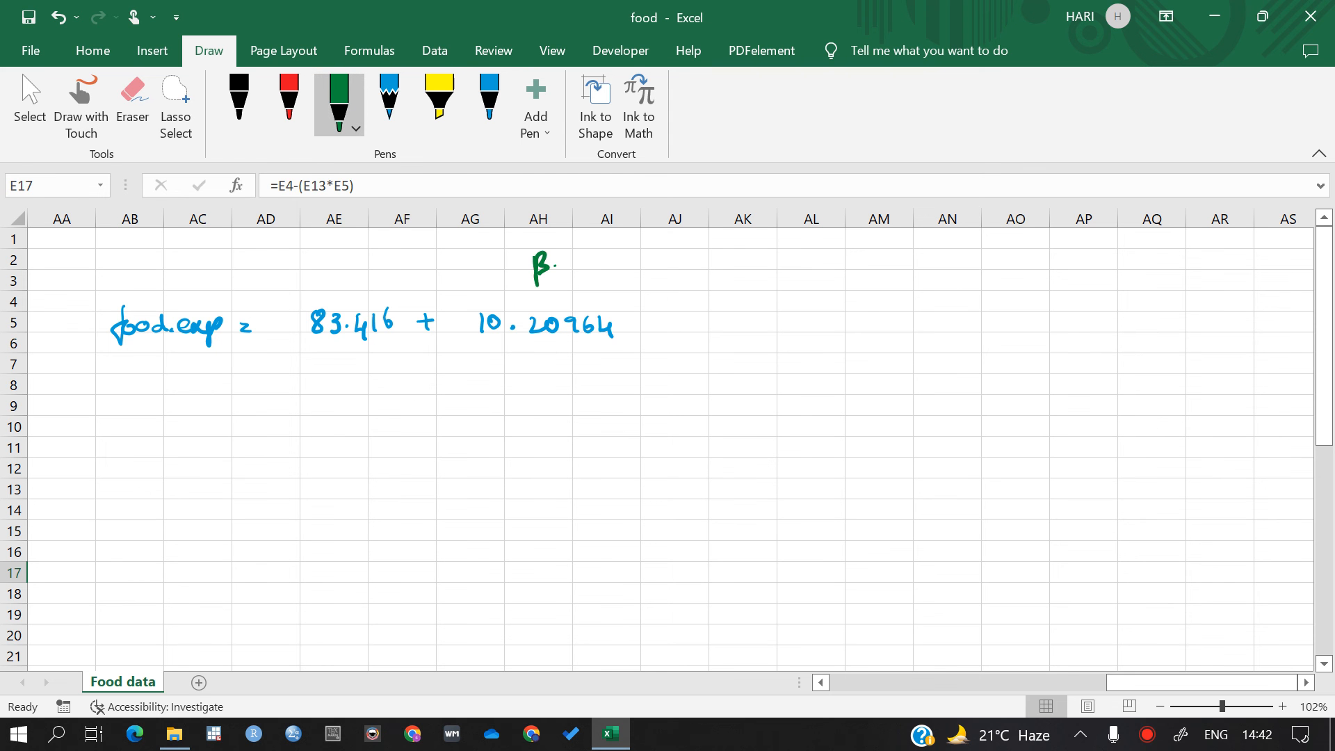
pyautogui.moveTo(351, 252)
pyautogui.mouseDown()
pyautogui.moveTo(356, 275)
pyautogui.moveTo(374, 274)
pyautogui.mouseUp()
# Complete the handwritten equation with "(income)" in blue ink after the slope value.
pyautogui.click(490, 104)
pyautogui.moveTo(643, 303); pyautogui.dragTo(642, 337)
pyautogui.moveTo(653, 323); pyautogui.dragTo(655, 335)
pyautogui.click(654, 317)
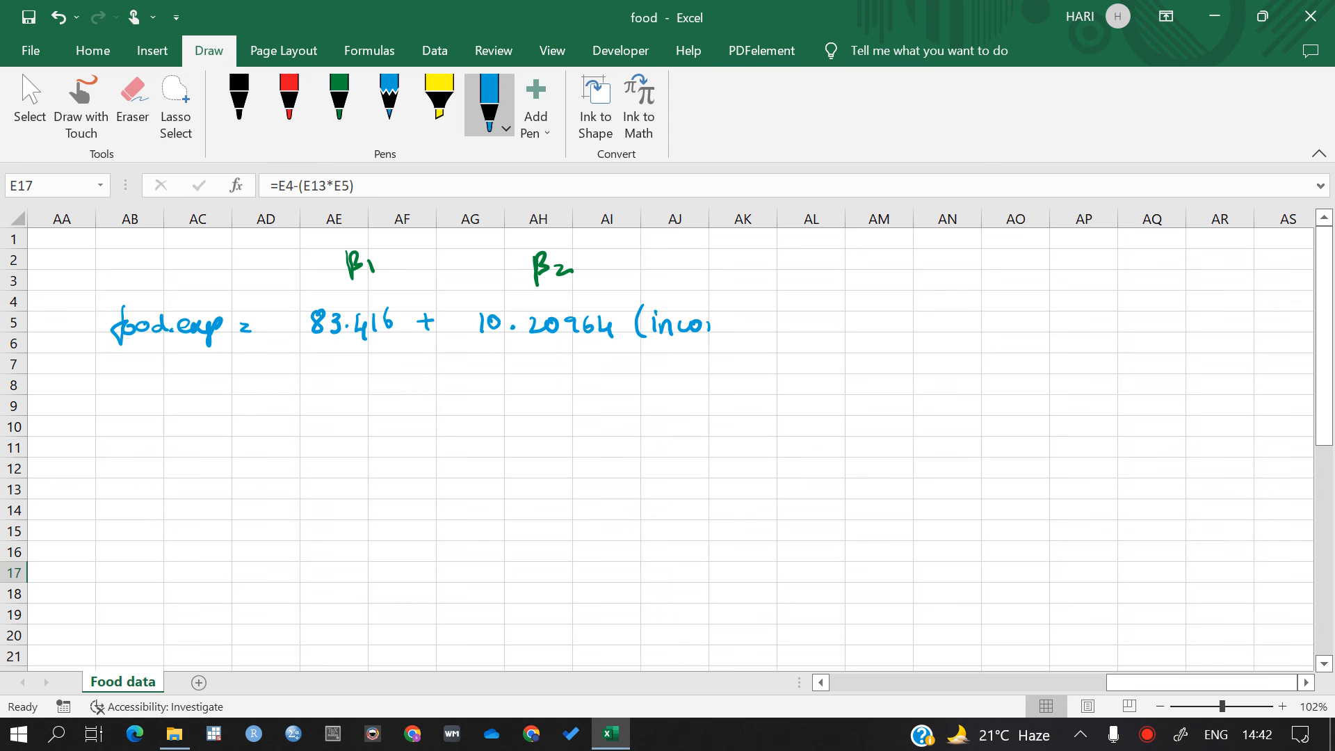
pyautogui.moveTo(735, 327); pyautogui.dragTo(757, 337)
# Draw a wide black curly brace under the whole equation and handwrite "formula" in black below its point.
pyautogui.click(239, 97)
pyautogui.moveTo(87, 321)
pyautogui.mouseDown()
pyautogui.moveTo(130, 368)
pyautogui.moveTo(508, 395)
pyautogui.moveTo(716, 367)
pyautogui.moveTo(827, 301)
pyautogui.mouseUp()
pyautogui.click(250, 96)
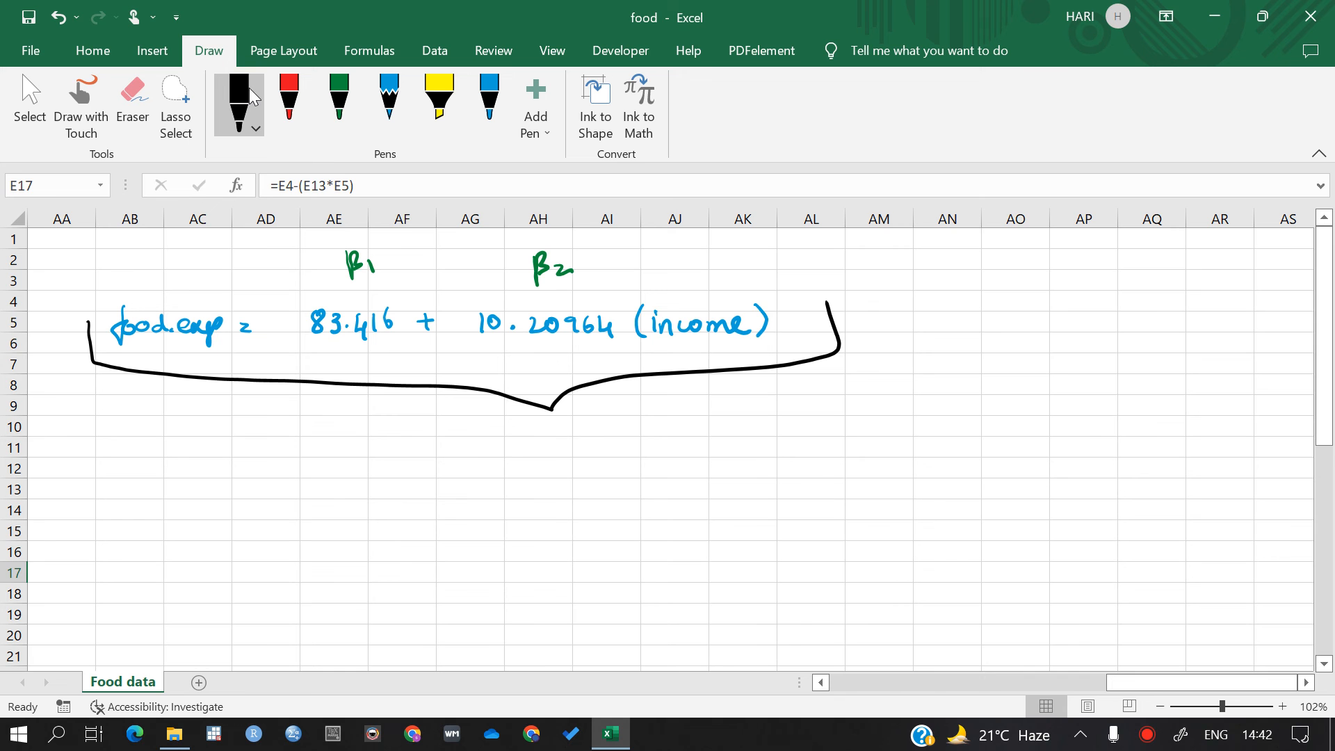
pyautogui.moveTo(501, 443)
pyautogui.mouseDown()
pyautogui.moveTo(494, 475)
pyautogui.moveTo(599, 453)
pyautogui.moveTo(606, 432)
pyautogui.moveTo(598, 448)
pyautogui.moveTo(627, 454)
pyautogui.mouseUp()
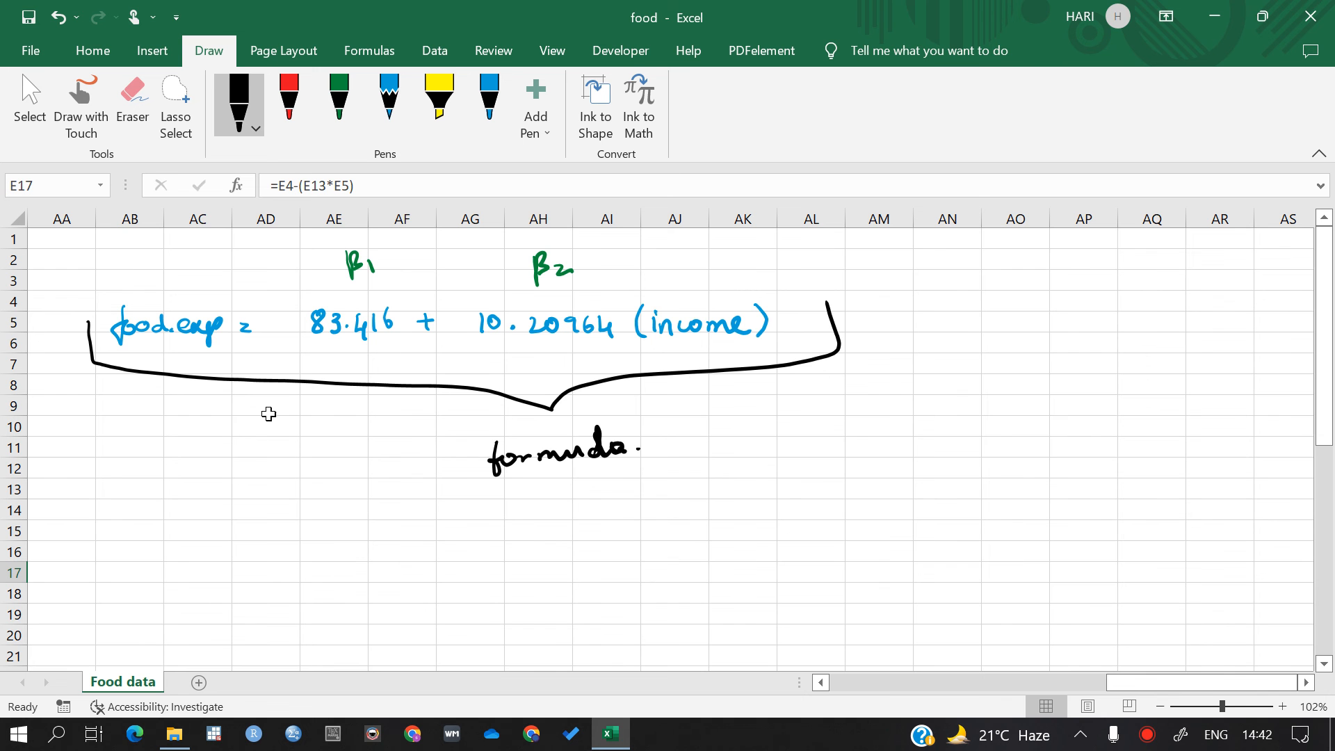
# Draw black tick marks beside "1) formulas" and "2) in-built" in the handwritten notes.
pyautogui.hscroll(-10, 645, 491)
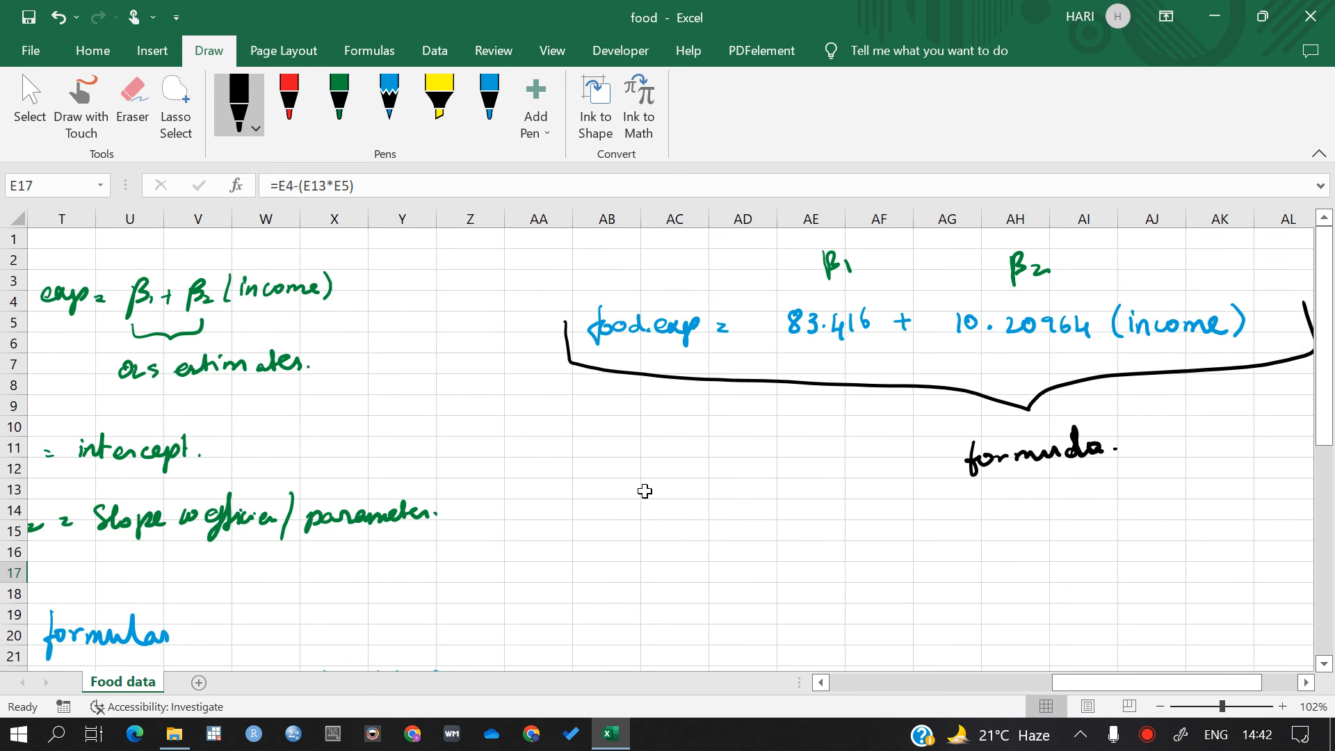
pyautogui.hscroll(-5, 645, 491)
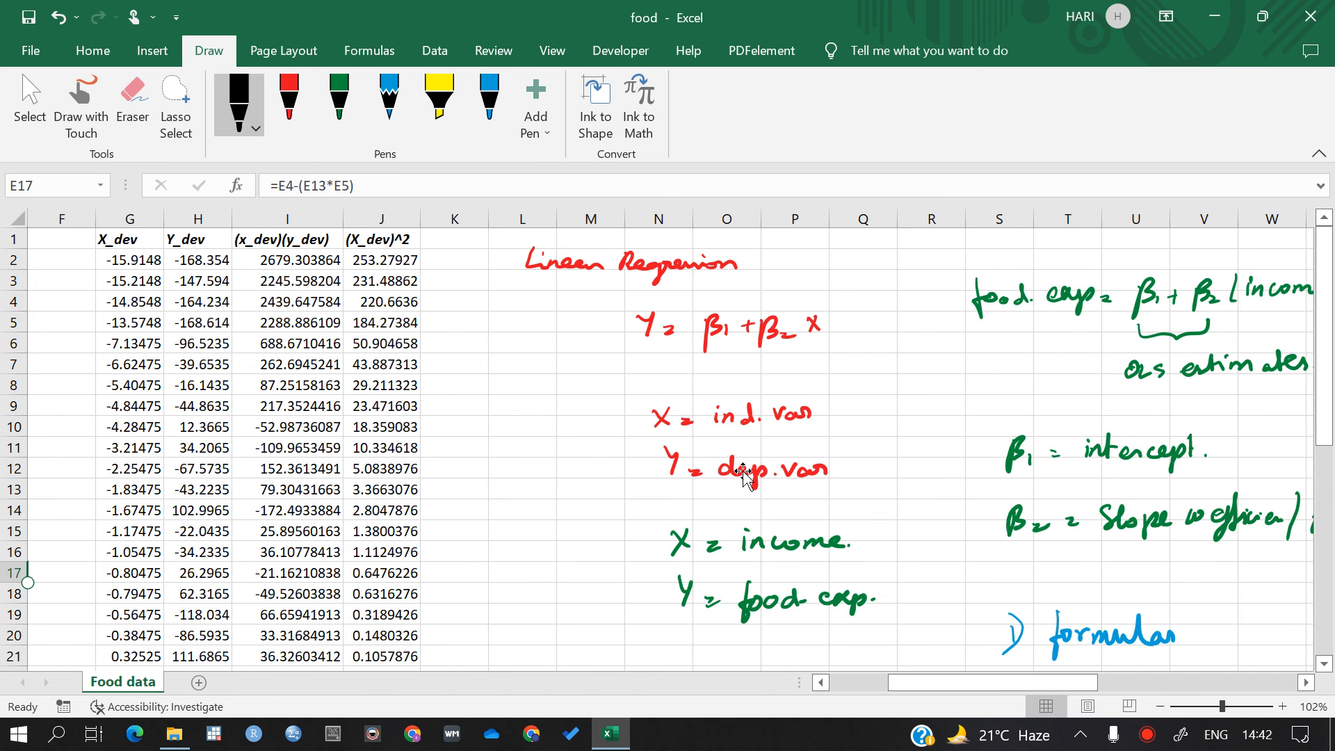
pyautogui.scroll(-3, 742, 471)
pyautogui.hscroll(5, 742, 470)
pyautogui.scroll(-2, 742, 471)
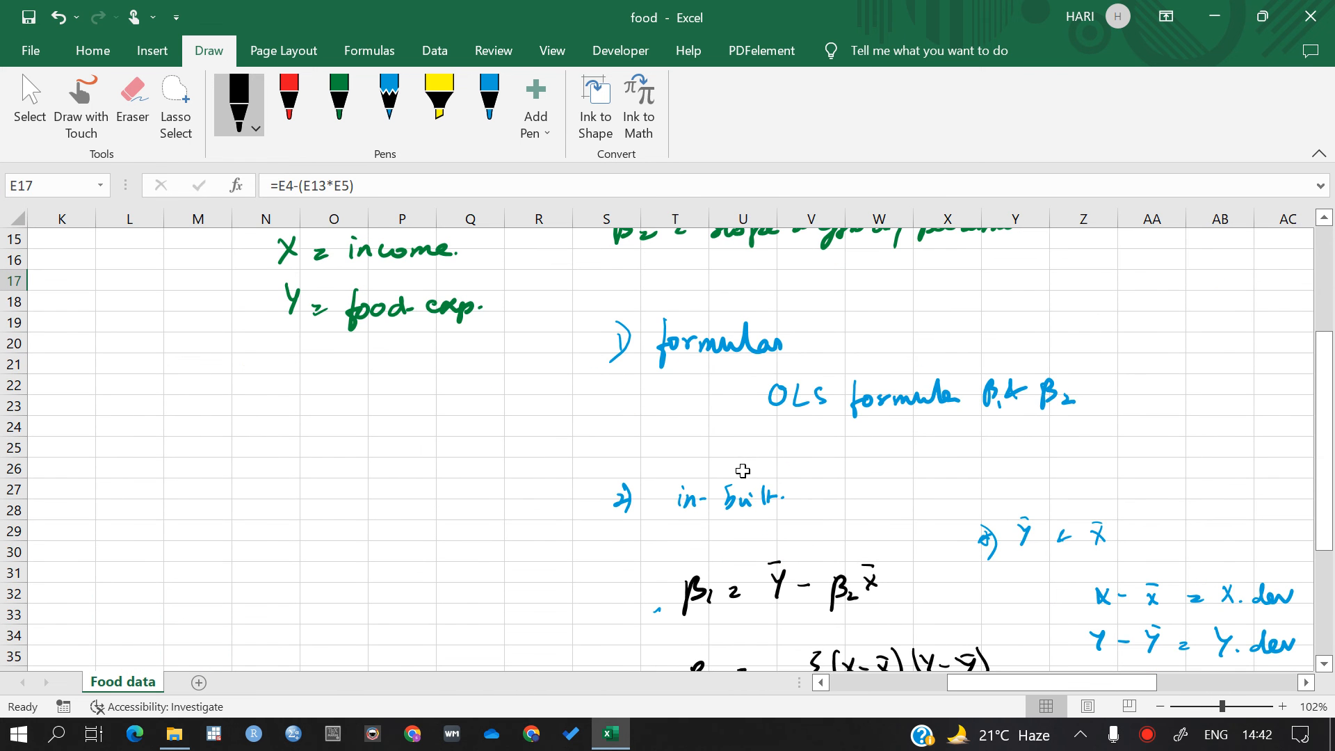
pyautogui.moveTo(798, 499); pyautogui.dragTo(831, 485)
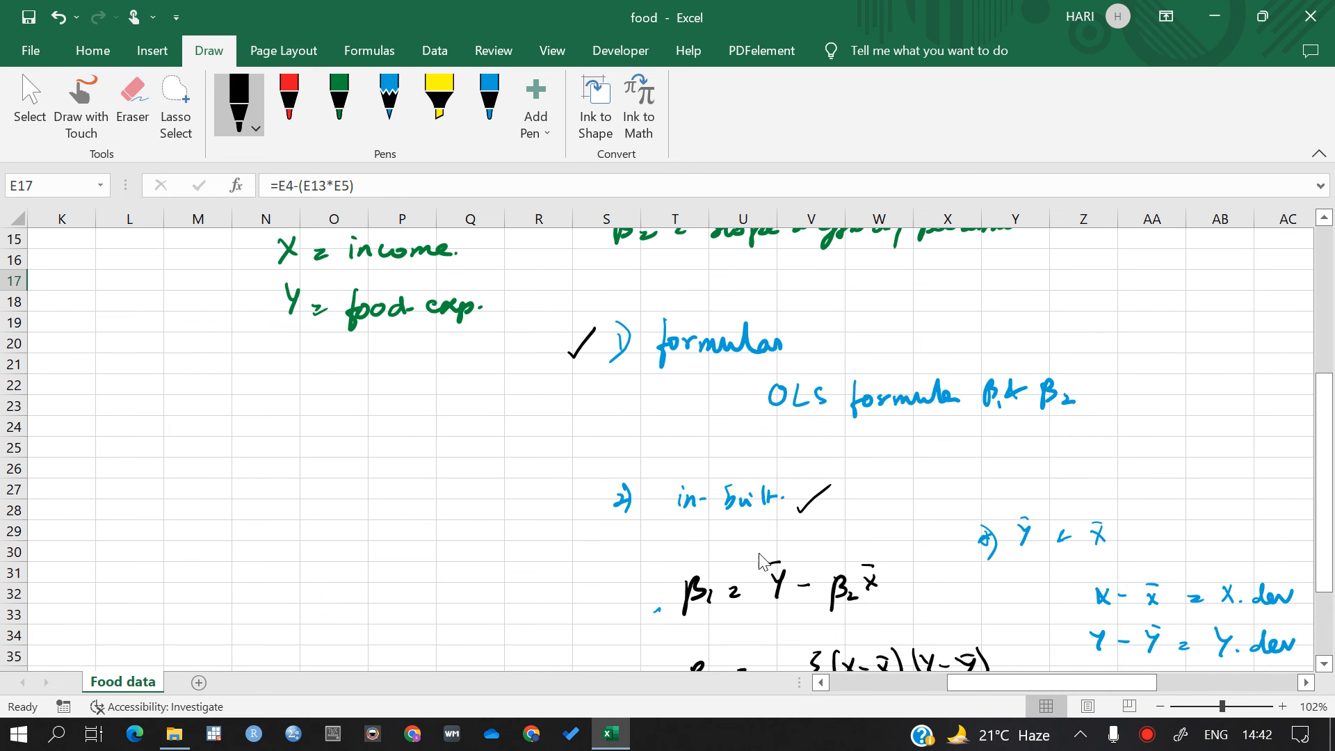
# Return to the food expenditure and income data and start the Regression tool from the Data Analysis tools.
pyautogui.hscroll(-5, 379, 442)
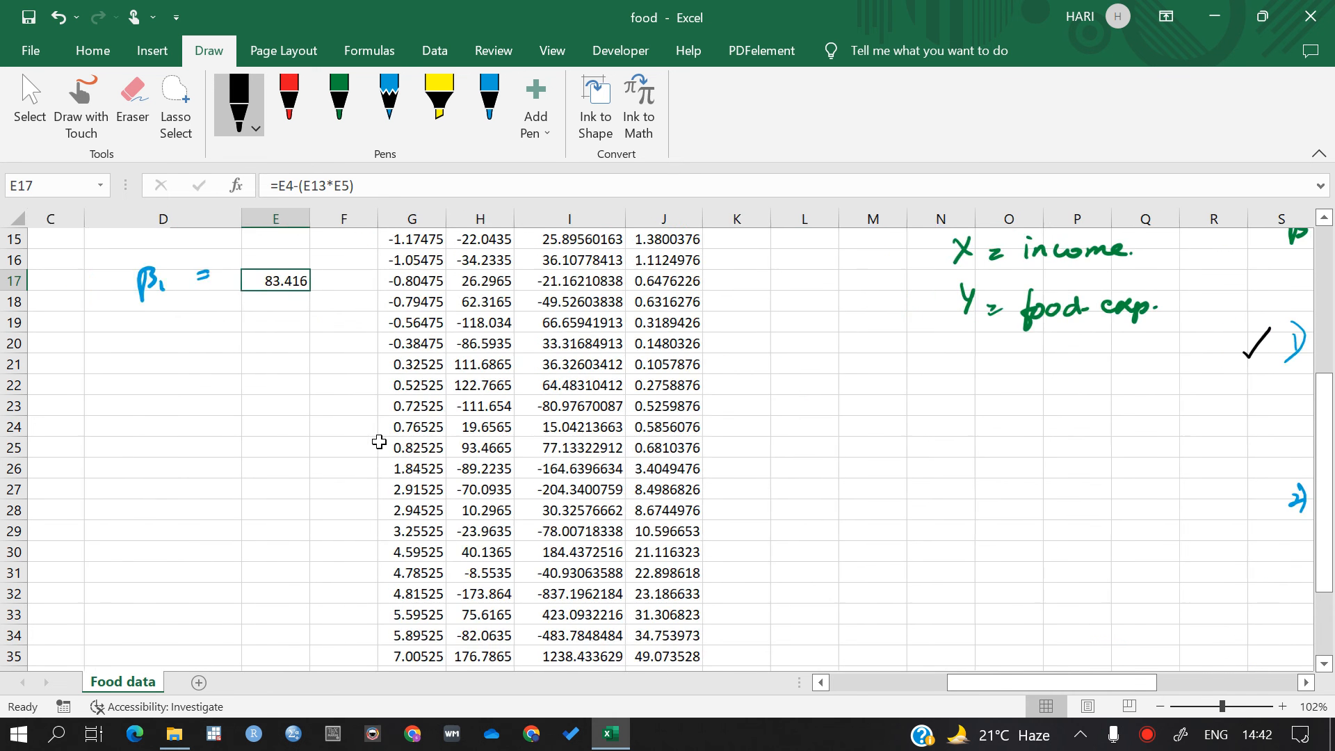
pyautogui.scroll(5, 379, 442)
pyautogui.hscroll(-2, 379, 442)
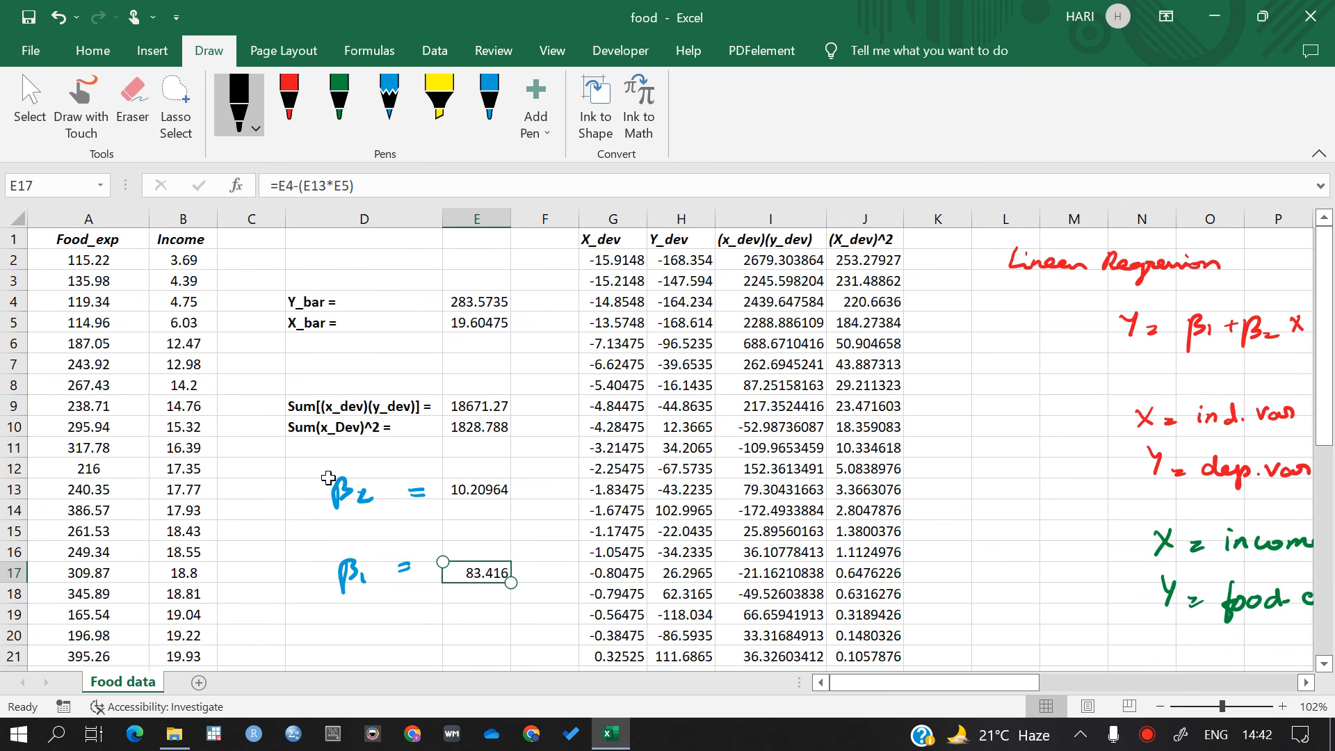
pyautogui.click(102, 46)
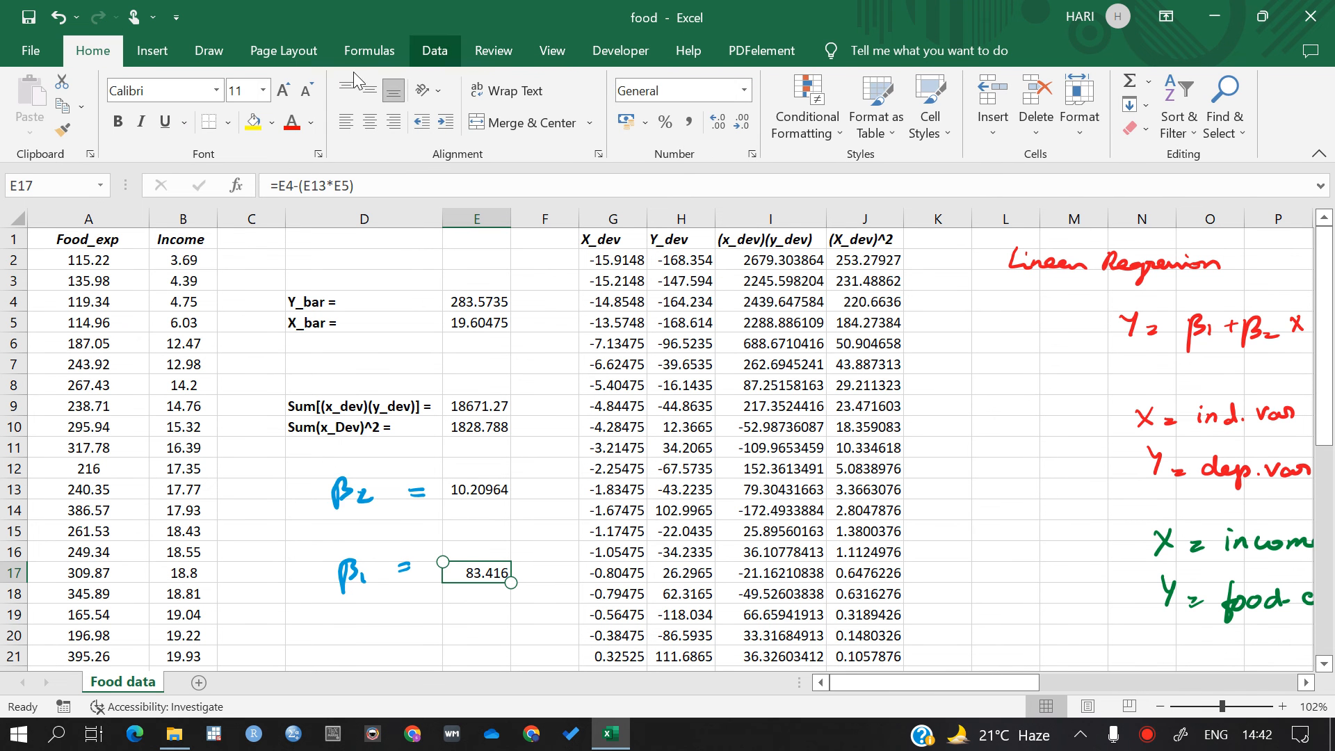
pyautogui.click(450, 61)
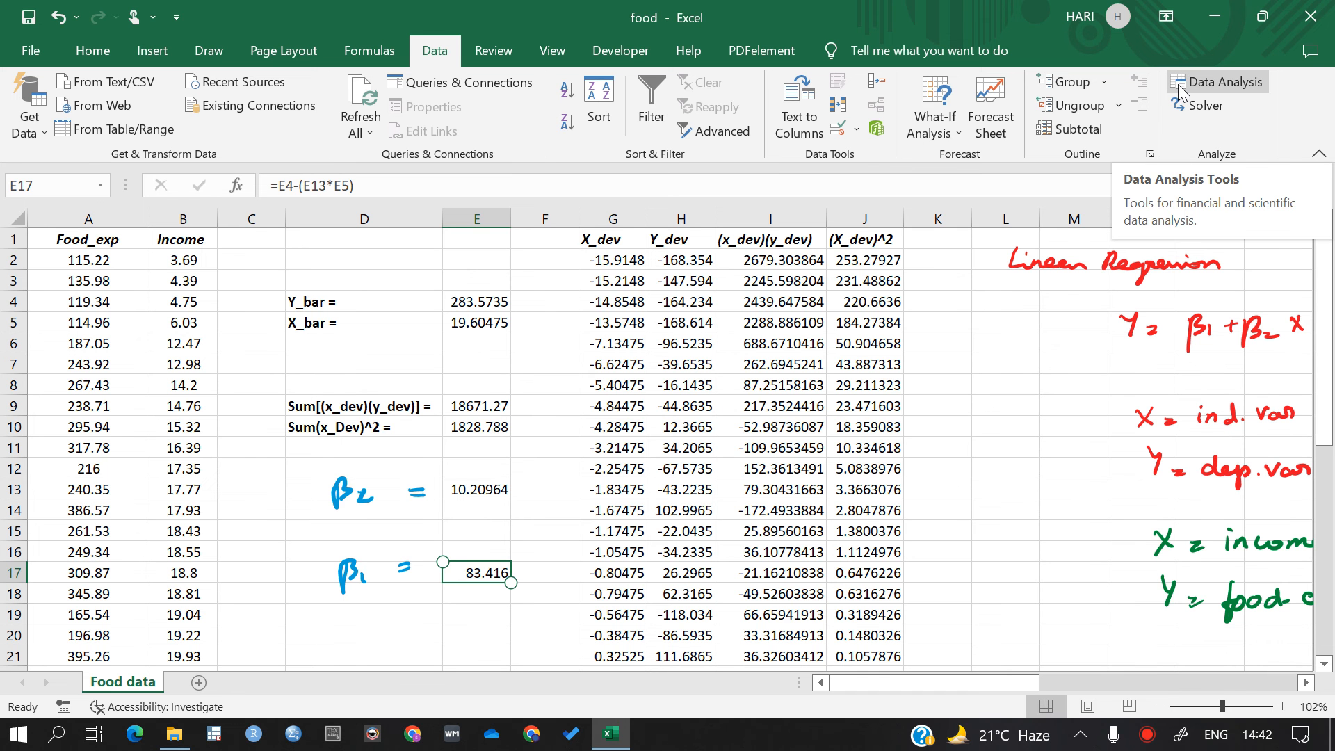
pyautogui.click(1180, 91)
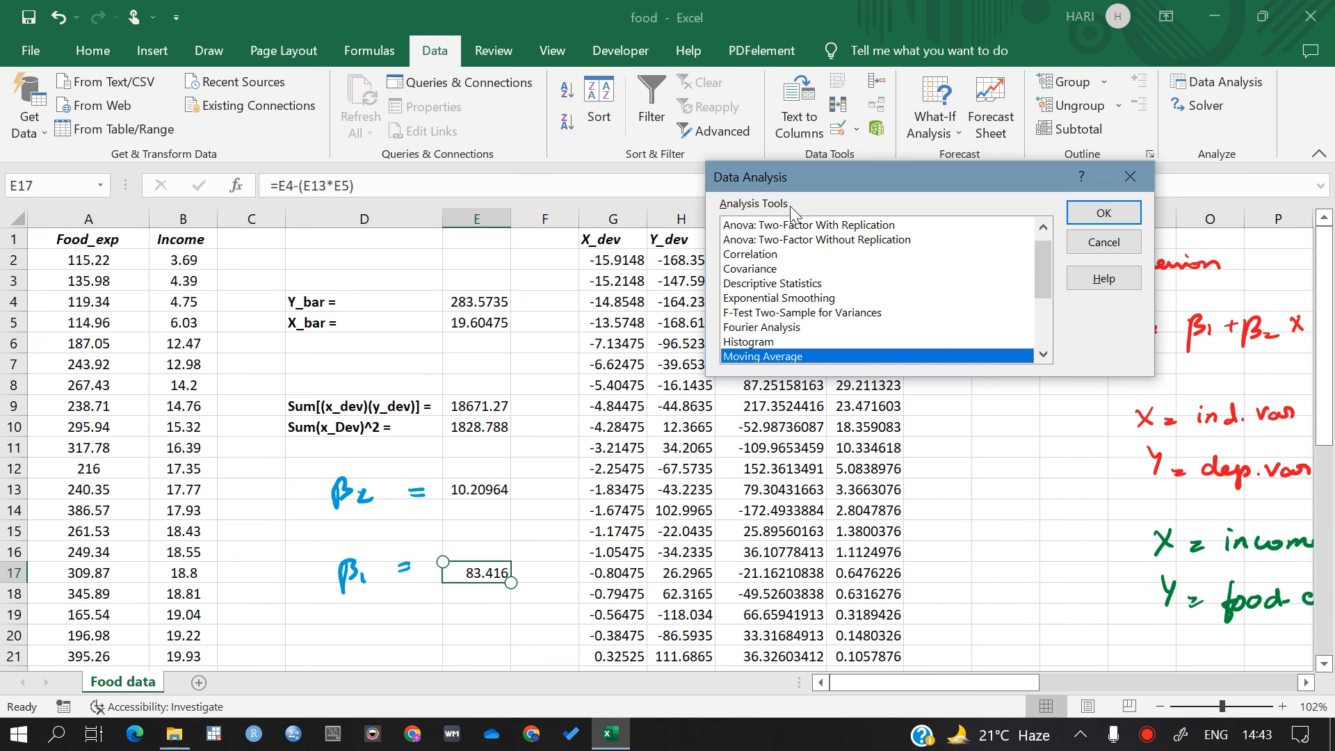
pyautogui.moveTo(1045, 269); pyautogui.dragTo(1047, 335)
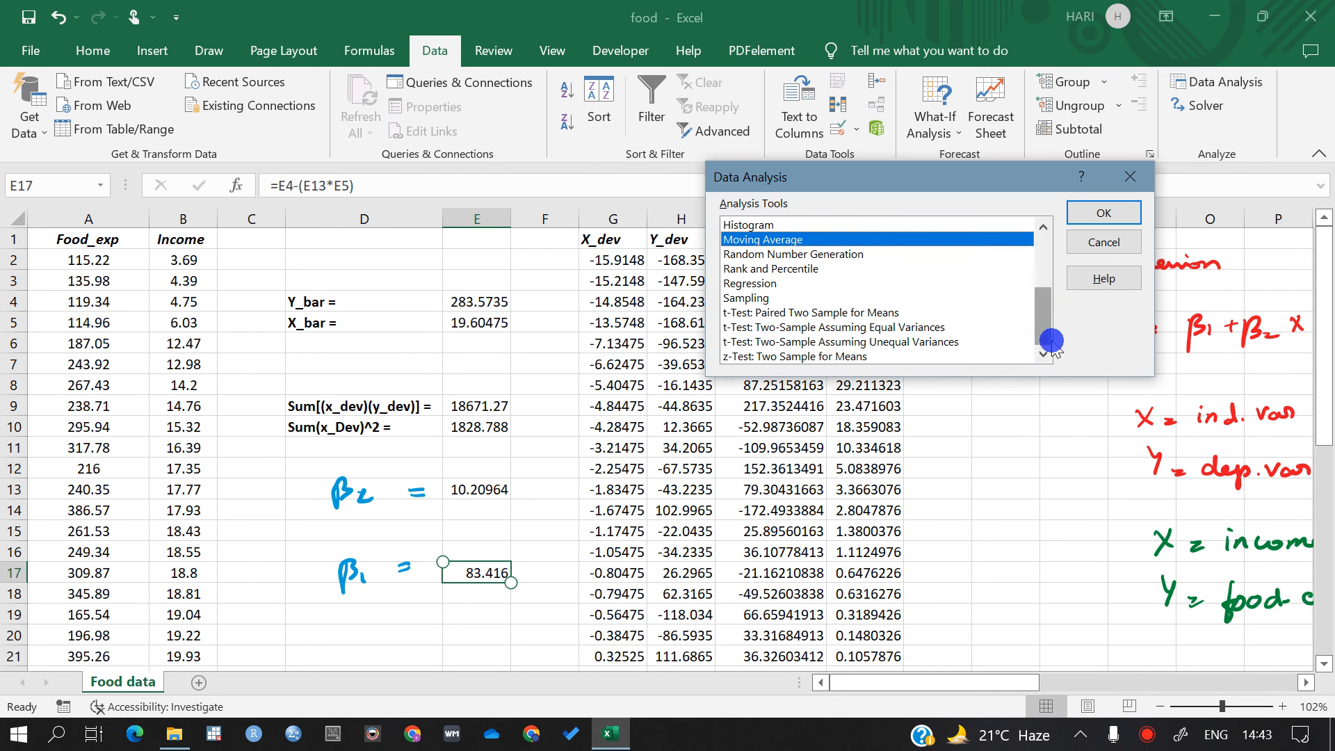
pyautogui.click(762, 285)
pyautogui.click(1093, 210)
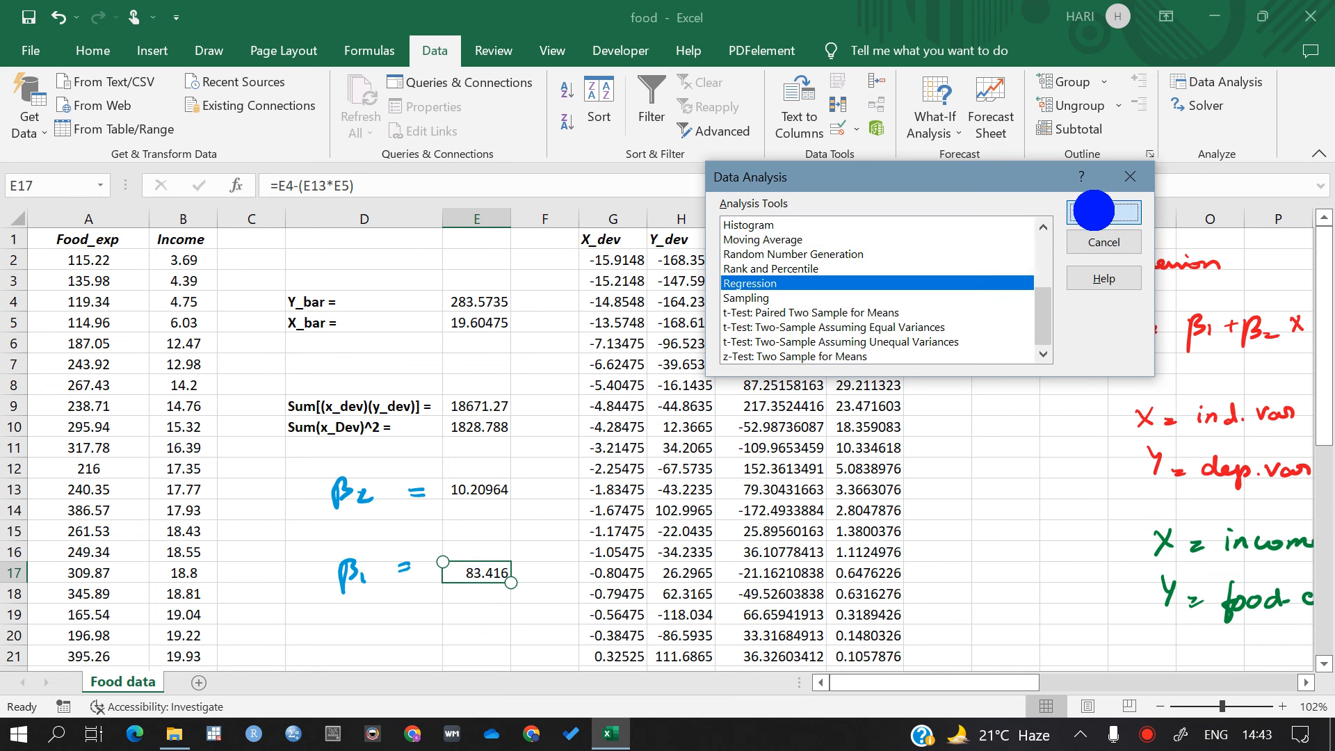
# Move the Regression dialog clear of the data and set the Input Y Range to the Food_exp column, $A$1:$A$41.
pyautogui.moveTo(775, 85); pyautogui.dragTo(636, 166)
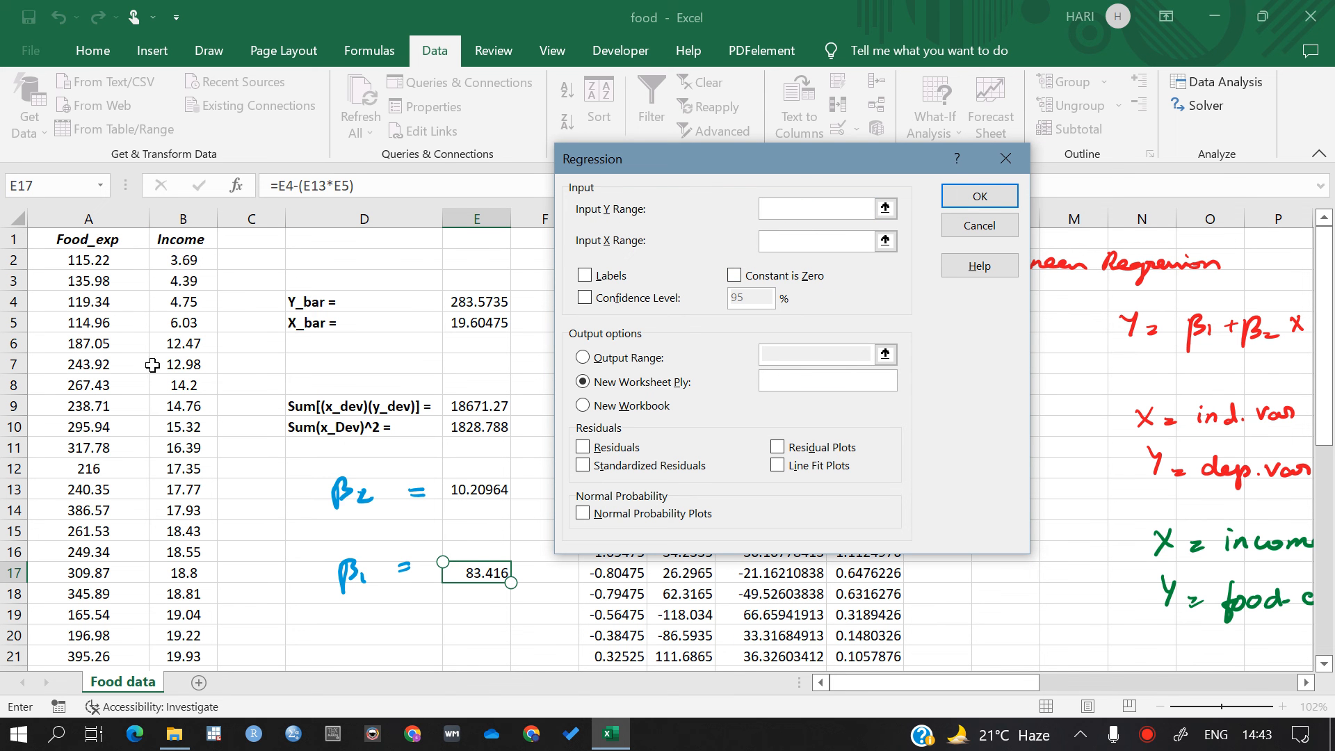
pyautogui.click(795, 208)
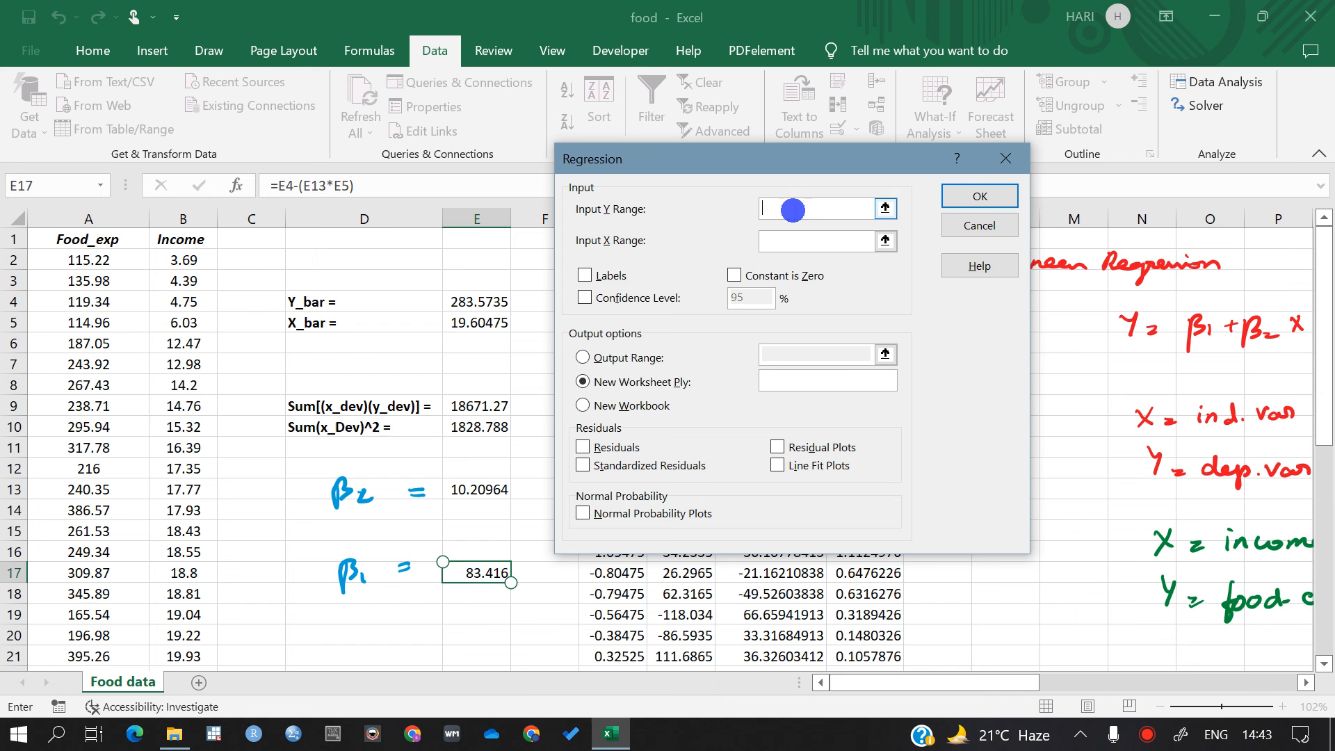
pyautogui.click(69, 239)
pyautogui.moveTo(70, 238); pyautogui.dragTo(53, 639)
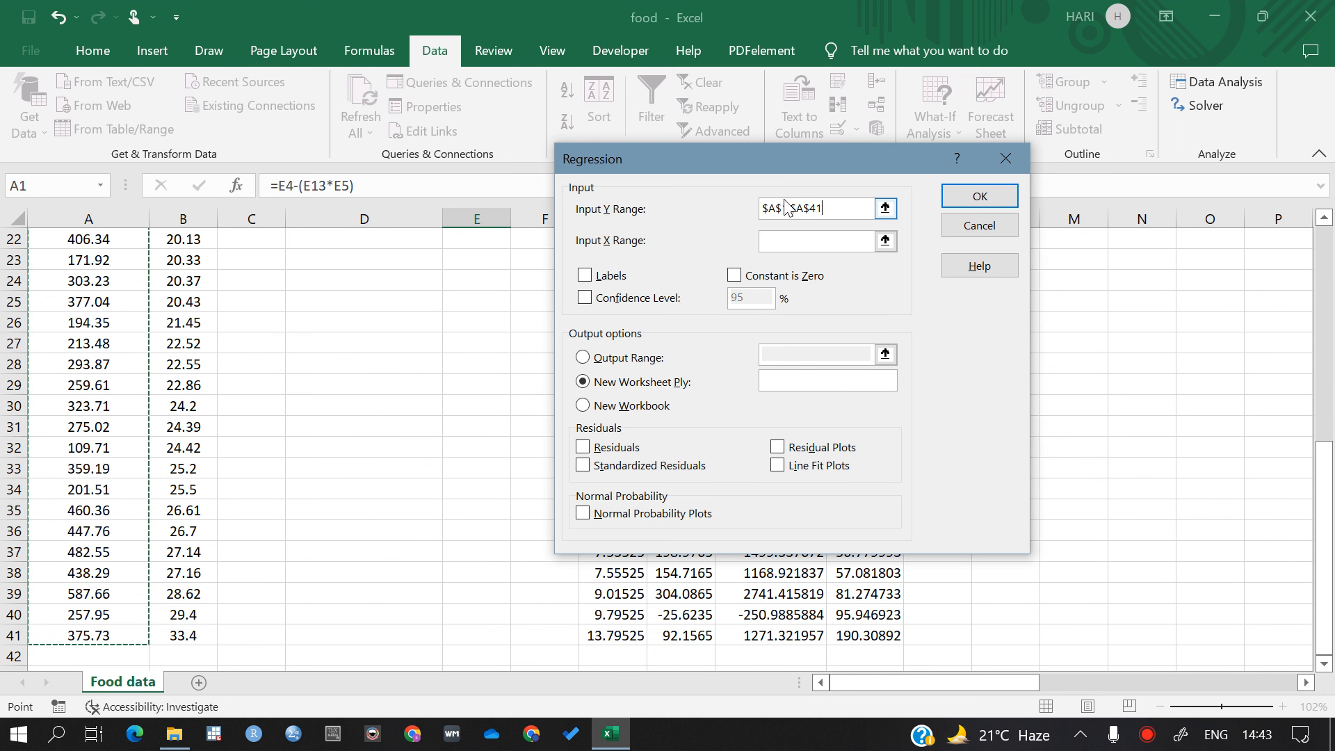
# Set the regression's Input X Range to the Income column, $B$1:$B$41.
pyautogui.click(789, 240)
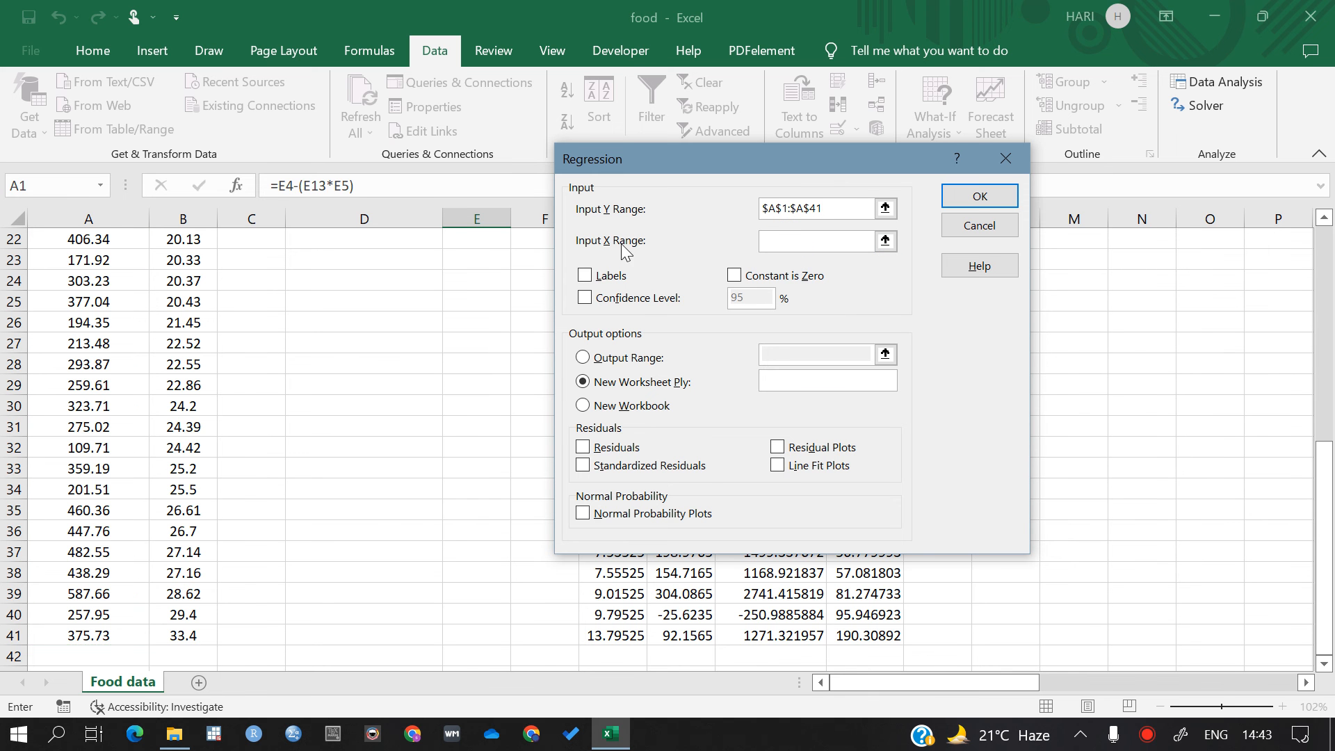
pyautogui.scroll(7, 247, 387)
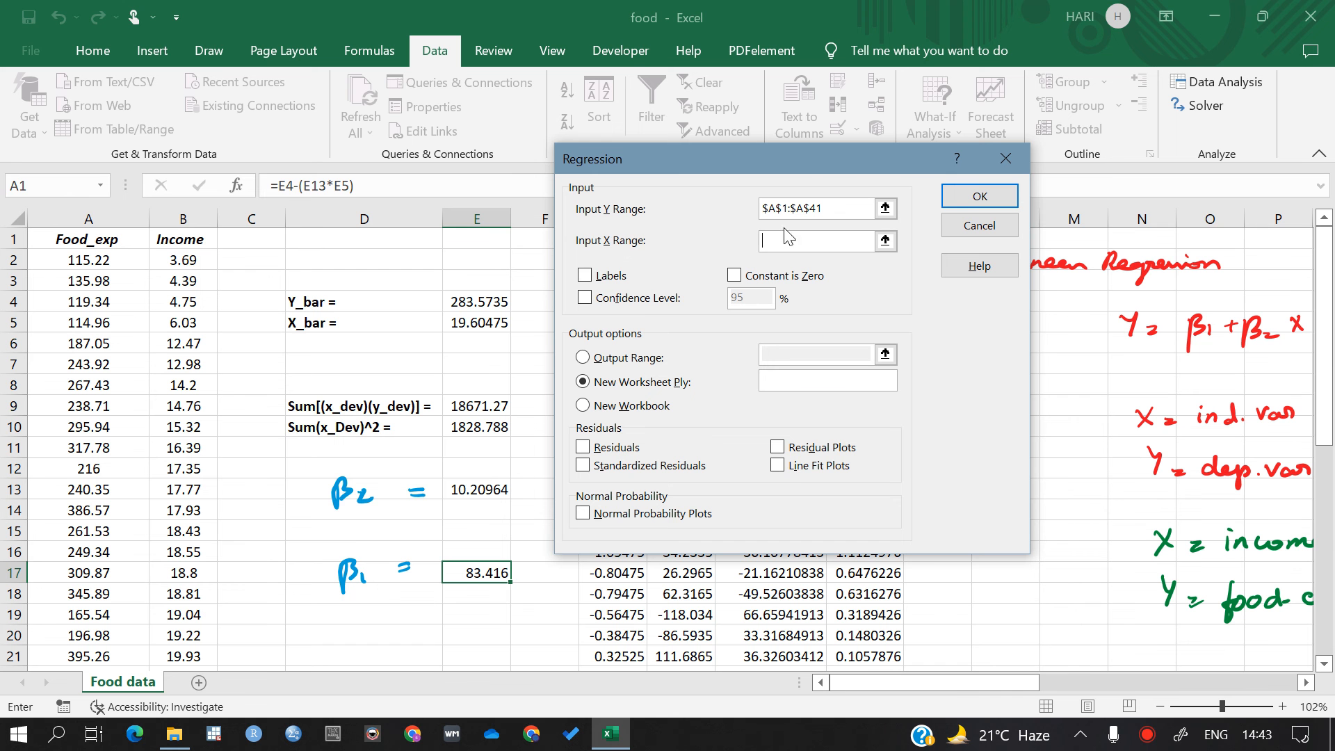
pyautogui.moveTo(185, 237); pyautogui.dragTo(179, 632)
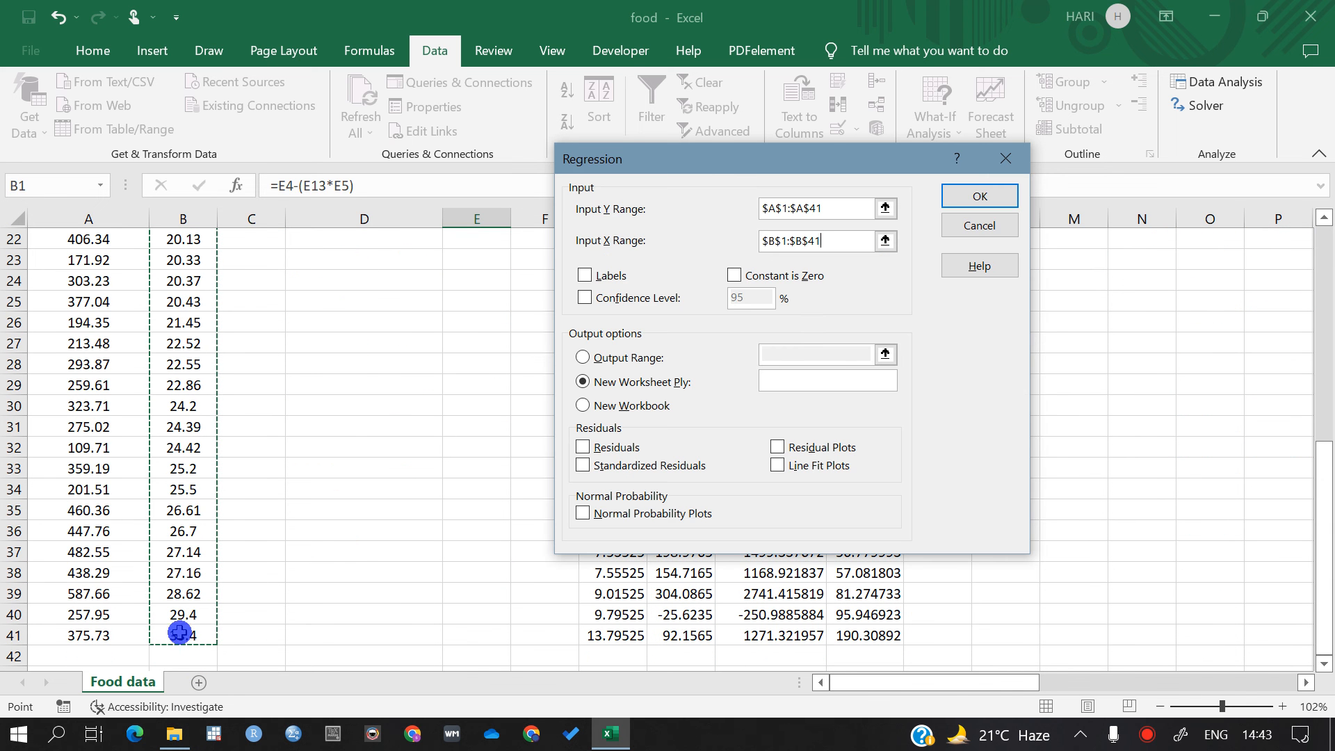
pyautogui.click(842, 236)
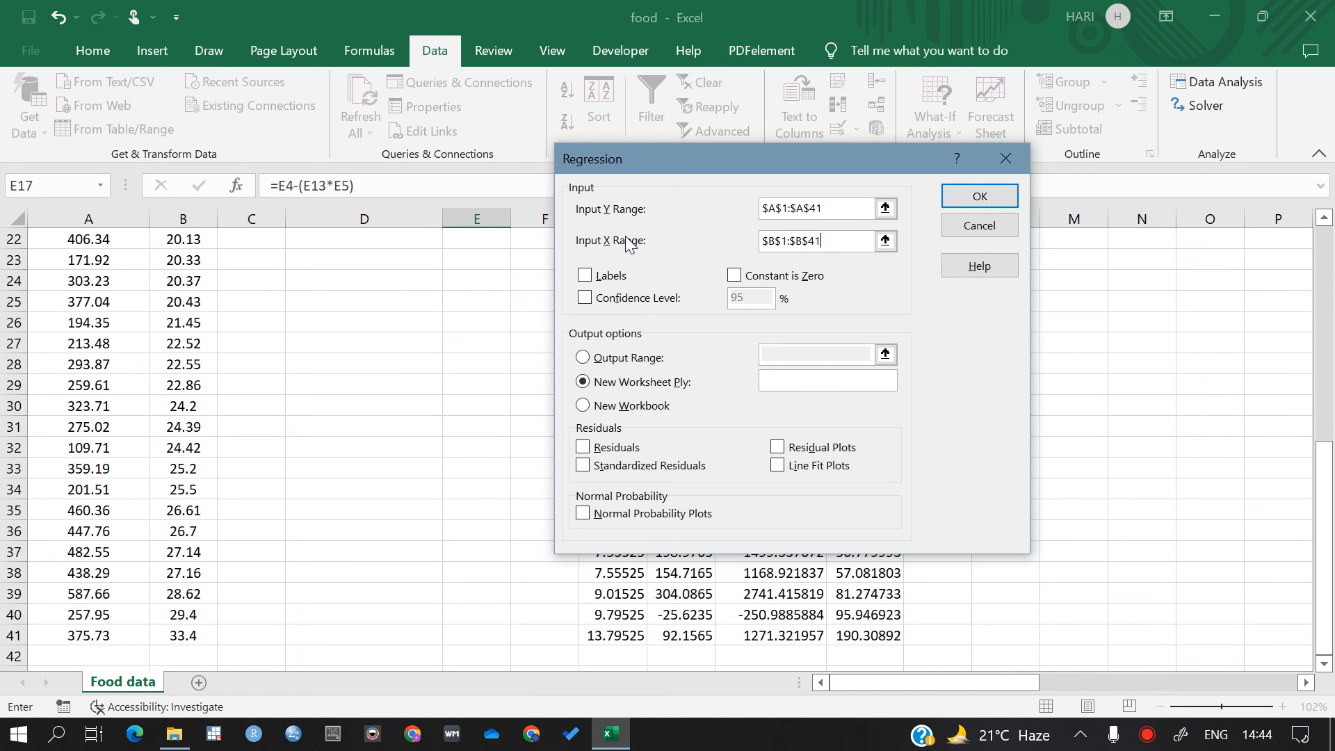
# Turn on Labels for the header cells in both input ranges and keep the Confidence Level option off.
pyautogui.click(585, 276)
pyautogui.moveTo(1320, 485); pyautogui.dragTo(1320, 413)
pyautogui.click(825, 240)
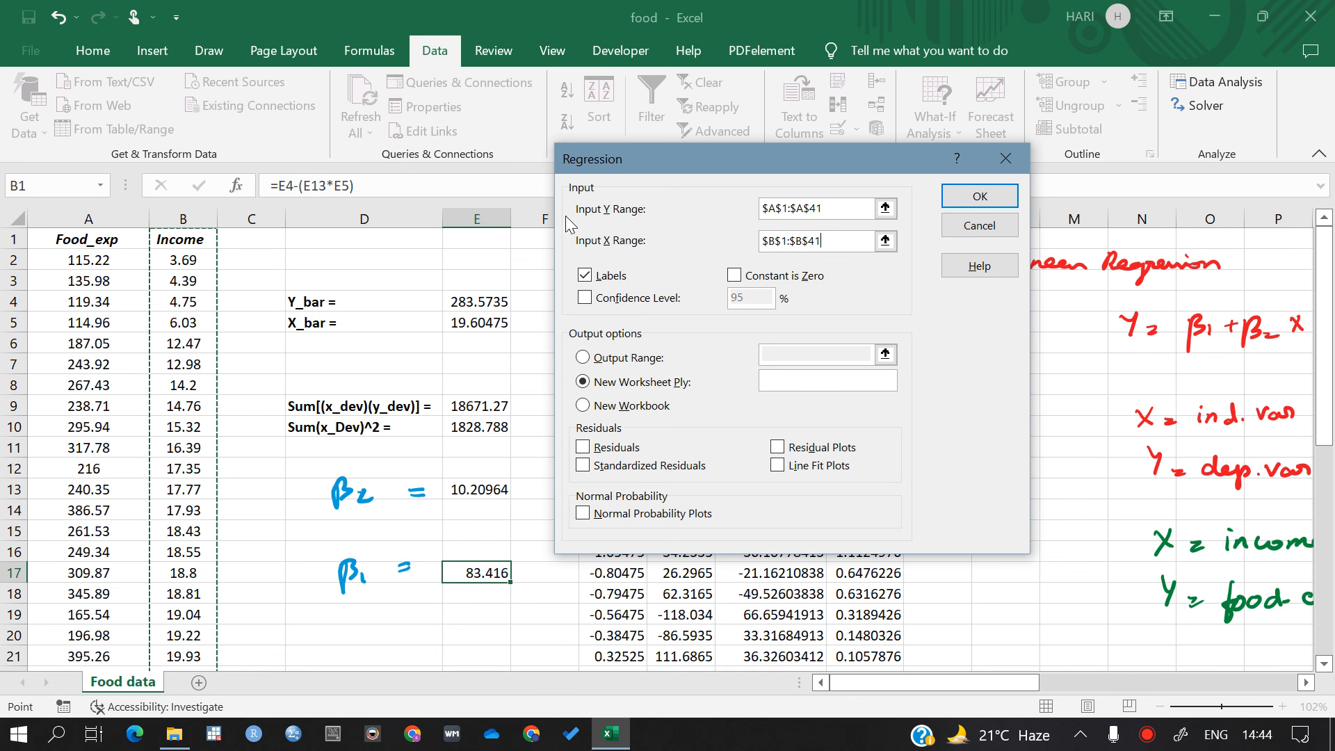
pyautogui.click(584, 276)
pyautogui.click(659, 295)
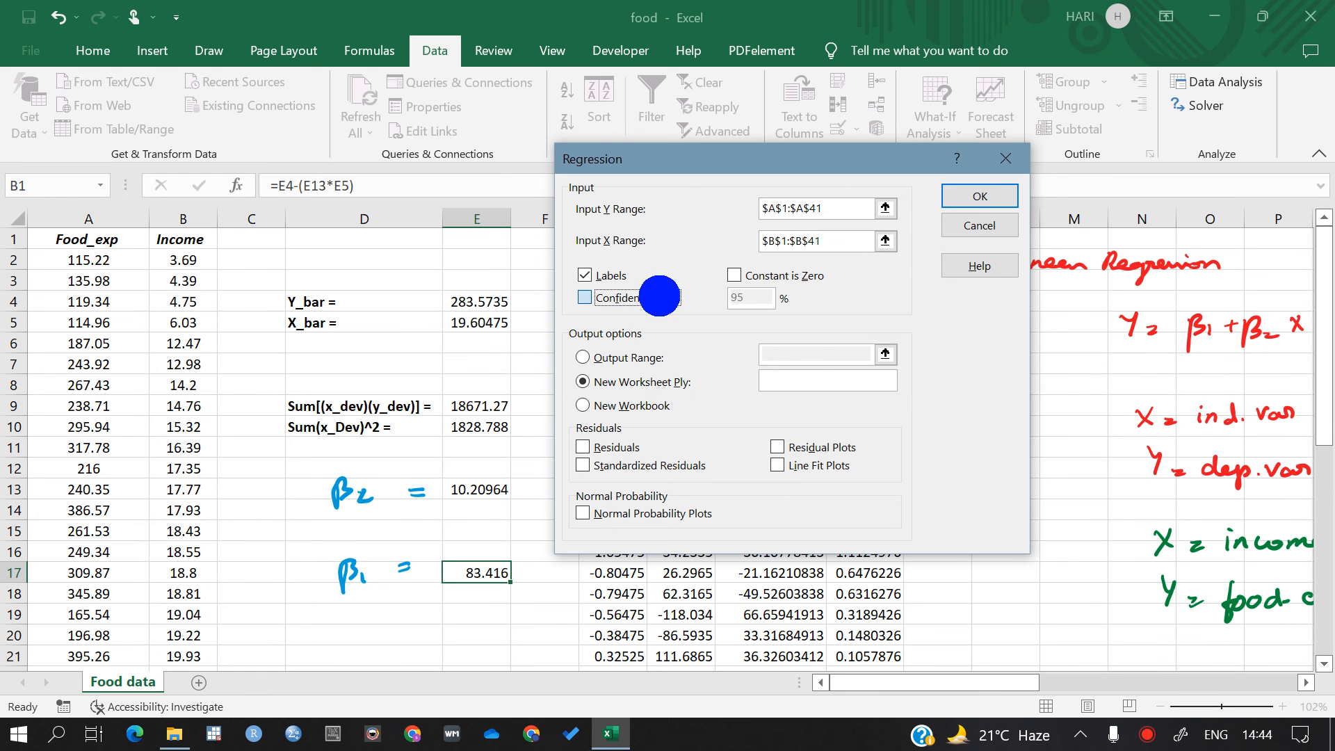
pyautogui.click(660, 295)
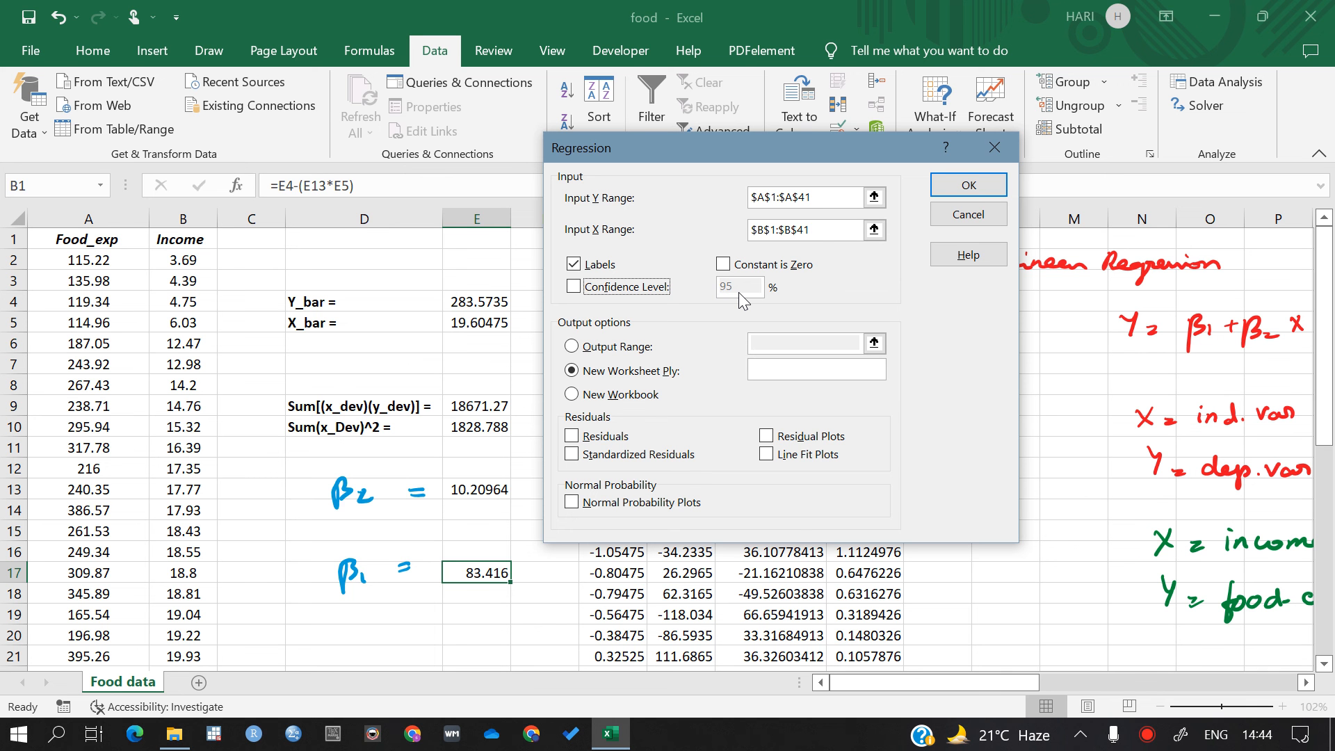
pyautogui.click(582, 347)
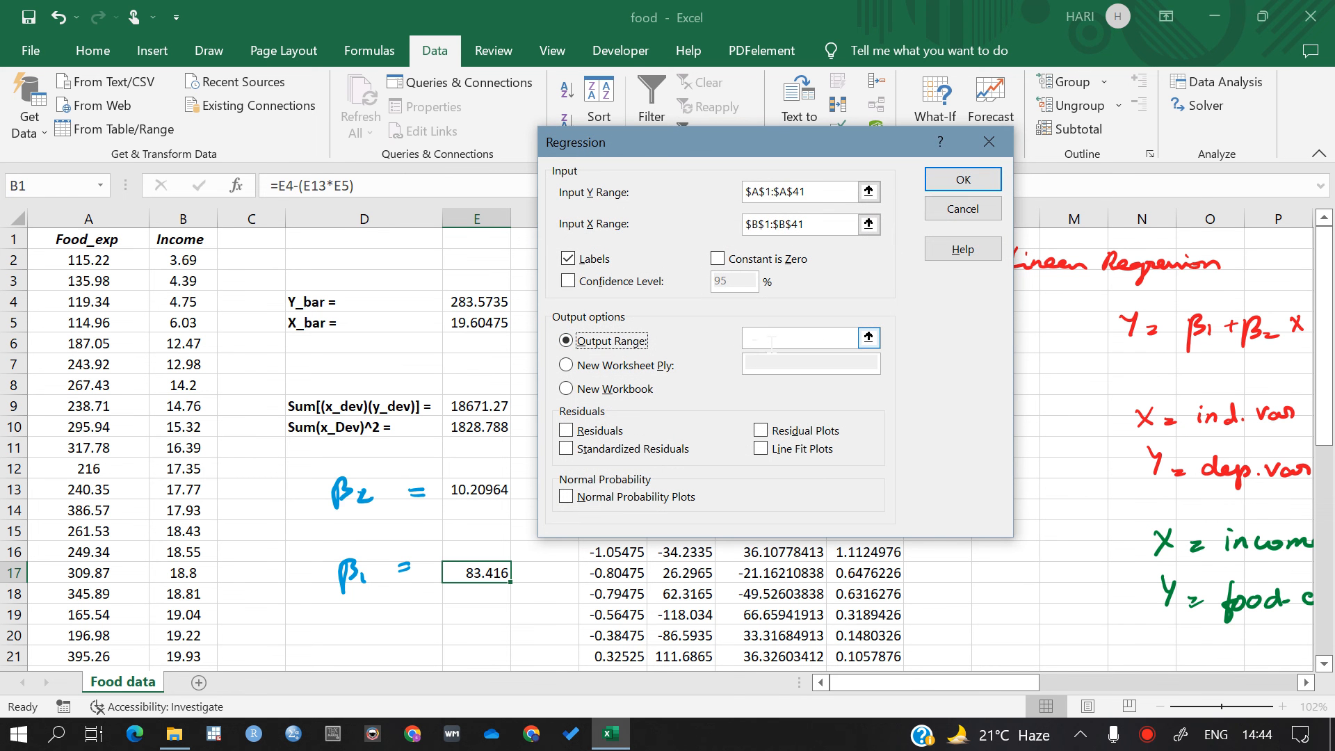
pyautogui.click(770, 341)
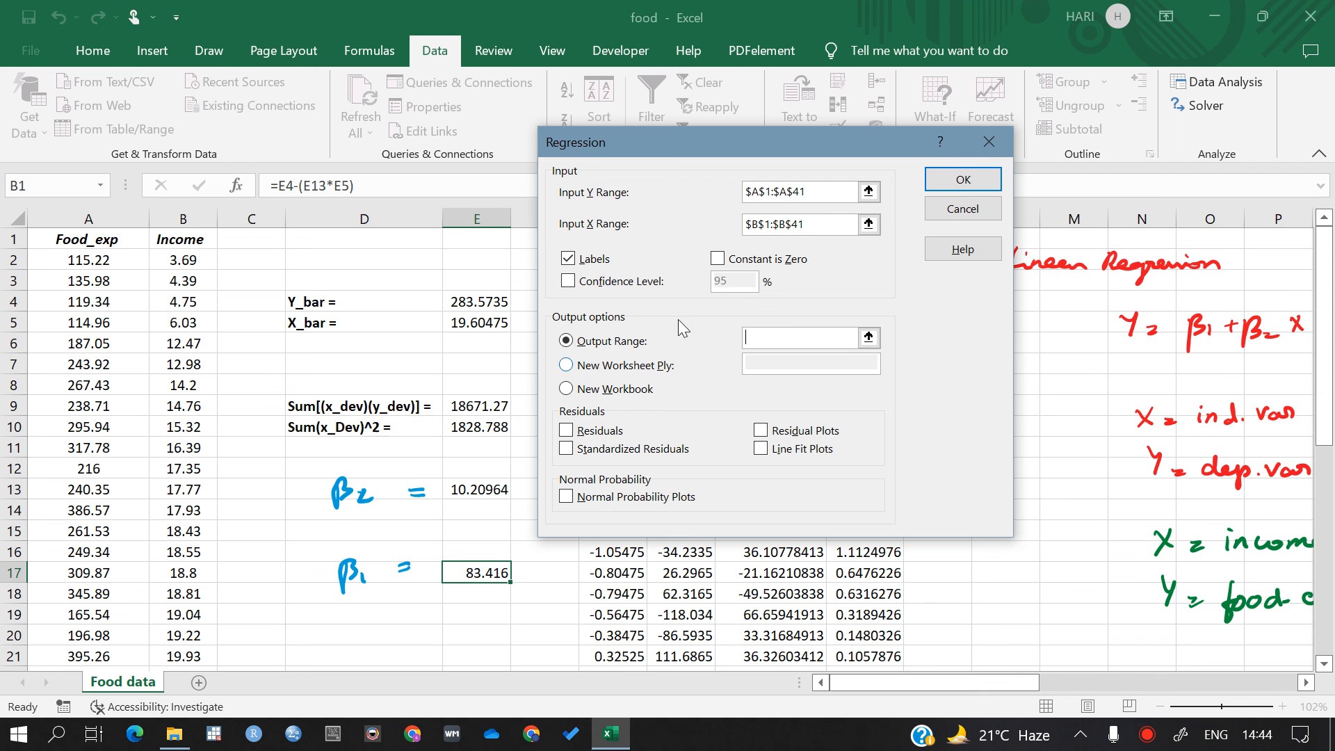
pyautogui.click(1051, 345)
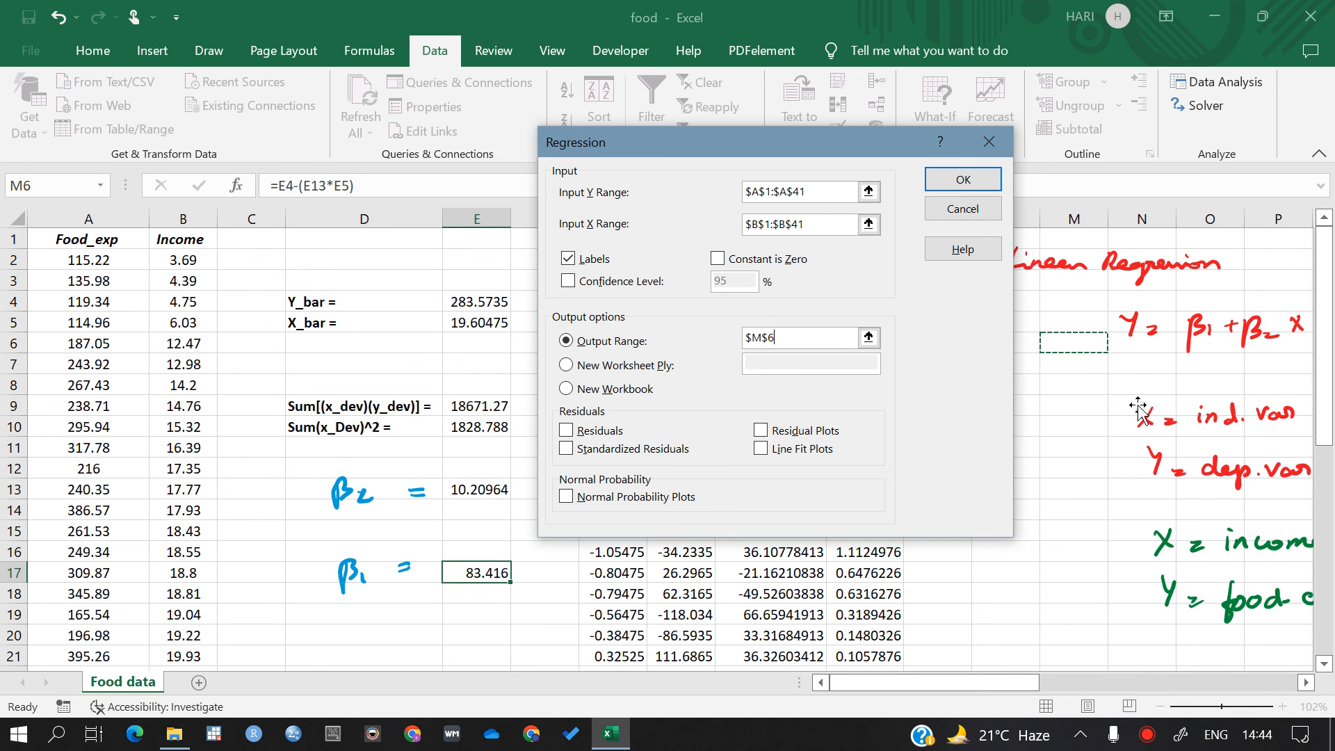
# Send the regression output to a new worksheet named "result" and run the regression.
pyautogui.click(577, 366)
pyautogui.click(750, 352)
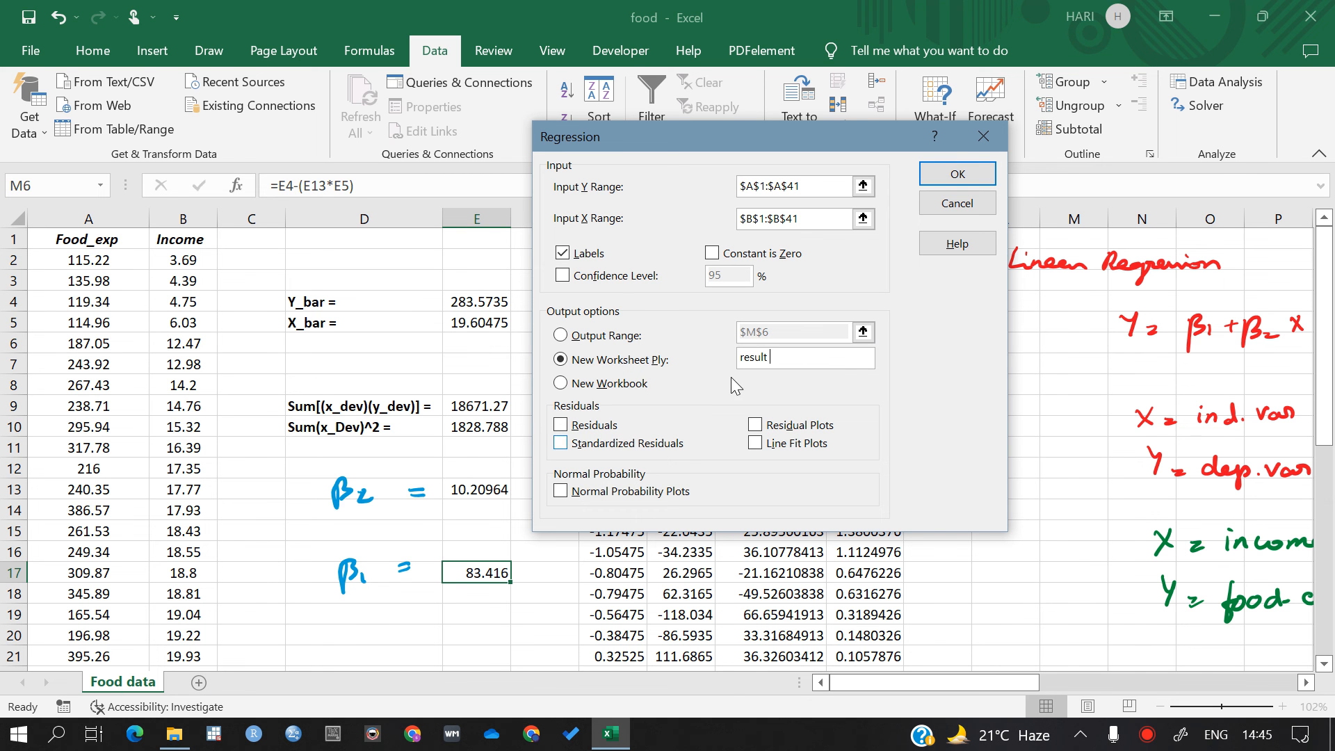
pyautogui.click(970, 173)
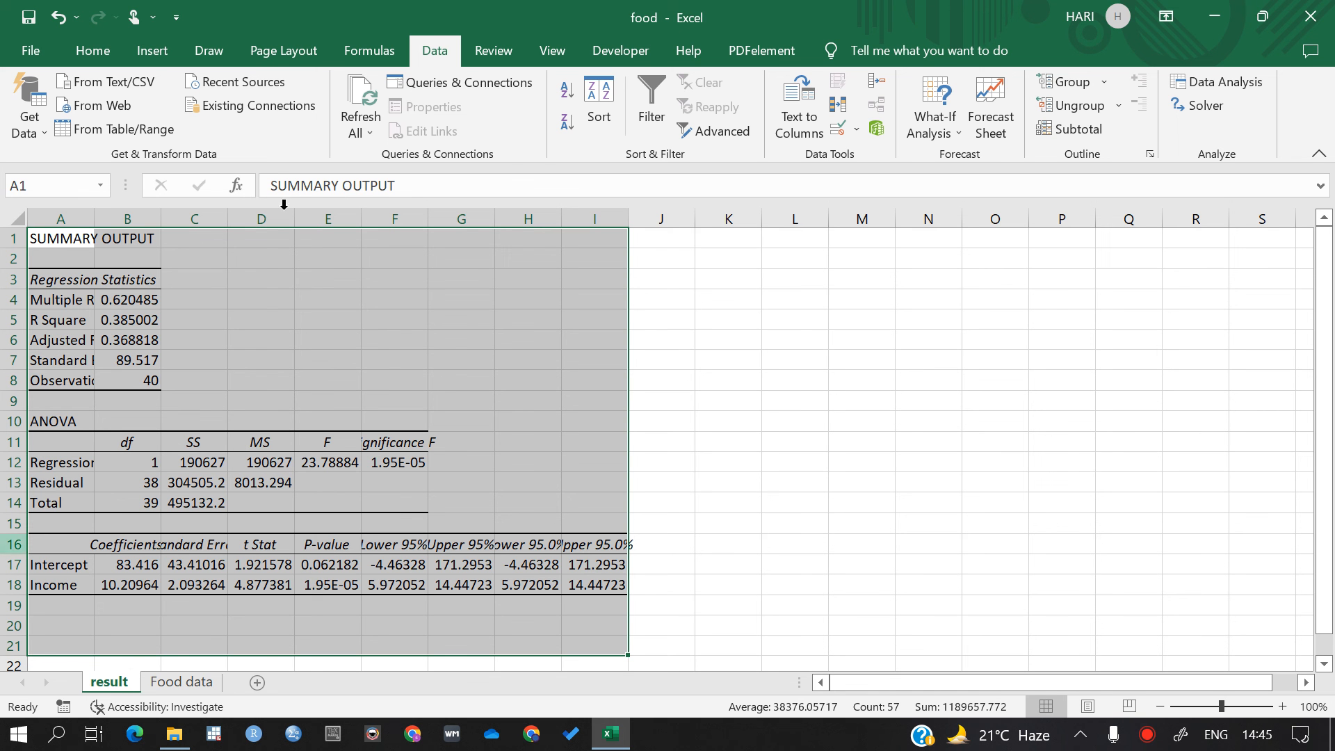
# Deselect the summary output and autofit the widths of columns A, B and C on the result sheet.
pyautogui.click(201, 294)
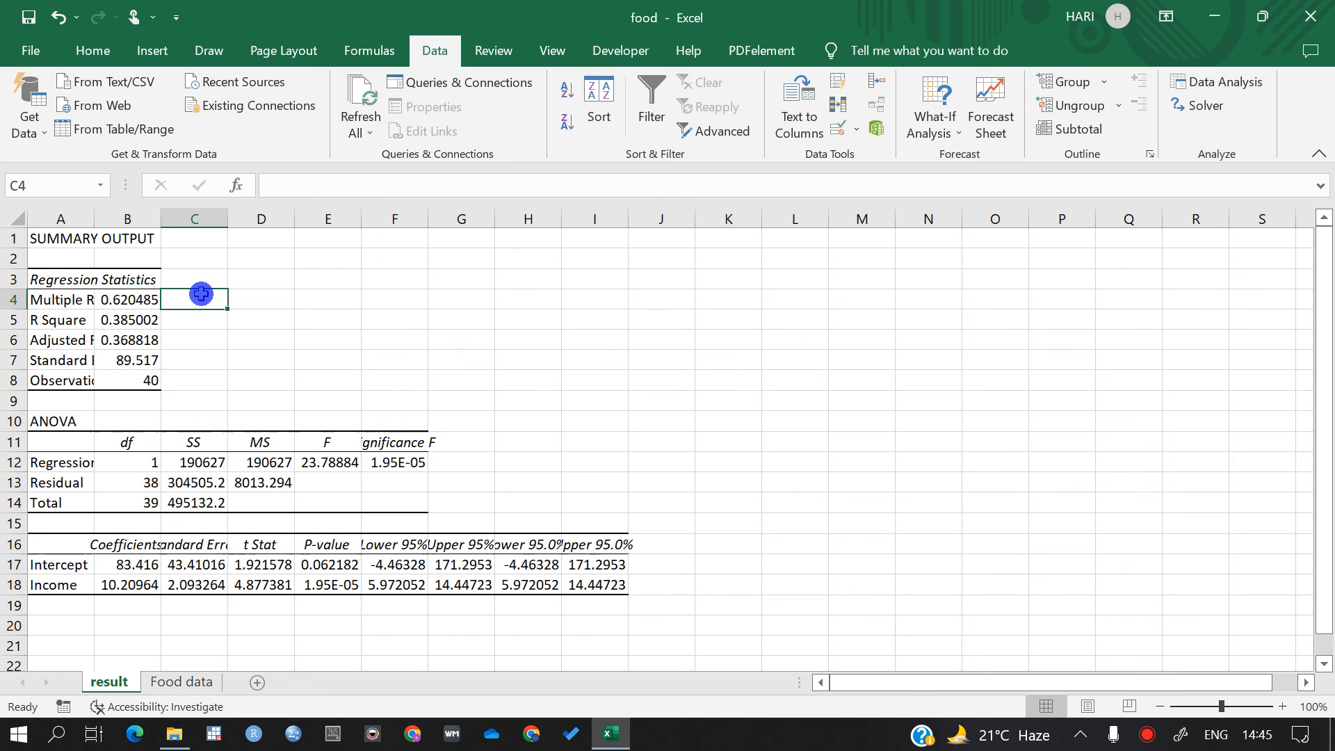
pyautogui.doubleClick(94, 219)
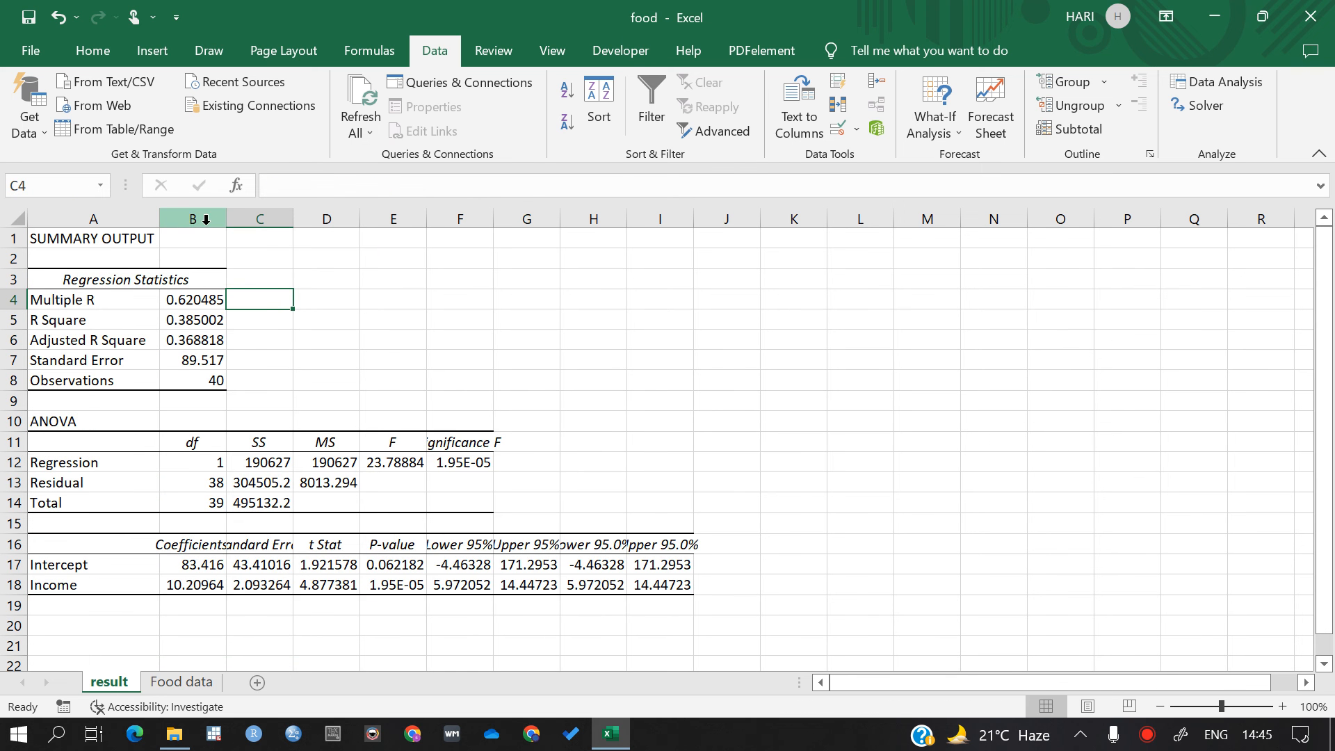
pyautogui.doubleClick(226, 218)
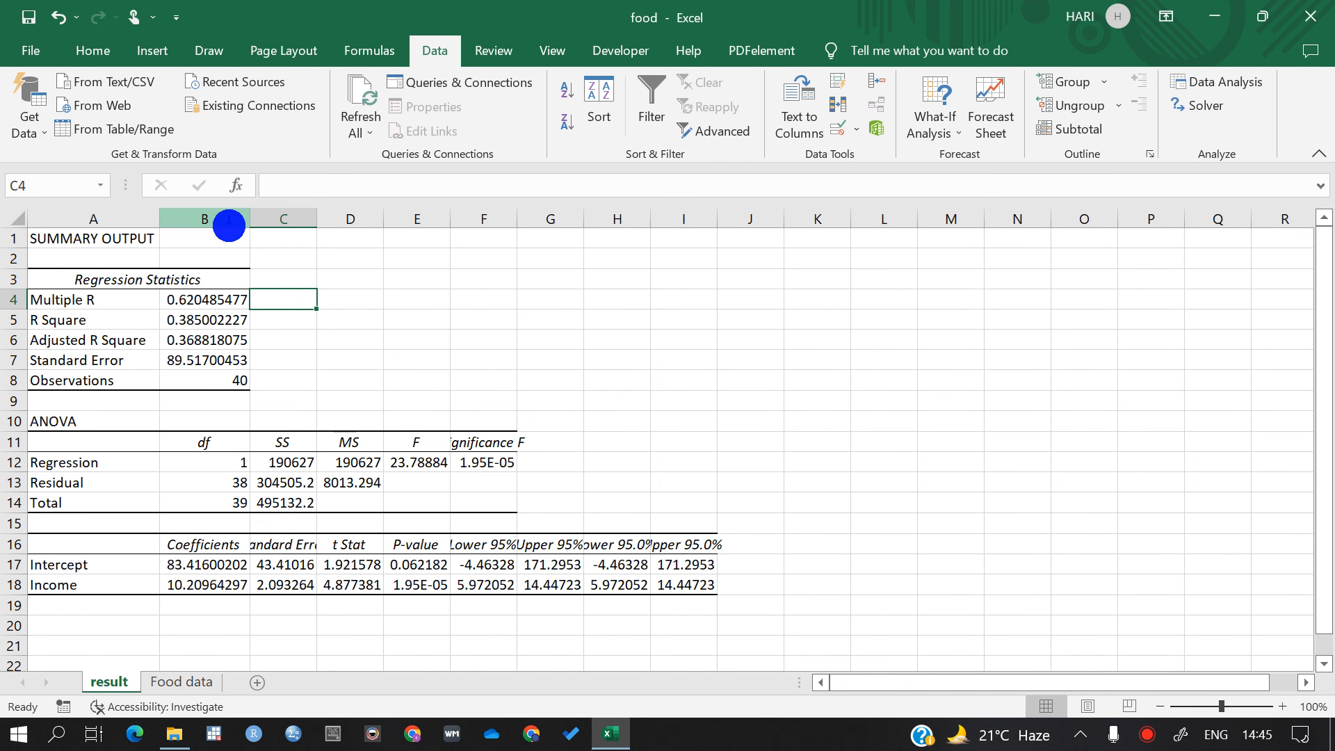
pyautogui.doubleClick(317, 219)
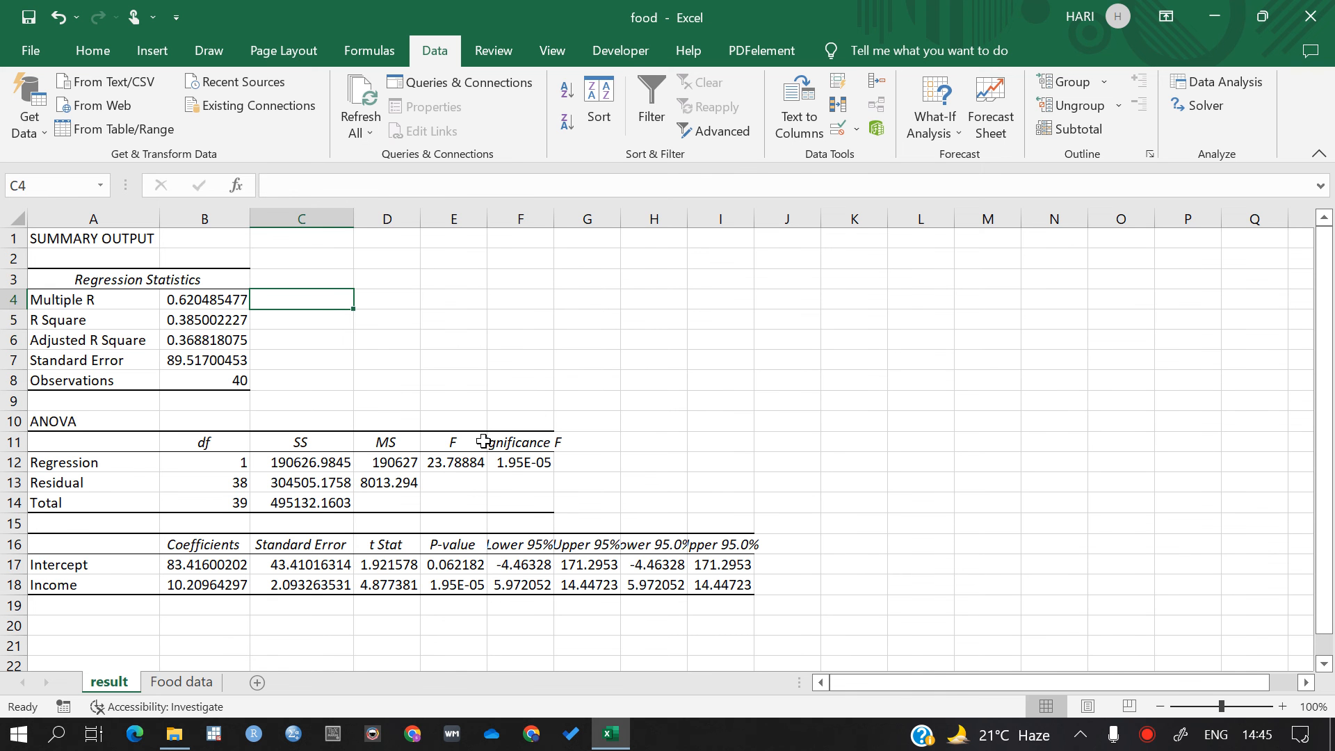
# Circle the regression coefficients in ink on the result sheet and handwrite β1 beside Intercept and β2 beside Income.
pyautogui.click(181, 682)
pyautogui.doubleClick(109, 682)
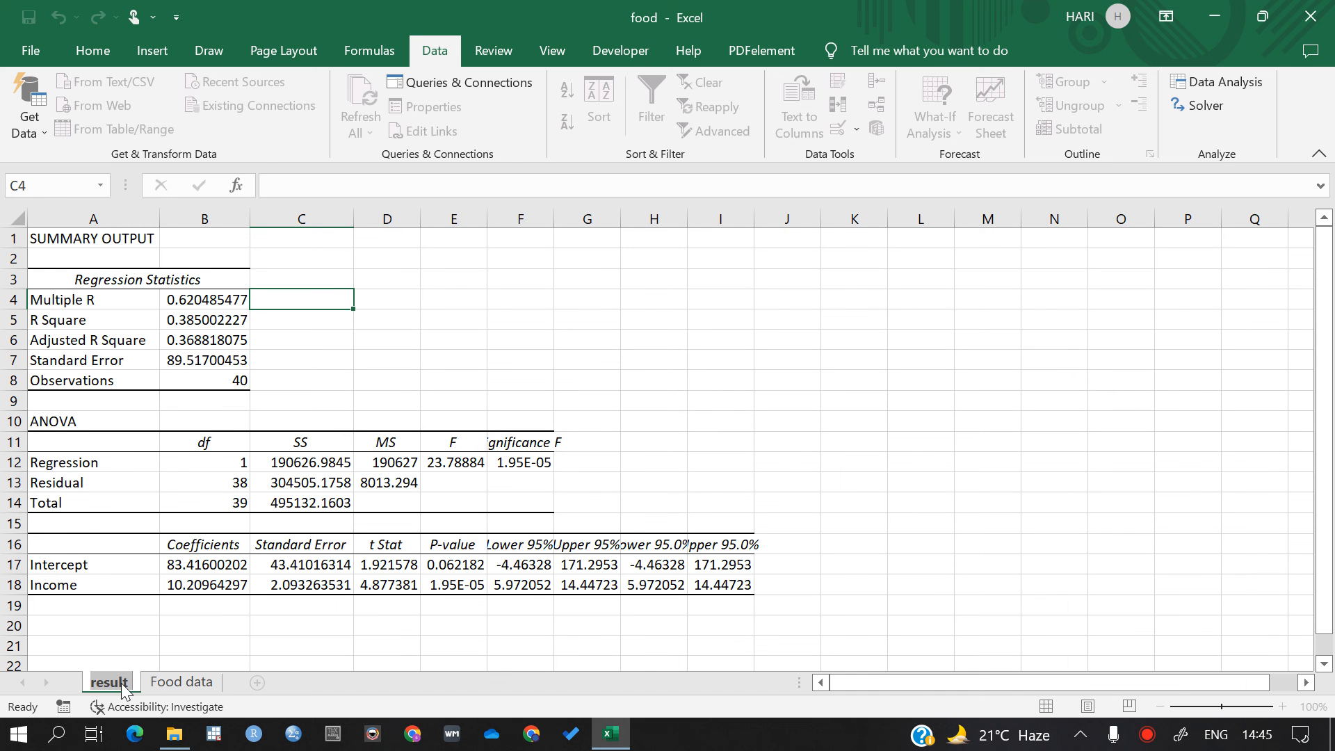
pyautogui.moveTo(234, 504)
pyautogui.mouseDown()
pyautogui.moveTo(186, 633)
pyautogui.moveTo(185, 516)
pyautogui.mouseUp()
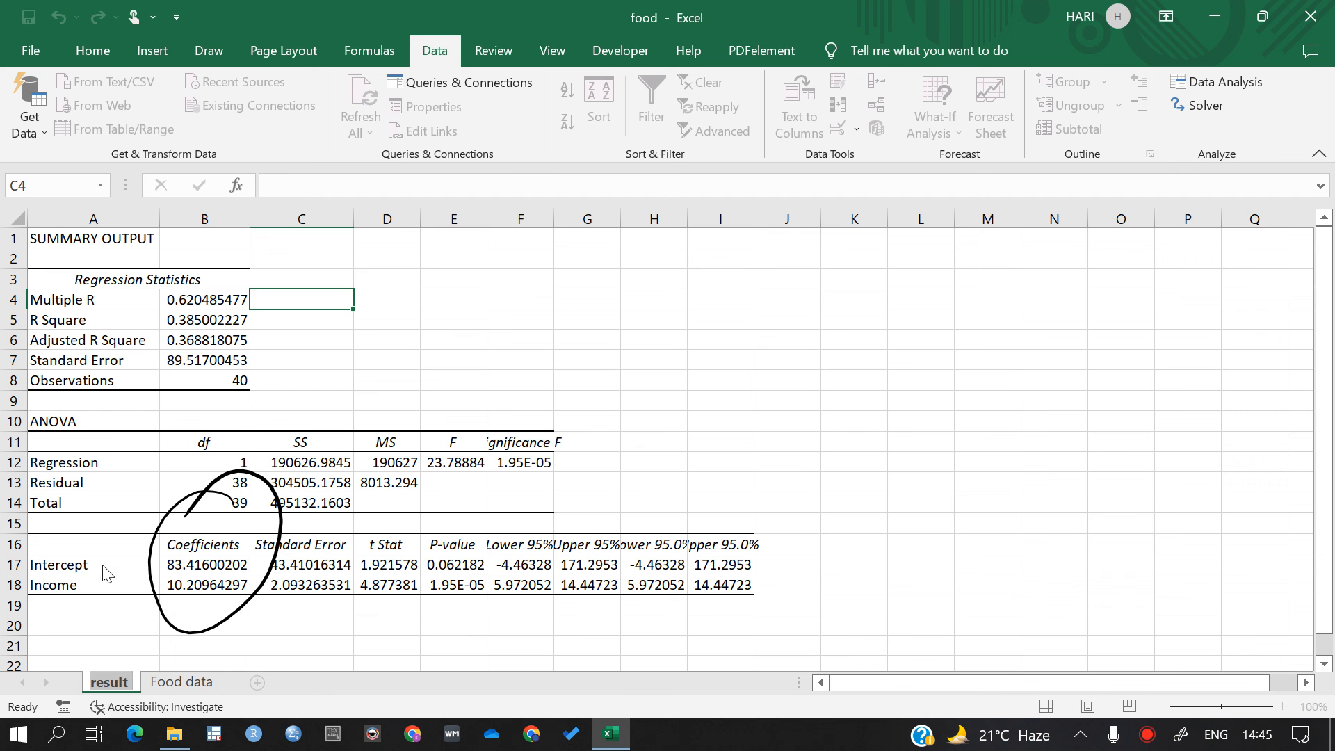
pyautogui.moveTo(120, 572)
pyautogui.mouseDown()
pyautogui.moveTo(119, 546)
pyautogui.moveTo(141, 566)
pyautogui.mouseUp()
pyautogui.moveTo(118, 581)
pyautogui.mouseDown()
pyautogui.moveTo(123, 613)
pyautogui.moveTo(144, 604)
pyautogui.mouseUp()
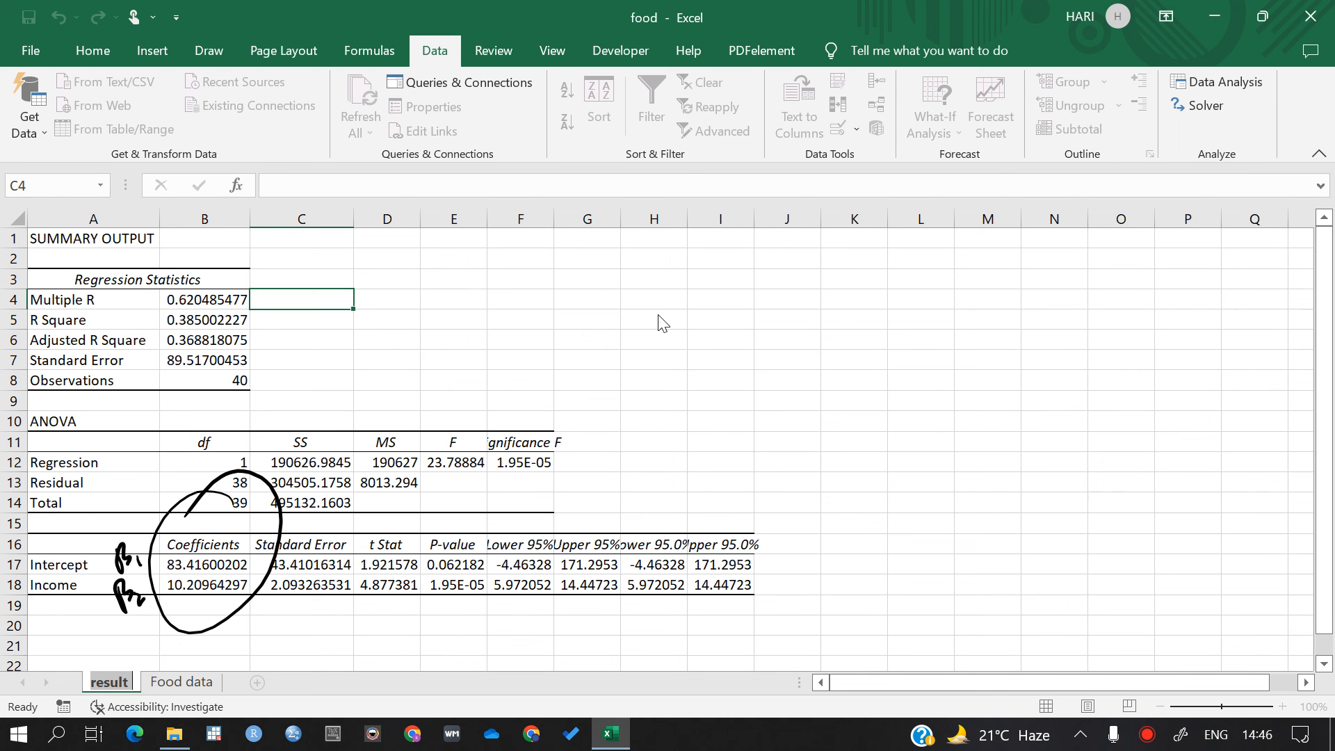
# Handwrite the estimated equation "food. exp = 83.416 + 10.20964 (income)" in ink around row 4, columns H to O, of the result sheet.
pyautogui.moveTo(653, 271)
pyautogui.mouseDown()
pyautogui.moveTo(652, 304)
pyautogui.moveTo(669, 284)
pyautogui.moveTo(787, 281)
pyautogui.mouseUp()
pyautogui.click(673, 282)
pyautogui.click(705, 284)
pyautogui.moveTo(779, 288); pyautogui.dragTo(789, 287)
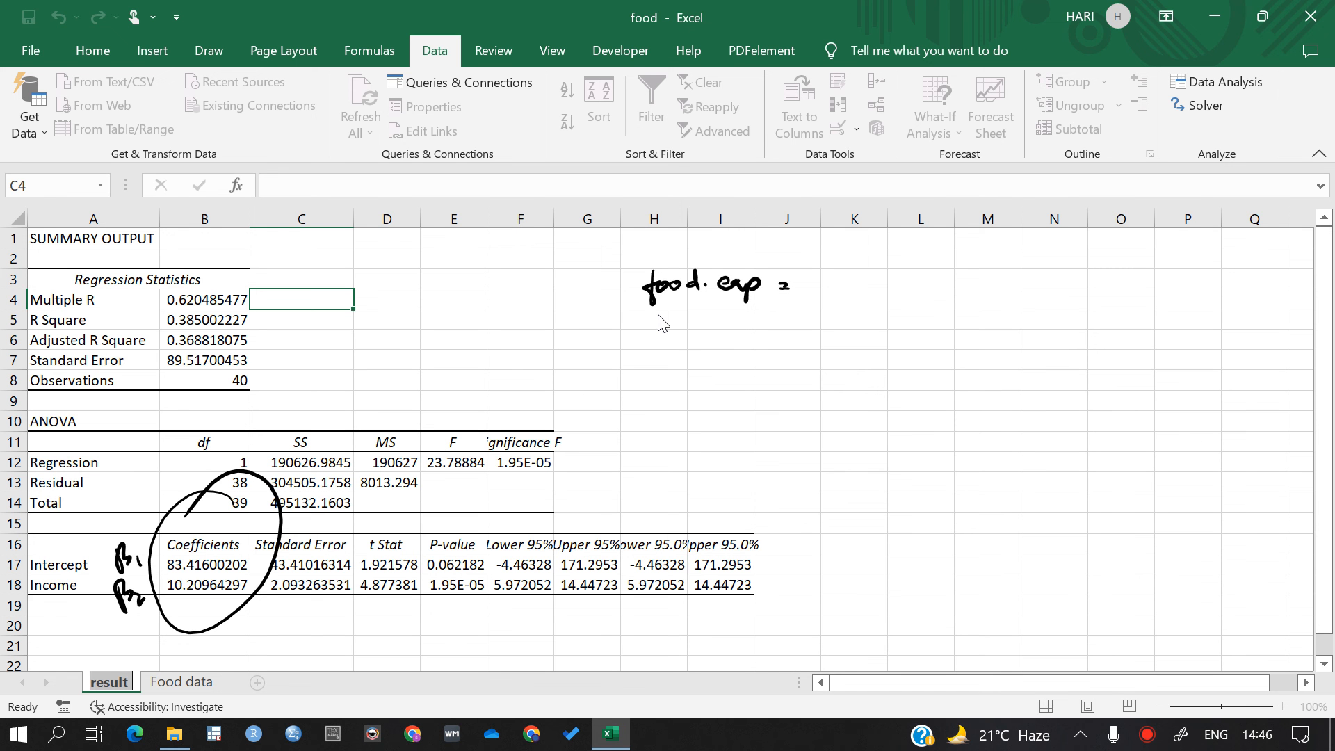
pyautogui.moveTo(818, 272)
pyautogui.mouseDown()
pyautogui.moveTo(856, 299)
pyautogui.moveTo(869, 283)
pyautogui.moveTo(902, 294)
pyautogui.mouseUp()
pyautogui.moveTo(925, 274); pyautogui.dragTo(927, 290)
pyautogui.moveTo(937, 274); pyautogui.dragTo(1039, 296)
pyautogui.click(946, 285)
pyautogui.moveTo(1055, 268)
pyautogui.mouseDown()
pyautogui.moveTo(1052, 293)
pyautogui.moveTo(1152, 282)
pyautogui.moveTo(1160, 299)
pyautogui.mouseUp()
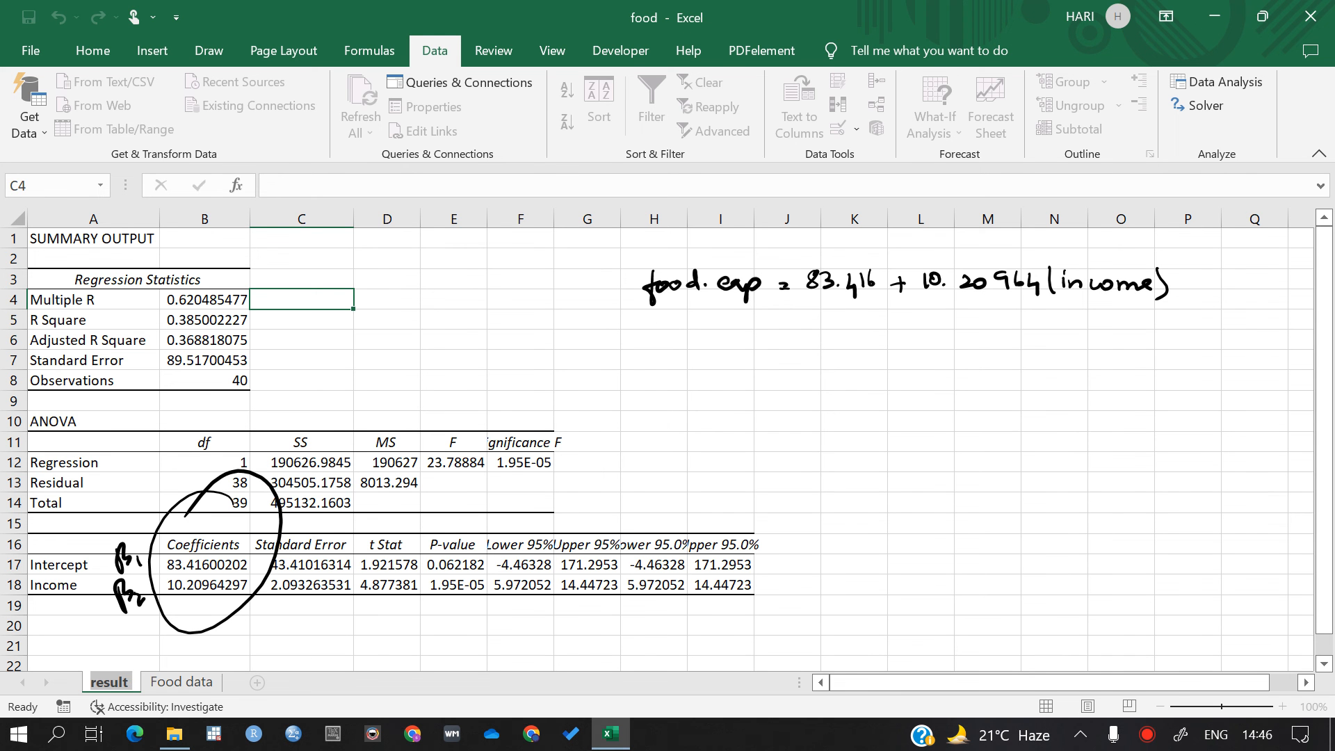
pyautogui.click(208, 50)
pyautogui.click(716, 285)
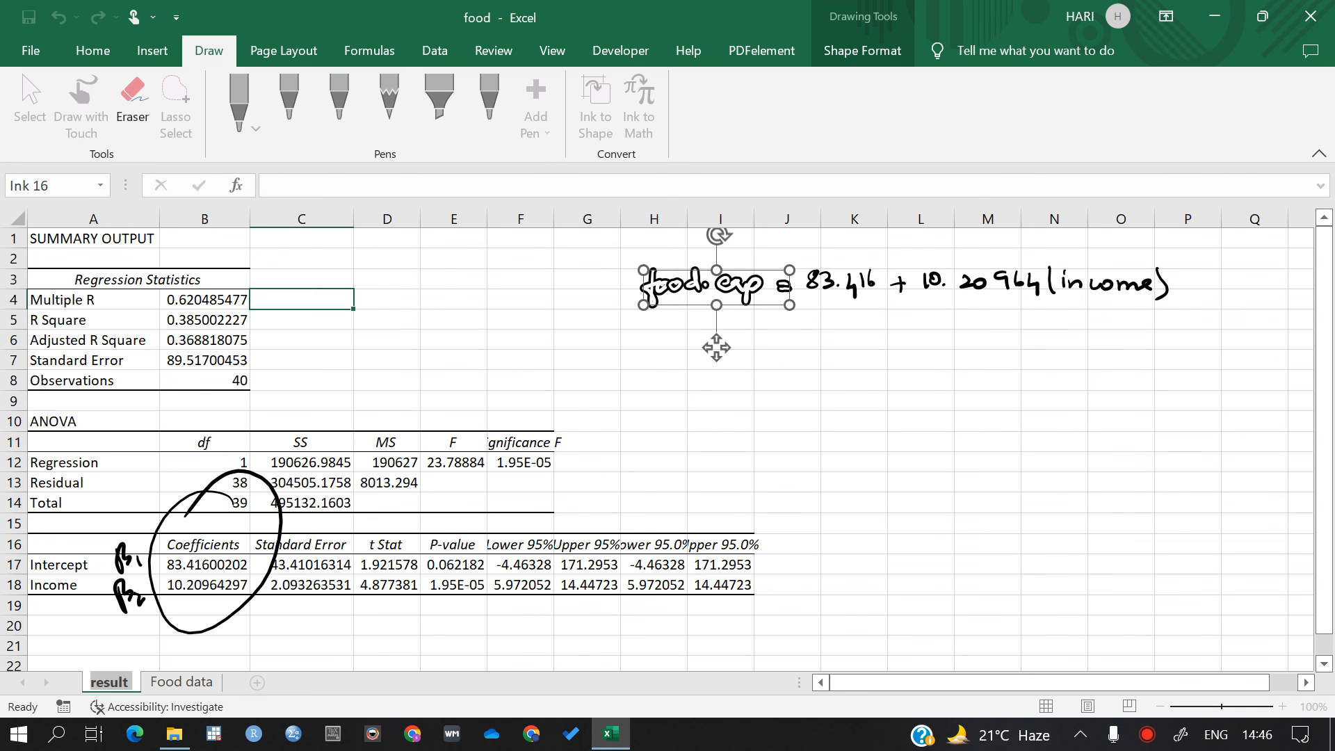
pyautogui.click(855, 283)
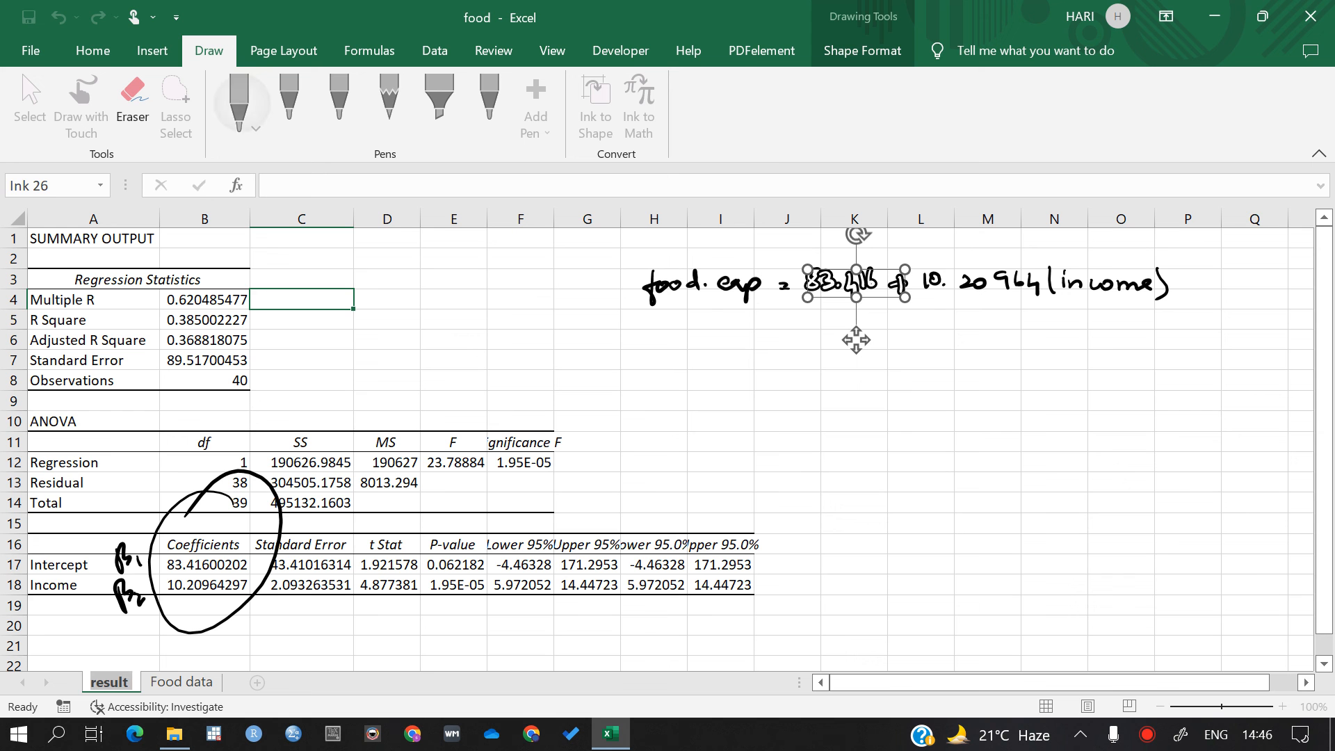
pyautogui.press('Escape')
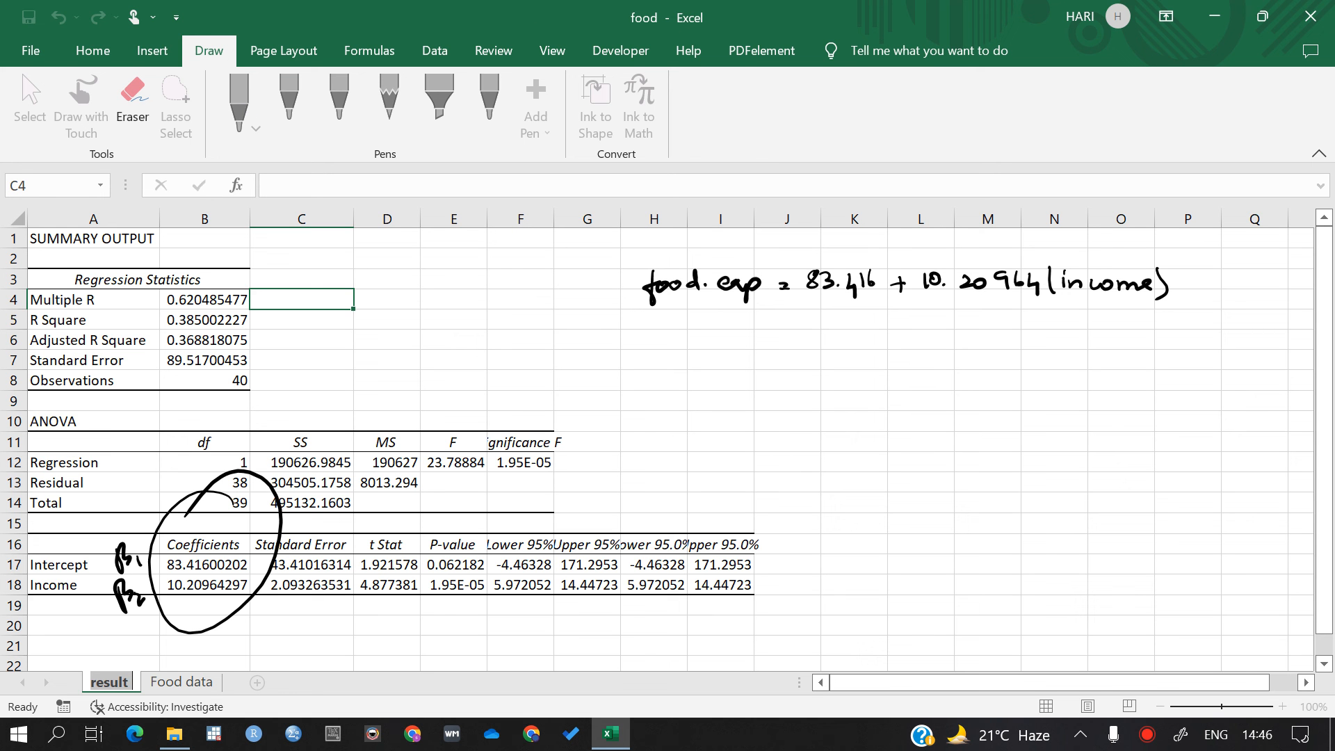
# Label the handwritten equation's terms in ink, with β1 beneath 83.416 and β2 beneath 10.20964.
pyautogui.moveTo(844, 304)
pyautogui.mouseDown()
pyautogui.moveTo(848, 331)
pyautogui.moveTo(864, 328)
pyautogui.mouseUp()
pyautogui.moveTo(978, 305)
pyautogui.mouseDown()
pyautogui.moveTo(980, 331)
pyautogui.moveTo(1008, 323)
pyautogui.mouseUp()
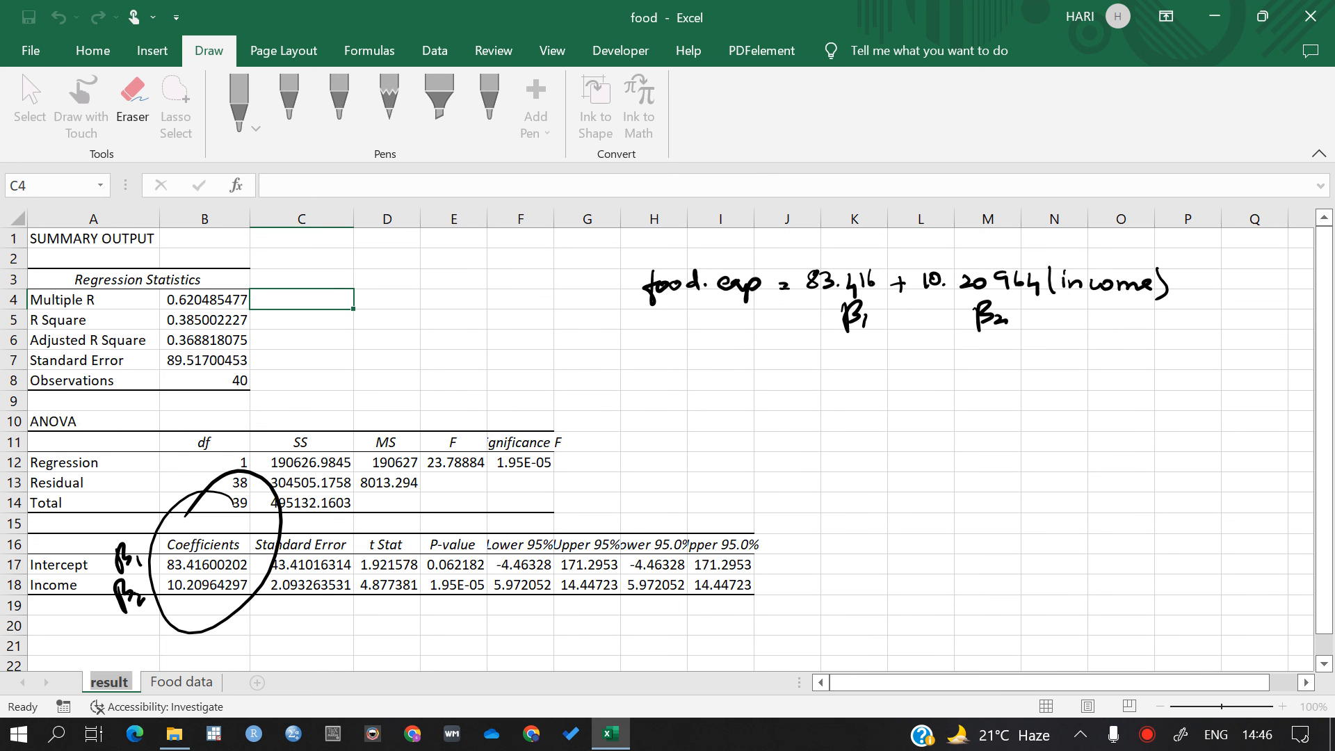
# Compare the handwritten formula-based equation on the Food data sheet with the regression equation on the result sheet.
pyautogui.click(181, 681)
pyautogui.hscroll(8, 841, 535)
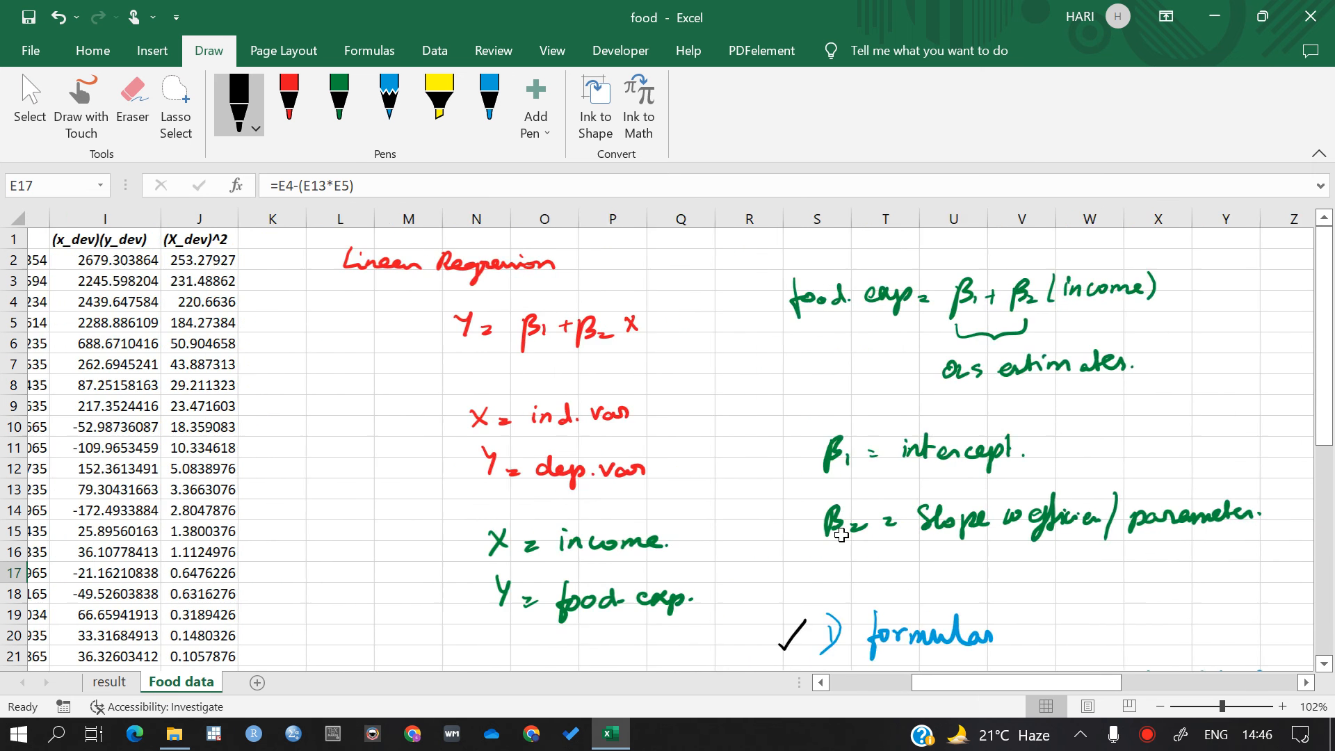
pyautogui.hscroll(5, 841, 534)
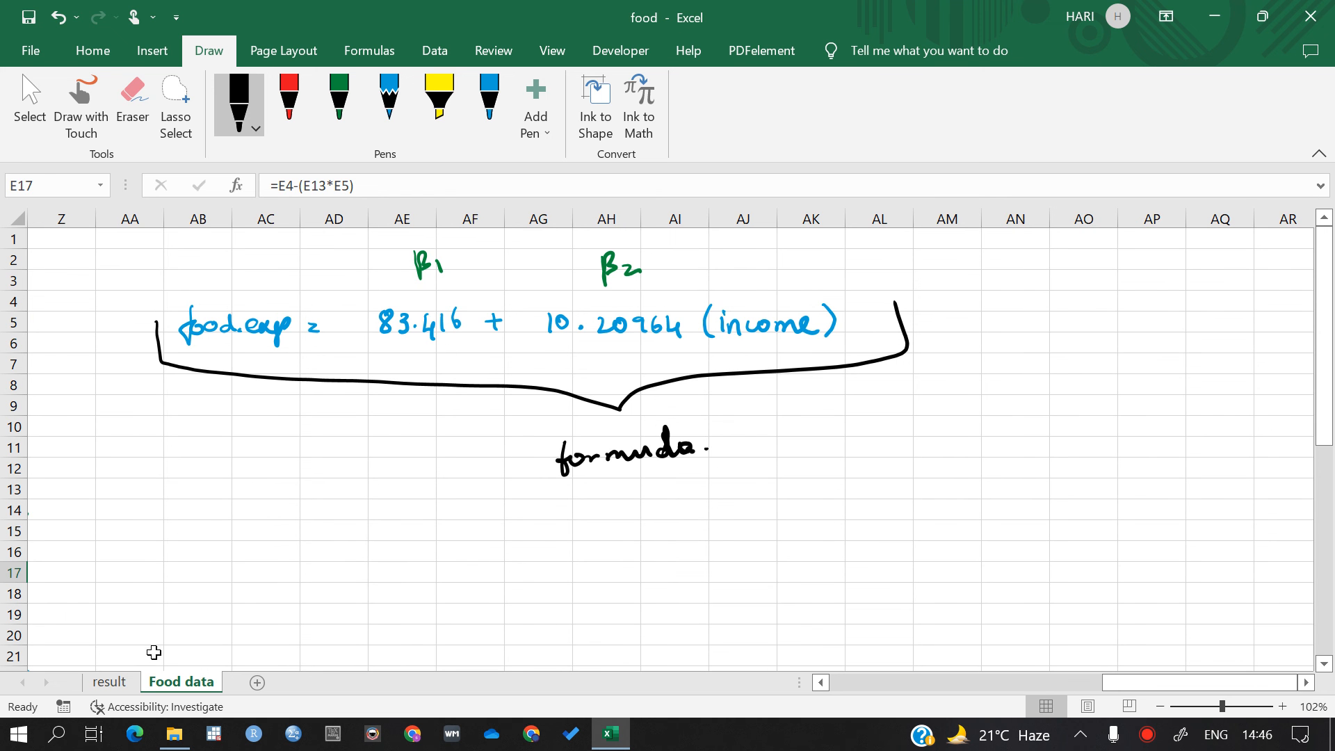
pyautogui.click(123, 685)
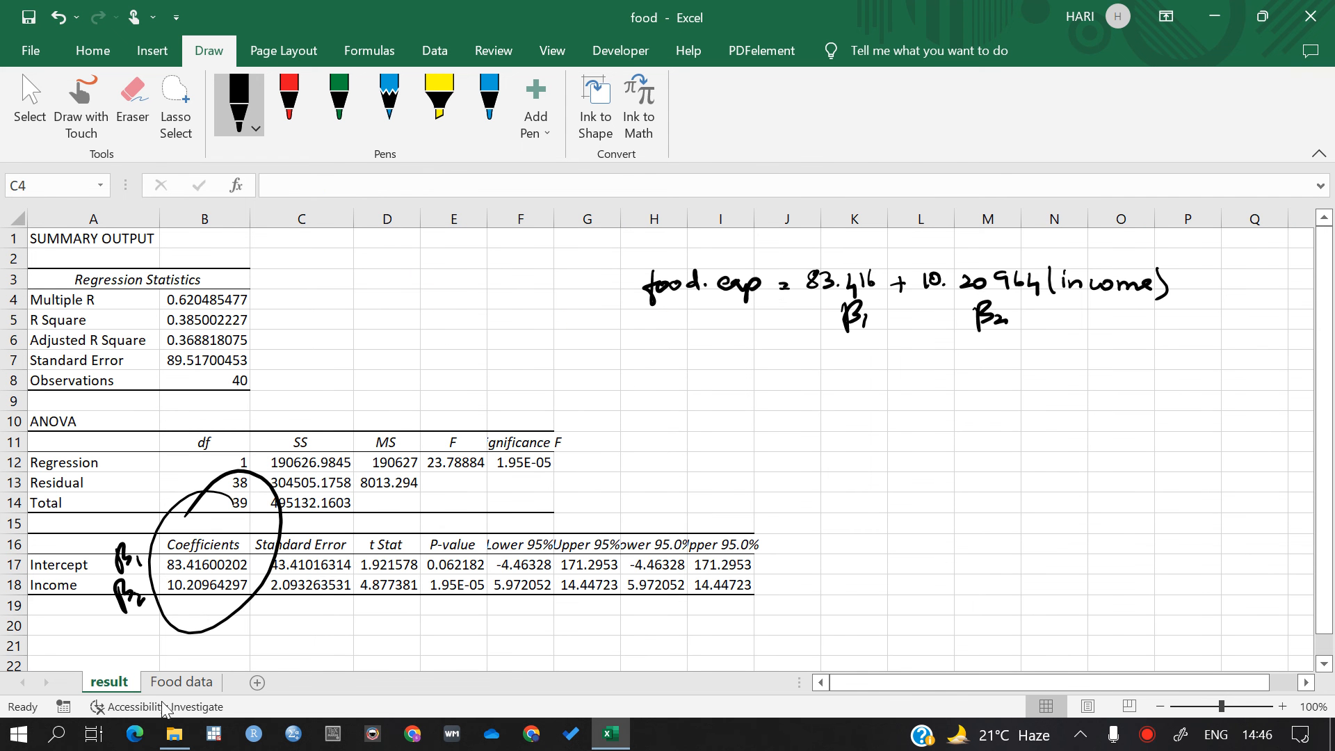
pyautogui.click(180, 683)
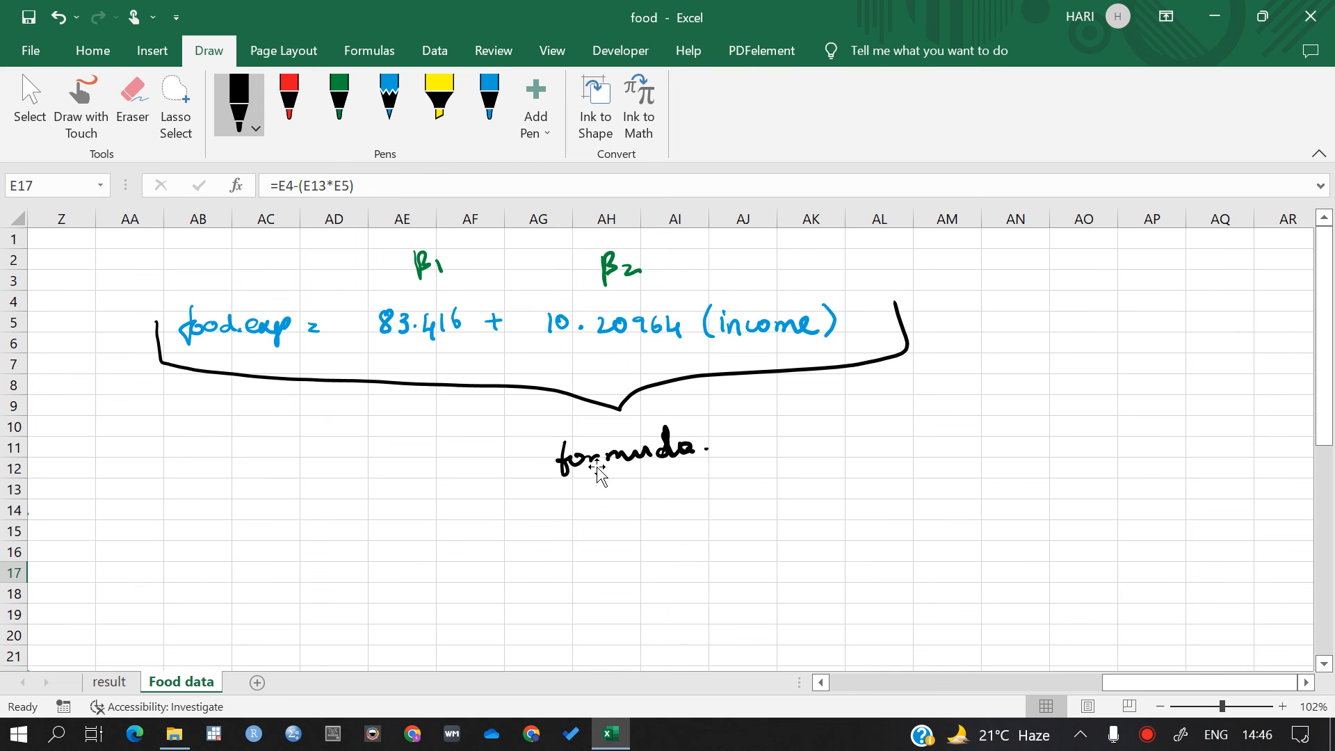
pyautogui.click(109, 682)
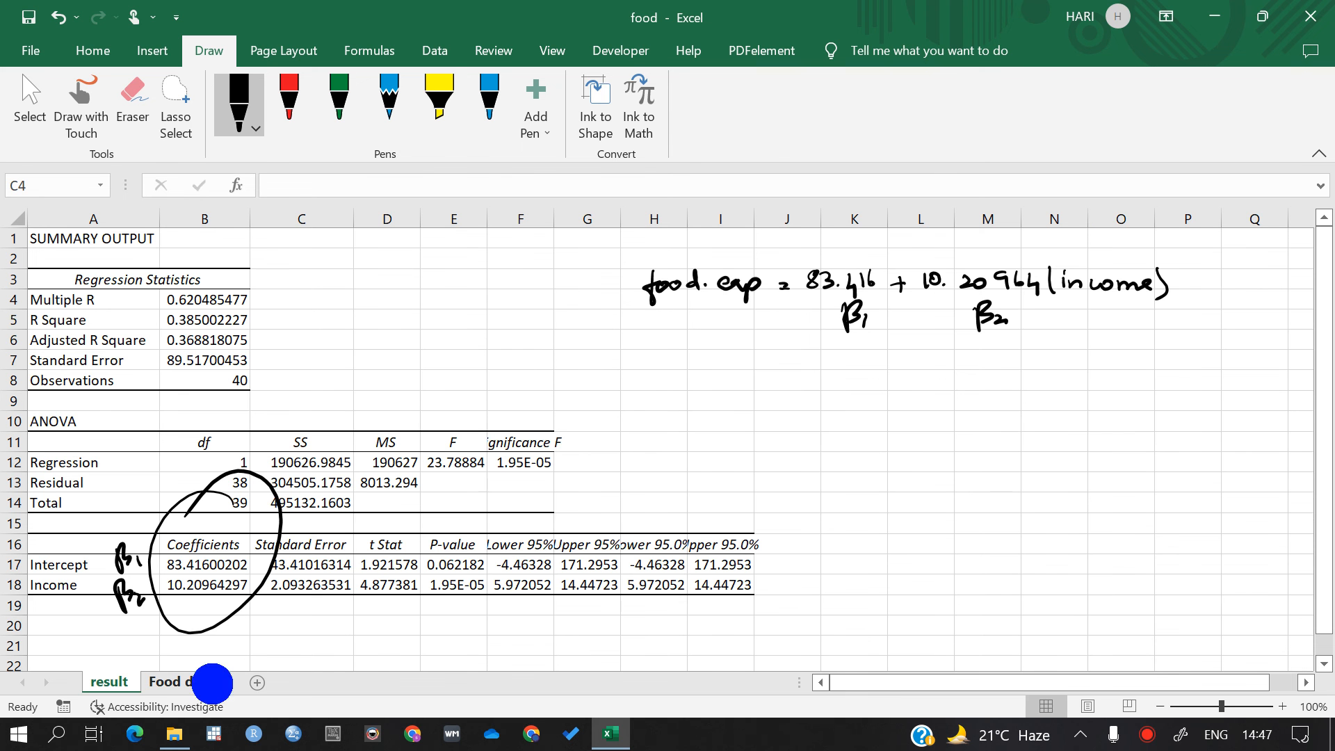
# Go back to the Food data sheet and review the β1 and β2 calculations beside the Food_exp and Income data.
pyautogui.click(180, 682)
pyautogui.hscroll(-10, 532, 442)
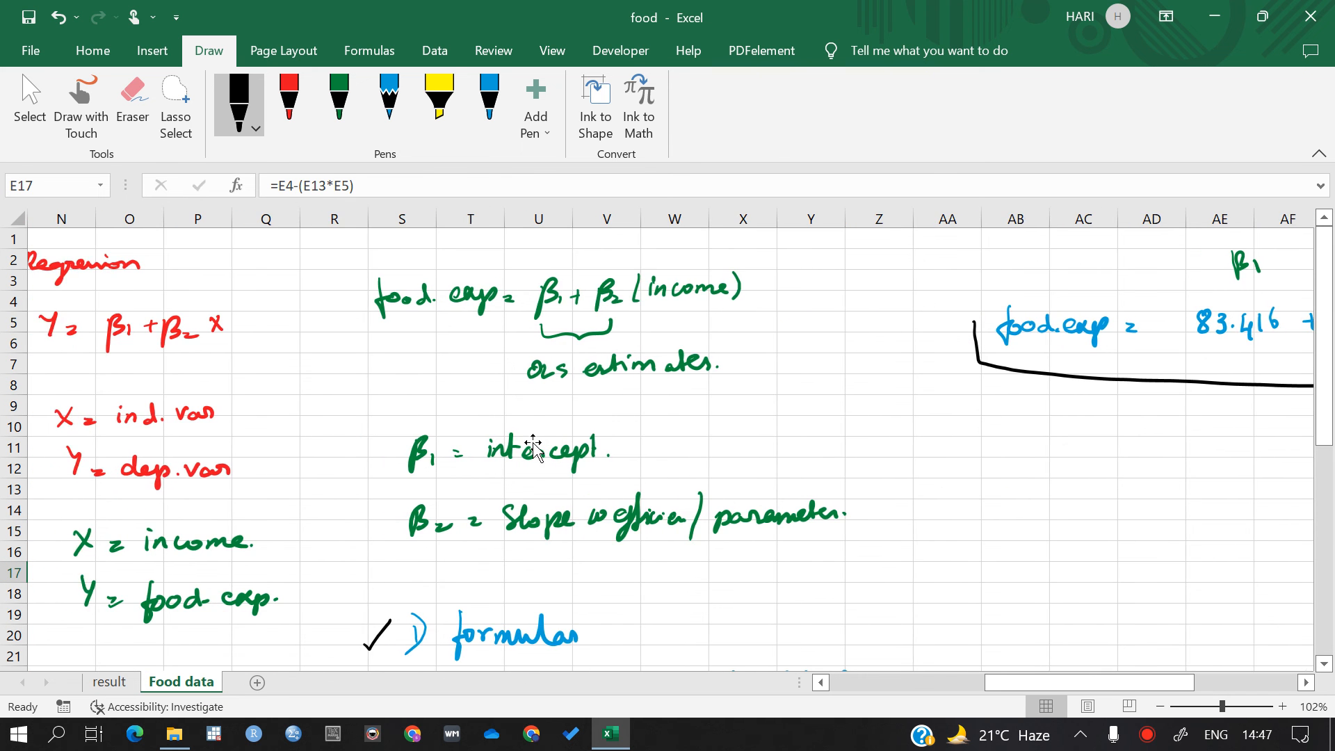
pyautogui.hscroll(-6, 533, 442)
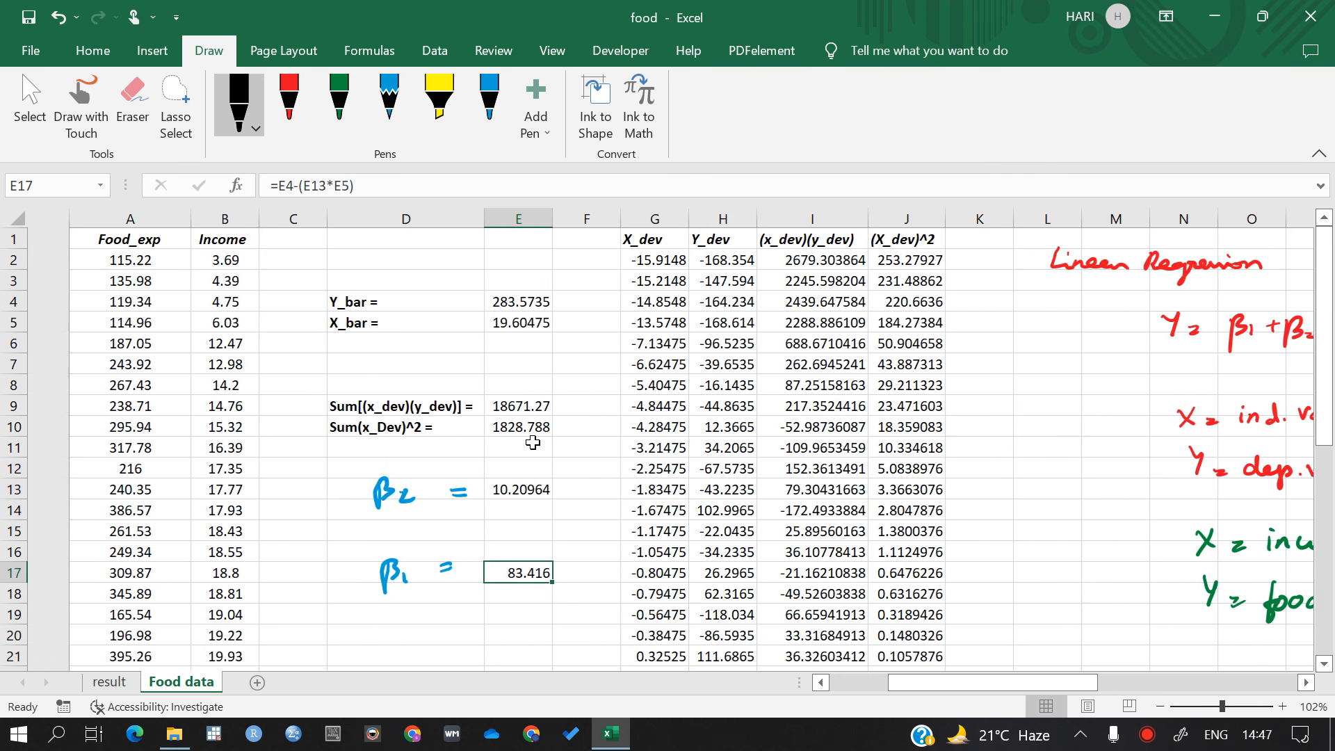